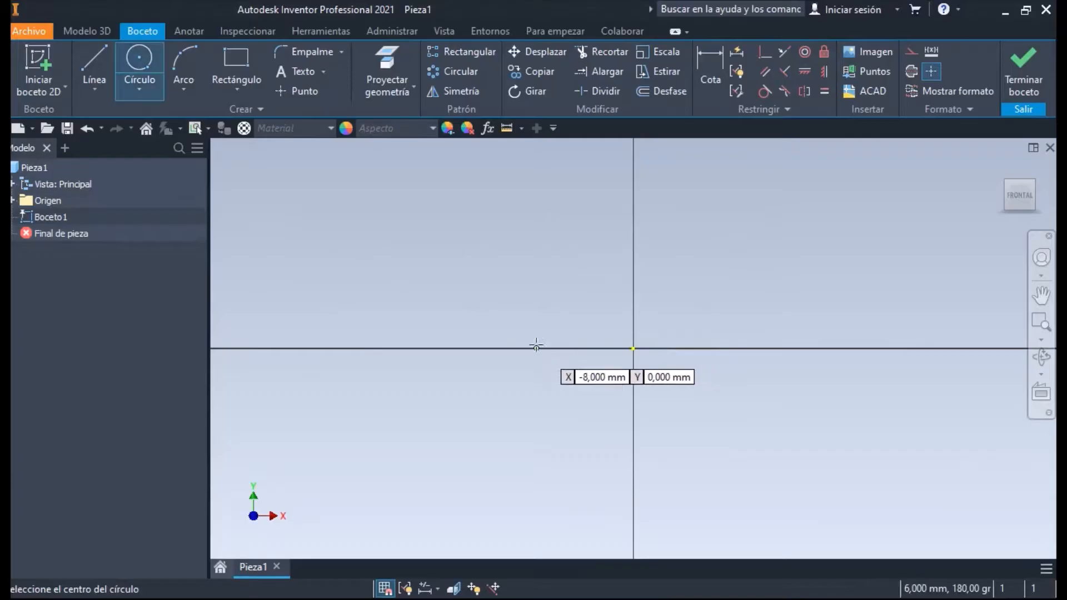
Sketch three small circles: one above-left of the origin, one below it near (-2, -8) mm, and one on the horizontal axis to its right
{"action": "left_click", "coordinate": [487, 324]}
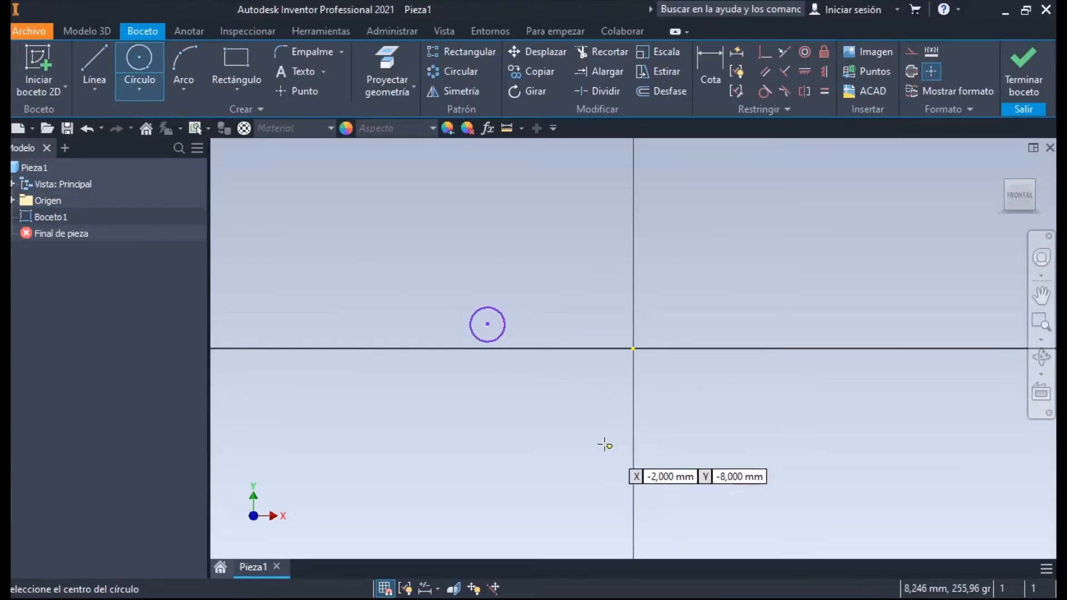
{"action": "left_click", "coordinate": [608, 446]}
{"action": "left_click", "coordinate": [611, 457]}
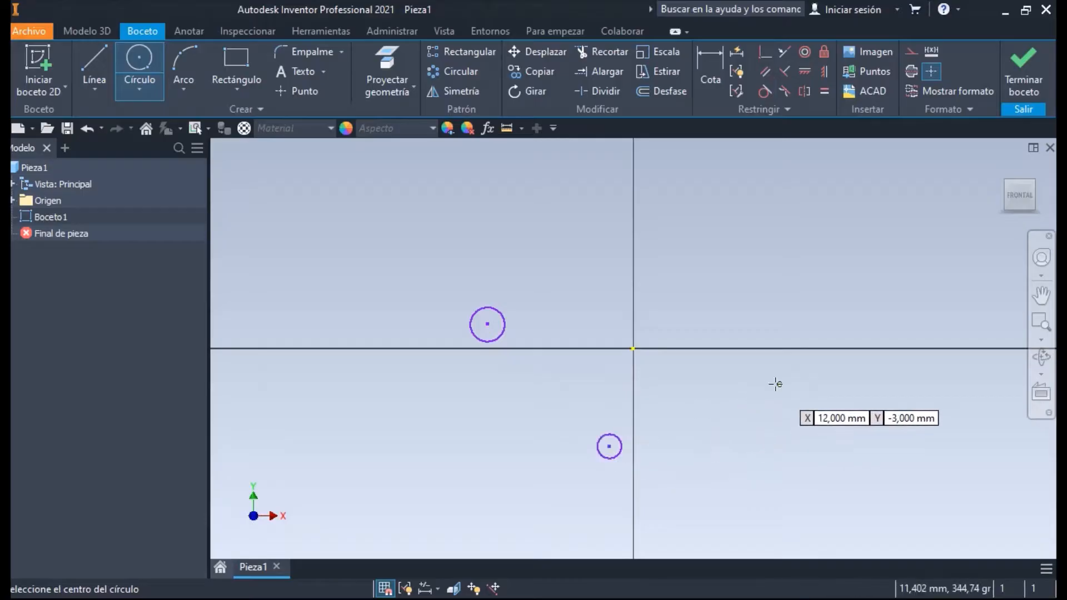
{"action": "left_click", "coordinate": [805, 348]}
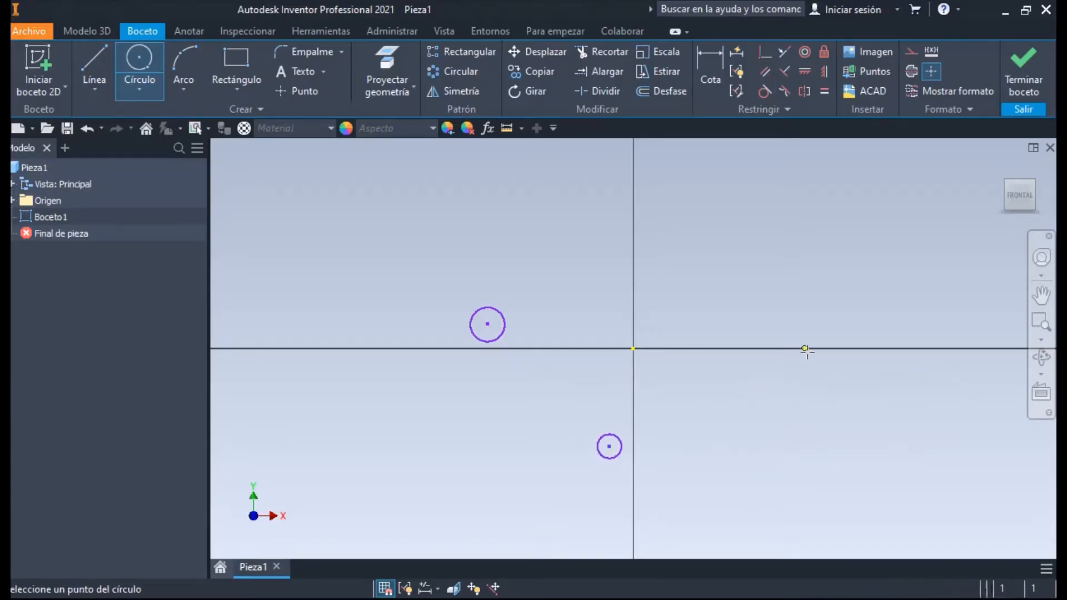
{"action": "left_click", "coordinate": [815, 360]}
Dimension the vertical offset between the centres of the left and right circles as 4 mm
{"action": "key", "text": "d"}
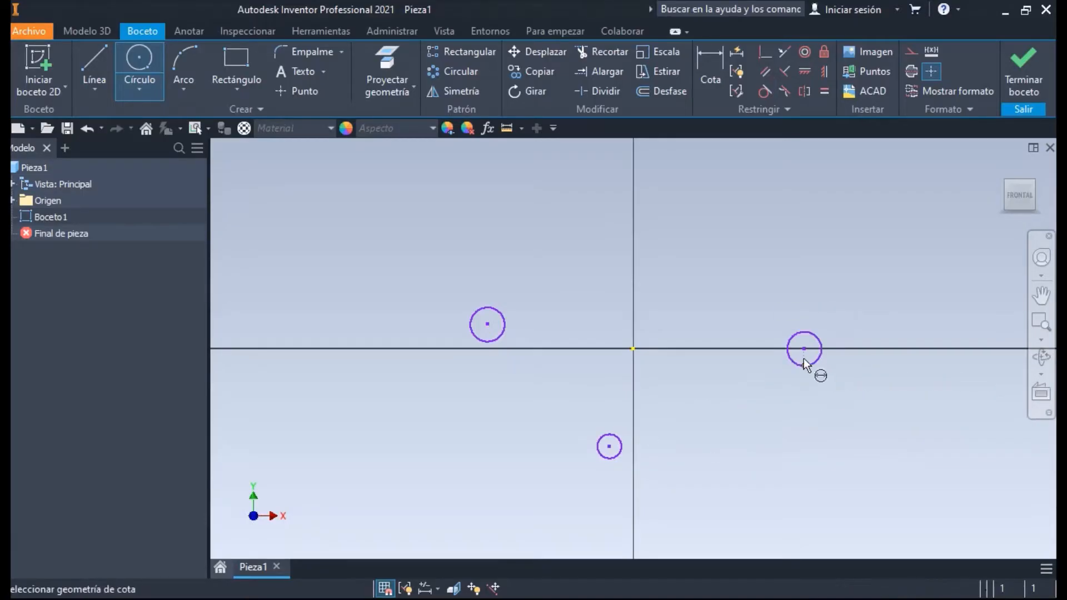
{"action": "left_click", "coordinate": [491, 327]}
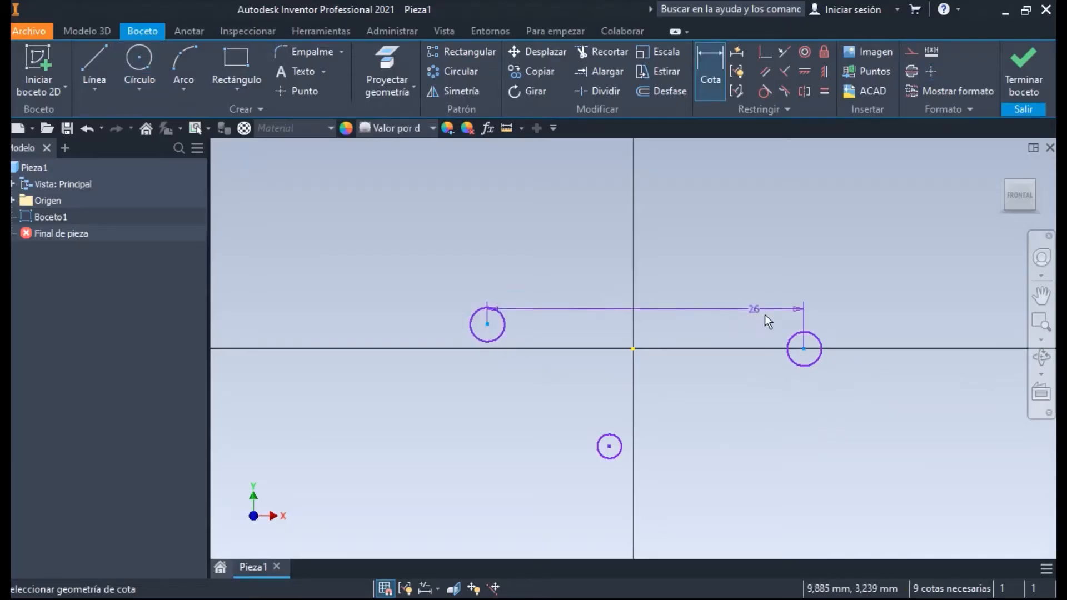
{"action": "left_click", "coordinate": [862, 331]}
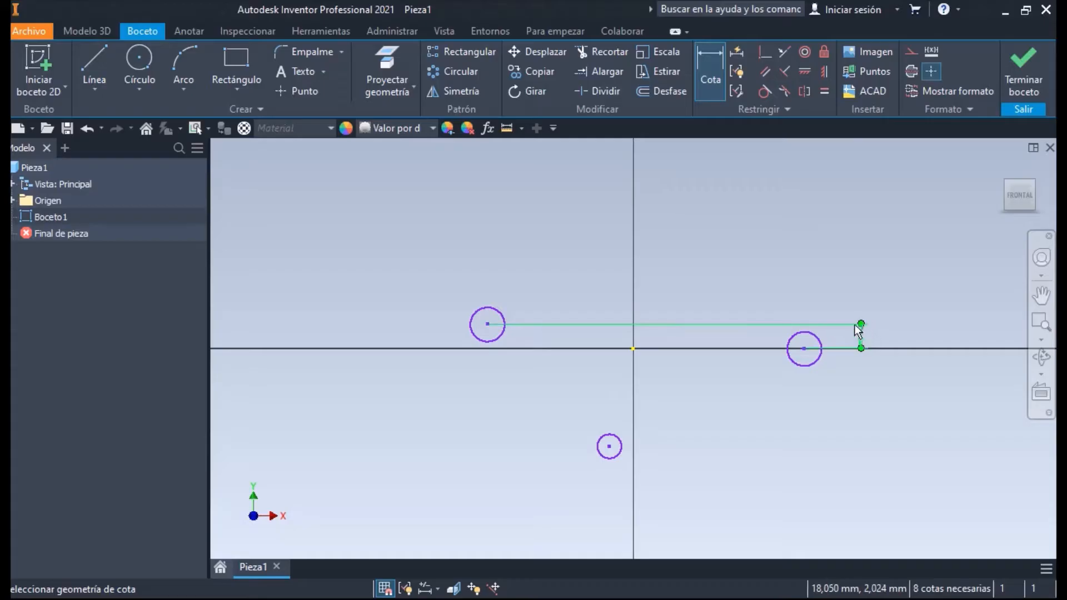
{"action": "type", "text": "4"}
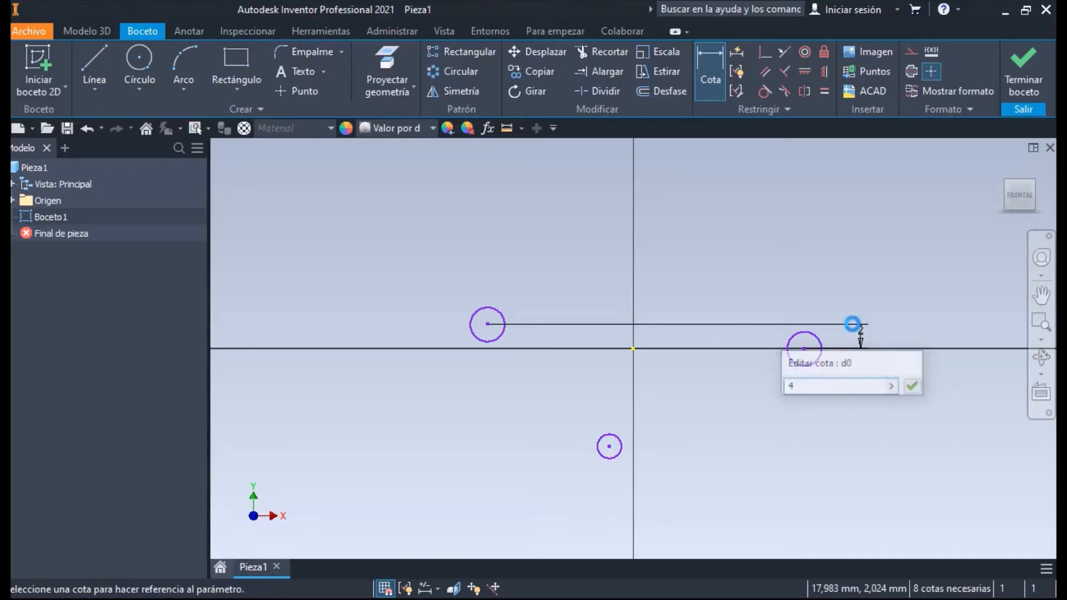
{"action": "key", "text": "Return"}
Dimension the vertical distance between the centres of the left and lower circles as 30 mm
{"action": "scroll", "coordinate": [766, 348], "scroll_direction": "down", "scroll_amount": 2}
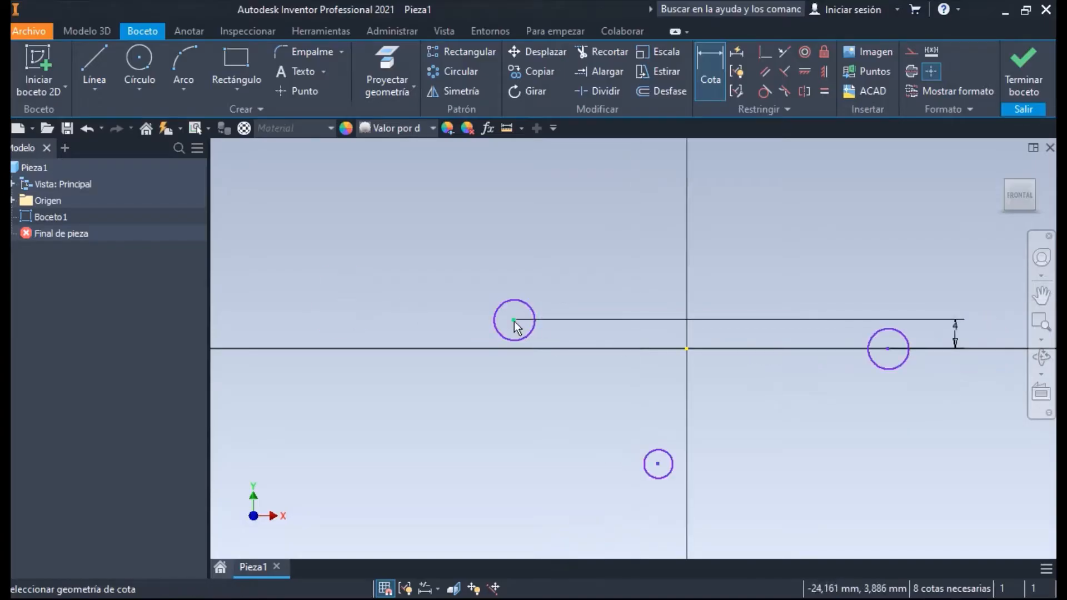
{"action": "left_click", "coordinate": [657, 463]}
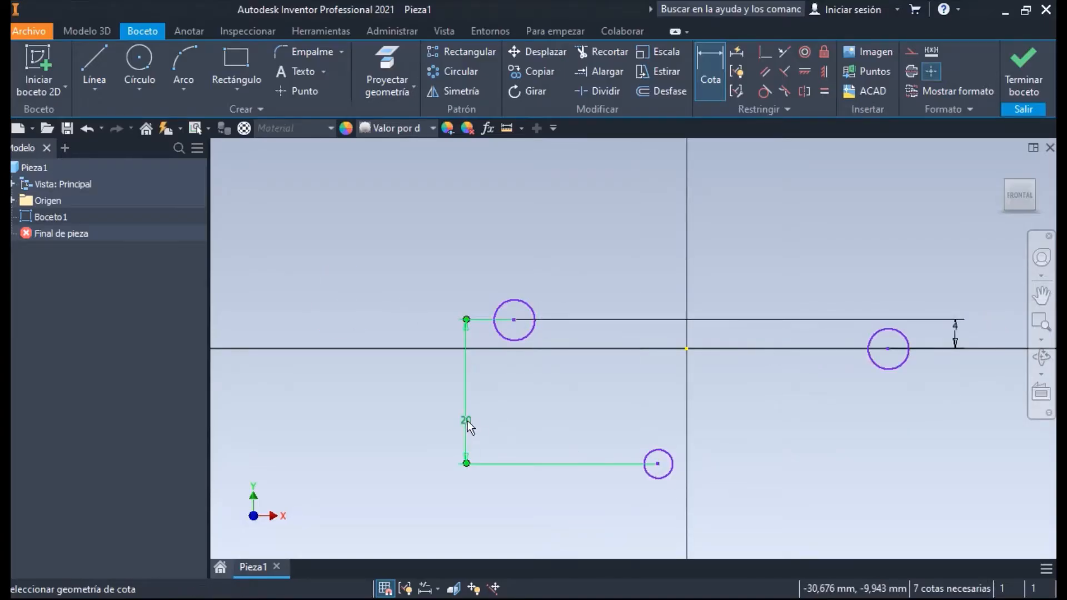
{"action": "left_click", "coordinate": [467, 424]}
{"action": "key", "text": "BackSpace"}
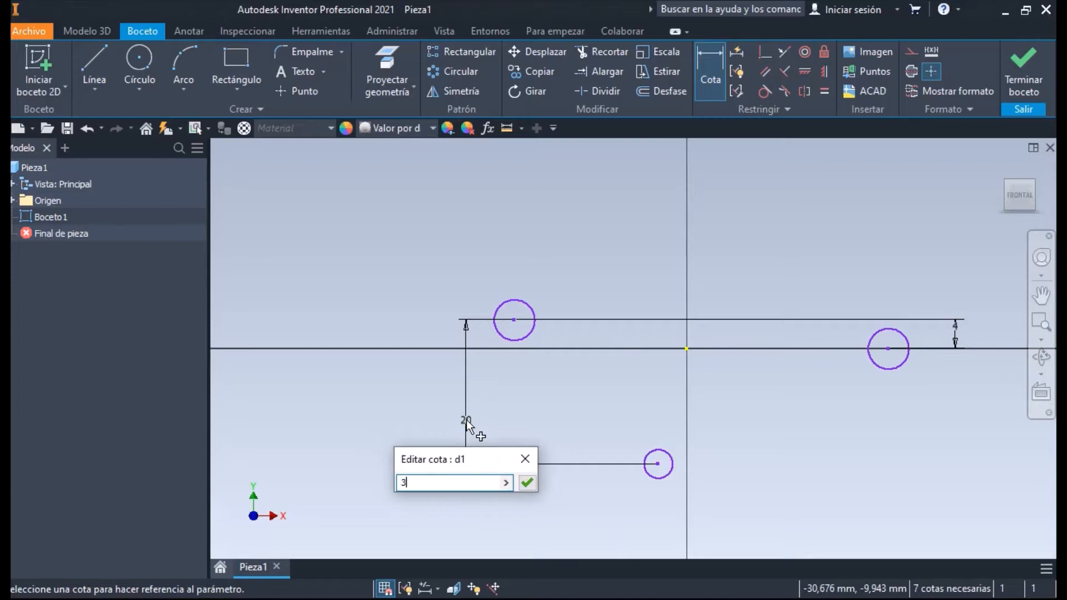
{"action": "key", "text": "Return"}
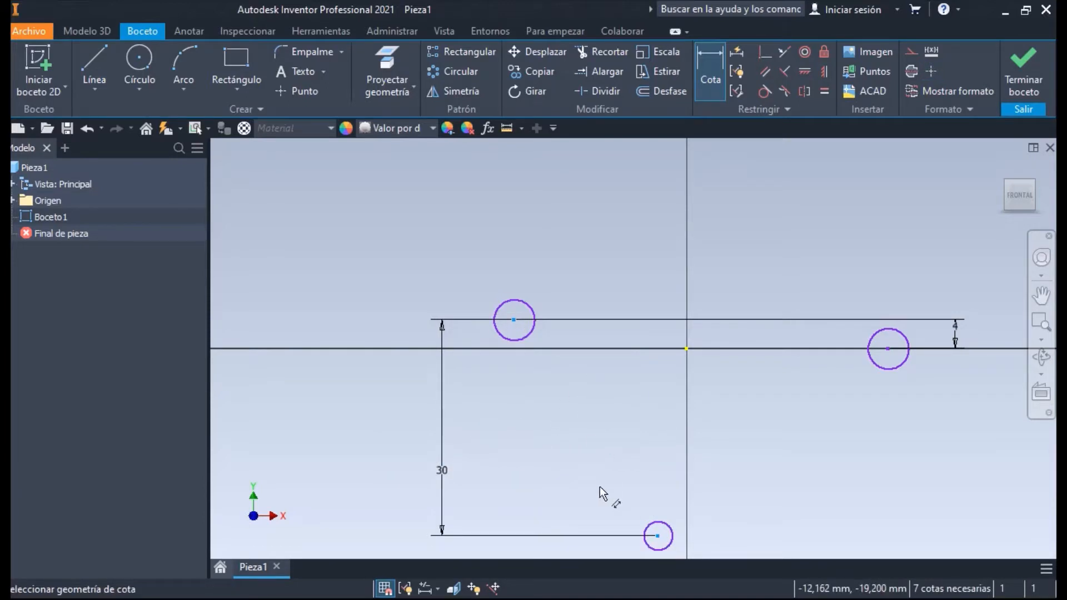
Dimension the horizontal distance between the centres of the left and lower circles as 52 mm
{"action": "scroll", "coordinate": [600, 486], "scroll_direction": "down", "scroll_amount": 5}
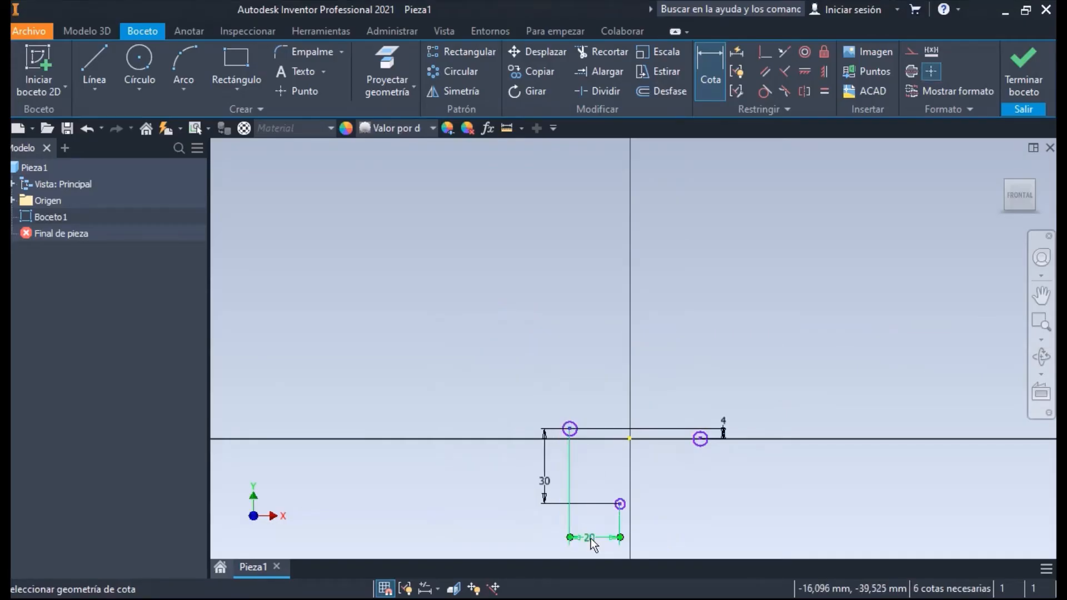
{"action": "left_click", "coordinate": [591, 538]}
{"action": "key", "text": "BackSpace"}
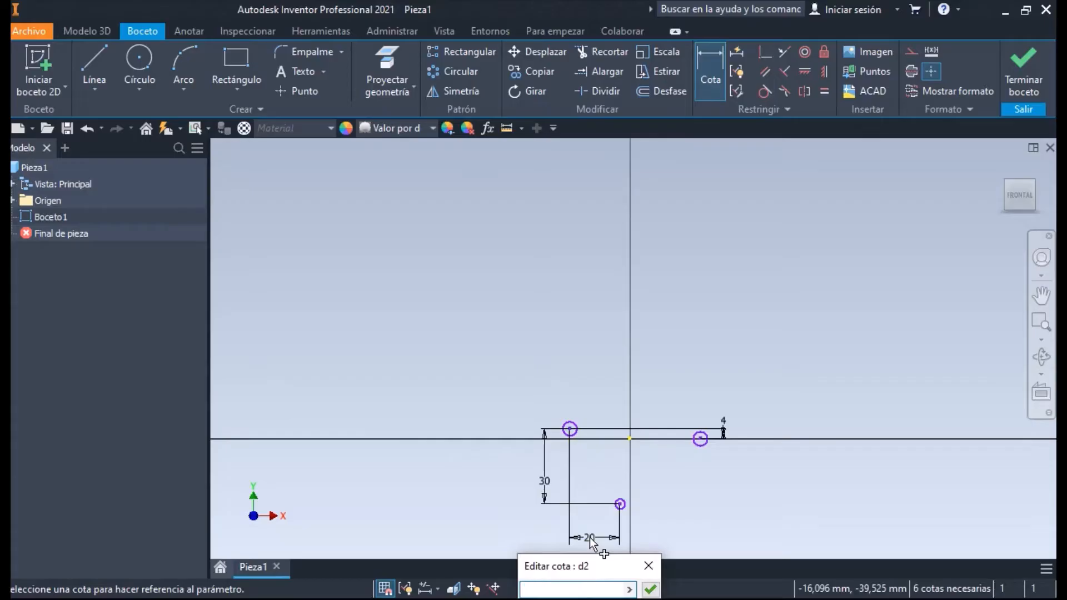
{"action": "type", "text": "52"}
{"action": "key", "text": "Return"}
Dimension the horizontal distance between the centres of the left and right circles as 167 mm
{"action": "scroll", "coordinate": [776, 468], "scroll_direction": "down", "scroll_amount": 2}
{"action": "scroll", "coordinate": [776, 469], "scroll_direction": "up", "scroll_amount": 3}
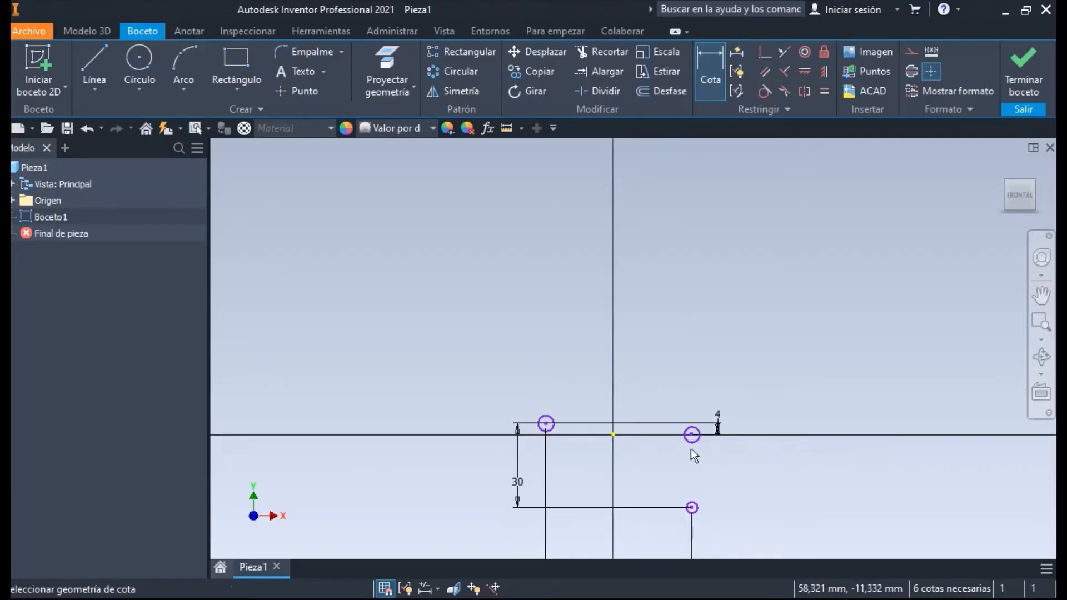
{"action": "left_click", "coordinate": [692, 434]}
{"action": "left_click", "coordinate": [546, 424]}
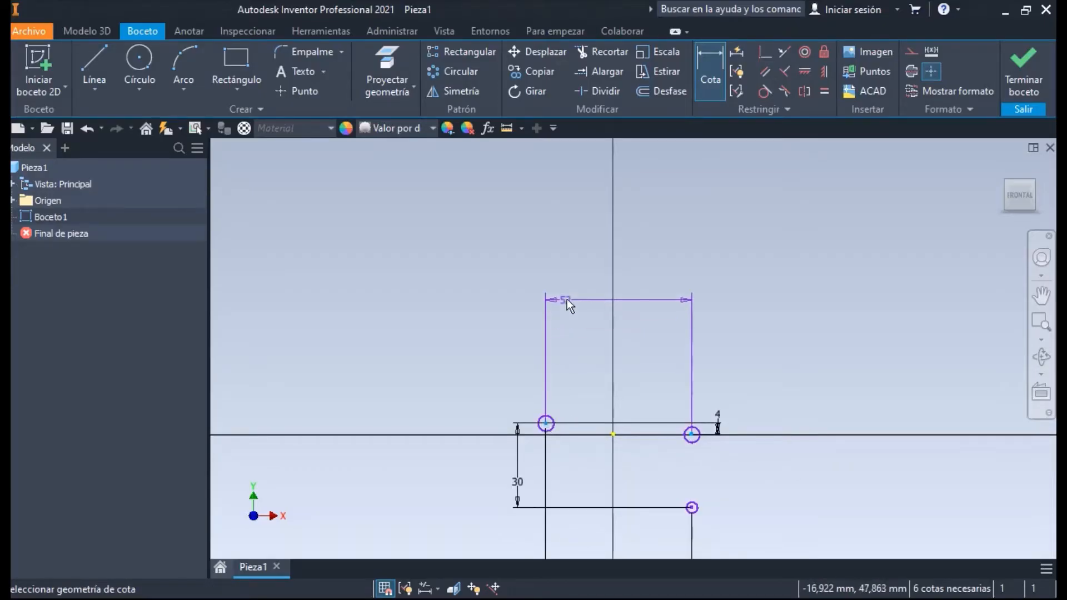
{"action": "left_click", "coordinate": [567, 299]}
{"action": "type", "text": "1"}
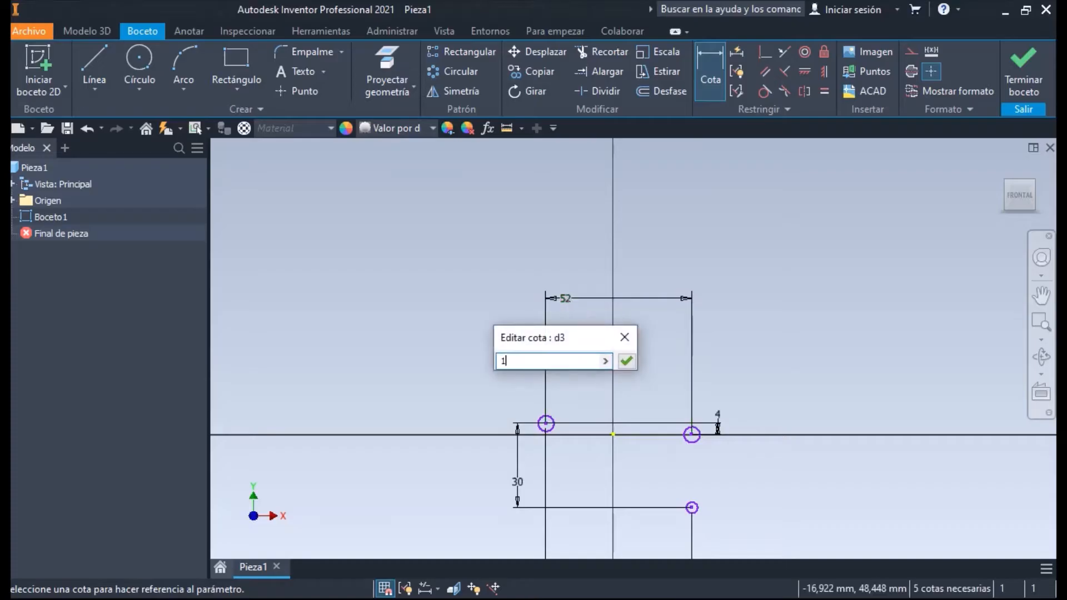
{"action": "type", "text": "67"}
{"action": "key", "text": "Return"}
Dimension the left circle's diameter as 8 mm
{"action": "middle_click_drag", "start_coordinate": [686, 353], "coordinate": [445, 278]}
{"action": "left_click", "coordinate": [309, 342]}
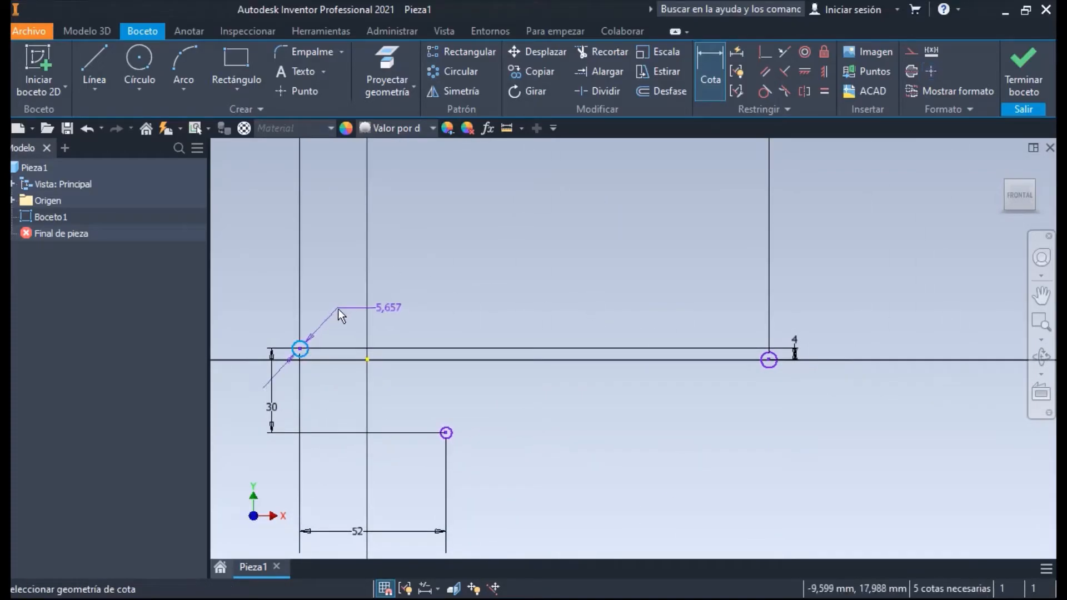
{"action": "left_click", "coordinate": [386, 305]}
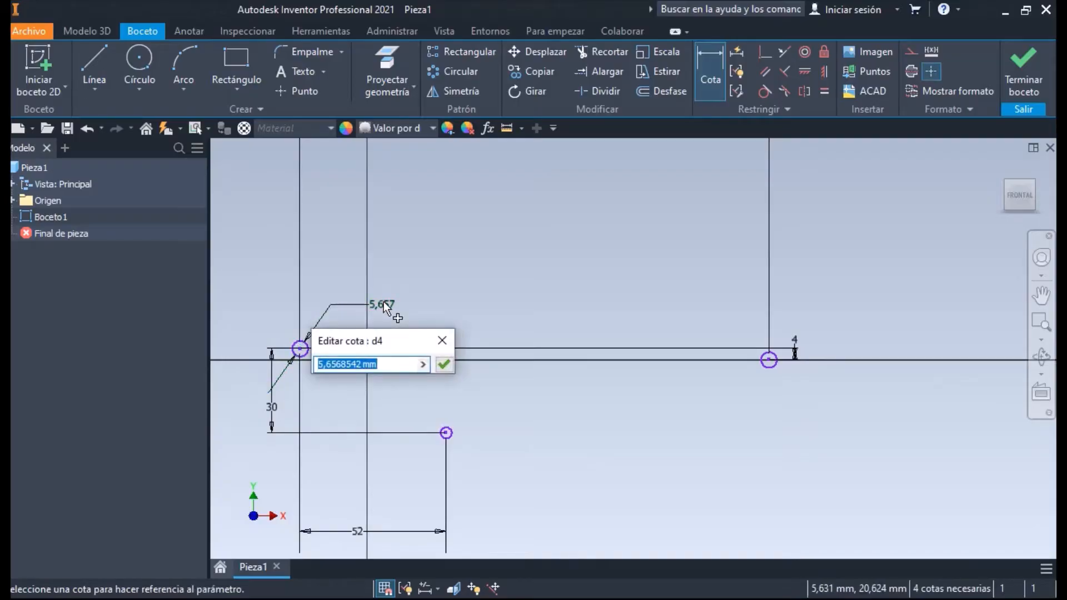
{"action": "key", "text": "BackSpace"}
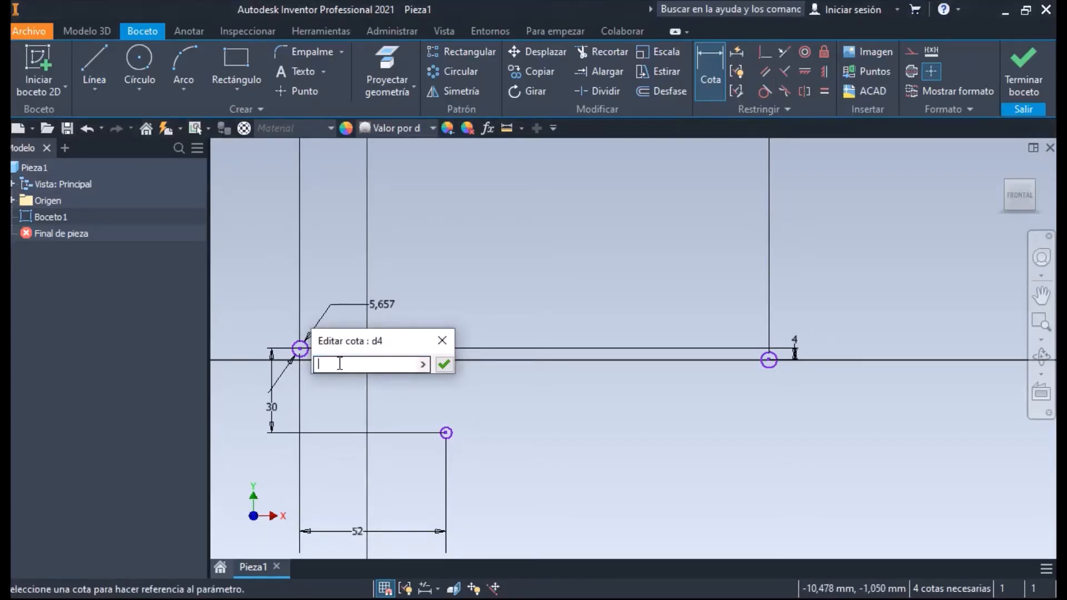
{"action": "key", "text": "Return"}
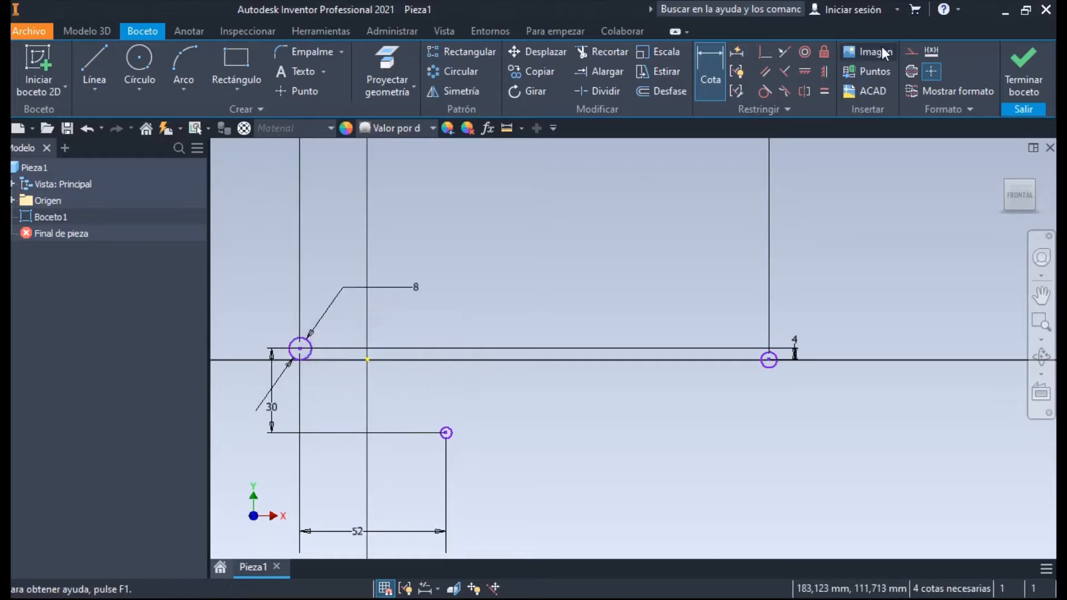
Apply equal constraints so the right and lower circles match the left circle's size
{"action": "left_click", "coordinate": [824, 90]}
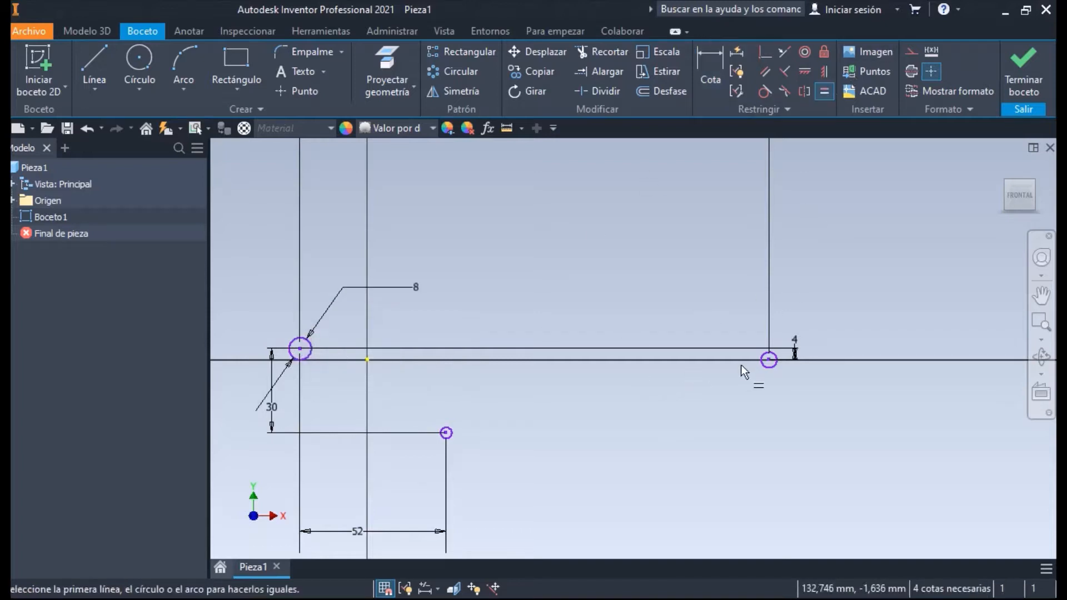
{"action": "left_click", "coordinate": [771, 367]}
{"action": "left_click", "coordinate": [313, 353]}
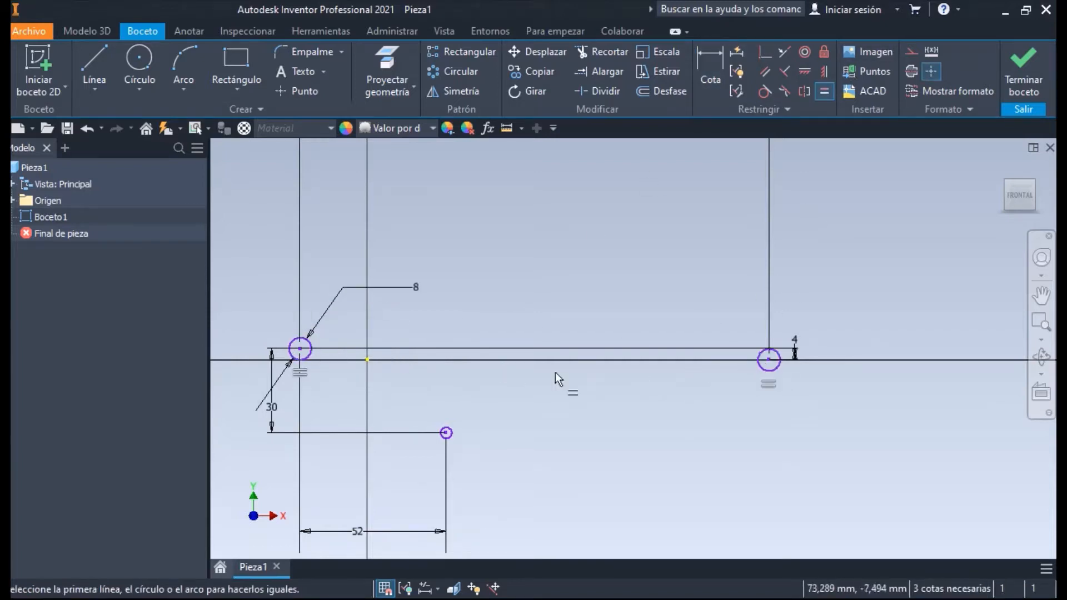
{"action": "left_click", "coordinate": [447, 434]}
{"action": "left_click", "coordinate": [314, 356]}
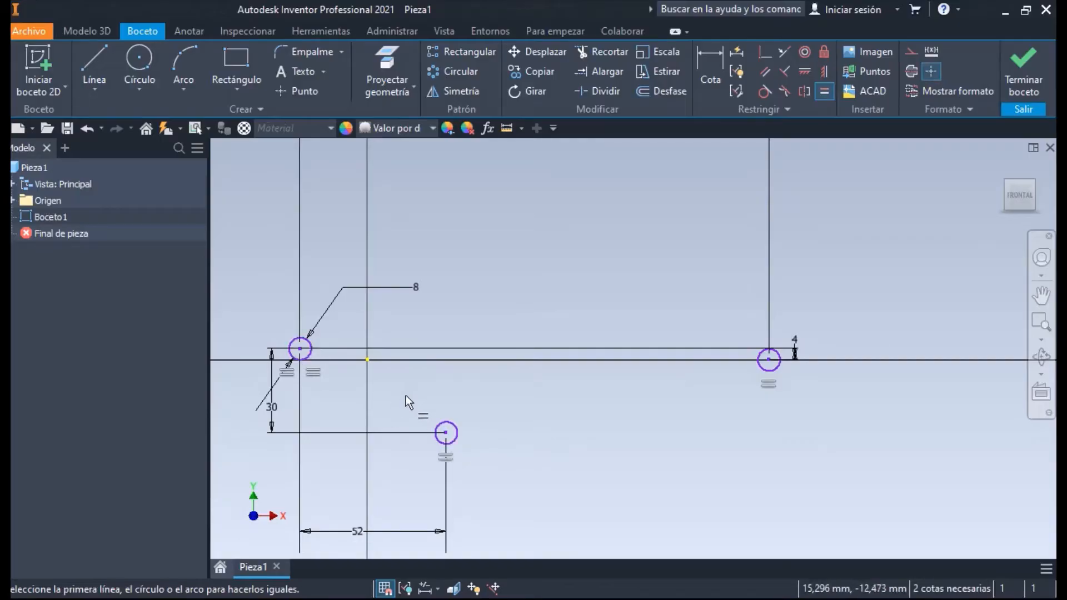
Sketch two parallel slanted lines, one on each side of the left and lower circles, extending beyond both
{"action": "key", "text": "l"}
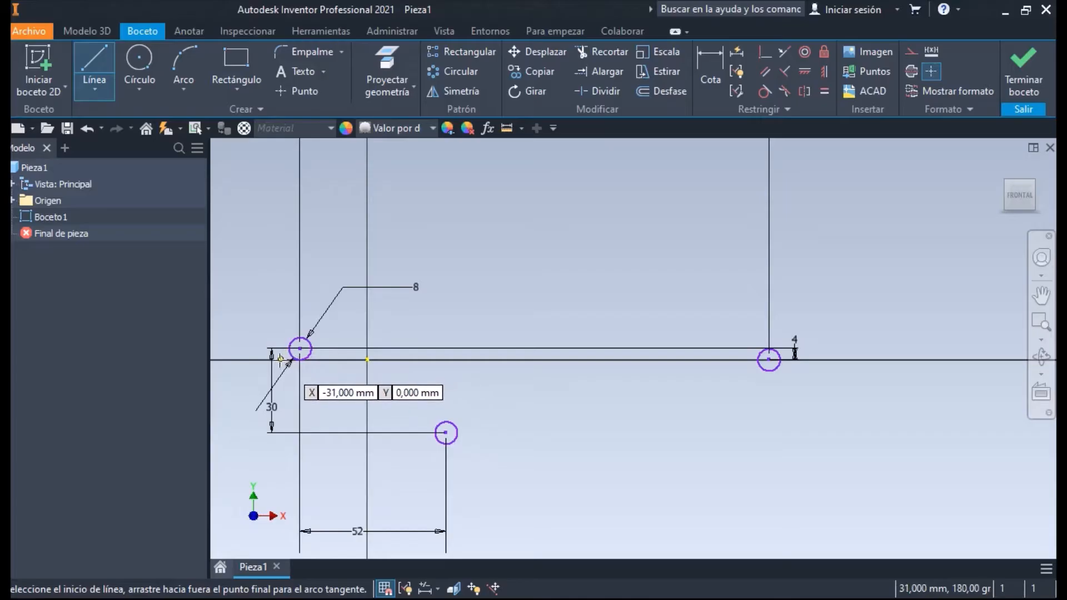
{"action": "left_click", "coordinate": [243, 343]}
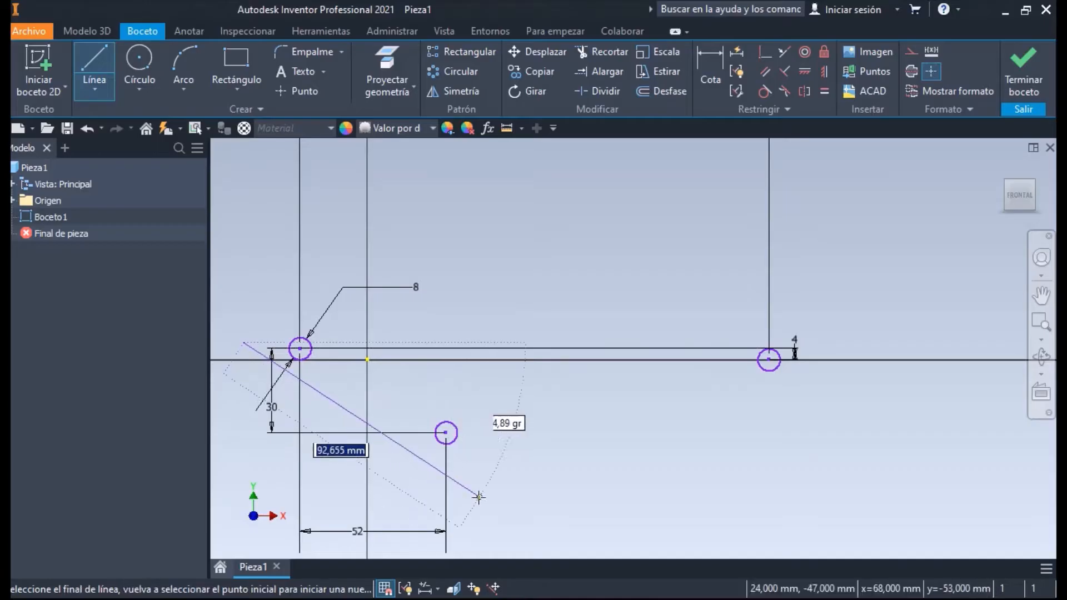
{"action": "left_click", "coordinate": [473, 493]}
{"action": "key", "text": "Escape"}
{"action": "key", "text": "l"}
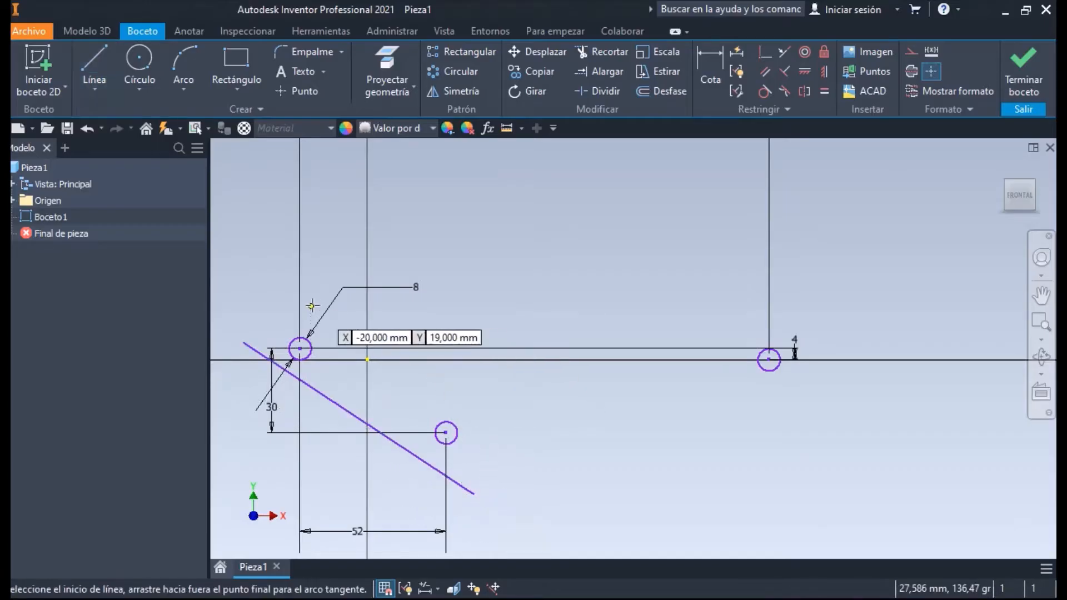
{"action": "left_click", "coordinate": [307, 304]}
{"action": "left_click", "coordinate": [528, 443]}
{"action": "key", "text": "Escape"}
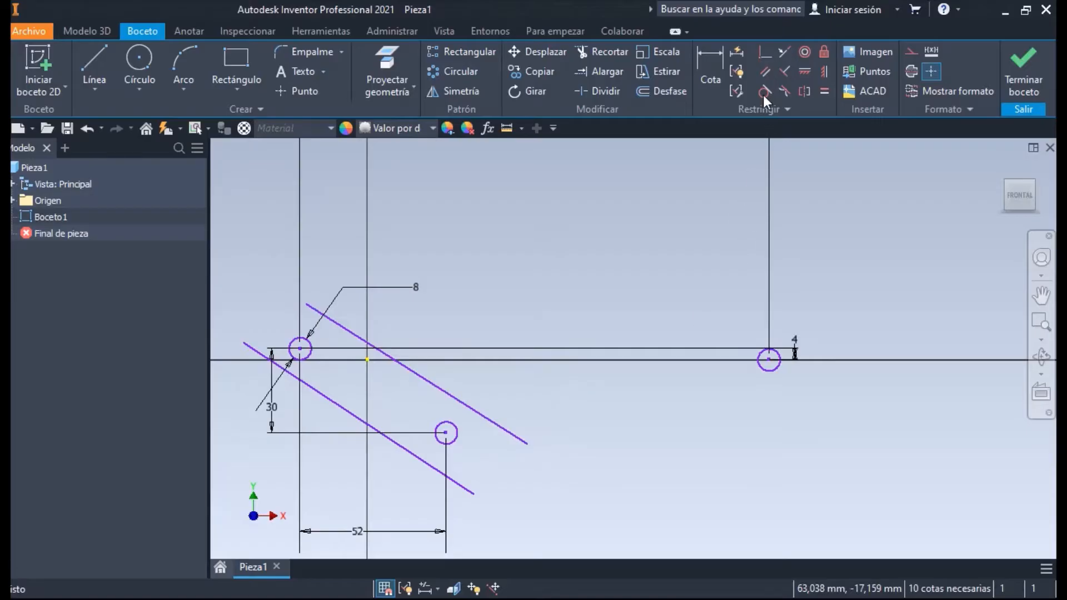
Apply tangent constraints between each of the two slanted lines and the lower circle
{"action": "key", "text": "]"}
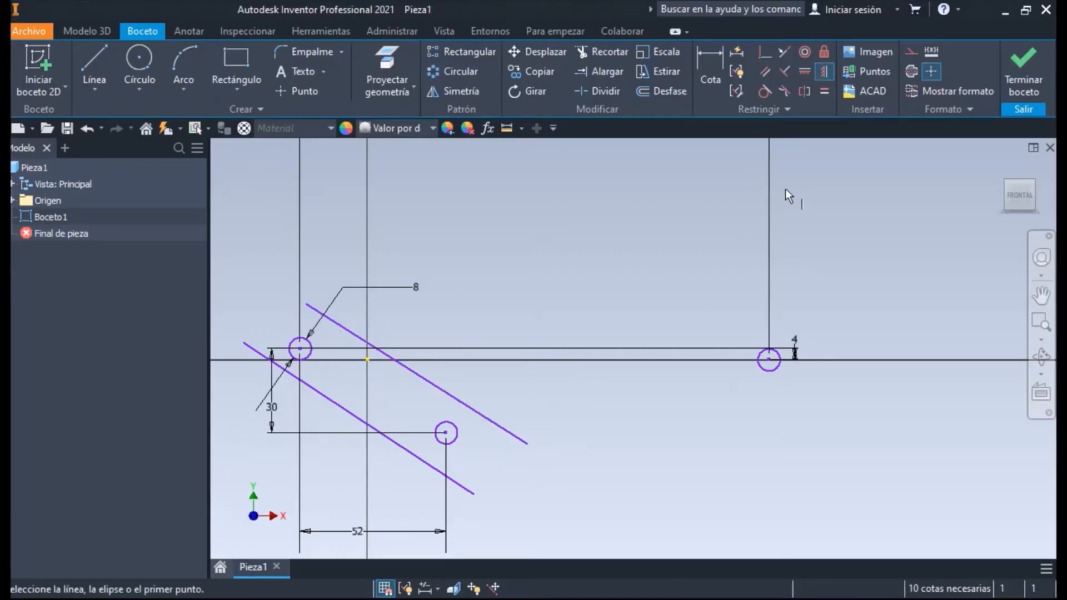
{"action": "right_click", "coordinate": [511, 232]}
{"action": "left_click", "coordinate": [445, 231]}
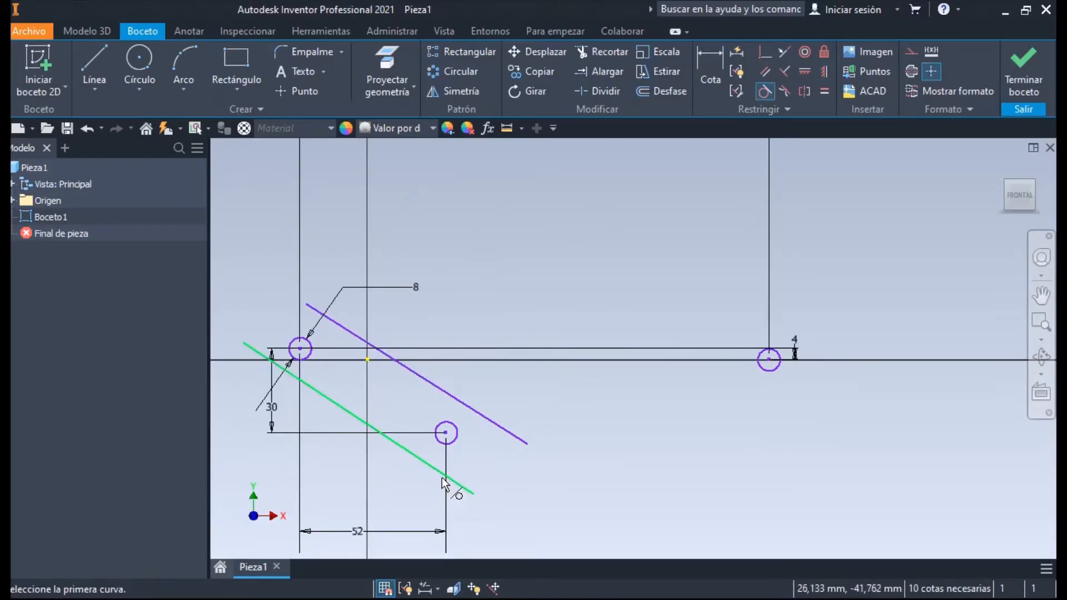
{"action": "left_click", "coordinate": [445, 482]}
{"action": "left_click", "coordinate": [446, 432]}
{"action": "left_click", "coordinate": [451, 394]}
{"action": "left_click", "coordinate": [447, 432]}
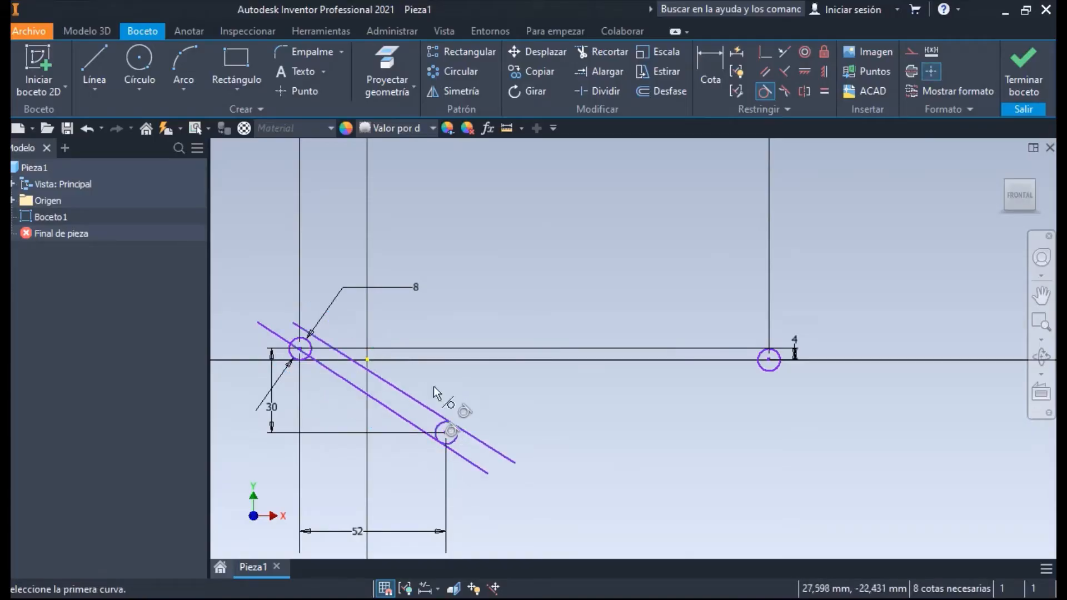
Apply tangent constraints between each of the two slanted lines and the left circle
{"action": "left_click", "coordinate": [382, 380]}
{"action": "left_click", "coordinate": [301, 360]}
{"action": "left_click", "coordinate": [320, 364]}
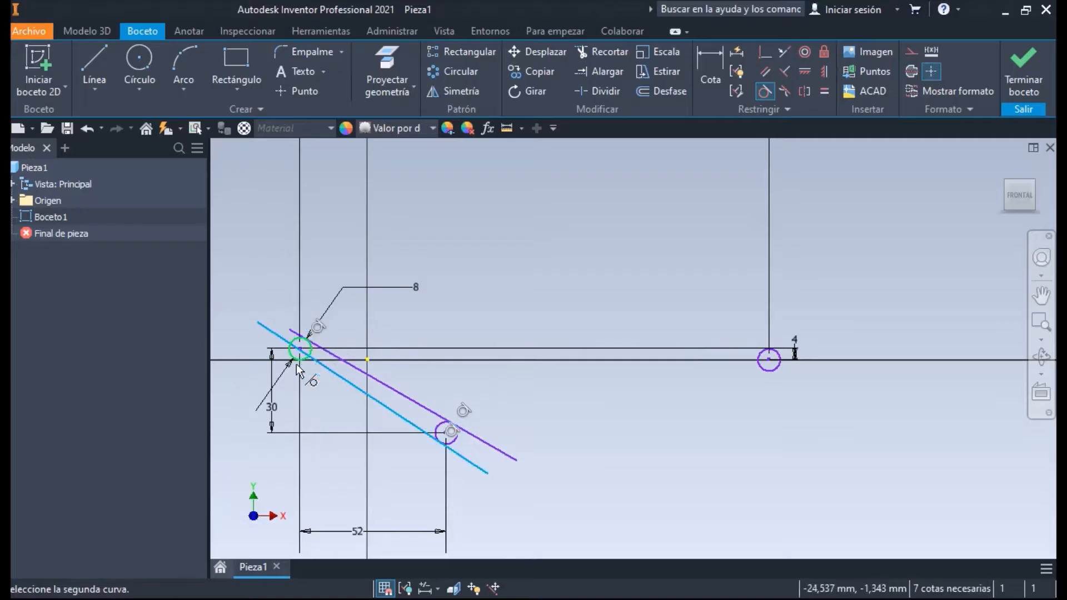
{"action": "left_click", "coordinate": [297, 367]}
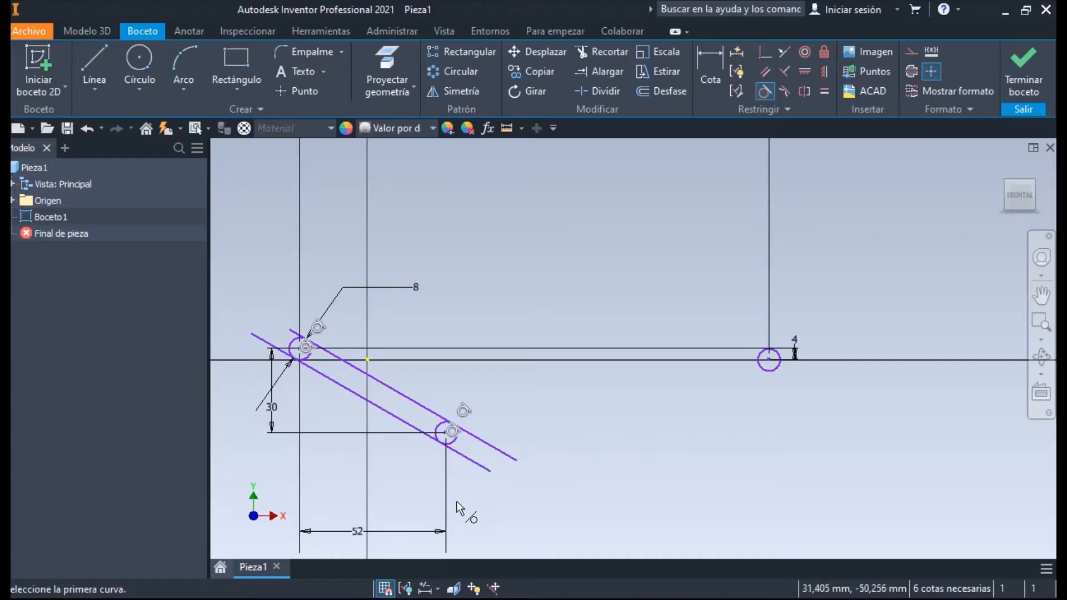
Trim the slanted lines' ends that extend past the lower and left circles
{"action": "key", "text": "x"}
{"action": "mouse_move", "coordinate": [456, 477]}
{"action": "left_mouse_down"}
{"action": "mouse_move", "coordinate": [466, 446]}
{"action": "mouse_move", "coordinate": [548, 413]}
{"action": "left_mouse_up"}
{"action": "left_click_drag", "start_coordinate": [261, 350], "coordinate": [307, 330]}
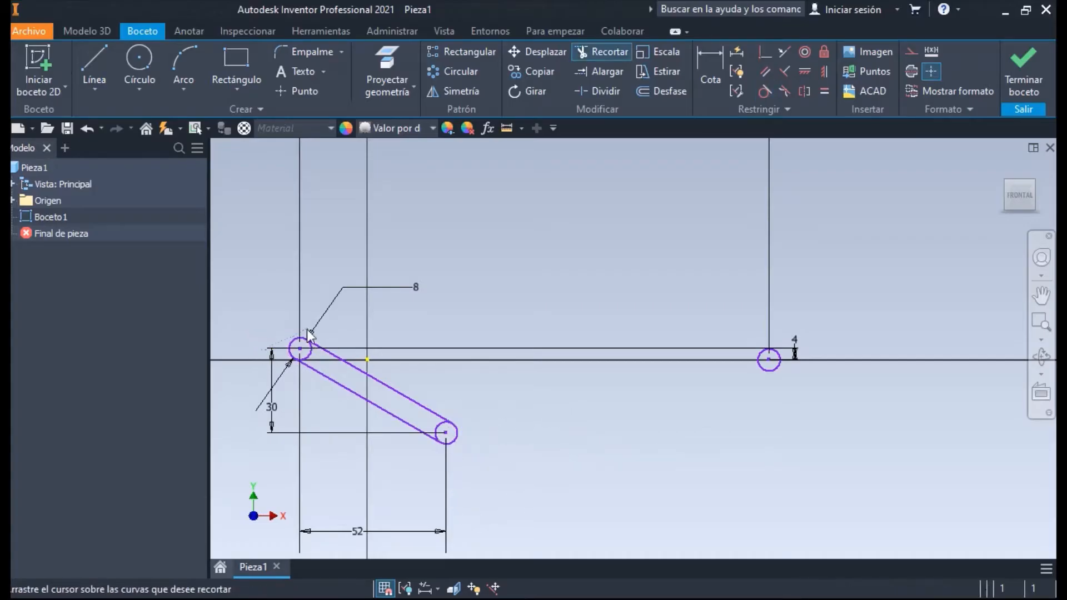
Sketch two horizontal lines about 102 mm long toward the lower circle, starting from the bottom and top of the right circle
{"action": "key", "text": "l"}
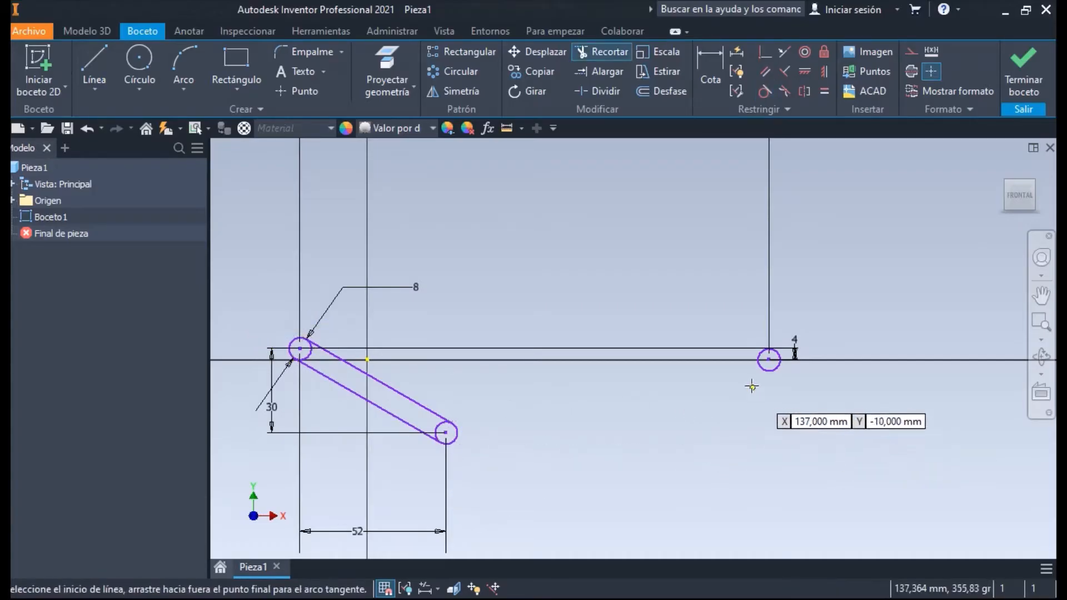
{"action": "left_click", "coordinate": [769, 371]}
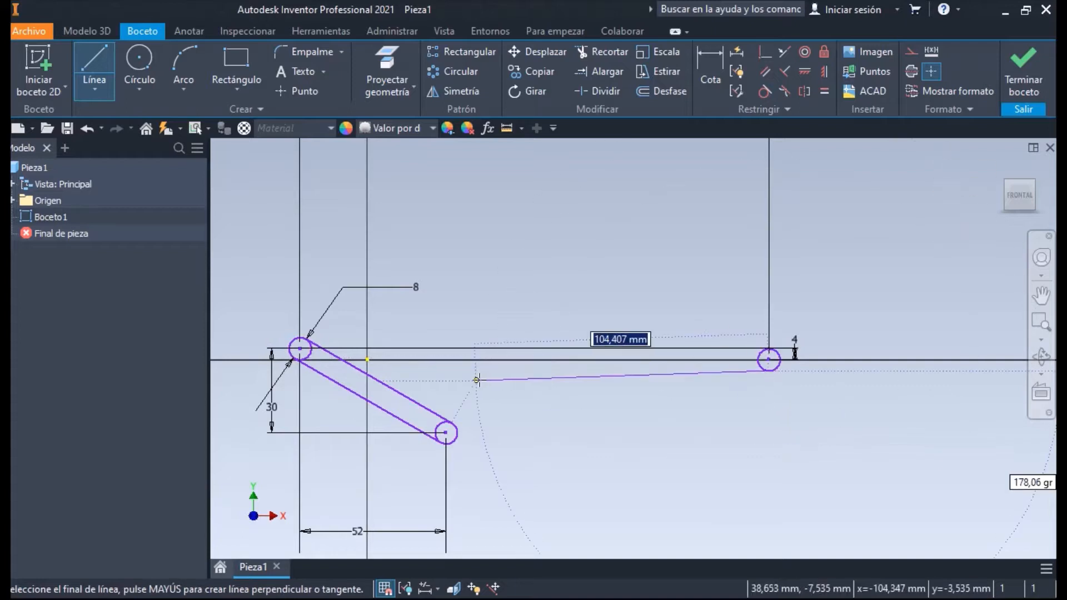
{"action": "left_click", "coordinate": [482, 374]}
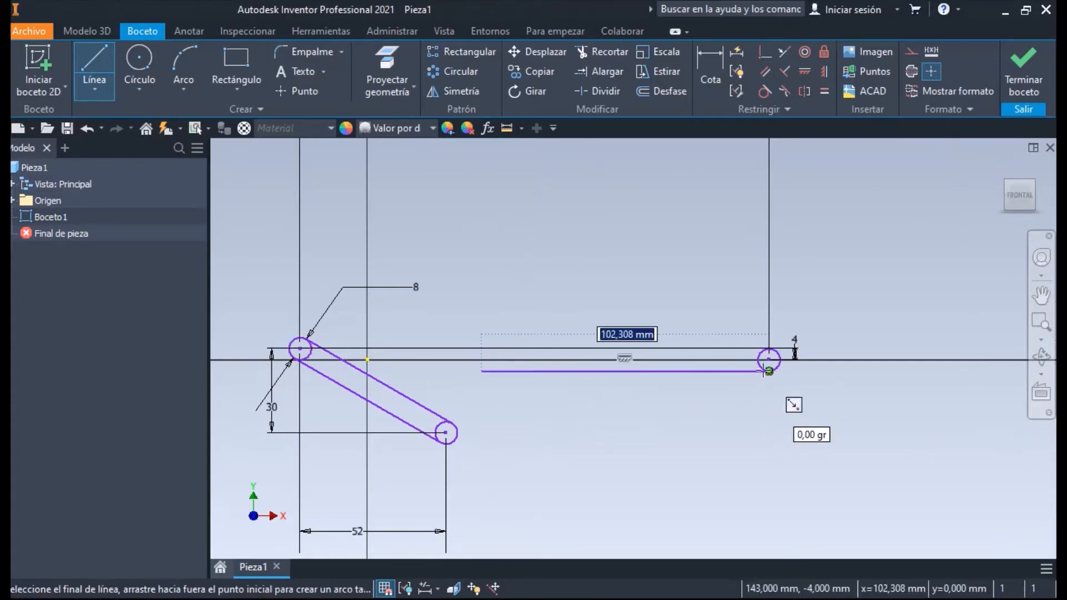
{"action": "key", "text": "Escape"}
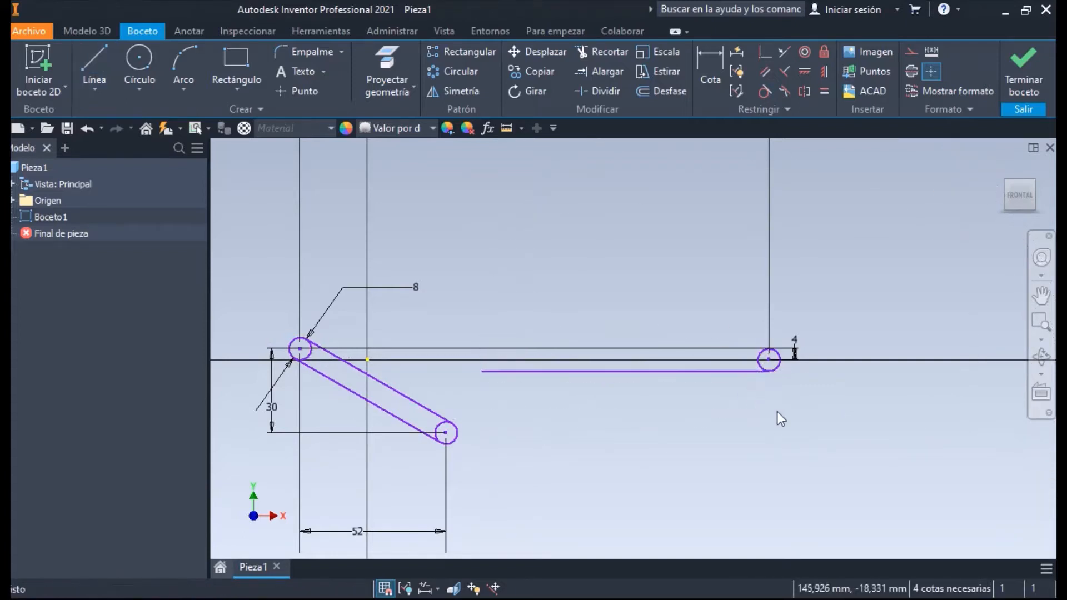
{"action": "key", "text": "l"}
{"action": "left_click", "coordinate": [795, 348]}
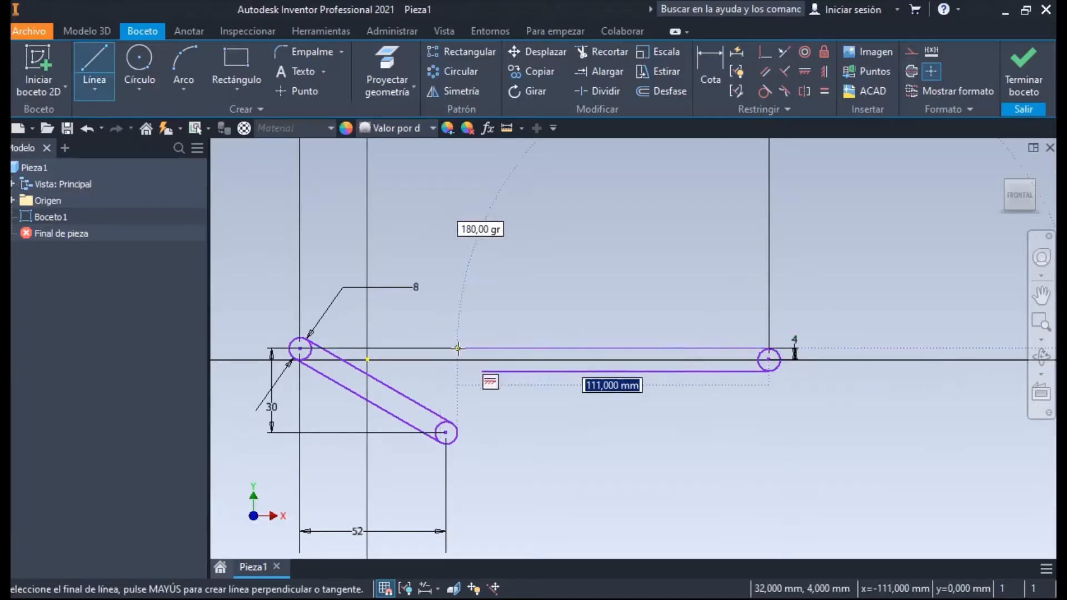
{"action": "left_click", "coordinate": [482, 348]}
{"action": "key", "text": "Escape"}
Sketch a slanted line from beside the lower circle to the lower horizontal line and make it tangent to that circle
{"action": "scroll", "coordinate": [489, 401], "scroll_direction": "down", "scroll_amount": 3}
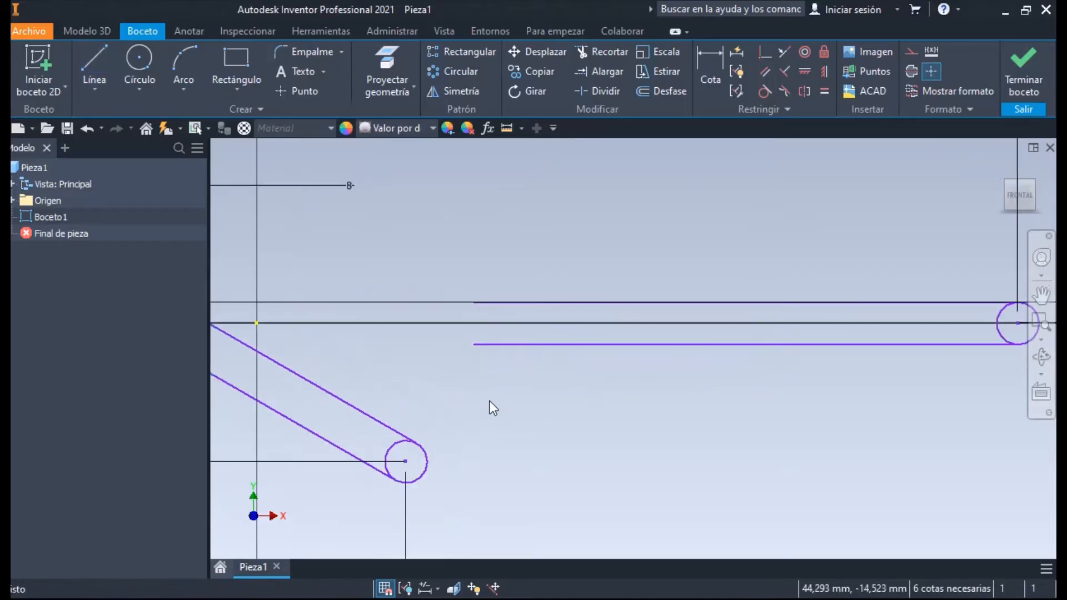
{"action": "key", "text": "l"}
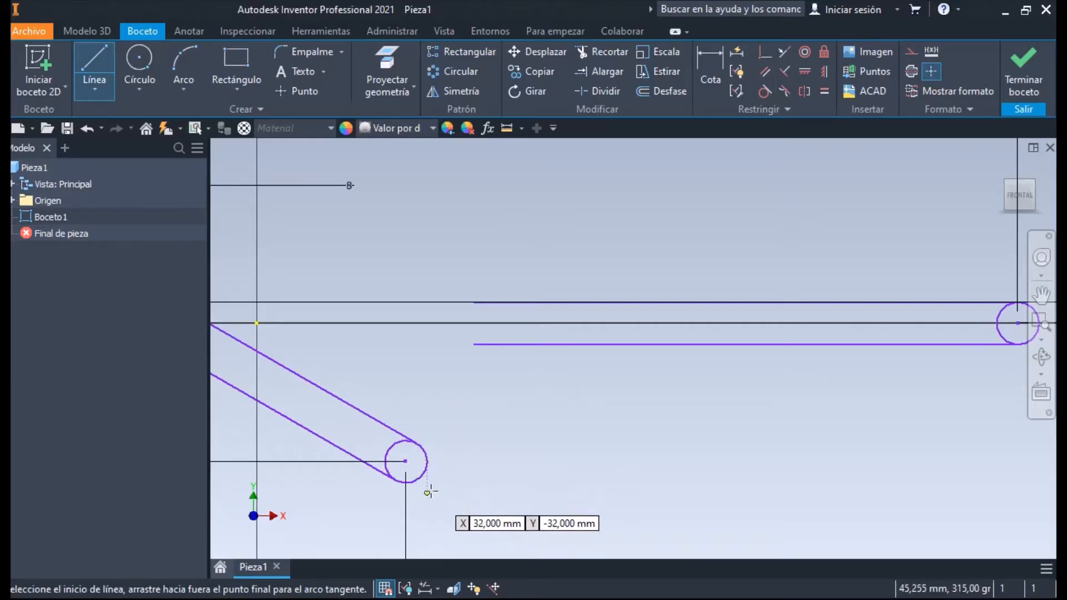
{"action": "left_click", "coordinate": [427, 493]}
{"action": "left_click", "coordinate": [502, 346]}
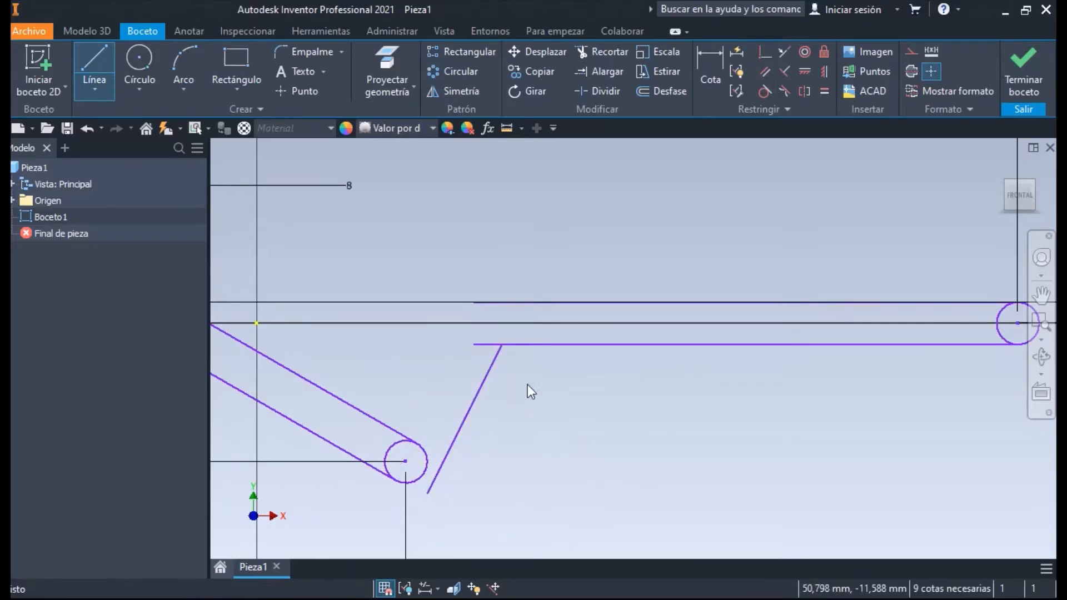
{"action": "key", "text": "Escape"}
{"action": "right_click", "coordinate": [566, 443]}
{"action": "left_click", "coordinate": [521, 444]}
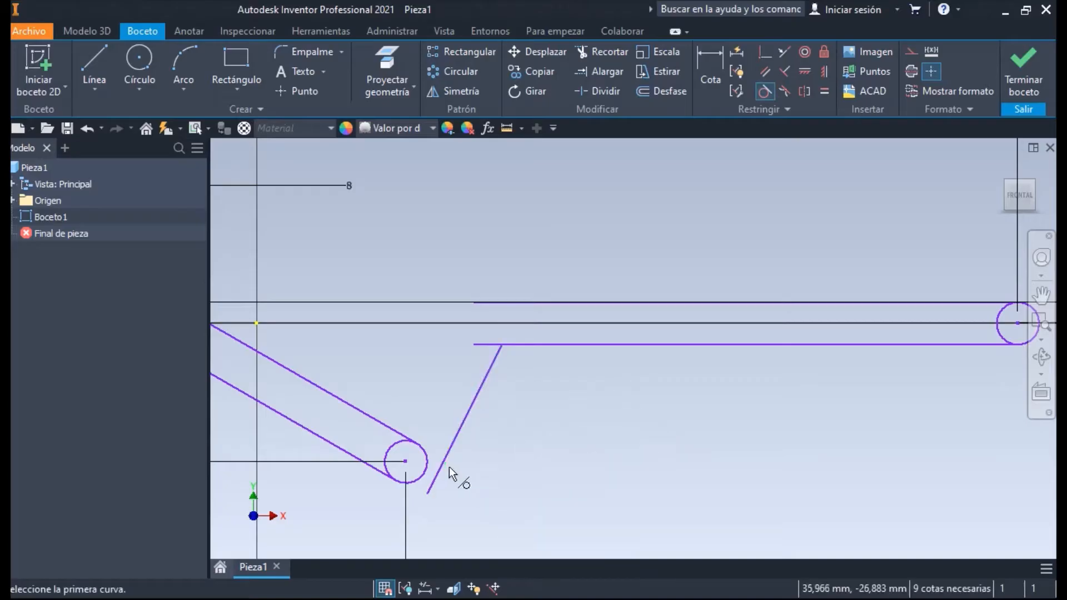
Dimension the angle between the new slanted line and the lower horizontal line as 120 degrees
{"action": "key", "text": "d"}
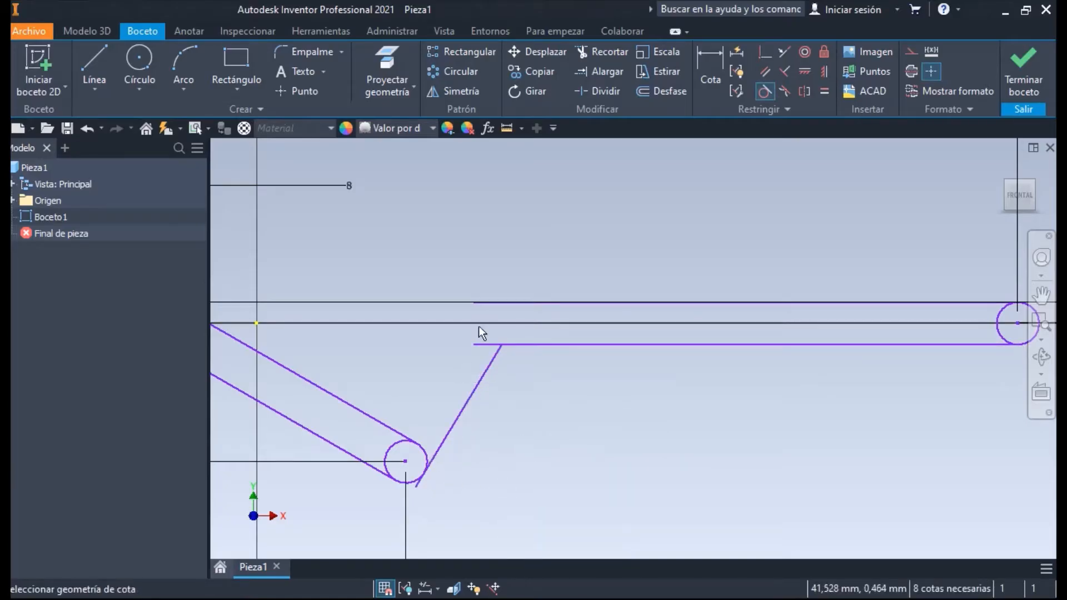
{"action": "left_click", "coordinate": [482, 371]}
{"action": "left_click", "coordinate": [530, 345]}
{"action": "left_click", "coordinate": [535, 385]}
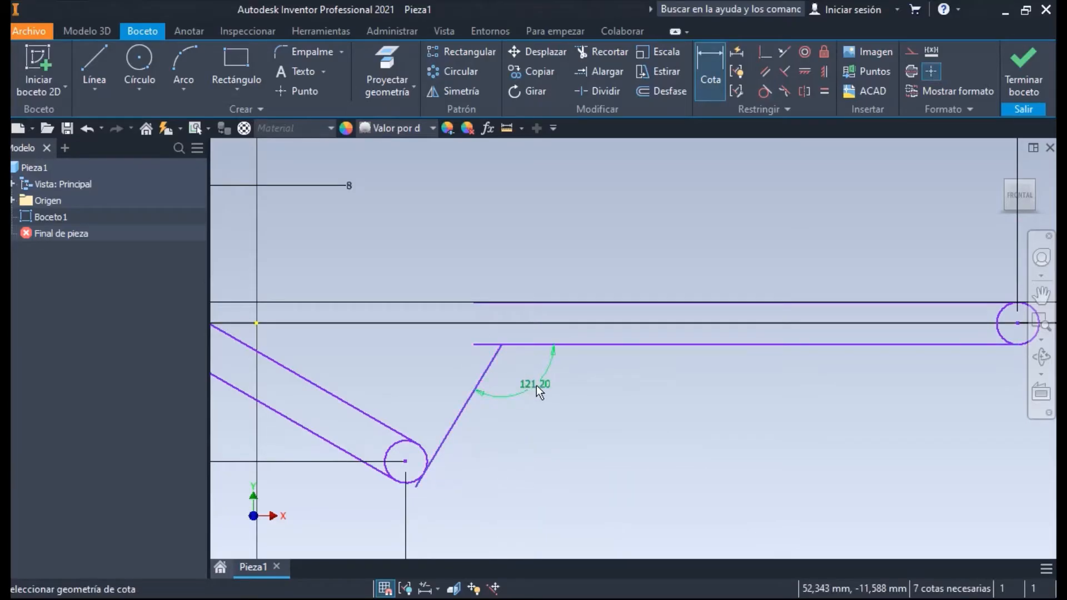
{"action": "key", "text": "BackSpace"}
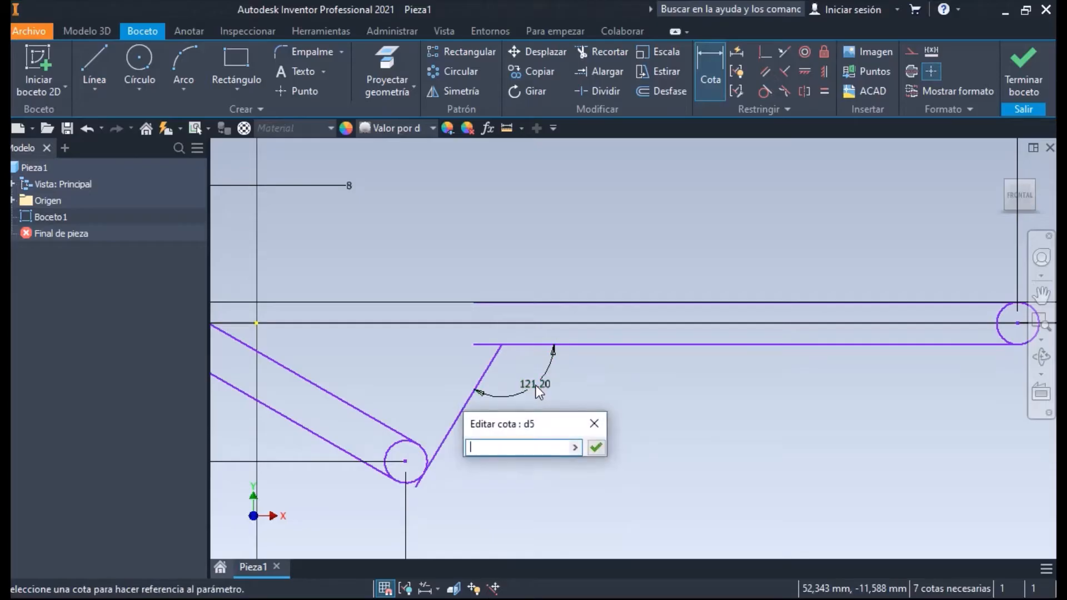
{"action": "type", "text": "120"}
{"action": "key", "text": "Return"}
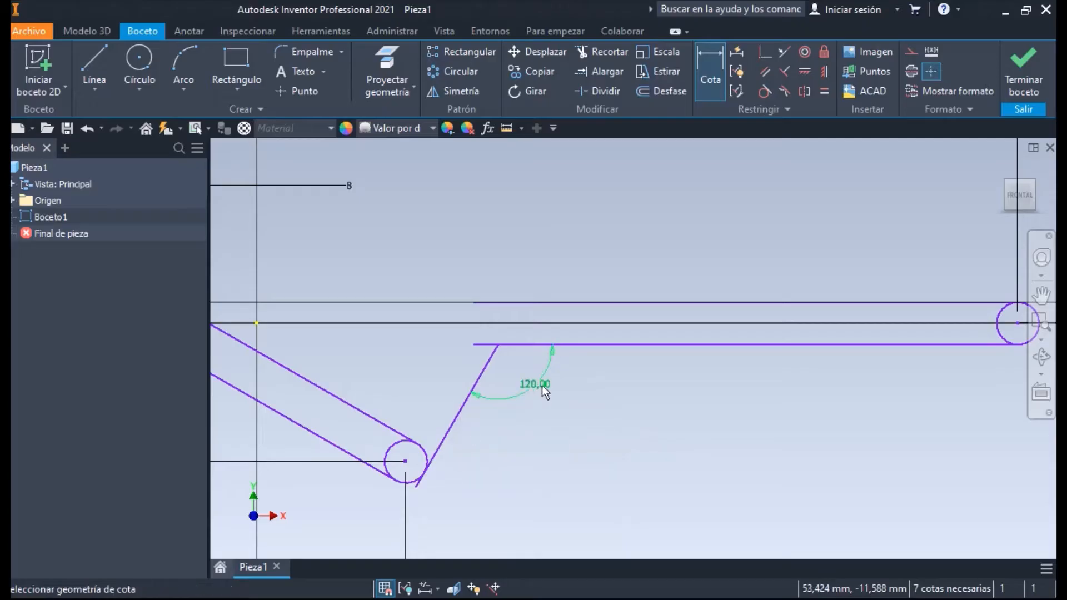
{"action": "left_click", "coordinate": [823, 89]}
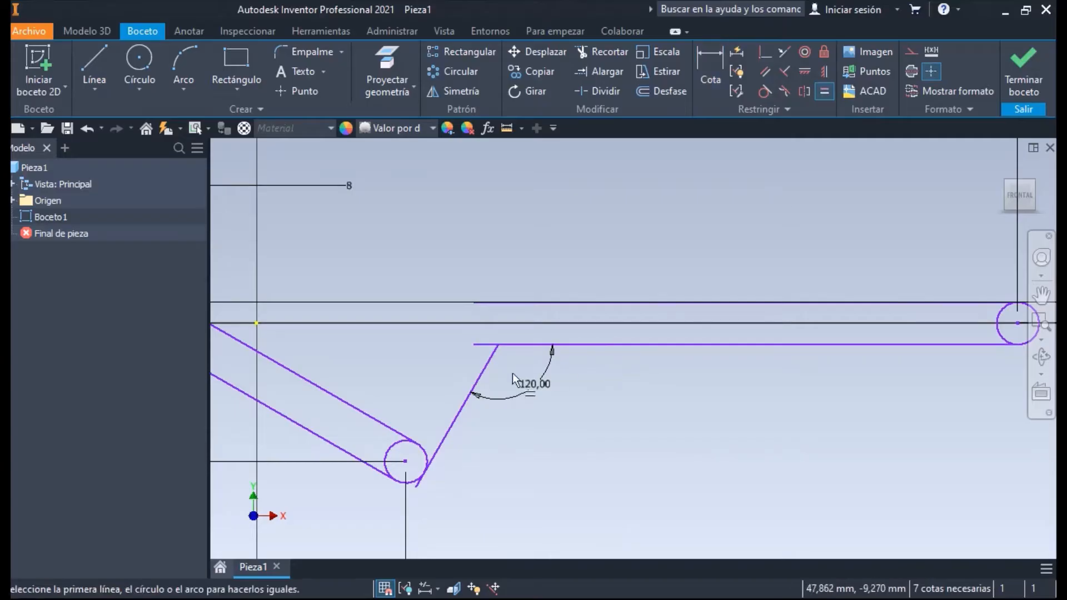
{"action": "left_click", "coordinate": [463, 407]}
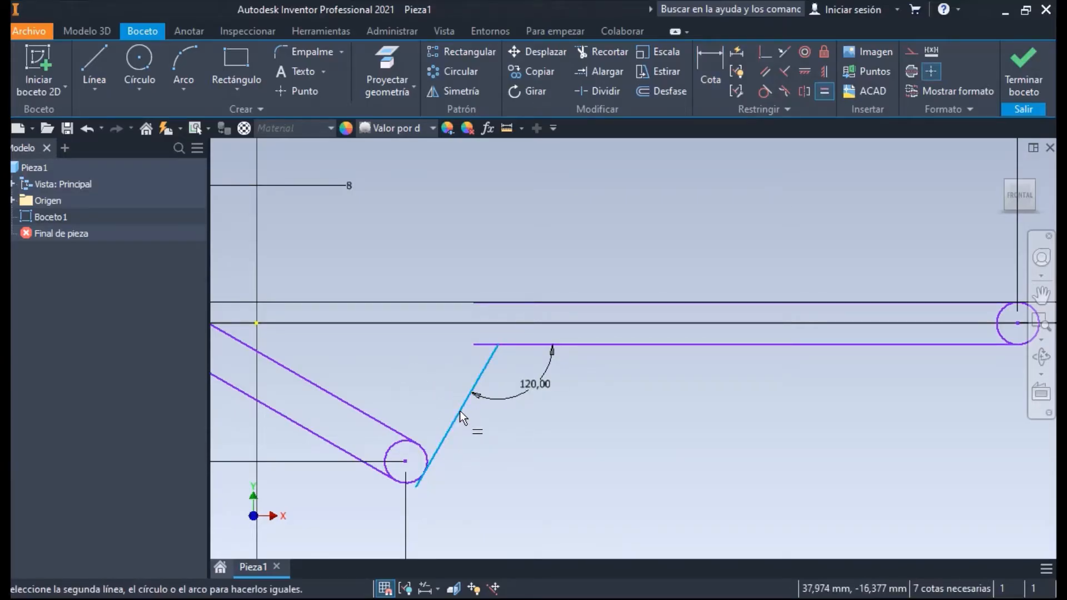
{"action": "key", "text": "Escape"}
Offset the 120-degree slanted line by 8 mm toward the left circle, across the lower circle
{"action": "key", "text": "o"}
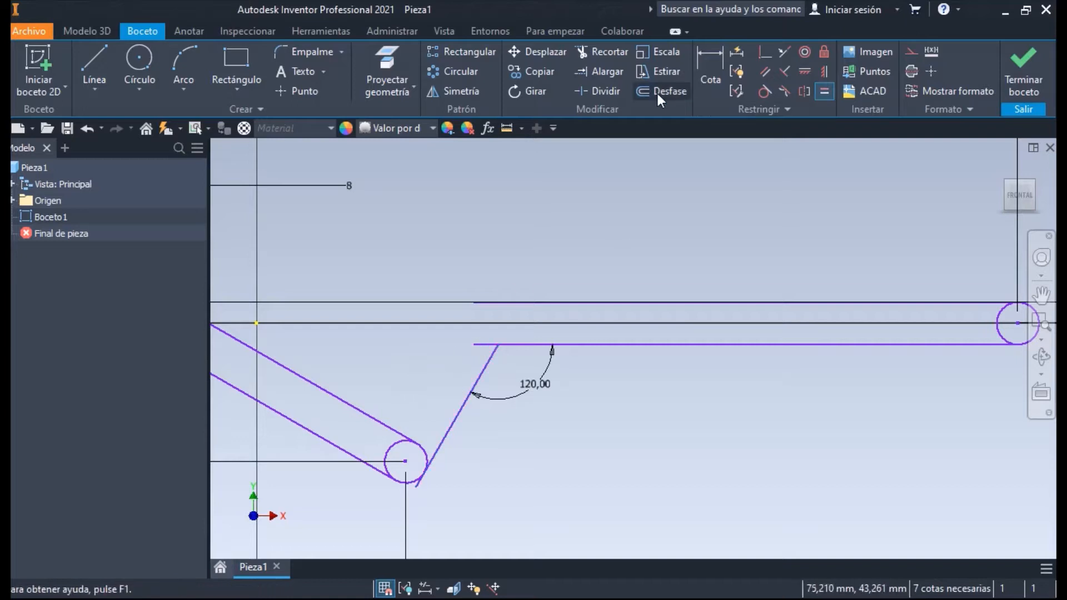
{"action": "left_click", "coordinate": [453, 428]}
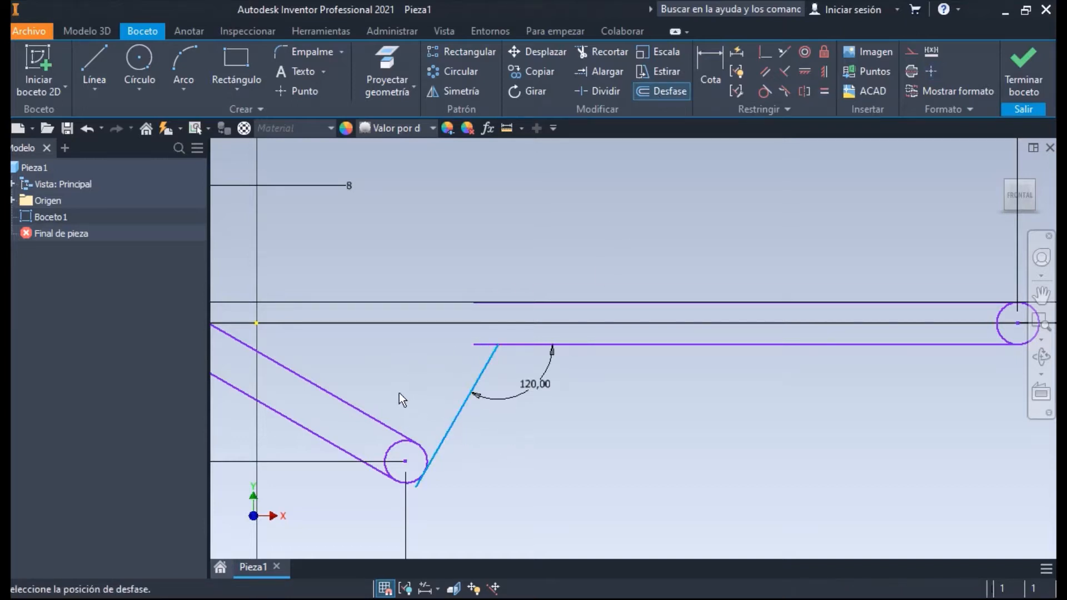
{"action": "type", "text": "10"}
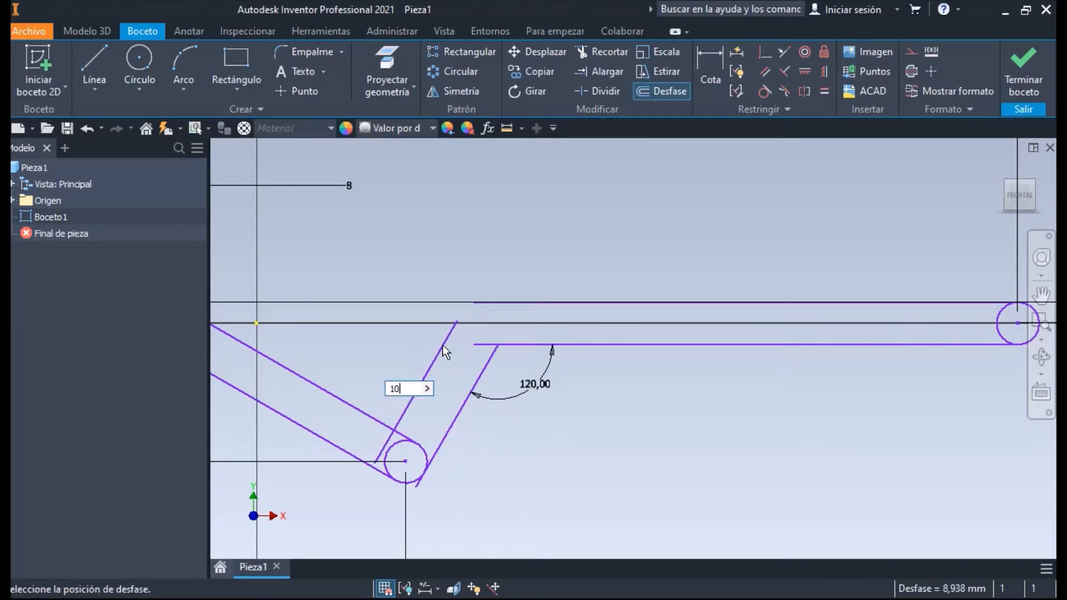
{"action": "key", "text": "BackSpace"}
{"action": "key", "text": "BackSpace"}
{"action": "type", "text": "8"}
{"action": "key", "text": "Return"}
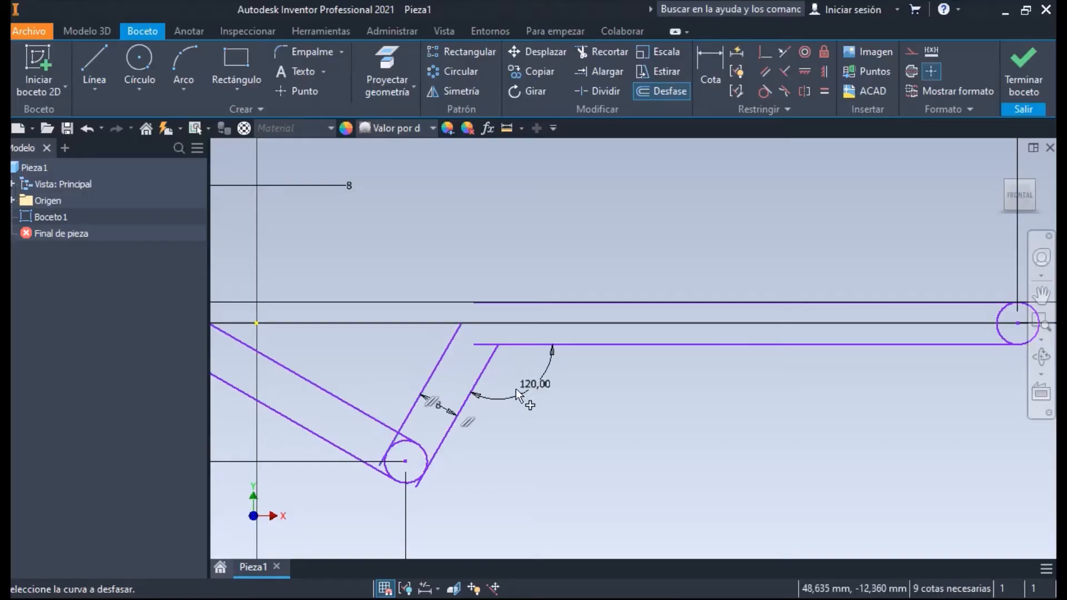
{"action": "key", "text": "Escape"}
Trim away the lower circle's inner arc and the overhanging line ends at the corner around it
{"action": "key", "text": "x"}
{"action": "scroll", "coordinate": [372, 464], "scroll_direction": "down", "scroll_amount": 5}
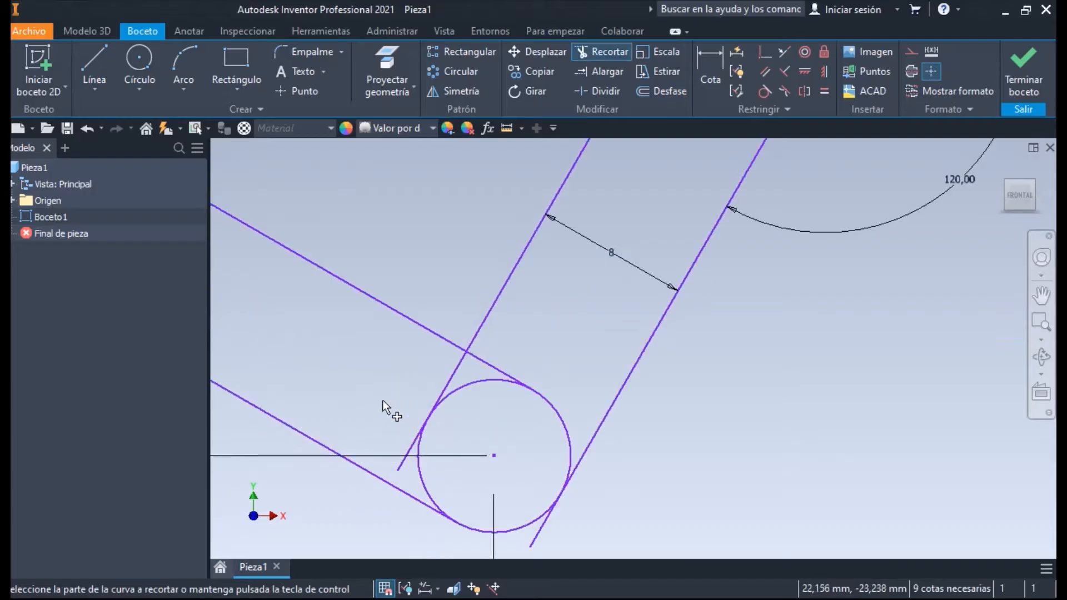
{"action": "left_click_drag", "start_coordinate": [382, 409], "coordinate": [571, 366]}
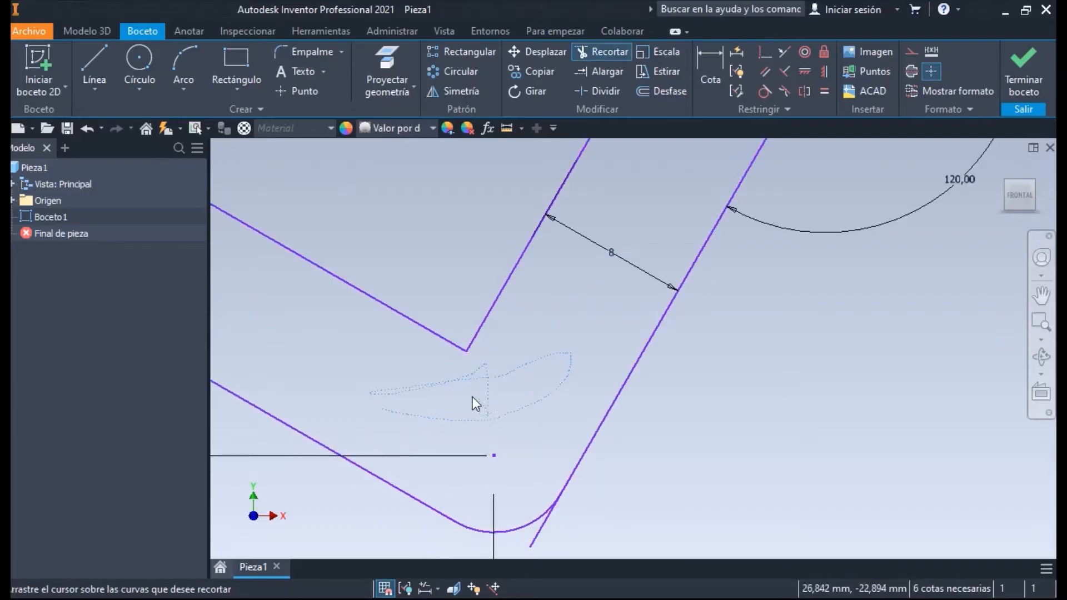
{"action": "scroll", "coordinate": [484, 403], "scroll_direction": "up", "scroll_amount": 5}
{"action": "scroll", "coordinate": [498, 429], "scroll_direction": "down", "scroll_amount": 4}
{"action": "scroll", "coordinate": [551, 364], "scroll_direction": "up", "scroll_amount": 2}
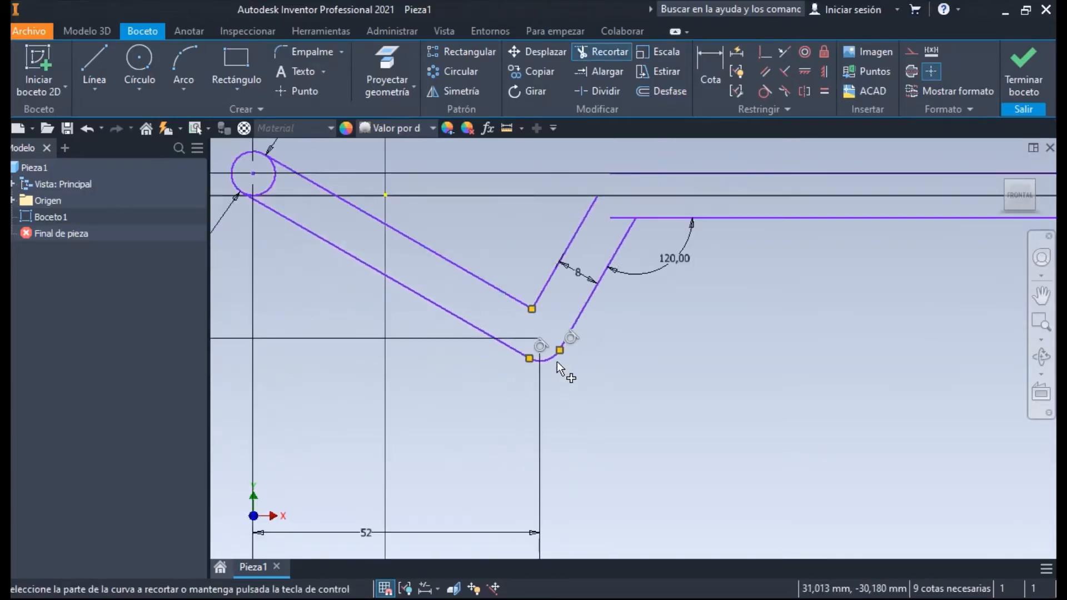
{"action": "scroll", "coordinate": [608, 230], "scroll_direction": "up", "scroll_amount": 3}
Extend the offset slanted line to the upper horizontal line and trim the lower horizontal line's stub past the outer slanted line
{"action": "left_click", "coordinate": [619, 49]}
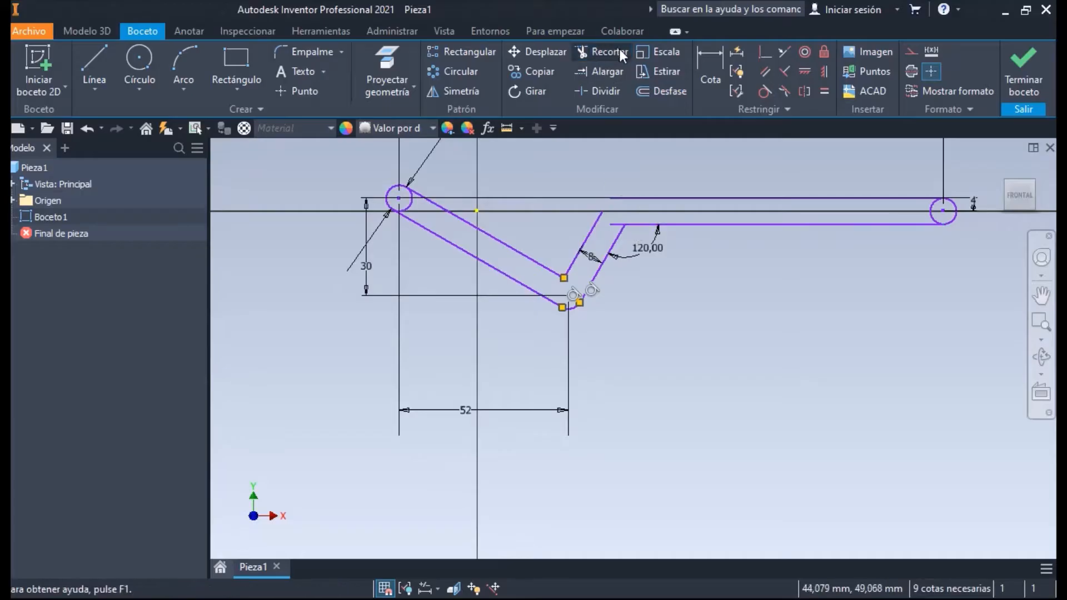
{"action": "left_click", "coordinate": [606, 71]}
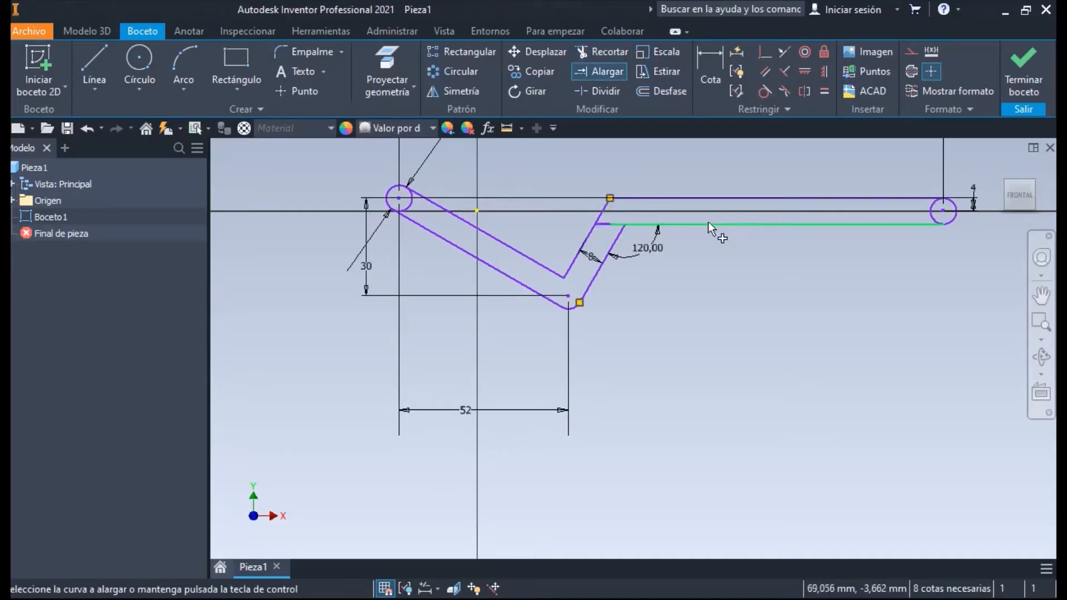
{"action": "scroll", "coordinate": [658, 238], "scroll_direction": "down", "scroll_amount": 4}
{"action": "key", "text": "x"}
{"action": "left_click", "coordinate": [513, 192]}
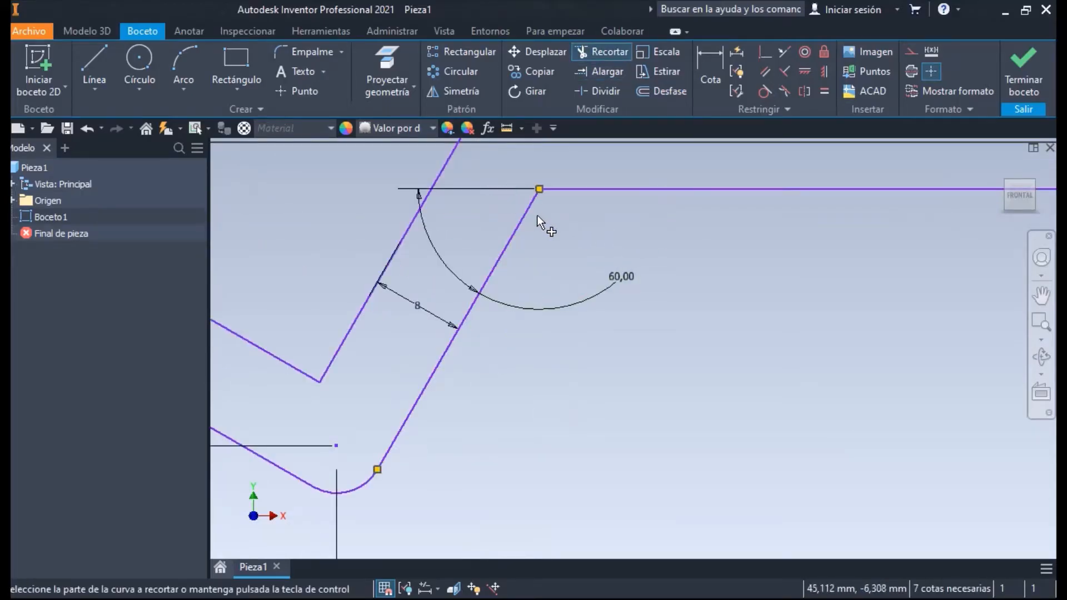
Trim the inner arcs of the left and right circles so only the rounded outer ends of the profile are kept
{"action": "scroll", "coordinate": [542, 222], "scroll_direction": "up", "scroll_amount": 4}
{"action": "mouse_move", "coordinate": [616, 207]}
{"action": "middle_mouse_down"}
{"action": "mouse_move", "coordinate": [623, 226]}
{"action": "mouse_move", "coordinate": [507, 369]}
{"action": "mouse_move", "coordinate": [544, 382]}
{"action": "middle_mouse_up"}
{"action": "scroll", "coordinate": [507, 369], "scroll_direction": "down", "scroll_amount": 2}
{"action": "scroll", "coordinate": [546, 383], "scroll_direction": "up", "scroll_amount": 4}
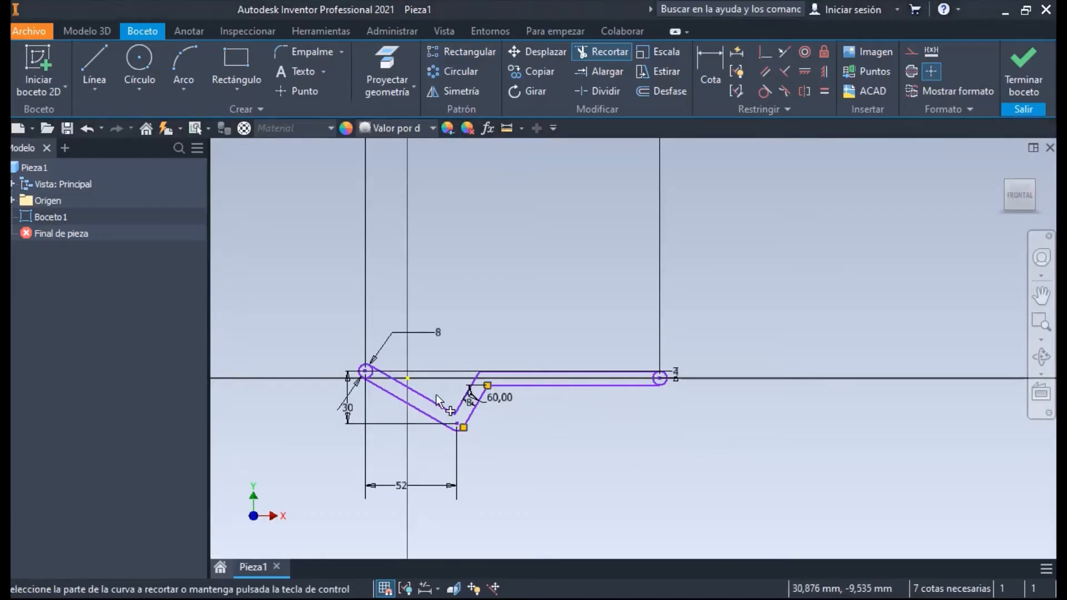
{"action": "scroll", "coordinate": [403, 387], "scroll_direction": "down", "scroll_amount": 5}
{"action": "left_click", "coordinate": [295, 347]}
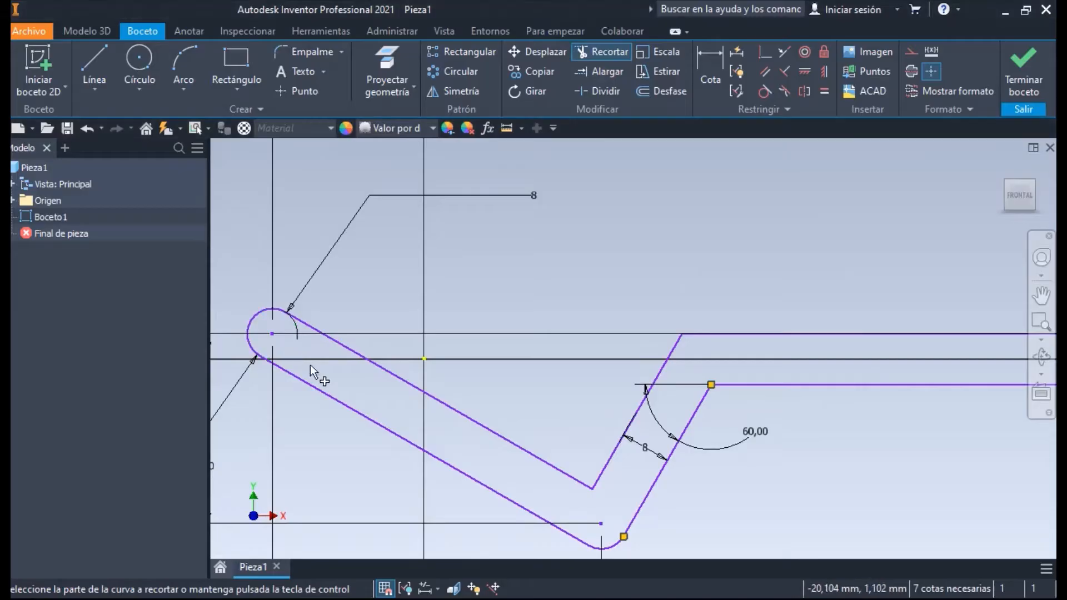
{"action": "scroll", "coordinate": [716, 416], "scroll_direction": "up", "scroll_amount": 4}
{"action": "middle_click_drag", "start_coordinate": [793, 332], "coordinate": [724, 398]}
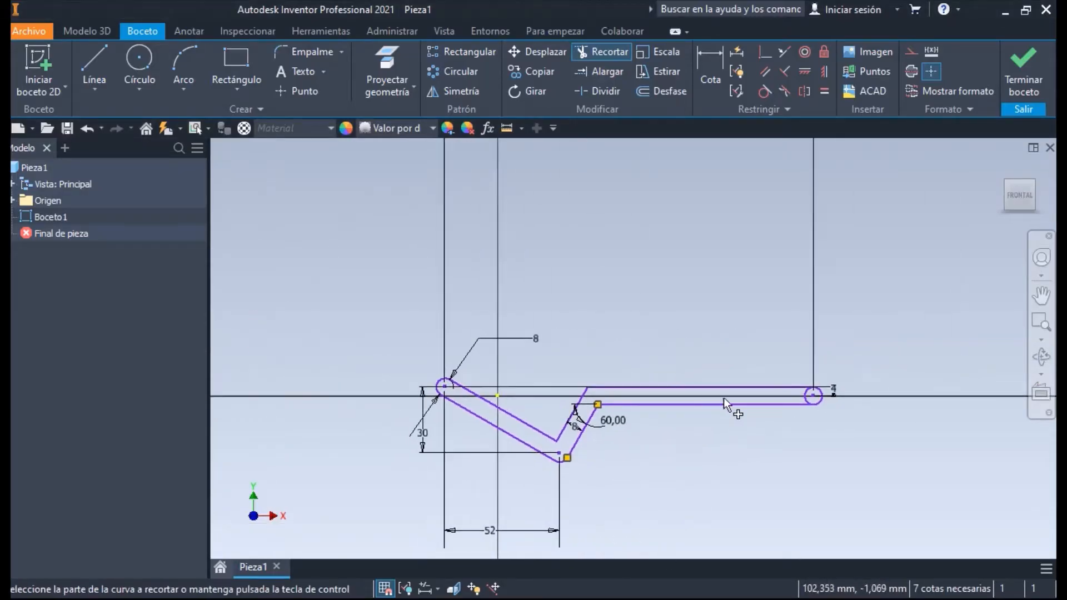
{"action": "scroll", "coordinate": [781, 396], "scroll_direction": "down", "scroll_amount": 4}
{"action": "left_click", "coordinate": [887, 423]}
{"action": "scroll", "coordinate": [857, 405], "scroll_direction": "up", "scroll_amount": 4}
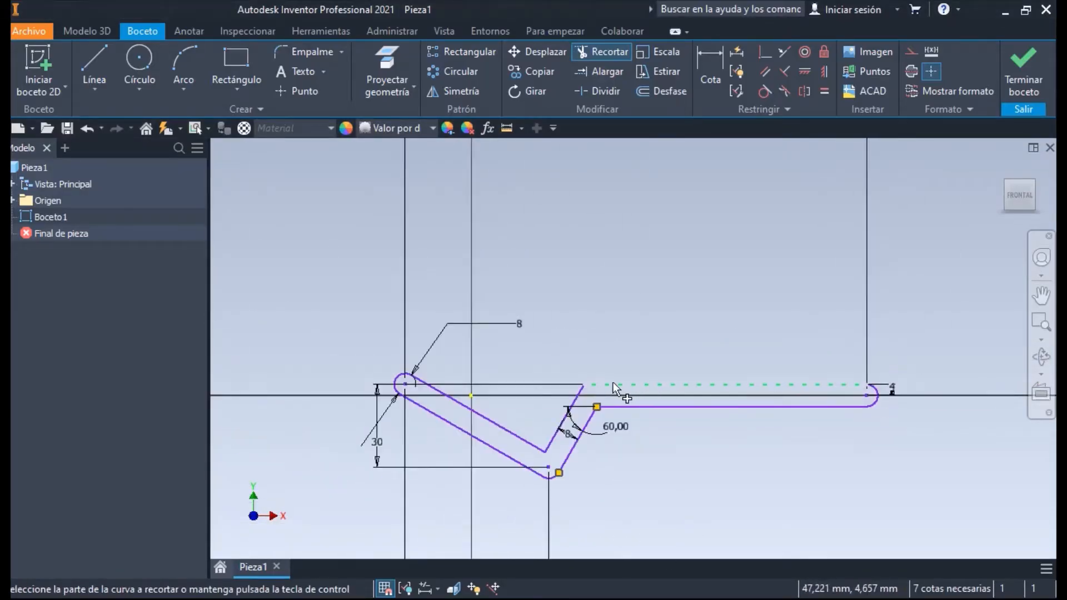
Draw a 5 mm diameter circle concentric with the profile's left end arc
{"action": "middle_click_drag", "start_coordinate": [615, 382], "coordinate": [644, 353]}
{"action": "scroll", "coordinate": [478, 367], "scroll_direction": "down", "scroll_amount": 5}
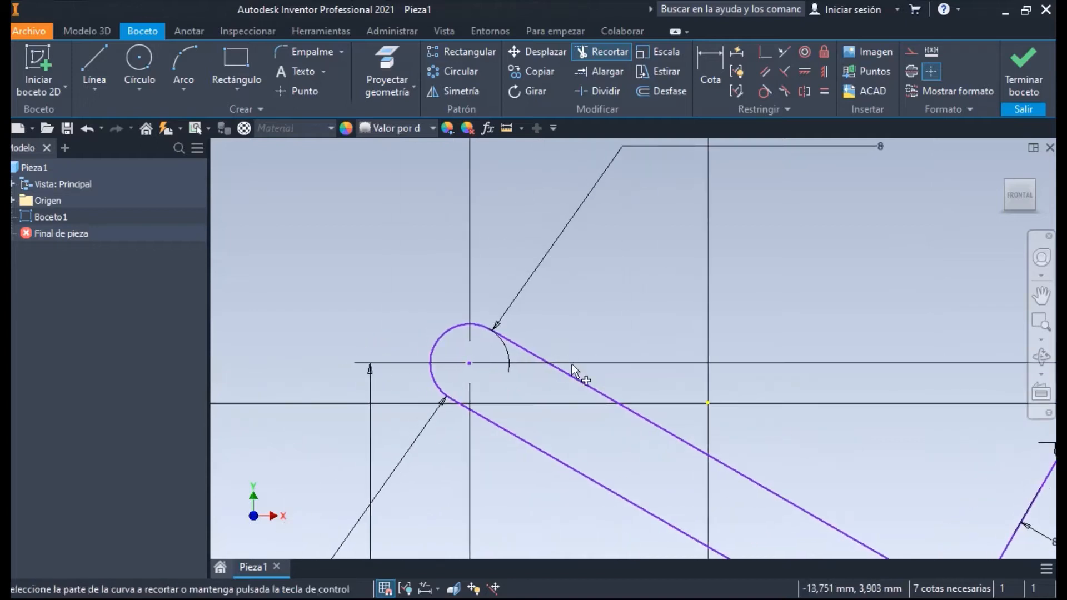
{"action": "left_click", "coordinate": [139, 64]}
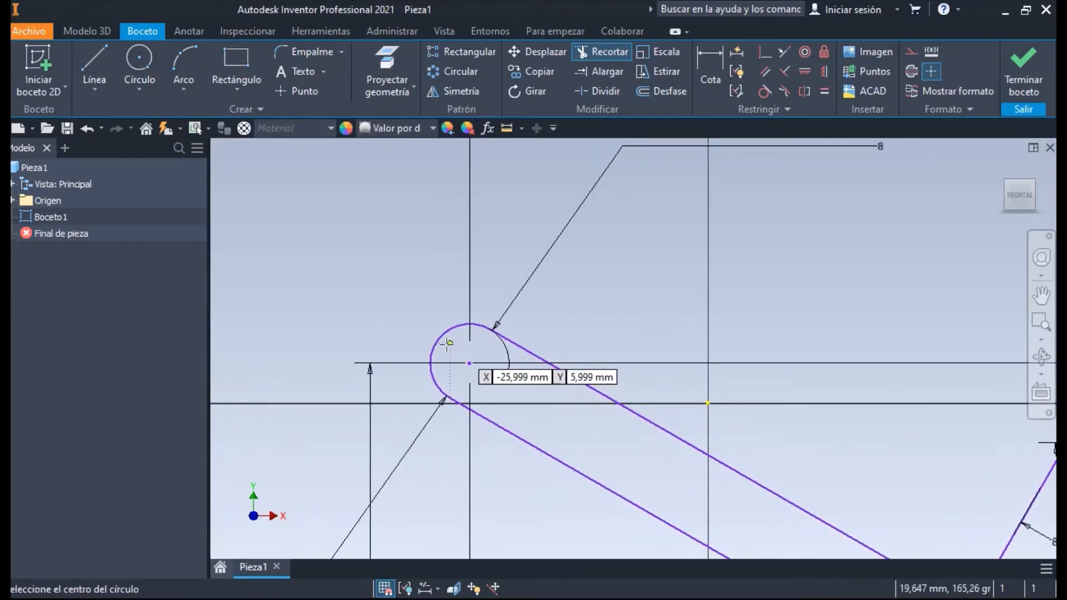
{"action": "left_click", "coordinate": [470, 363]}
{"action": "type", "text": "5"}
{"action": "key", "text": "Return"}
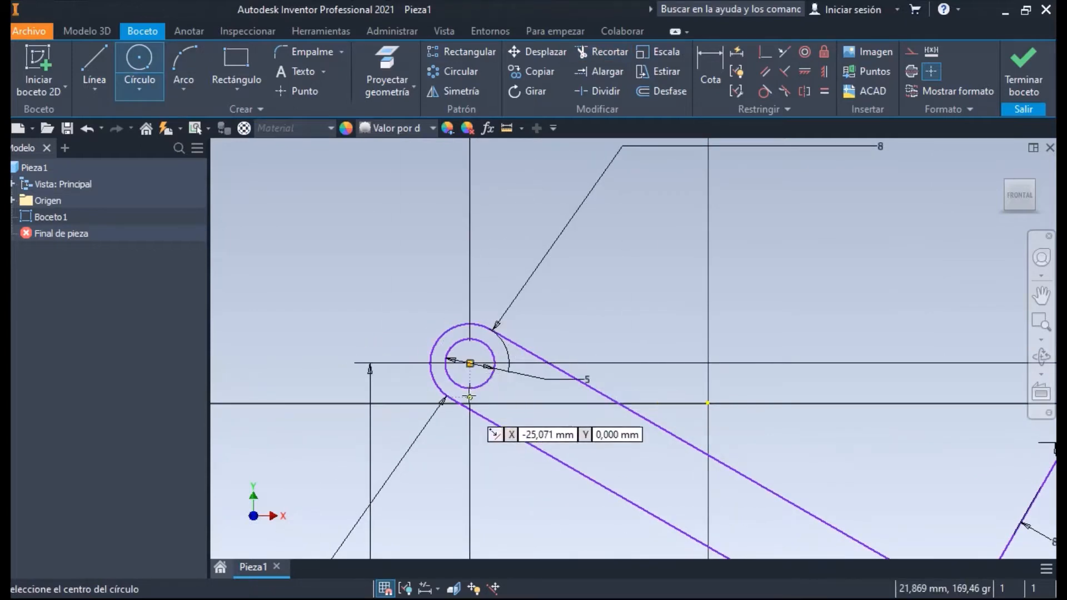
Draw a 5 mm diameter circle centred on the lower corner arc's centre point
{"action": "scroll", "coordinate": [470, 392], "scroll_direction": "up", "scroll_amount": 3}
{"action": "scroll", "coordinate": [663, 364], "scroll_direction": "up", "scroll_amount": 3}
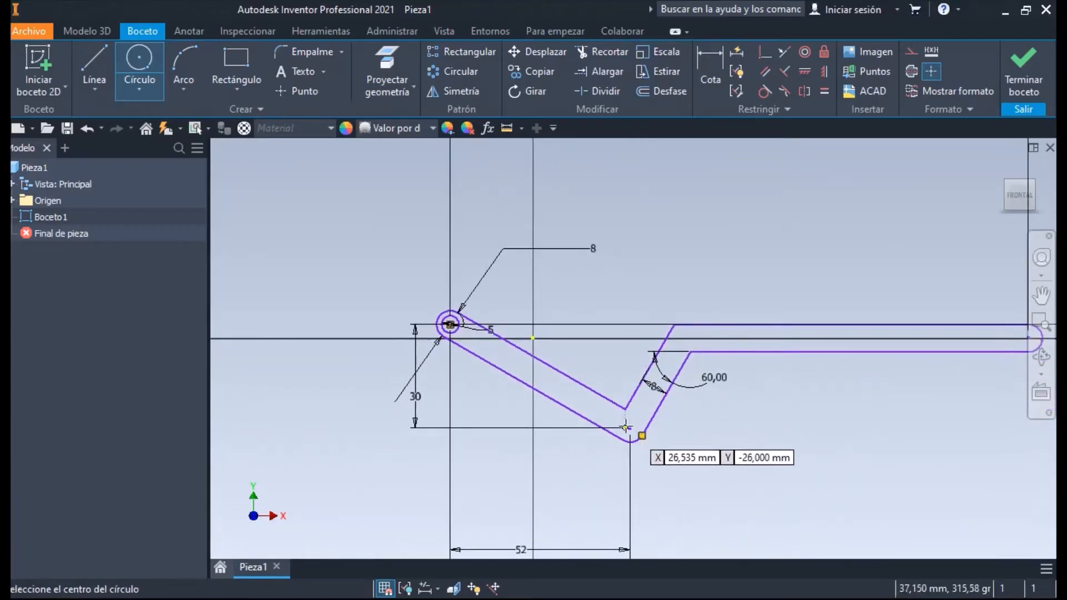
{"action": "left_click", "coordinate": [631, 428]}
{"action": "type", "text": "5"}
{"action": "key", "text": "Return"}
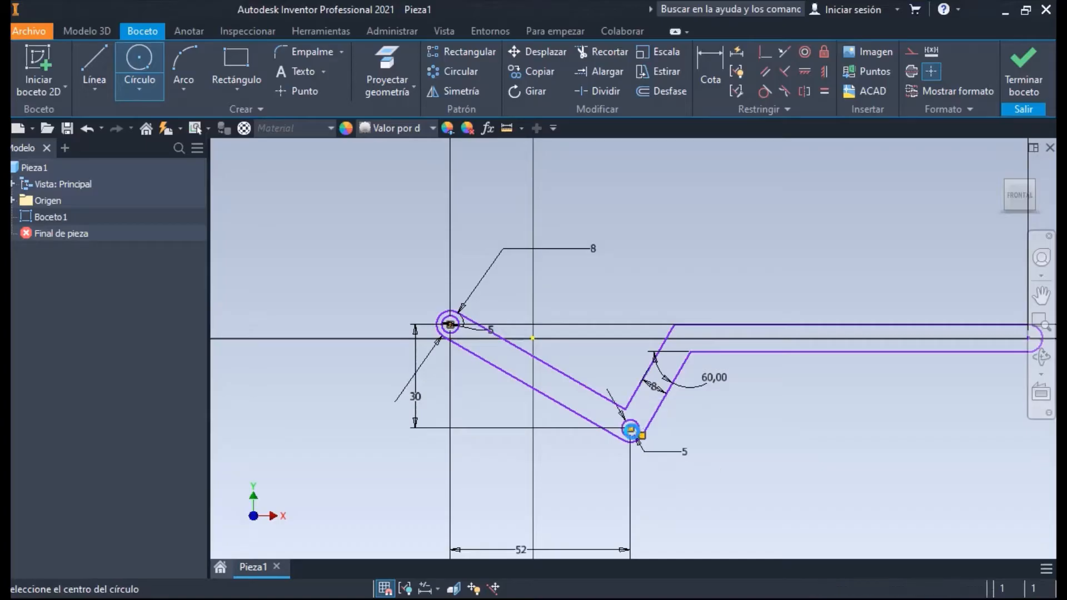
Draw a 5 mm diameter circle centred on the profile's right end arc
{"action": "middle_click_drag", "start_coordinate": [834, 266], "coordinate": [584, 303]}
{"action": "scroll", "coordinate": [781, 373], "scroll_direction": "down", "scroll_amount": 3}
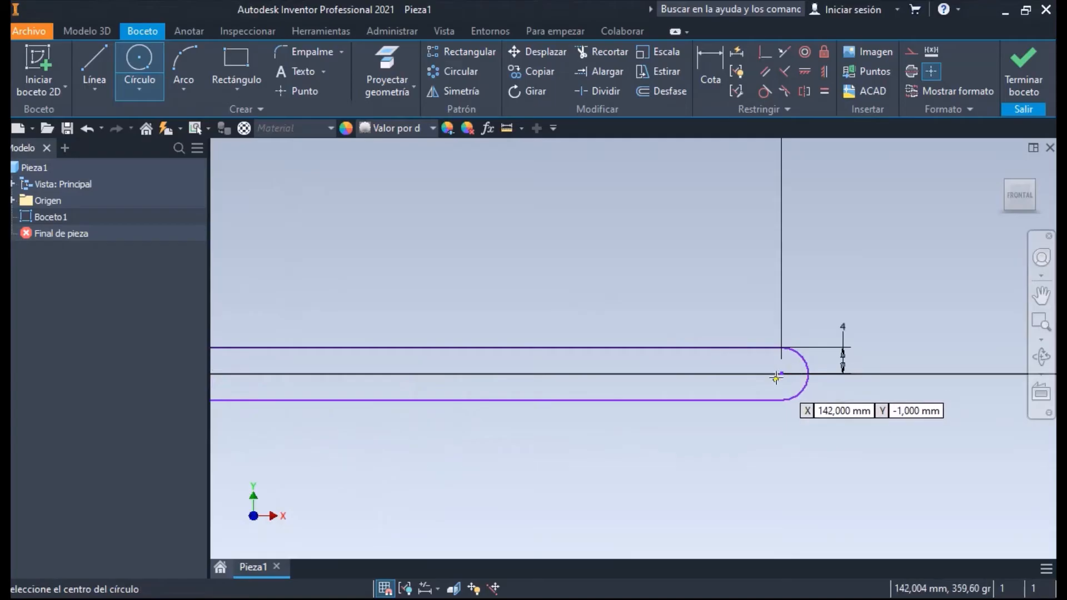
{"action": "left_click", "coordinate": [782, 374]}
{"action": "type", "text": "5"}
{"action": "key", "text": "Return"}
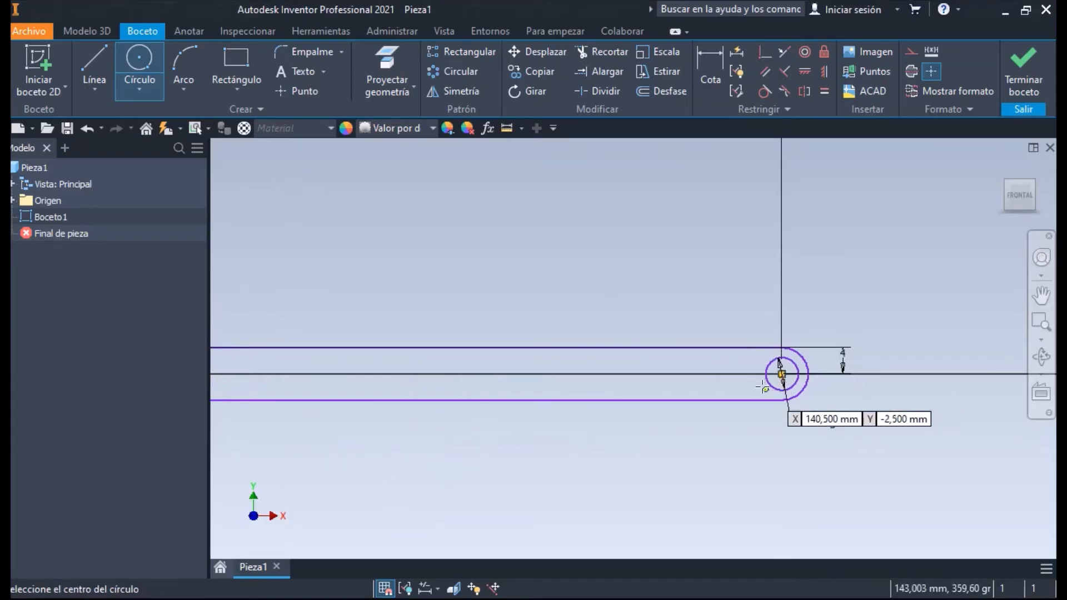
{"action": "scroll", "coordinate": [781, 374], "scroll_direction": "up", "scroll_amount": 4}
{"action": "key", "text": "Escape"}
{"action": "scroll", "coordinate": [778, 368], "scroll_direction": "up", "scroll_amount": 2}
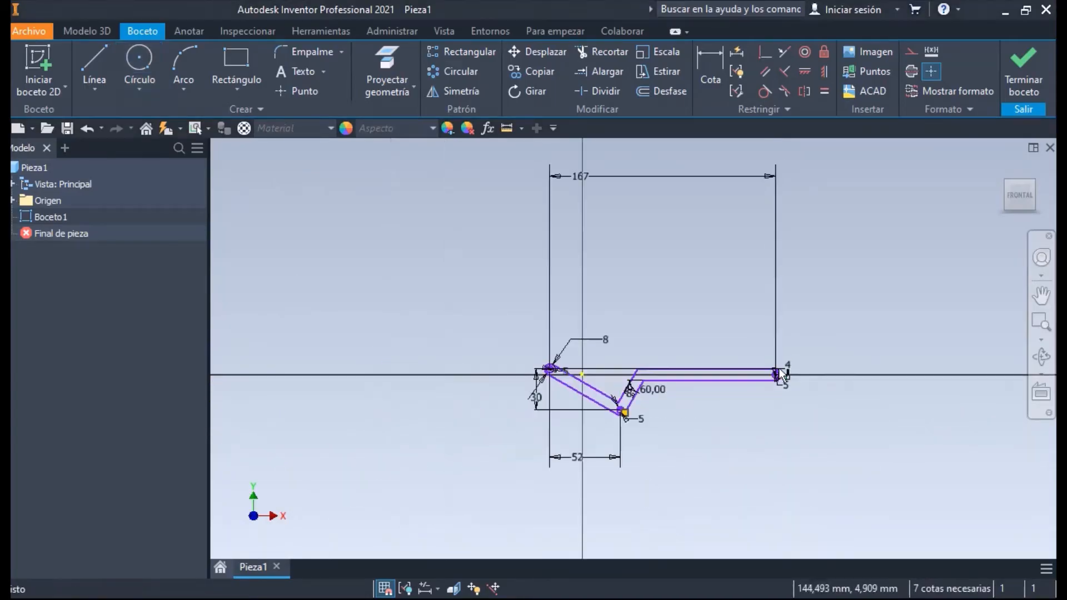
Finish the sketch and extrude the arm profile 2.5 mm, leaving the three small circles as holes
{"action": "key", "text": "s"}
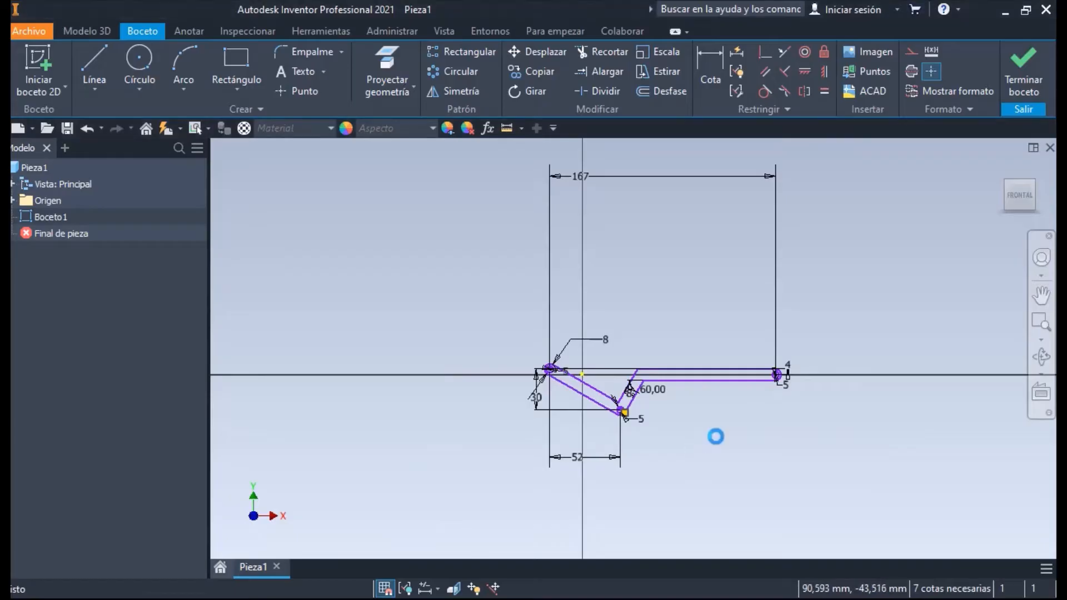
{"action": "scroll", "coordinate": [729, 443], "scroll_direction": "up", "scroll_amount": 3}
{"action": "scroll", "coordinate": [823, 427], "scroll_direction": "up", "scroll_amount": 3}
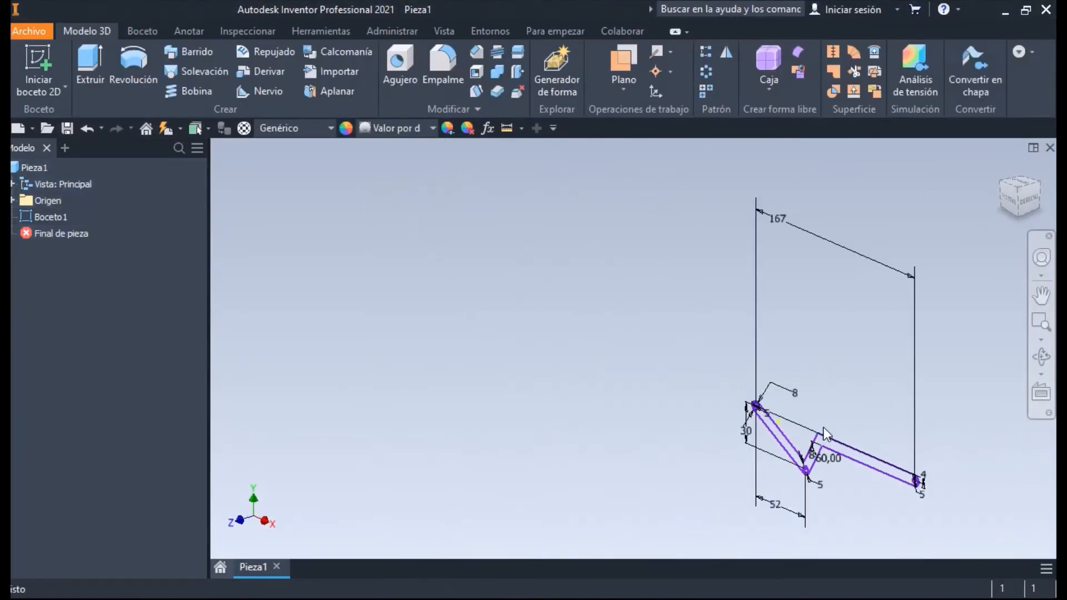
{"action": "mouse_move", "coordinate": [806, 431]}
{"action": "middle_mouse_down"}
{"action": "mouse_move", "coordinate": [703, 404]}
{"action": "mouse_move", "coordinate": [624, 402]}
{"action": "middle_mouse_up"}
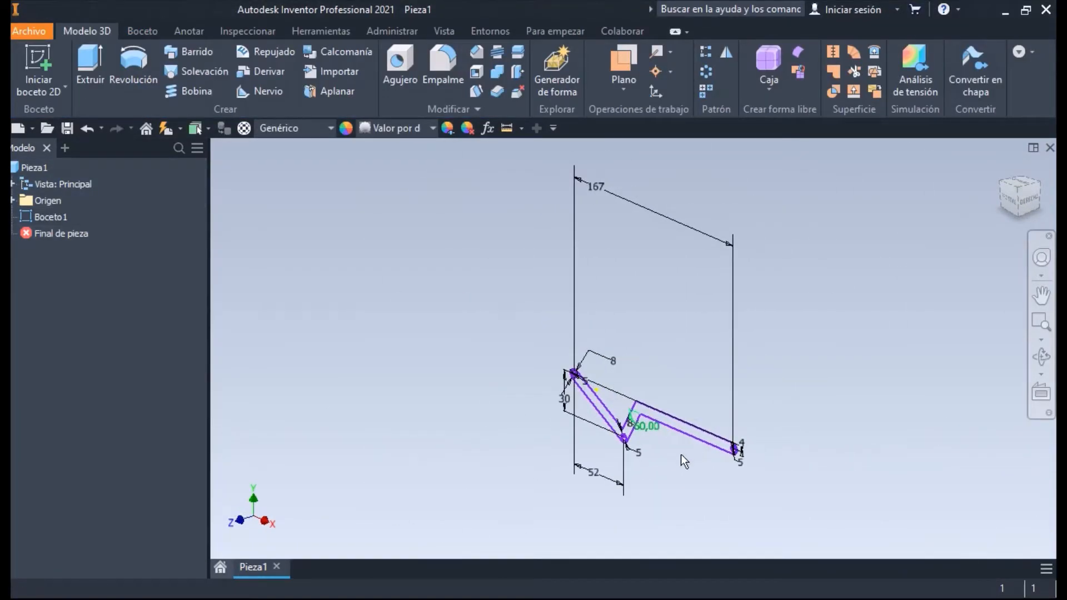
{"action": "key", "text": "e"}
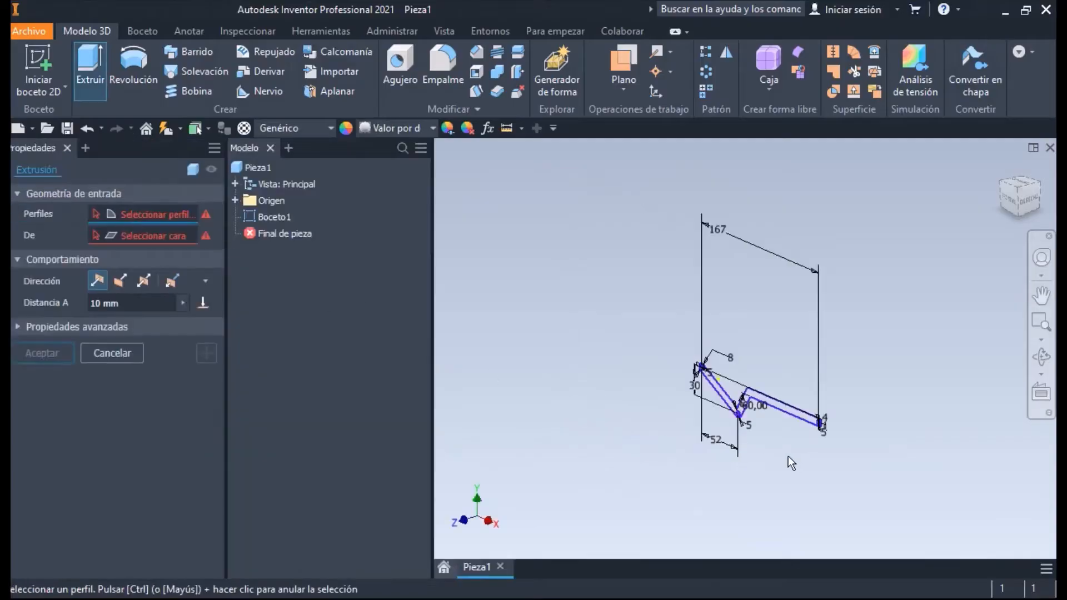
{"action": "scroll", "coordinate": [788, 457], "scroll_direction": "down", "scroll_amount": 5}
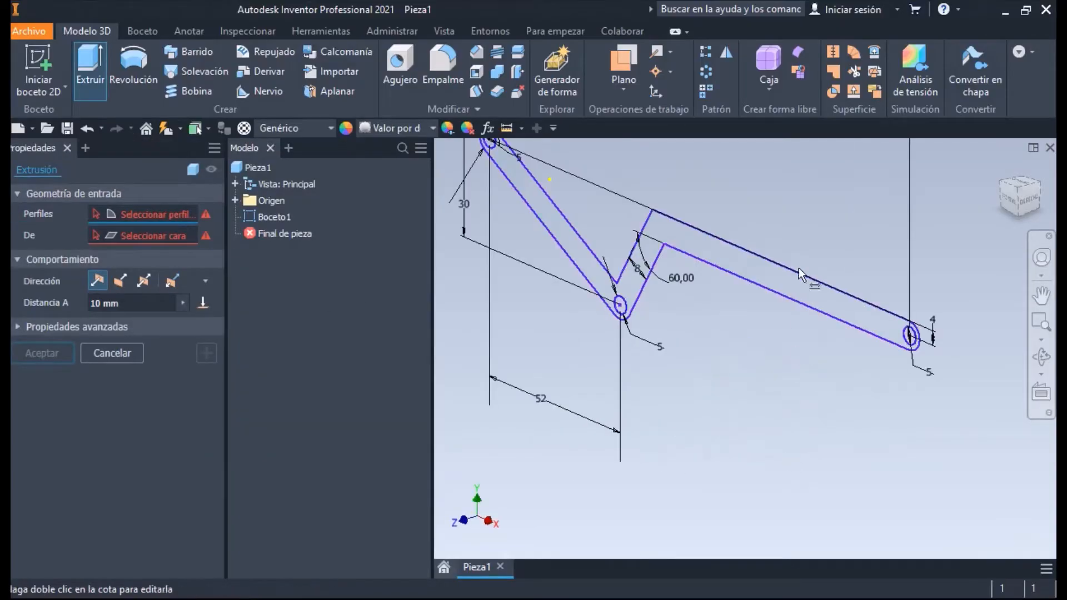
{"action": "left_click", "coordinate": [713, 318]}
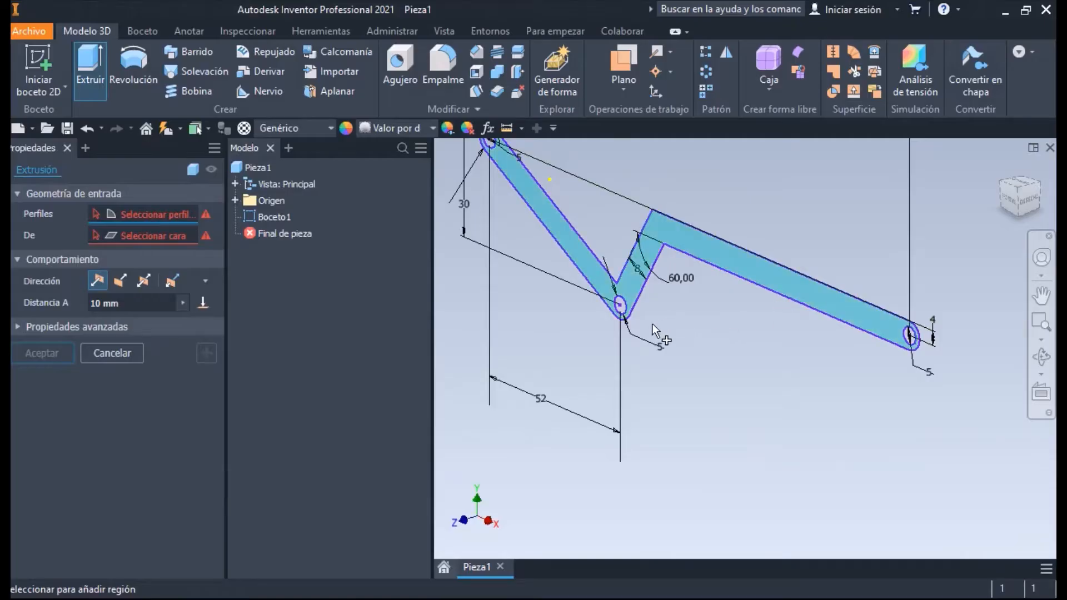
{"action": "left_click", "coordinate": [125, 301]}
{"action": "key", "text": "BackSpace"}
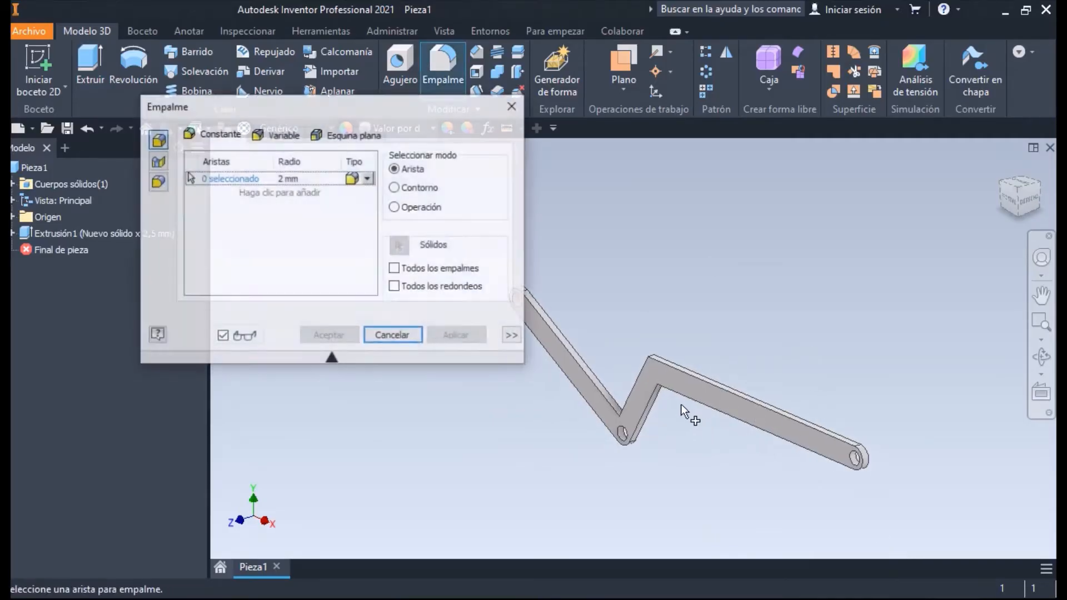
Apply an 18 mm radius fillet to the outer edge of the arm's upper bend
{"action": "middle_click_drag", "start_coordinate": [627, 402], "coordinate": [714, 449], "text": "shift"}
{"action": "scroll", "coordinate": [732, 386], "scroll_direction": "up", "scroll_amount": 5}
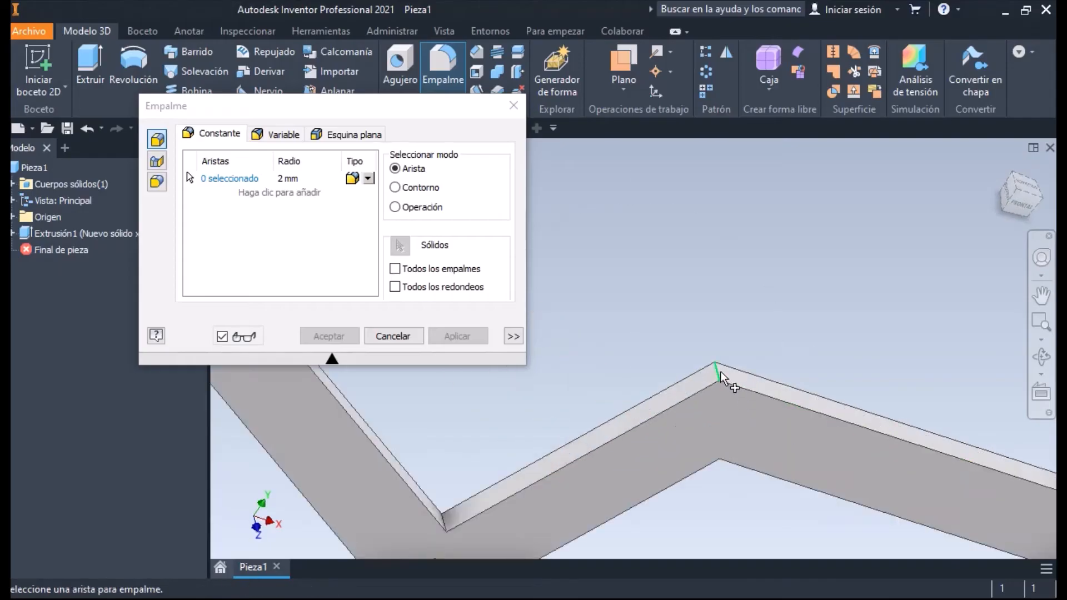
{"action": "left_click", "coordinate": [721, 377]}
{"action": "left_click", "coordinate": [284, 177]}
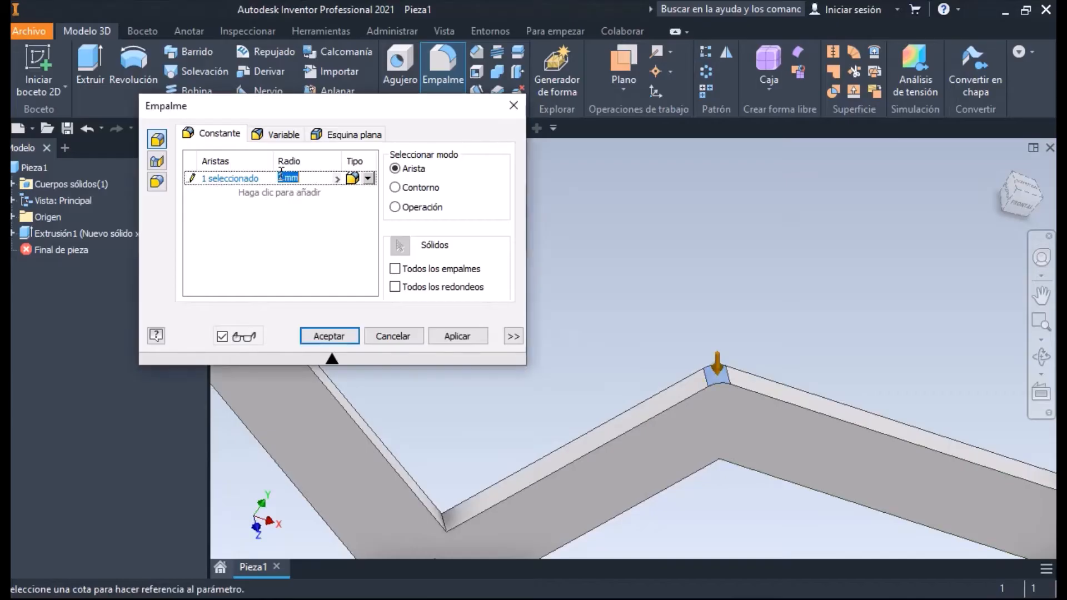
{"action": "key", "text": "BackSpace"}
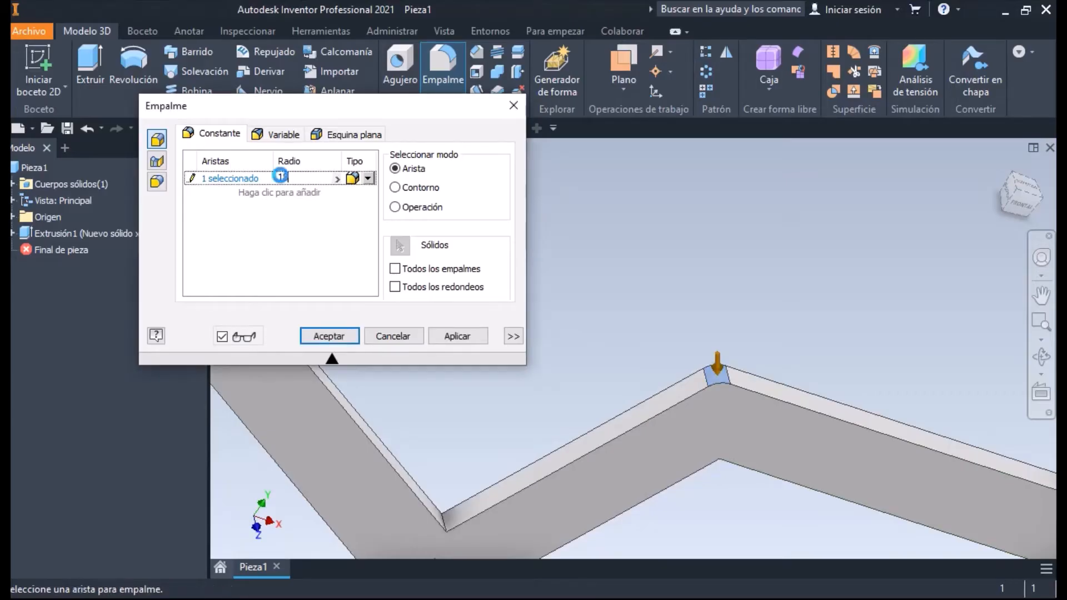
{"action": "left_click", "coordinate": [457, 335]}
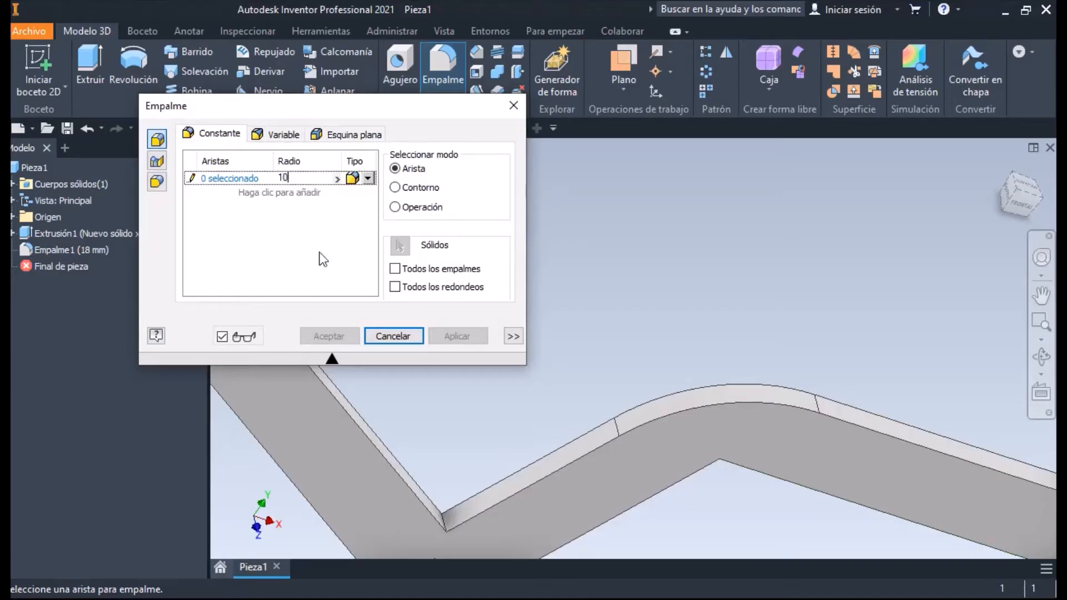
Fillet the inner edges of the arm's lower and upper bends with a 10 mm radius
{"action": "left_click", "coordinate": [443, 522]}
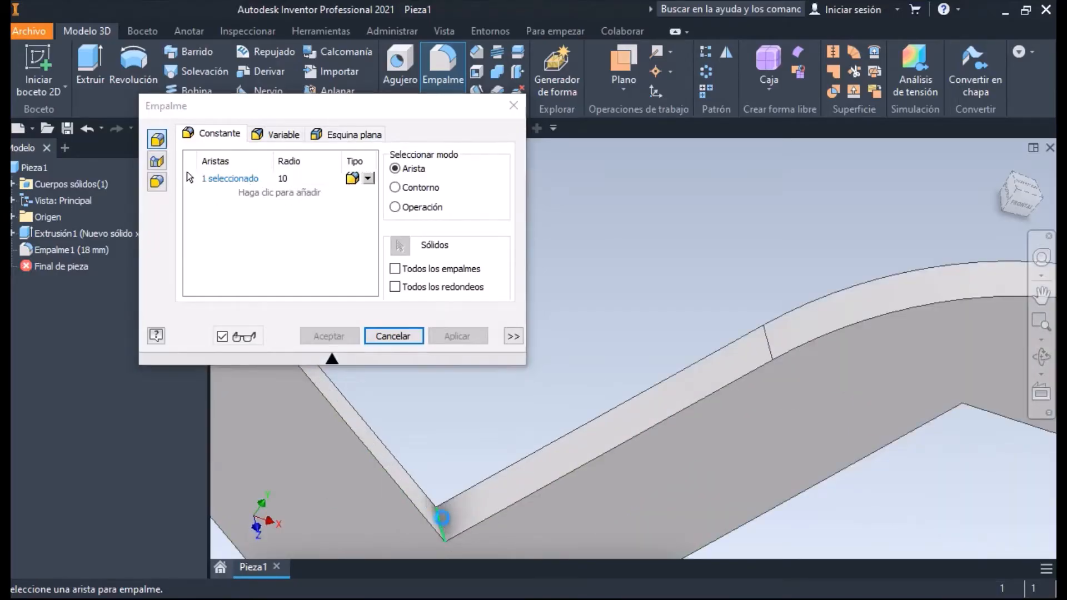
{"action": "scroll", "coordinate": [644, 482], "scroll_direction": "down", "scroll_amount": 5}
{"action": "middle_click_drag", "start_coordinate": [647, 453], "coordinate": [634, 262], "text": "shift"}
{"action": "scroll", "coordinate": [635, 262], "scroll_direction": "up", "scroll_amount": 5}
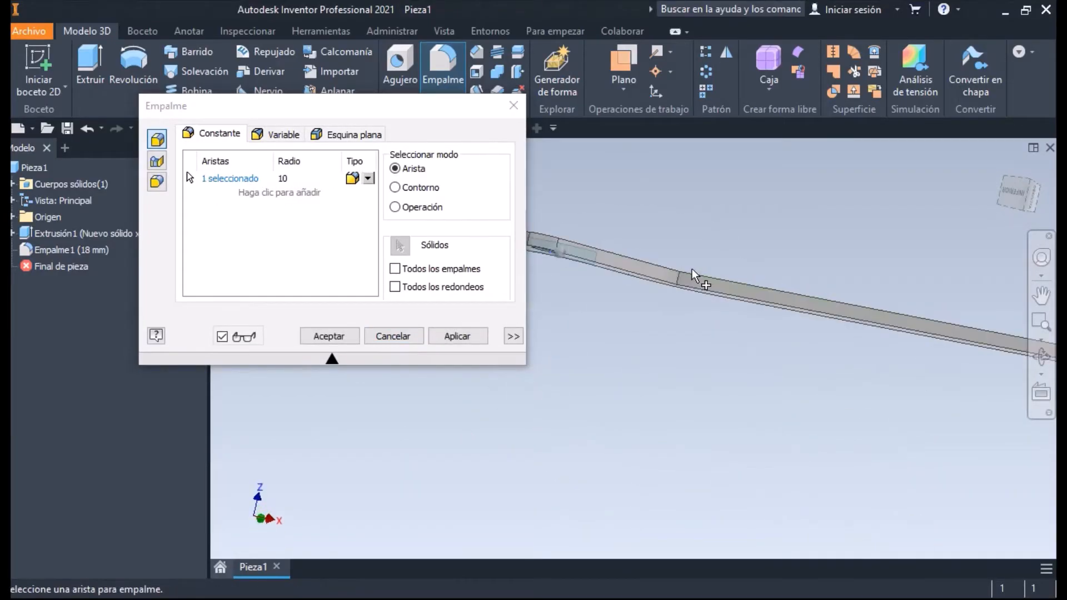
{"action": "left_click", "coordinate": [670, 286]}
{"action": "middle_click_drag", "start_coordinate": [669, 301], "coordinate": [598, 483], "text": "shift"}
{"action": "scroll", "coordinate": [646, 389], "scroll_direction": "down", "scroll_amount": 5}
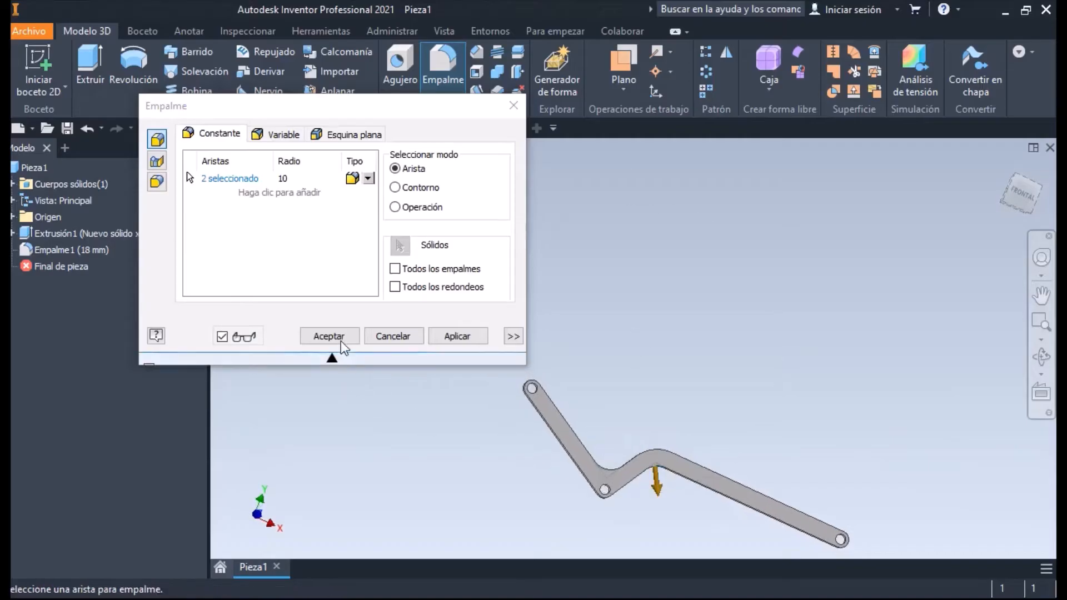
{"action": "left_click", "coordinate": [333, 337]}
{"action": "left_click", "coordinate": [1004, 167]}
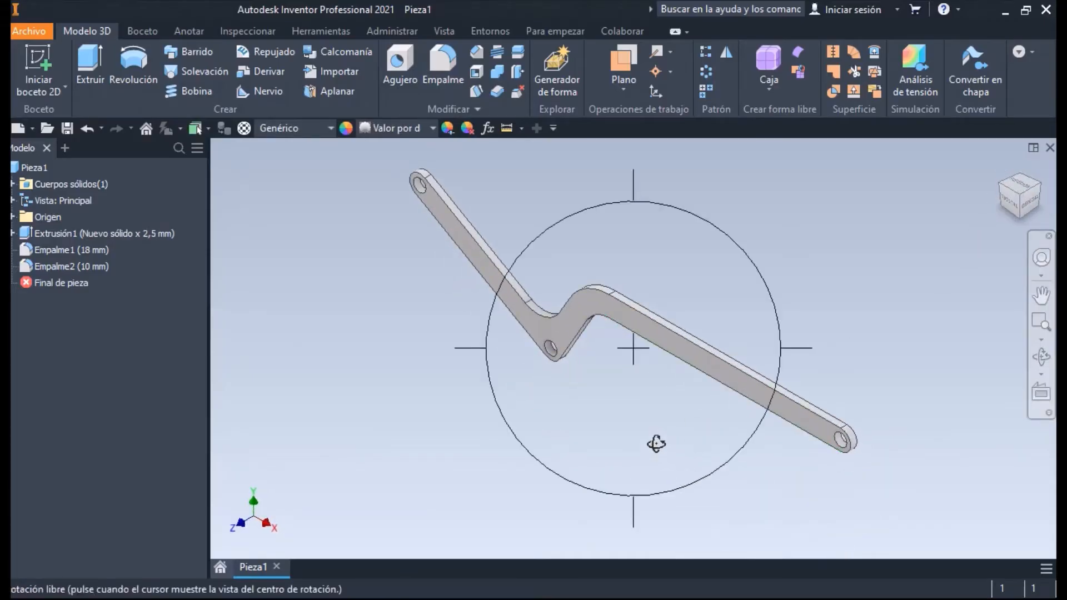
{"action": "middle_click_drag", "start_coordinate": [656, 441], "coordinate": [774, 396], "text": "shift"}
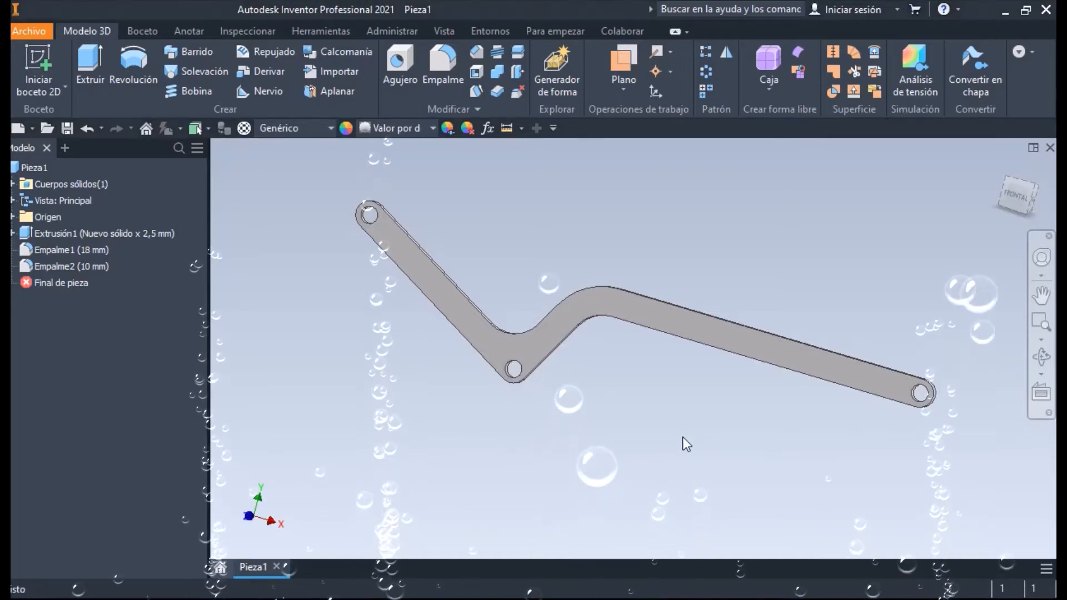
{"action": "middle_click_drag", "start_coordinate": [603, 393], "coordinate": [574, 407], "text": "shift"}
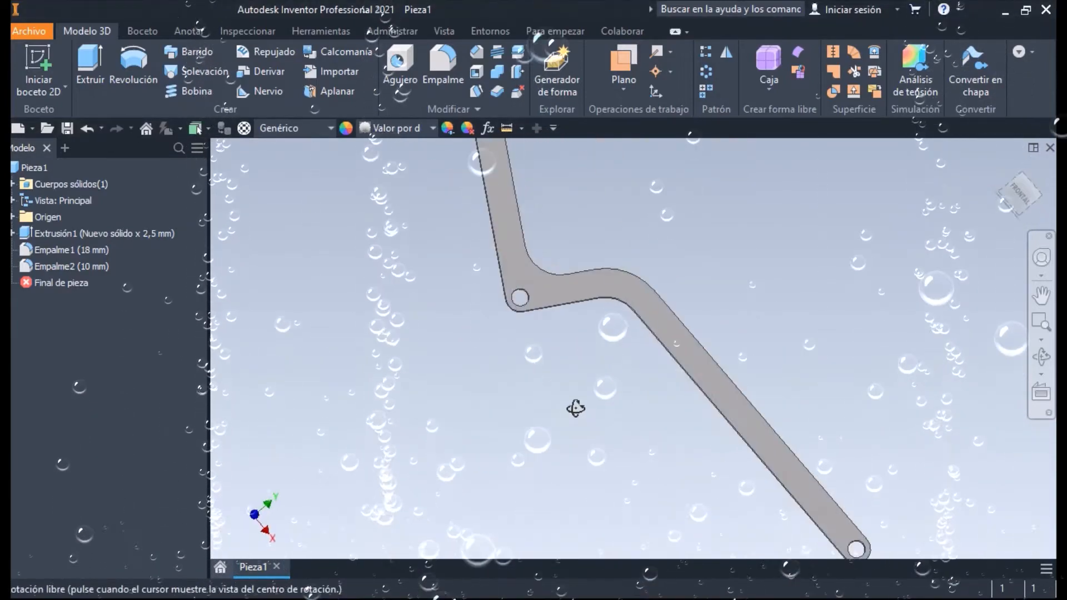
{"action": "scroll", "coordinate": [599, 431], "scroll_direction": "down", "scroll_amount": 4}
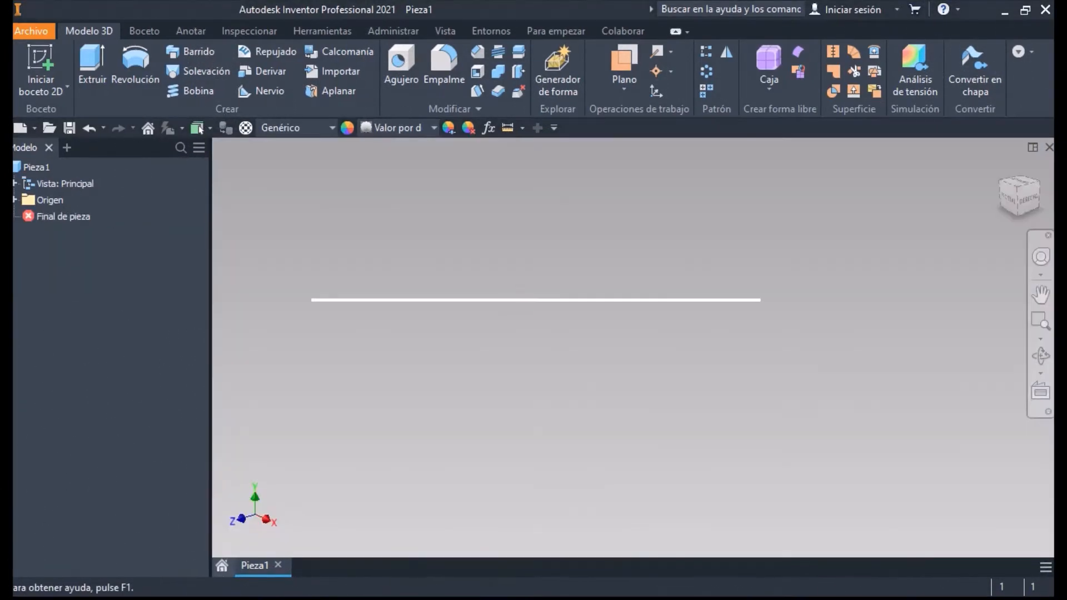
In the empty part, start a sketch on the horizontal XZ plane and draw a 100 mm diameter circle centred on the origin
{"action": "key", "text": "s"}
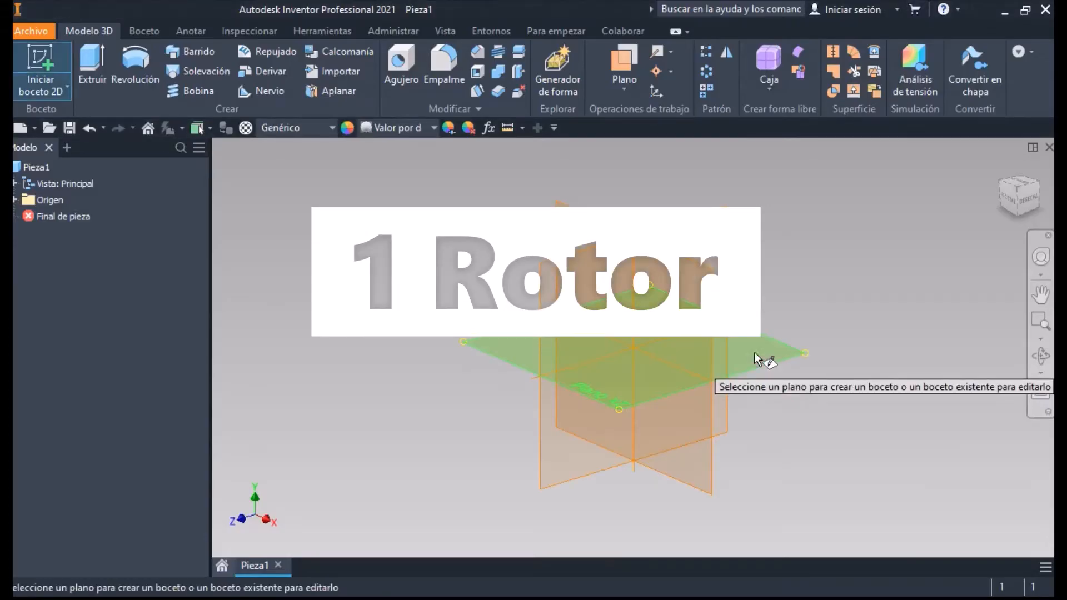
{"action": "left_click", "coordinate": [753, 358]}
{"action": "left_click", "coordinate": [142, 61]}
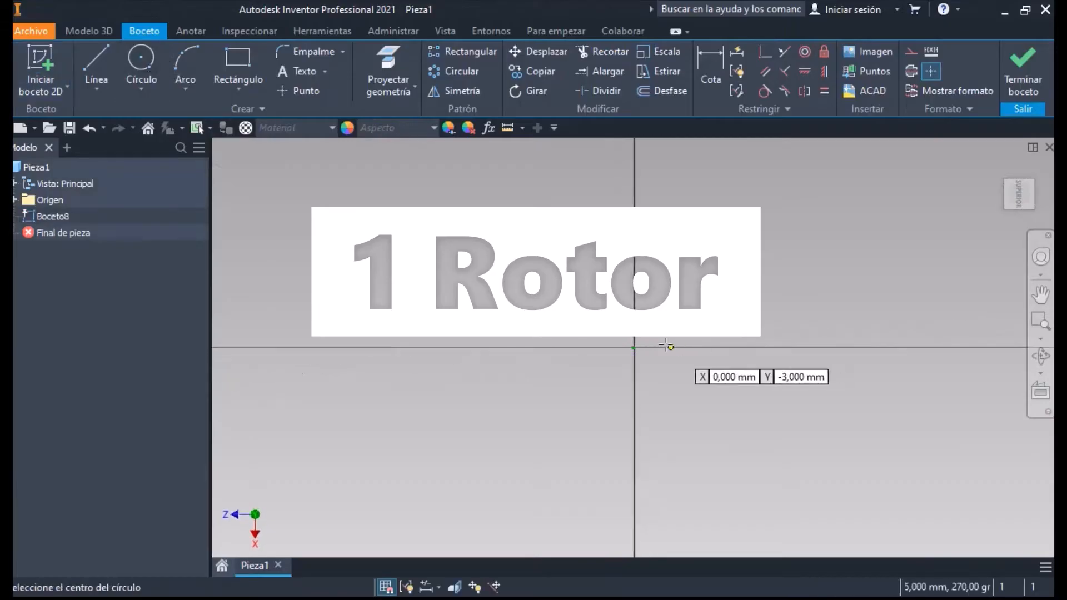
{"action": "left_click", "coordinate": [635, 348]}
{"action": "type", "text": "100"}
{"action": "key", "text": "Return"}
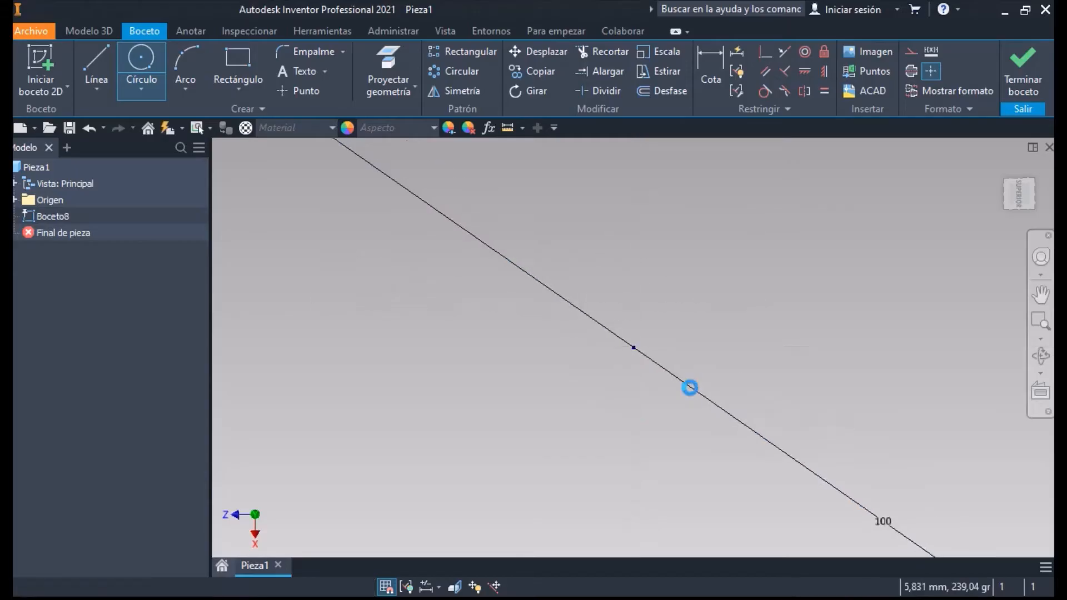
Finish the sketch and extrude the circle 100 mm upwards into a solid cylinder
{"action": "key", "text": "s"}
{"action": "key", "text": "e"}
{"action": "scroll", "coordinate": [639, 352], "scroll_direction": "down", "scroll_amount": 4}
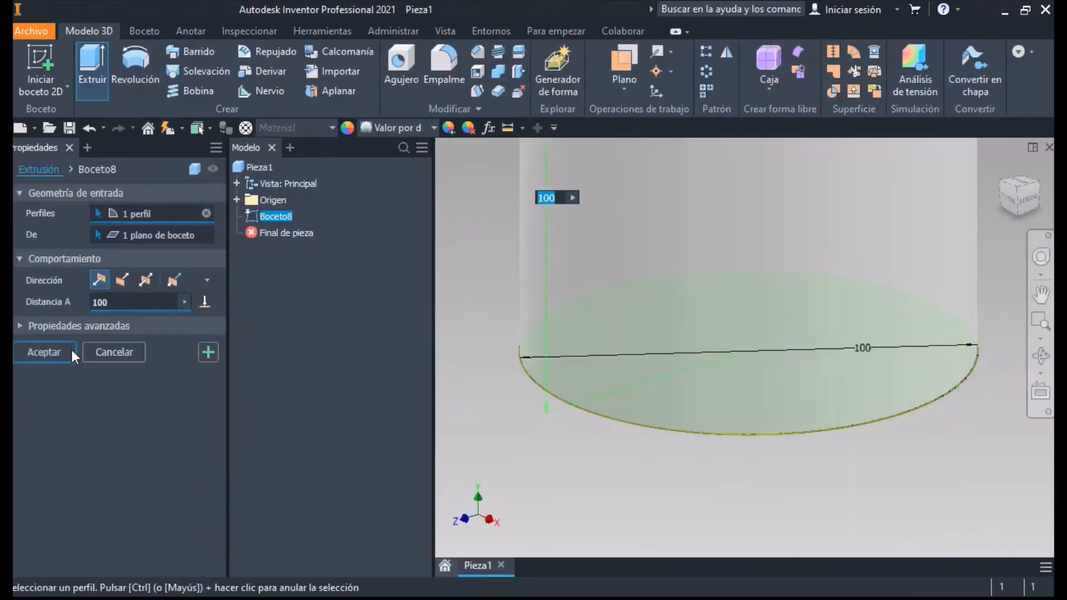
{"action": "left_click", "coordinate": [71, 349]}
Start a sketch on the cylinder's top face and draw a 60 mm diameter circle centred on the origin
{"action": "scroll", "coordinate": [632, 495], "scroll_direction": "down", "scroll_amount": 2}
{"action": "middle_click_drag", "start_coordinate": [632, 494], "coordinate": [646, 556]}
{"action": "left_click", "coordinate": [628, 403]}
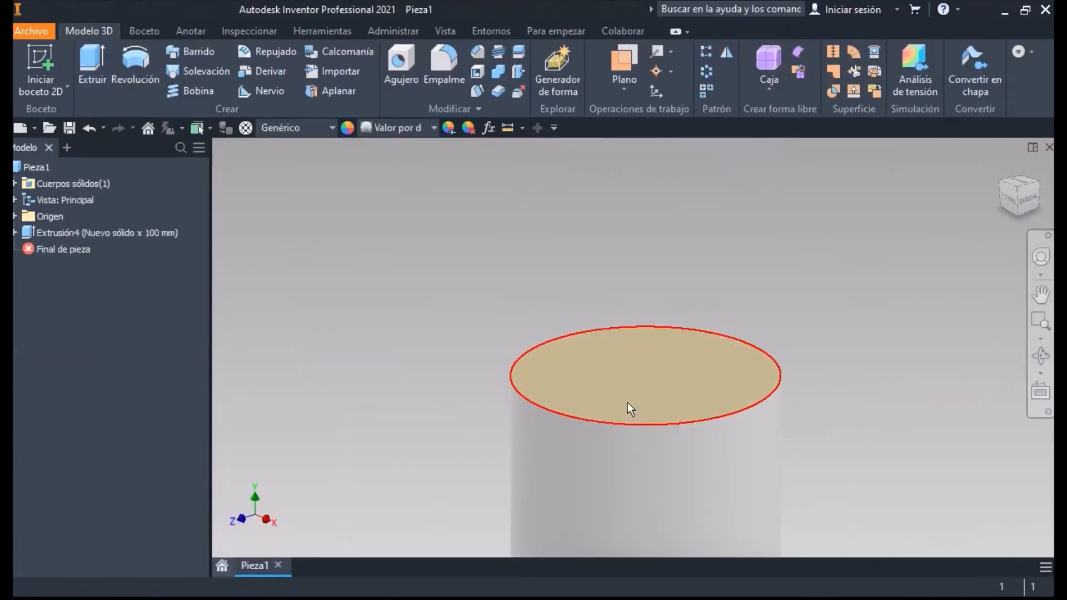
{"action": "key", "text": "s"}
{"action": "left_click", "coordinate": [140, 61]}
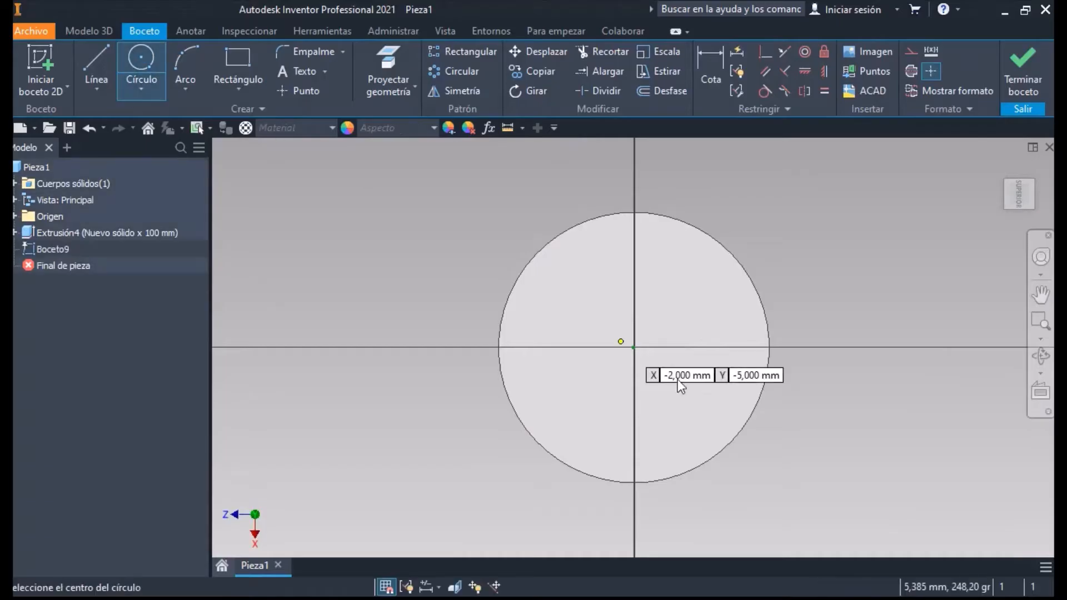
{"action": "left_click", "coordinate": [633, 348]}
{"action": "type", "text": "60"}
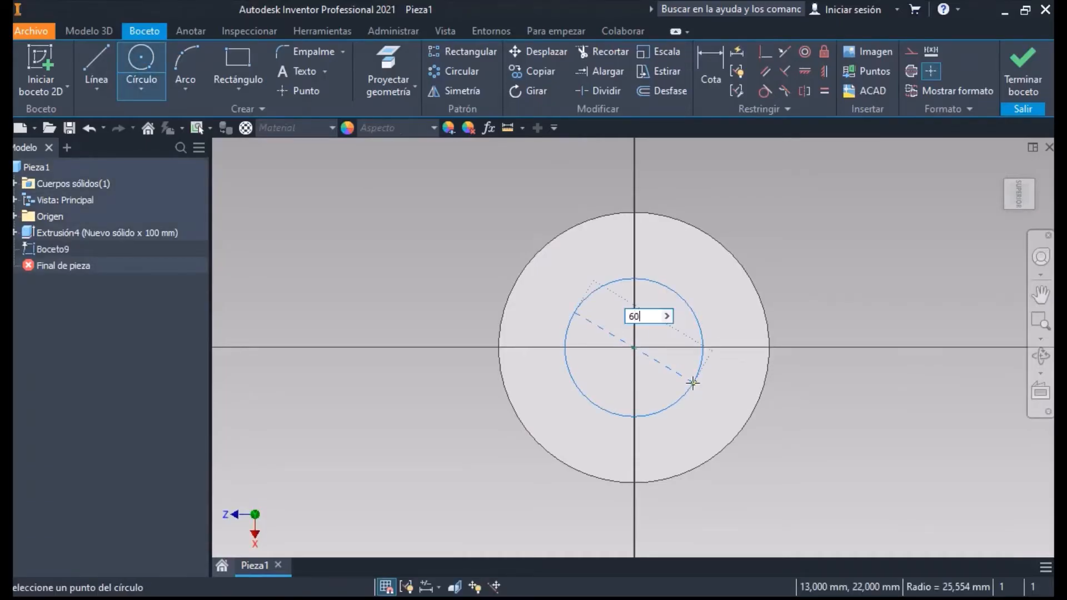
{"action": "key", "text": "Return"}
{"action": "key", "text": "Escape"}
Draw a vertical line from the centre up to the outer circle and a second line slanting up and left from the centre
{"action": "key", "text": "l"}
{"action": "left_click", "coordinate": [633, 348]}
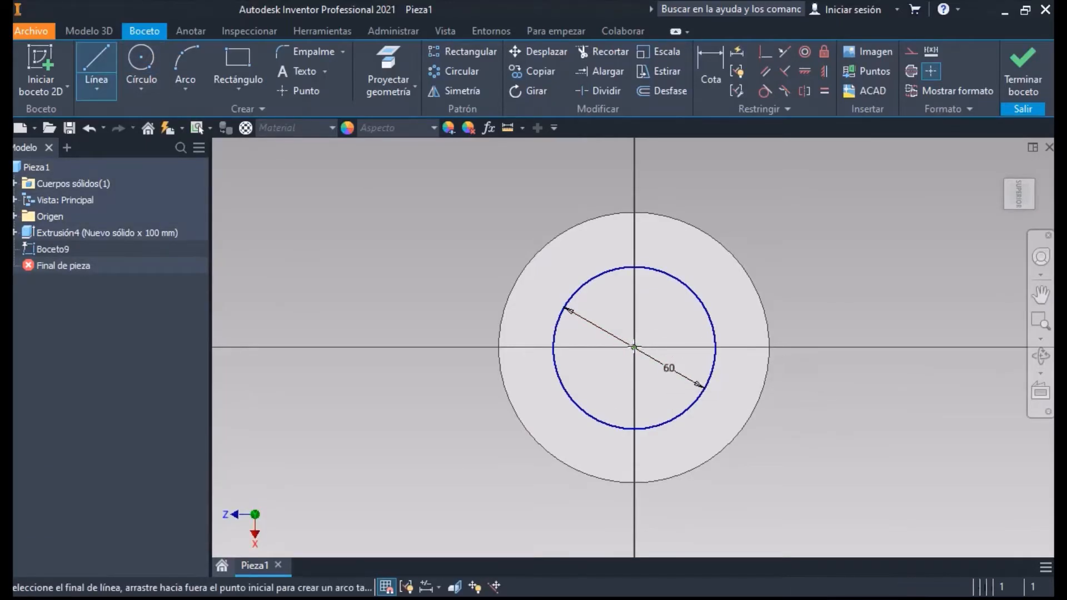
{"action": "left_click", "coordinate": [634, 213]}
{"action": "key", "text": "Escape"}
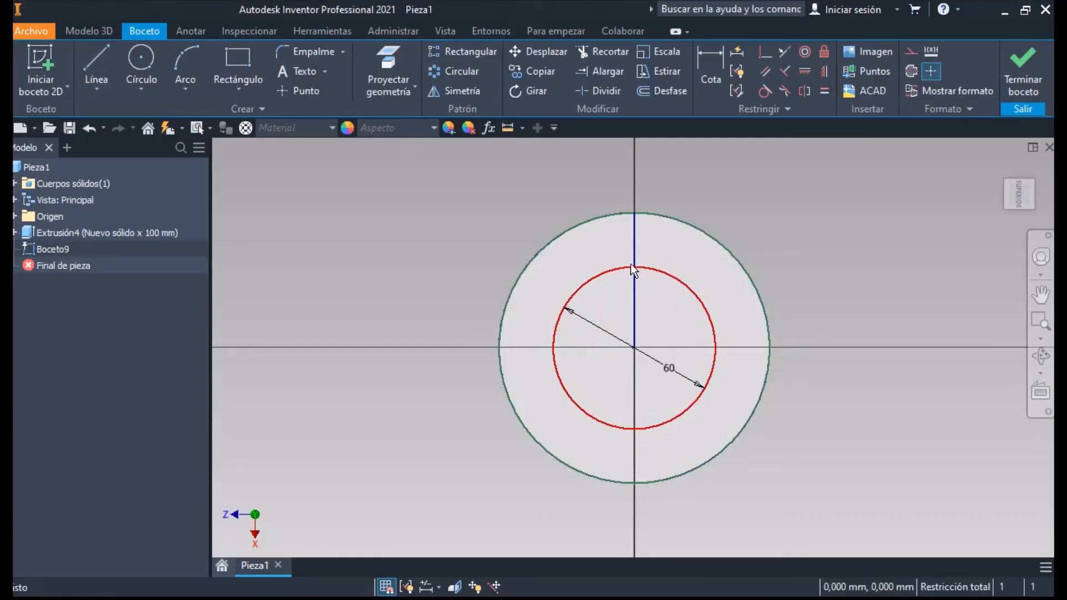
{"action": "key", "text": "l"}
{"action": "left_click", "coordinate": [634, 347]}
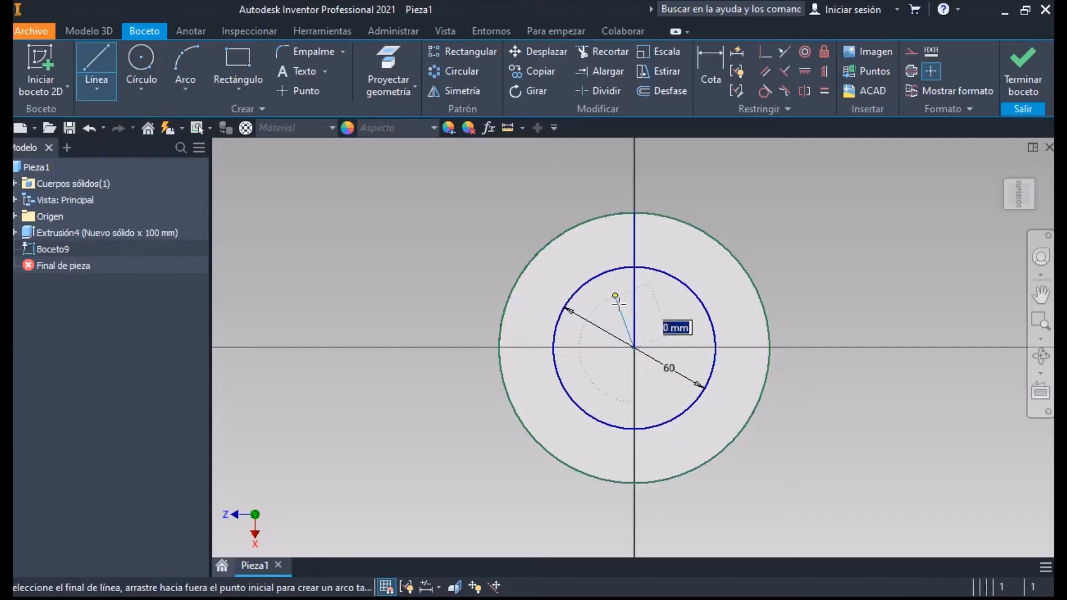
{"action": "left_click", "coordinate": [554, 252]}
{"action": "key", "text": "Escape"}
Dimension the angle between the slanted line and the vertical line as 45 degrees
{"action": "left_click", "coordinate": [576, 285]}
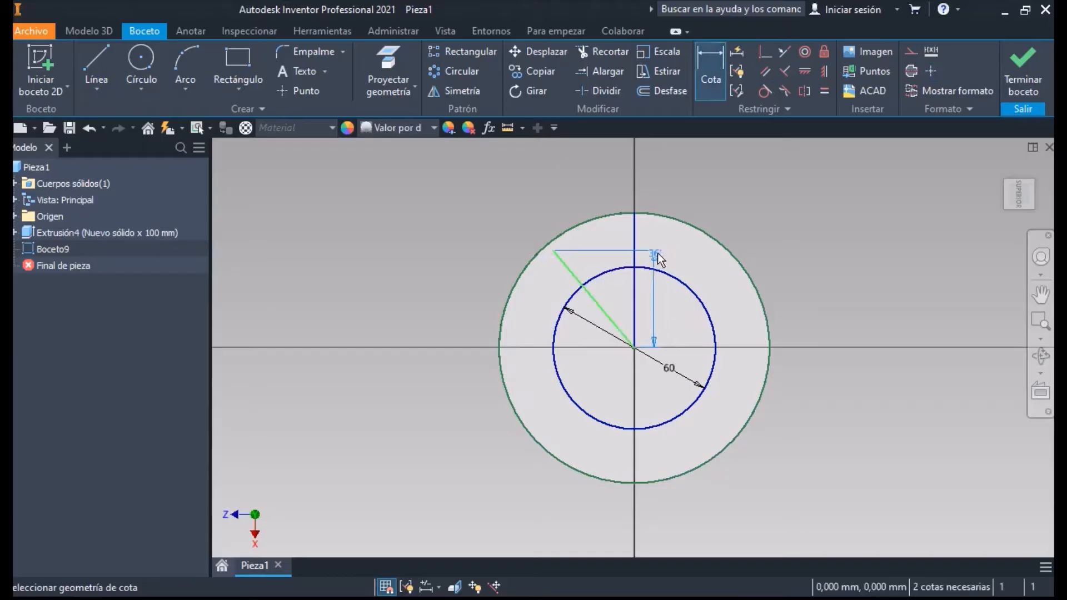
{"action": "left_click", "coordinate": [633, 261]}
{"action": "left_click", "coordinate": [606, 243]}
{"action": "type", "text": "45"}
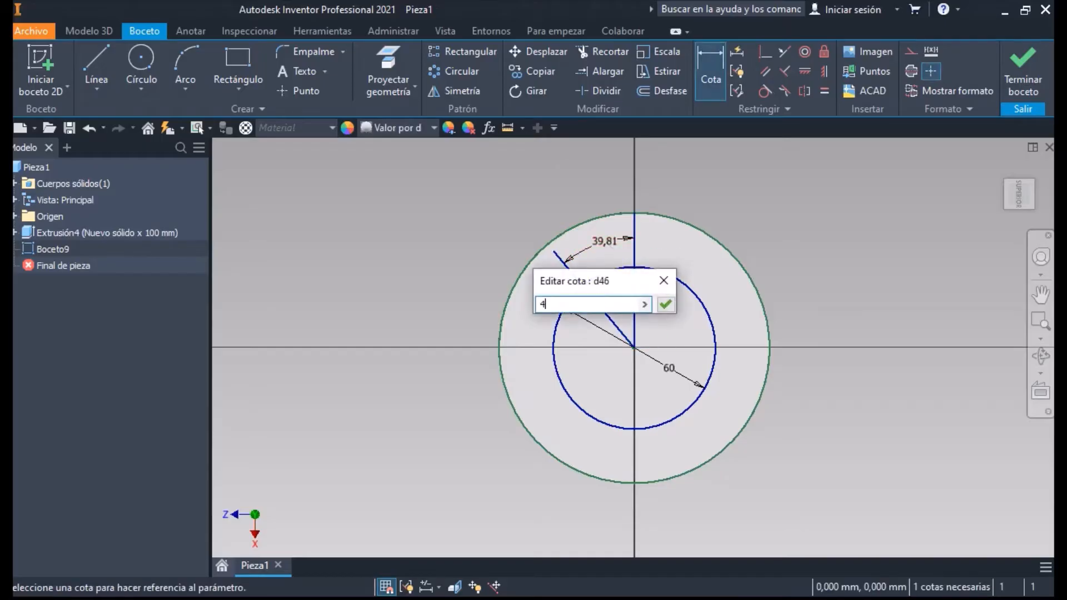
{"action": "key", "text": "Return"}
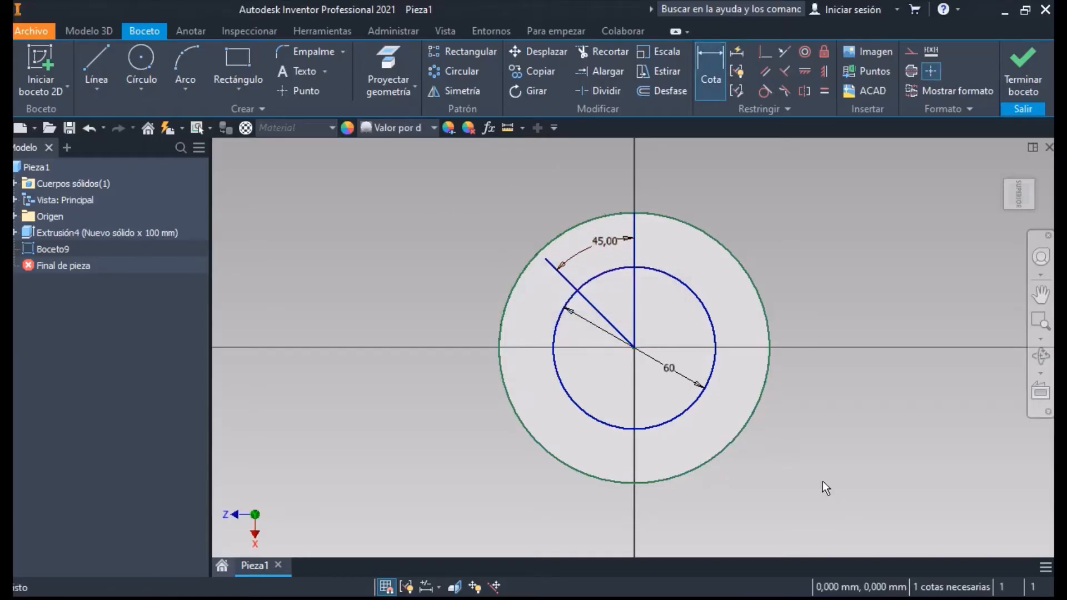
Convert the 60 mm circle, both lines and the outer circle to construction geometry
{"action": "mouse_move", "coordinate": [822, 482]}
{"action": "left_mouse_down"}
{"action": "mouse_move", "coordinate": [619, 329]}
{"action": "mouse_move", "coordinate": [478, 186]}
{"action": "left_mouse_up"}
{"action": "left_click", "coordinate": [910, 52]}
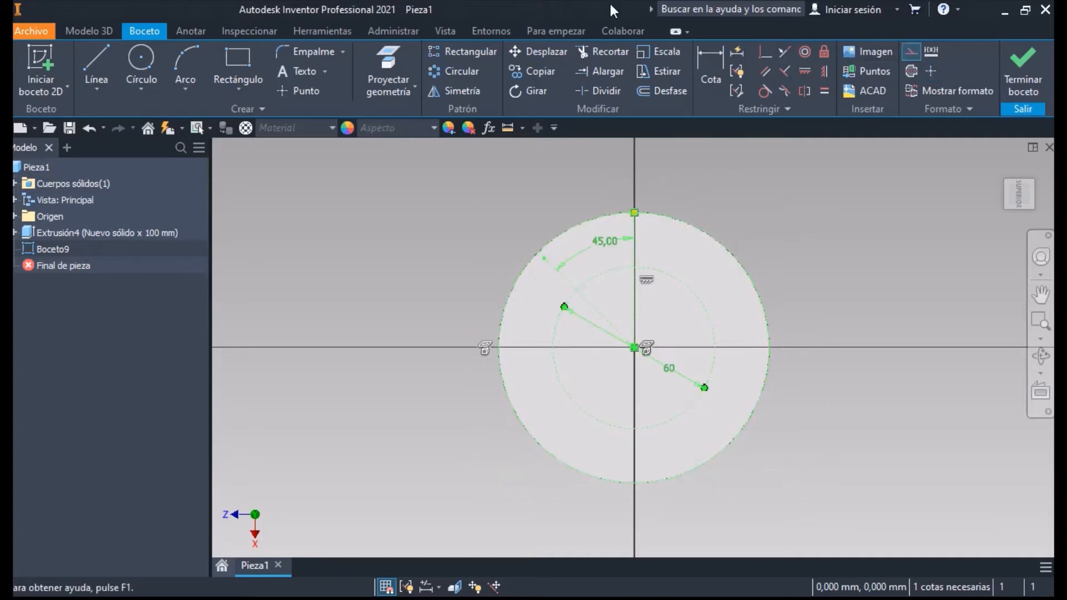
Place a sketch point where the slanted 45-degree line crosses the 60 mm construction circle
{"action": "left_click", "coordinate": [305, 89]}
{"action": "scroll", "coordinate": [525, 305], "scroll_direction": "up", "scroll_amount": 5}
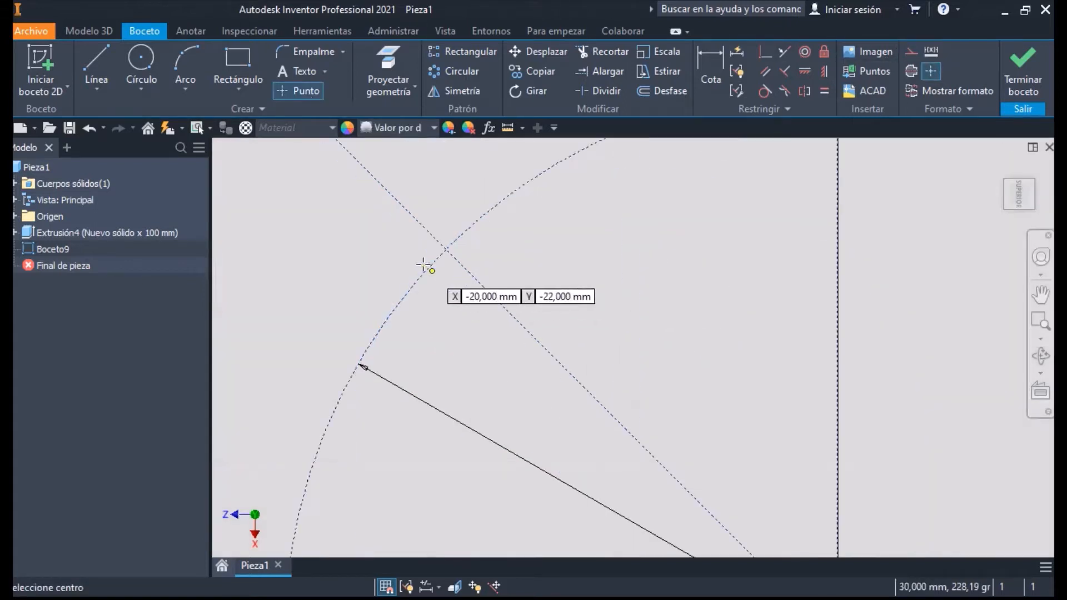
{"action": "left_click", "coordinate": [446, 248]}
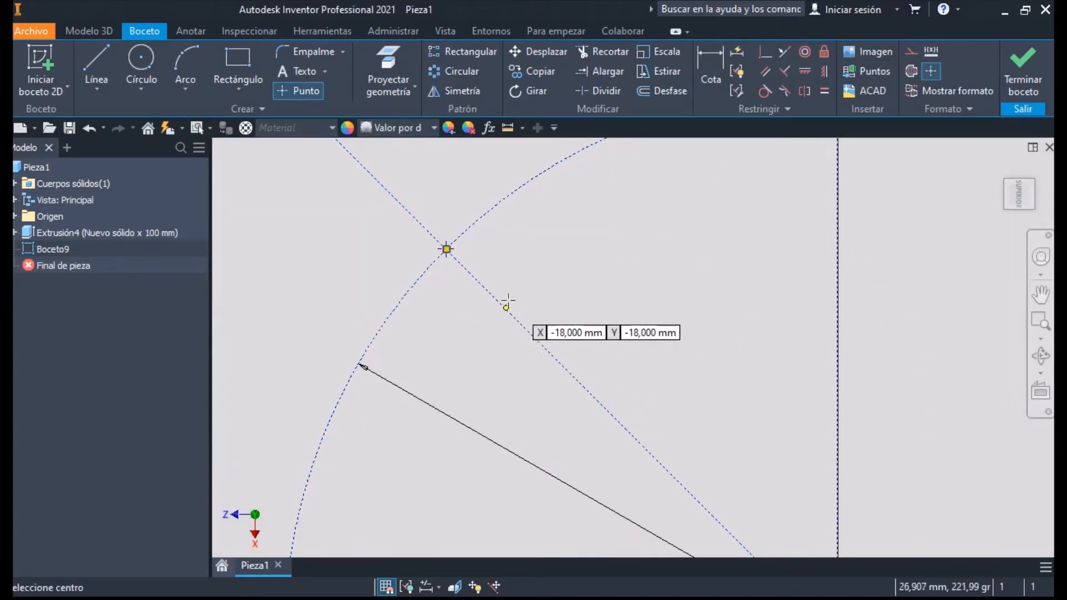
{"action": "key", "text": "Escape"}
{"action": "key", "text": "Escape"}
{"action": "scroll", "coordinate": [486, 182], "scroll_direction": "down", "scroll_amount": 5}
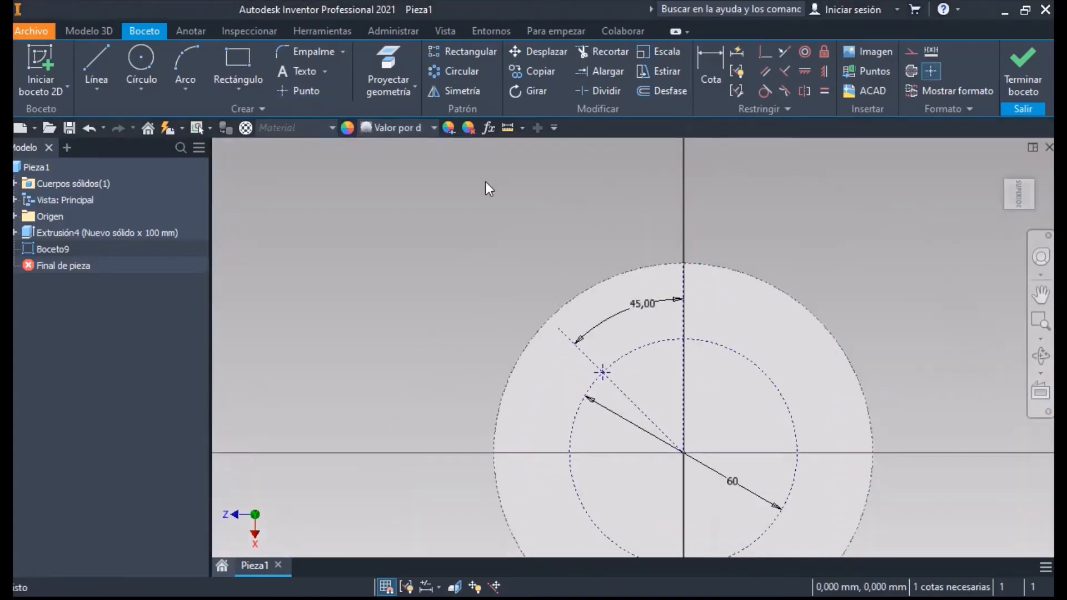
Create a circular pattern of the point around the cylinder's centre with 4 instances over 360 degrees
{"action": "left_click", "coordinate": [439, 72]}
{"action": "left_click", "coordinate": [602, 376]}
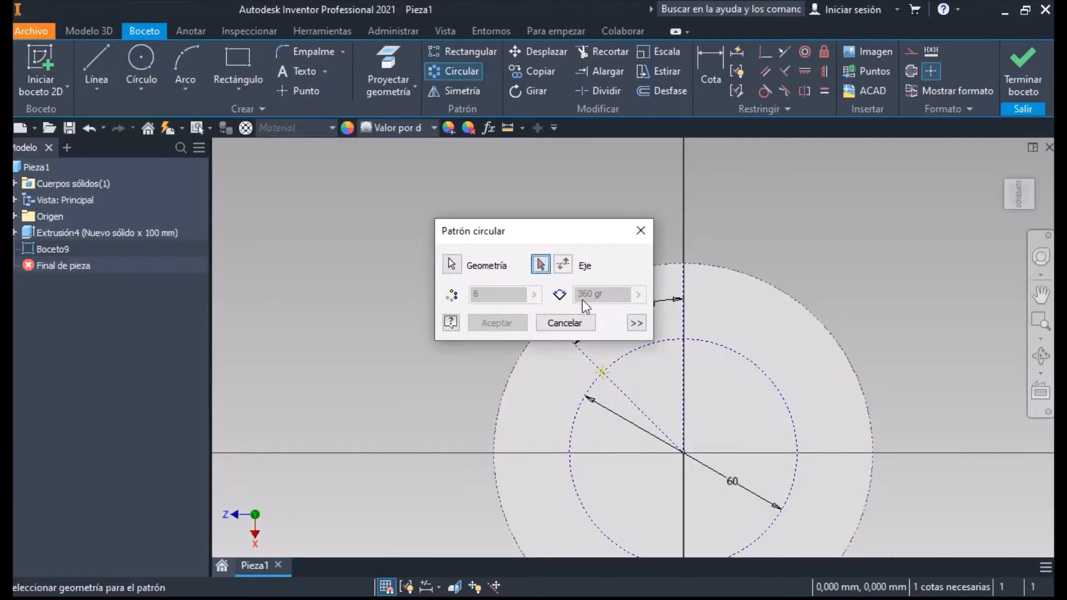
{"action": "left_click", "coordinate": [629, 352]}
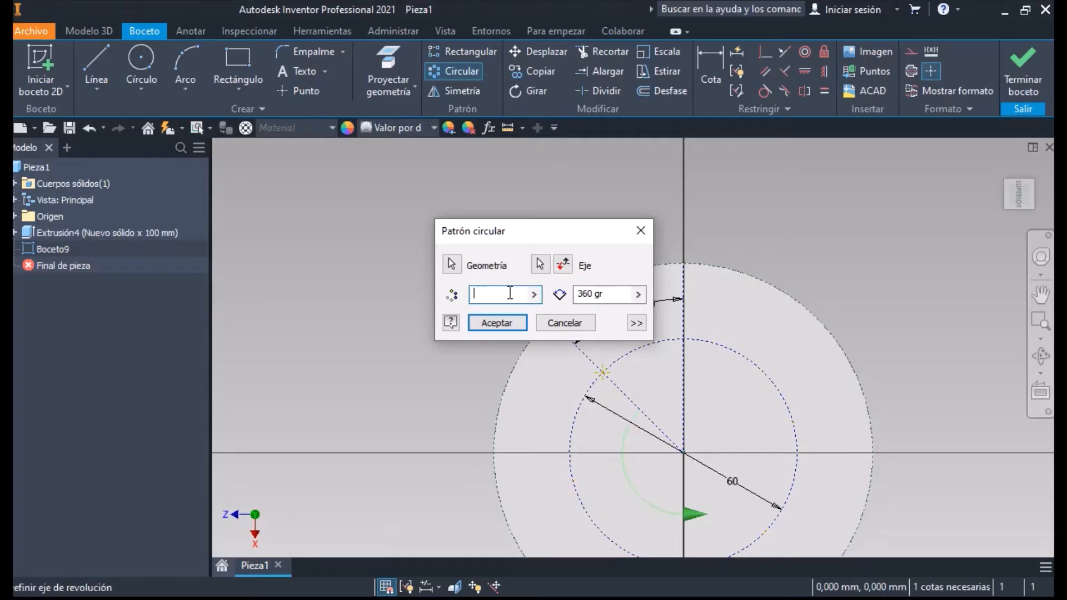
{"action": "left_click", "coordinate": [507, 325]}
Finish the sketch and cut 25 mm diameter simple through-all holes at the four patterned points
{"action": "key", "text": "s"}
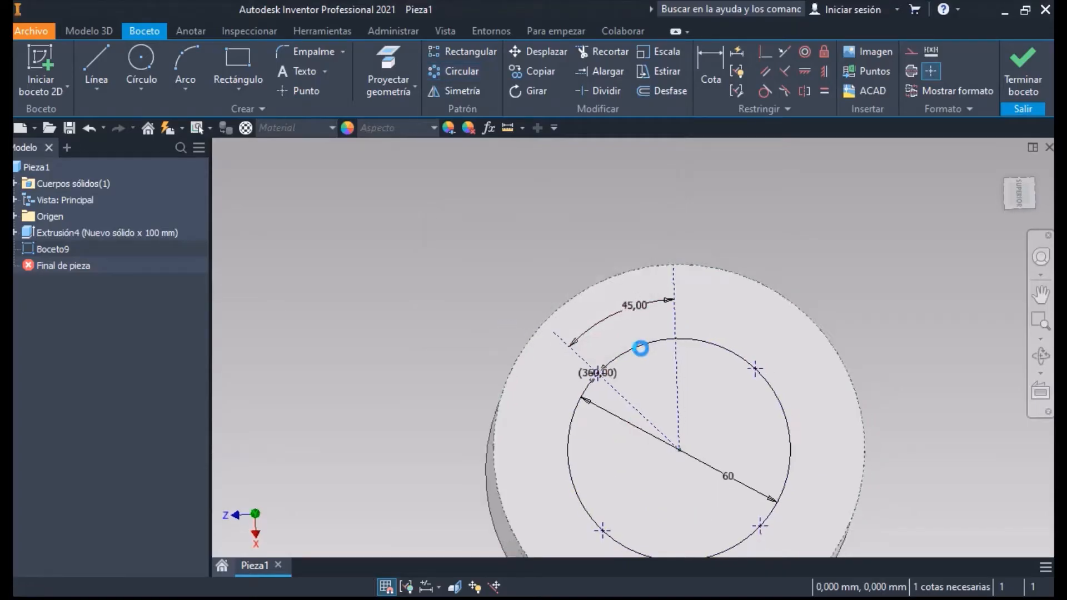
{"action": "key", "text": "h"}
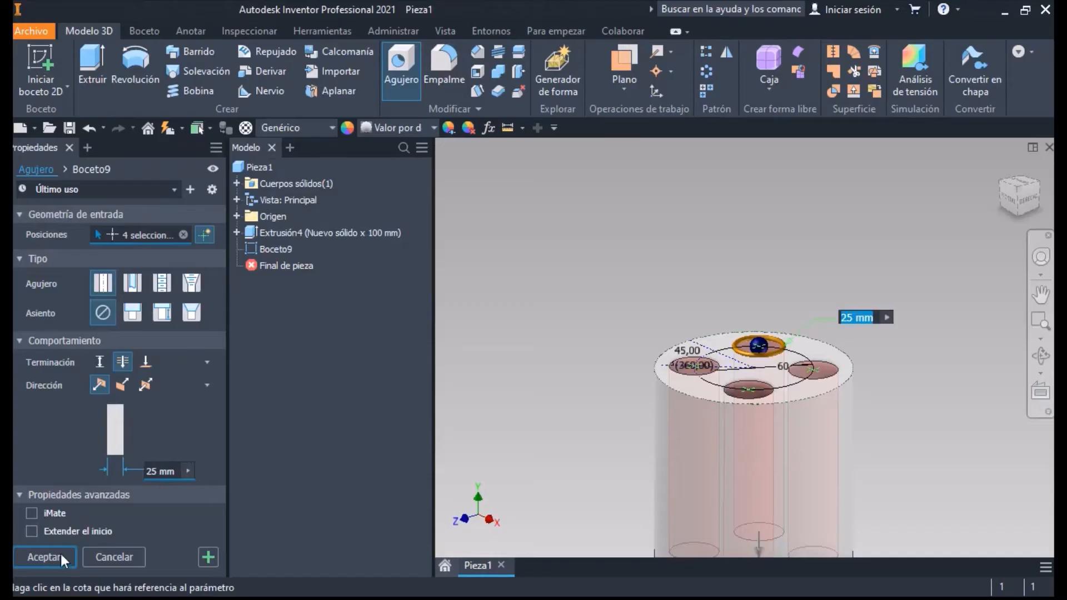
{"action": "left_click", "coordinate": [56, 557]}
Start a sketch on the cylinder's bottom face and draw an 85 mm diameter circle centred on the origin
{"action": "middle_click_drag", "start_coordinate": [576, 431], "coordinate": [556, 359]}
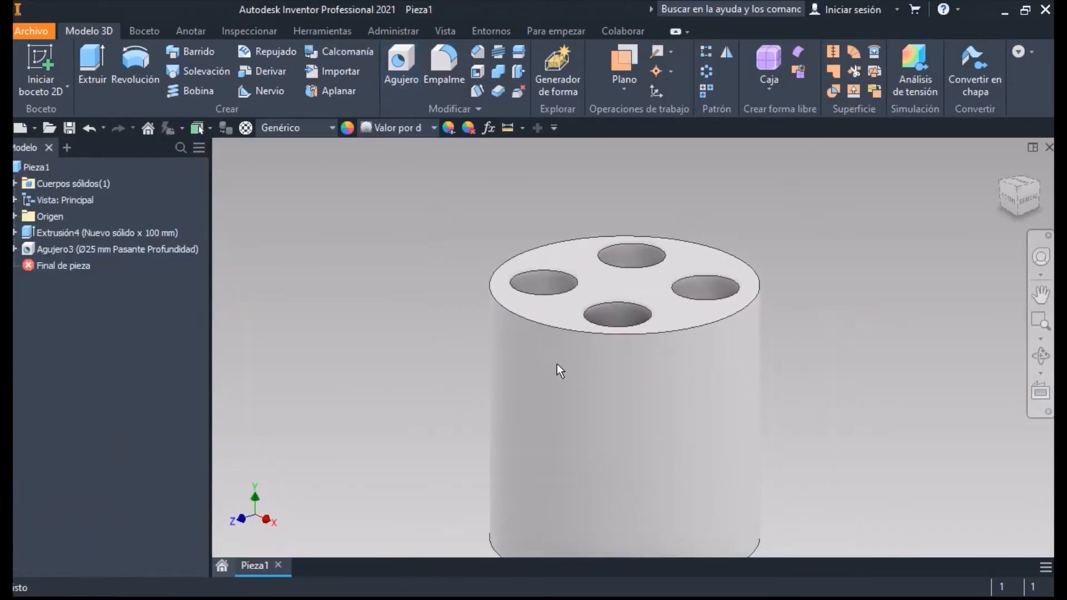
{"action": "key", "text": "F4"}
{"action": "left_click_drag", "start_coordinate": [610, 381], "coordinate": [603, 260]}
{"action": "left_click", "coordinate": [625, 298]}
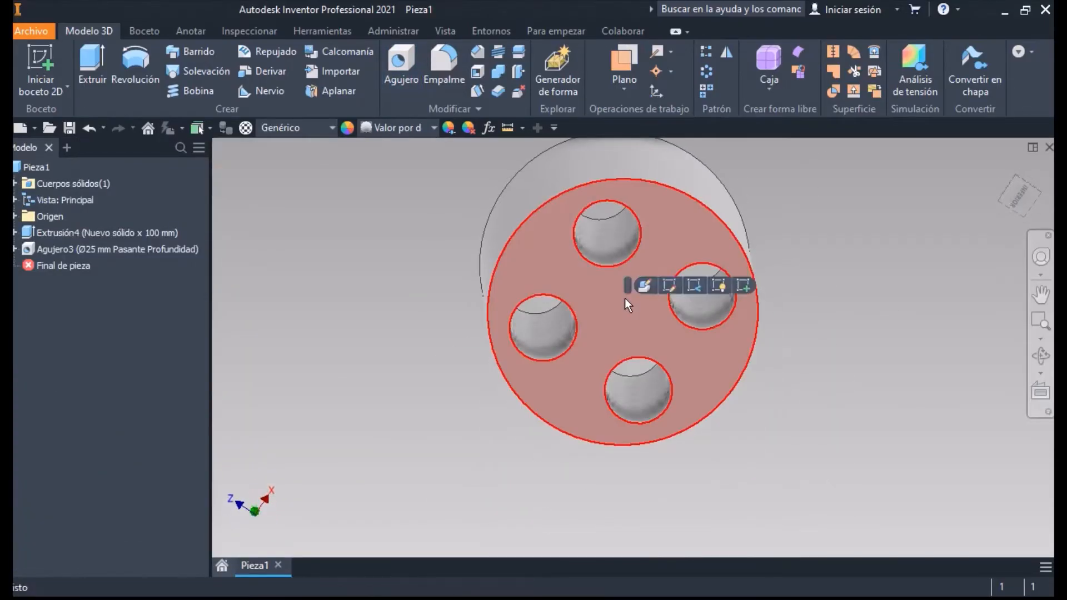
{"action": "key", "text": "s"}
{"action": "left_click", "coordinate": [141, 61]}
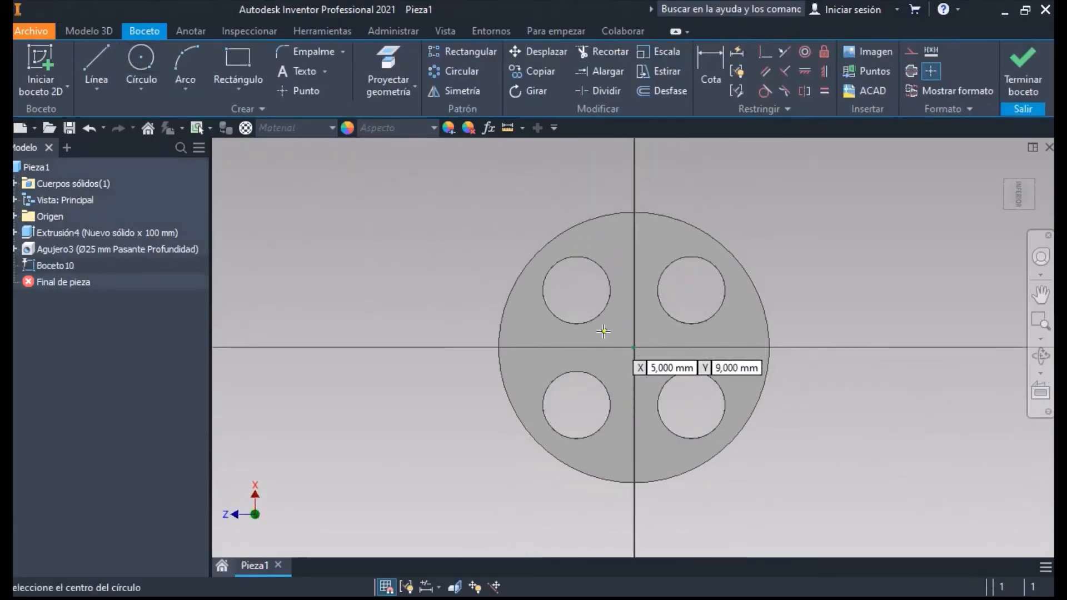
{"action": "left_click", "coordinate": [634, 347]}
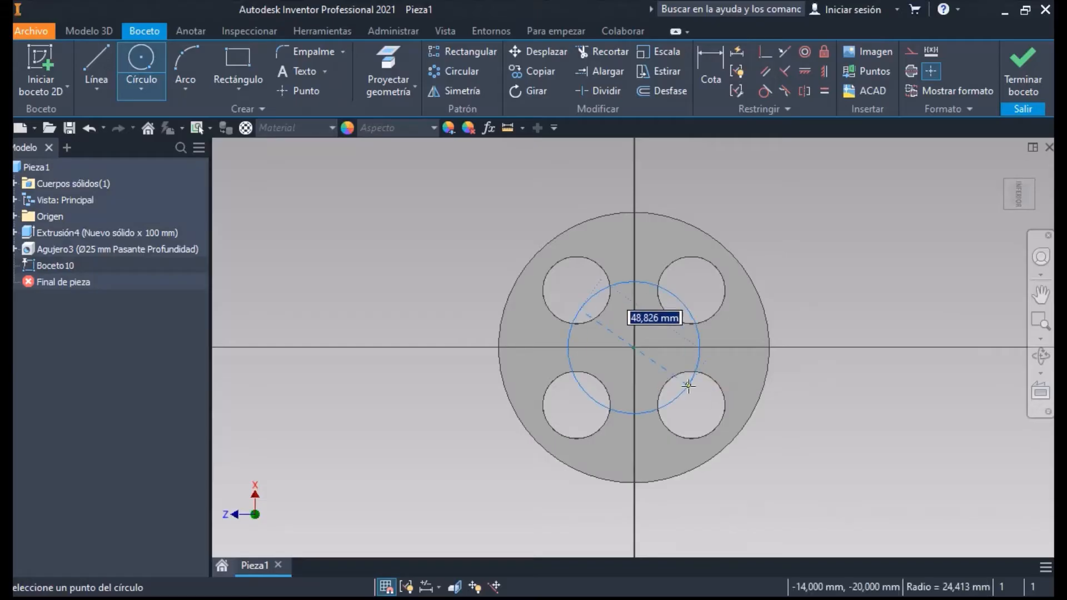
{"action": "key", "text": "Return"}
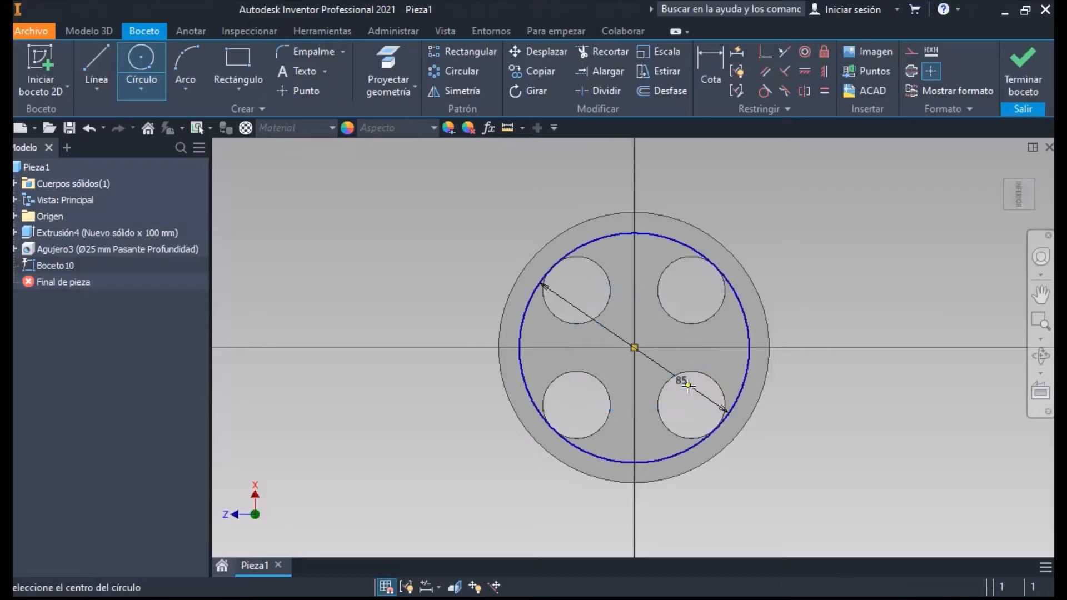
{"action": "key", "text": "Escape"}
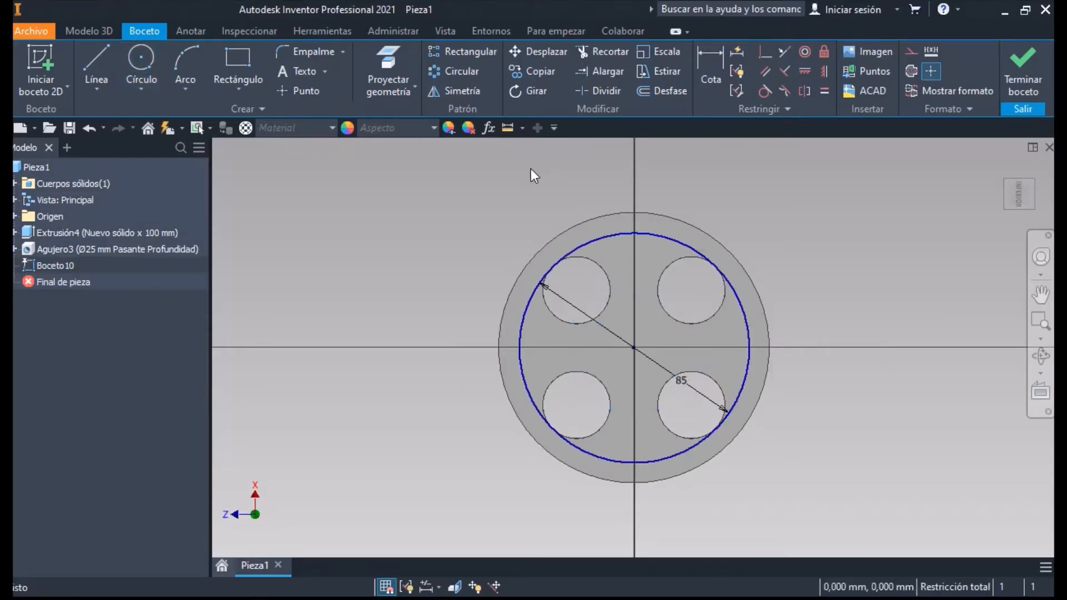
Place a sketch point where the 85 mm circle crosses the vertical axis above the centre
{"action": "left_click", "coordinate": [286, 90]}
{"action": "scroll", "coordinate": [634, 232], "scroll_direction": "up", "scroll_amount": 3}
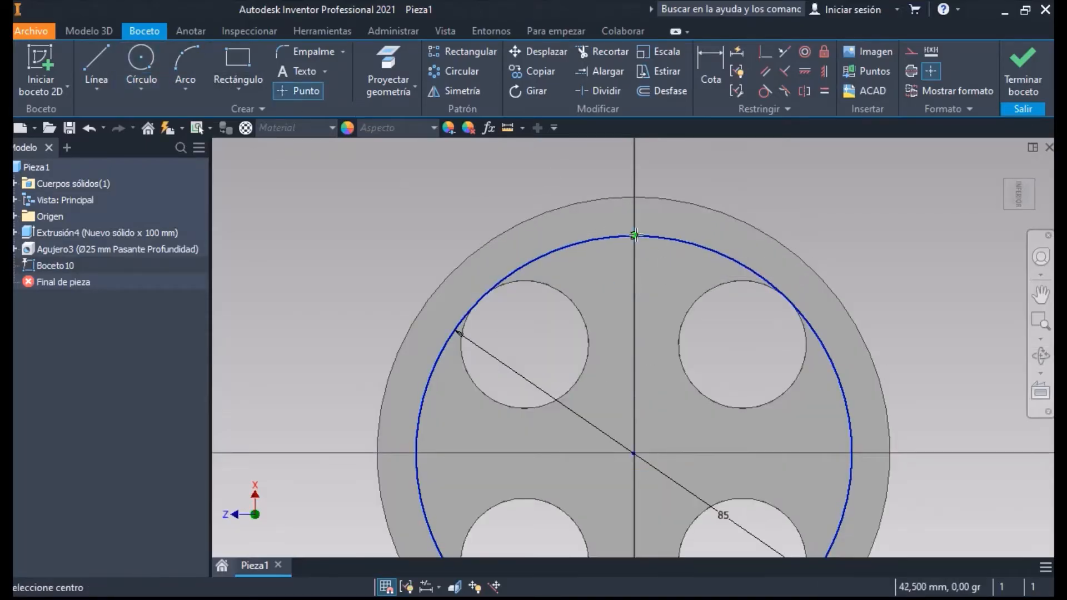
{"action": "left_click", "coordinate": [636, 235]}
{"action": "key", "text": "Escape"}
Create a circular pattern of the point around the 85 mm circle with 4 instances over 360 degrees
{"action": "left_click", "coordinate": [462, 71]}
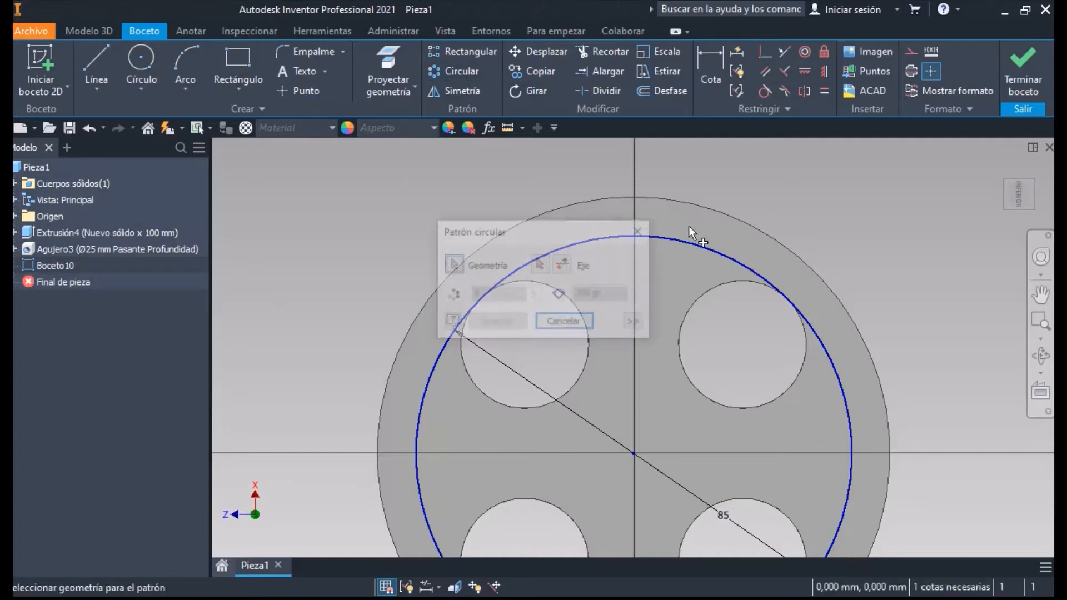
{"action": "left_click_drag", "start_coordinate": [564, 236], "coordinate": [446, 236]}
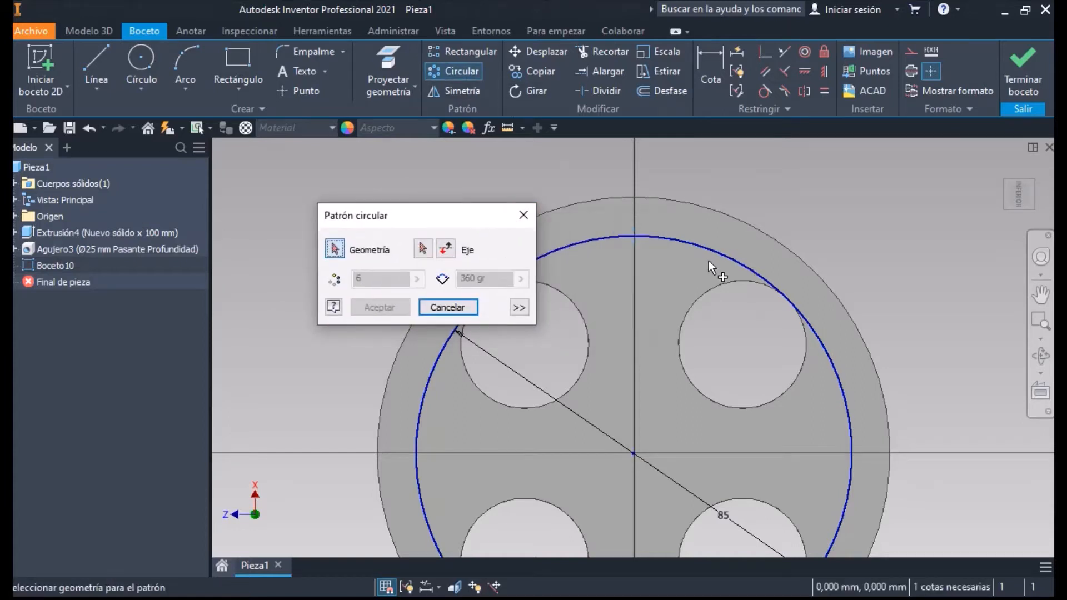
{"action": "left_click", "coordinate": [635, 236]}
{"action": "left_click", "coordinate": [423, 250]}
{"action": "left_click", "coordinate": [605, 238]}
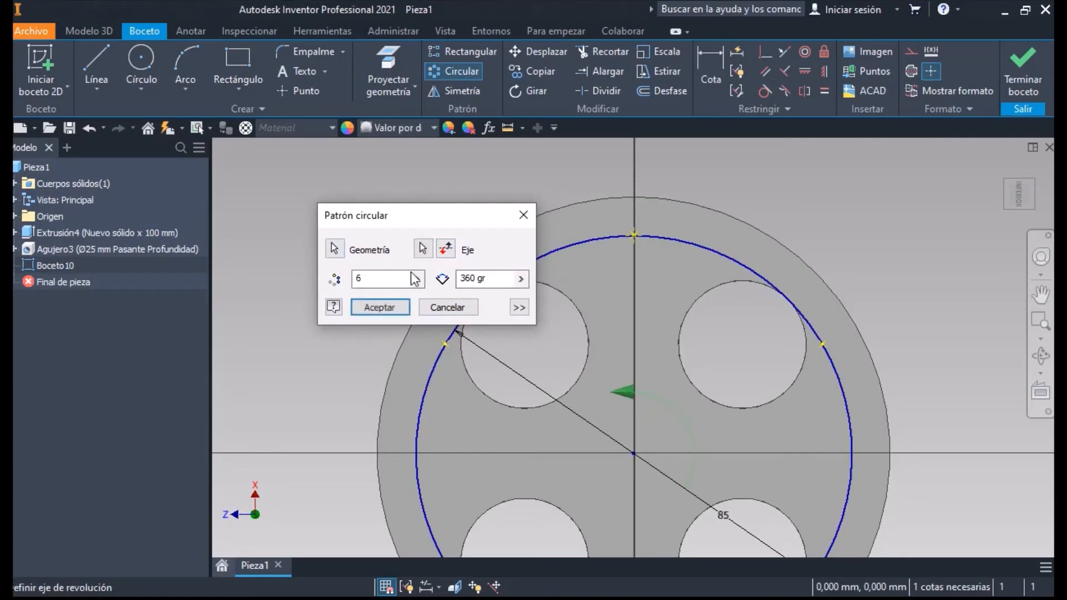
{"action": "left_click", "coordinate": [381, 307]}
{"action": "scroll", "coordinate": [619, 341], "scroll_direction": "up", "scroll_amount": 2}
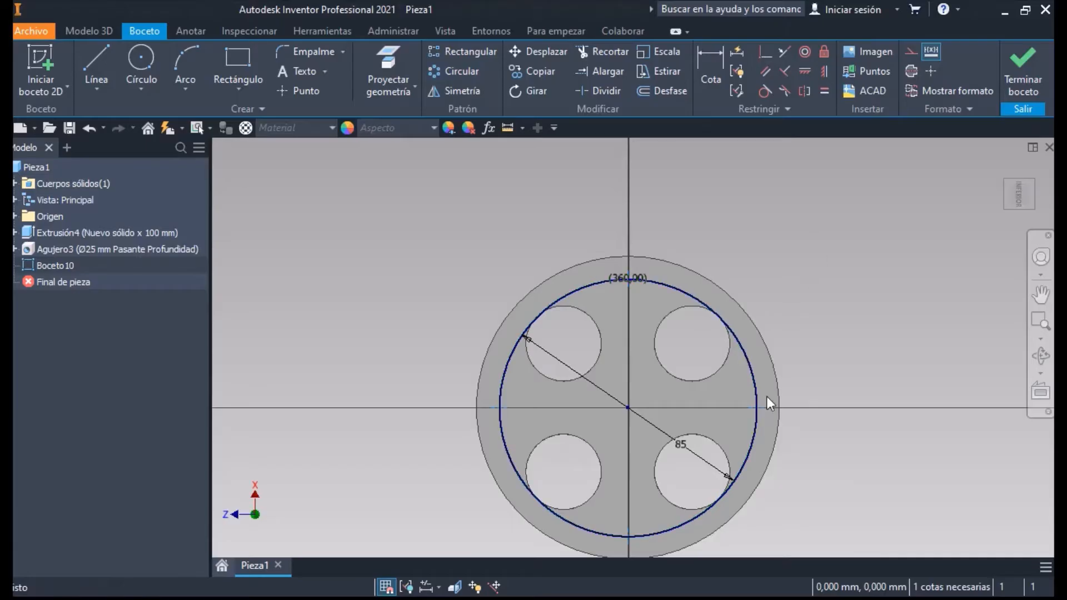
Try to convert the 85 mm circle to construction geometry
{"action": "left_click", "coordinate": [756, 440]}
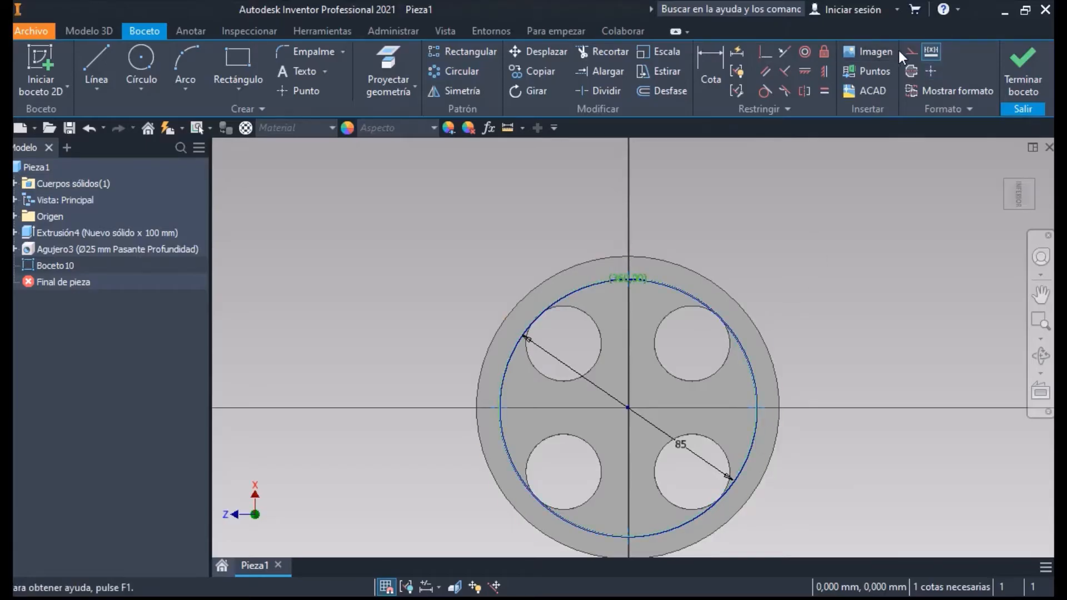
{"action": "left_click", "coordinate": [852, 338]}
{"action": "key", "text": "a"}
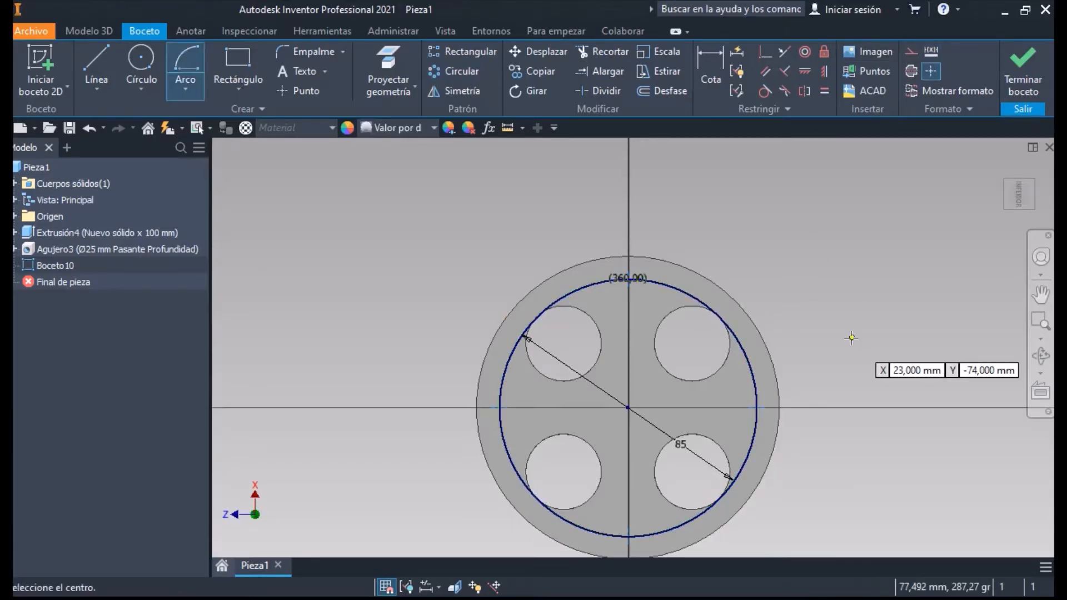
Finish the sketch and cut flat-bottomed holes 5 mm in diameter and 20 mm deep at its four points
{"action": "key", "text": "s"}
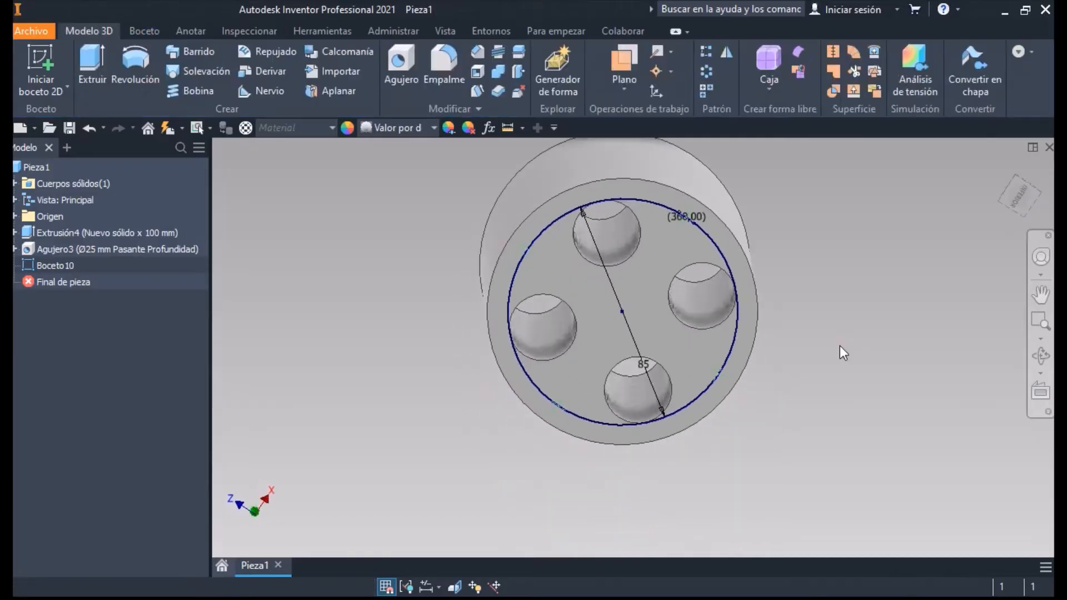
{"action": "key", "text": "h"}
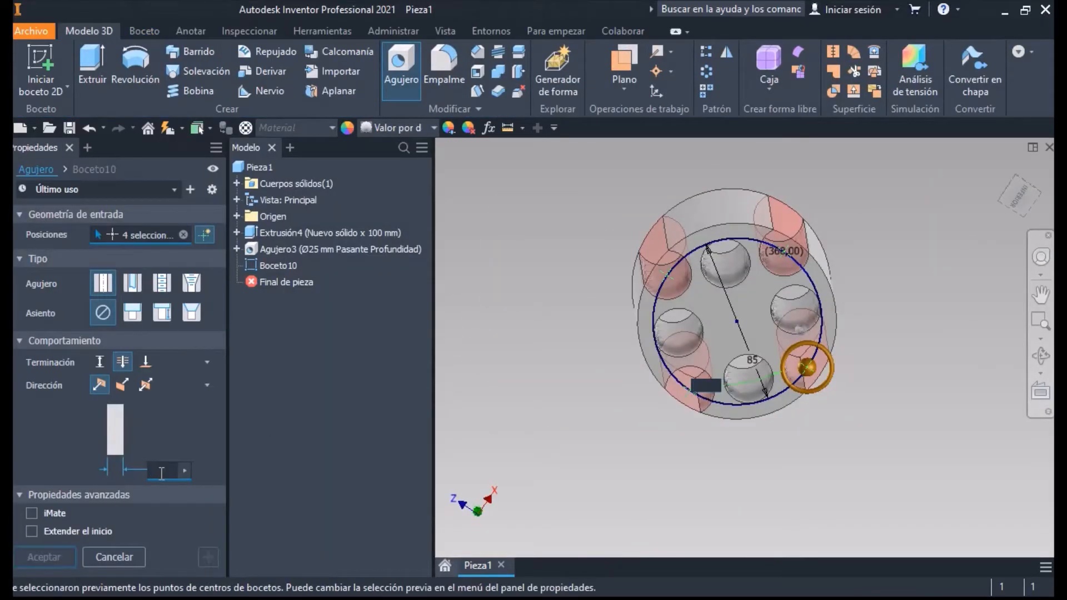
{"action": "key", "text": "Return"}
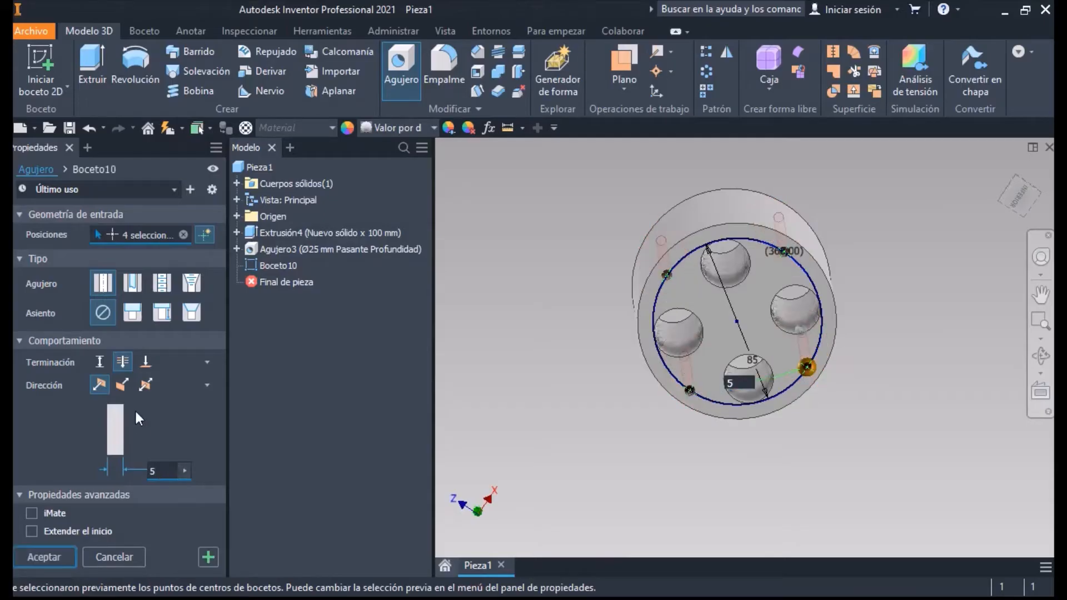
{"action": "left_click", "coordinate": [99, 362]}
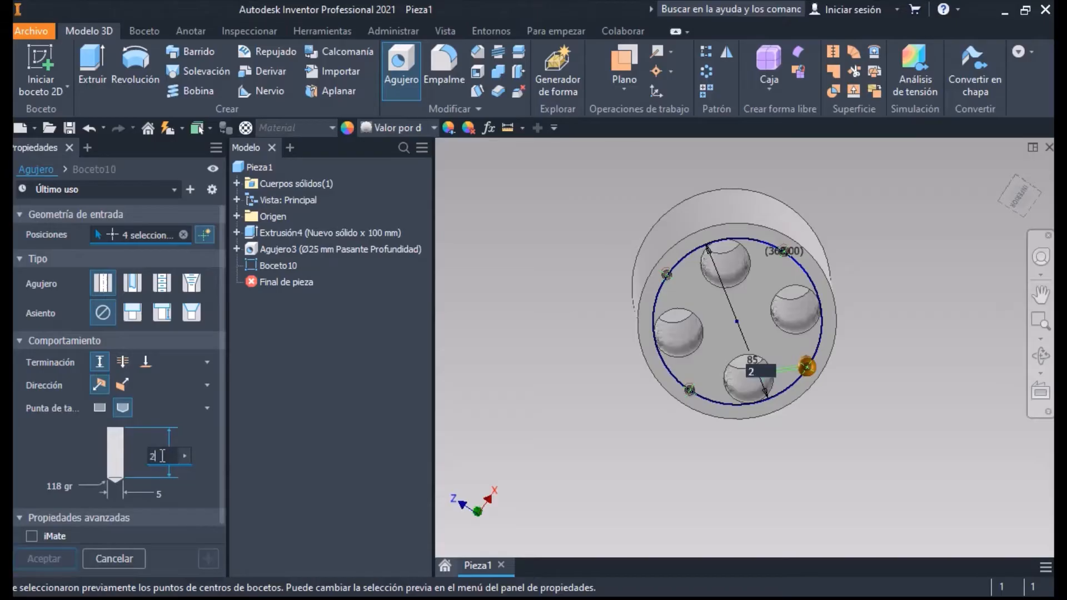
{"action": "key", "text": "Return"}
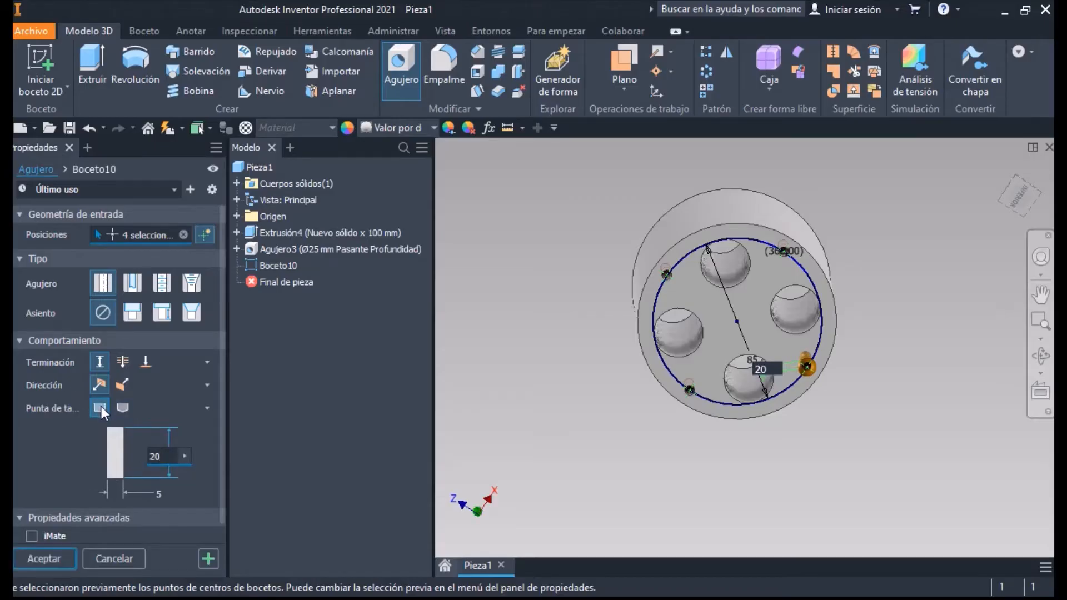
{"action": "left_click", "coordinate": [44, 559]}
Start a sketch on the cylinder's top face and draw a 25 mm diameter circle centred on the origin
{"action": "middle_click_drag", "start_coordinate": [785, 321], "coordinate": [489, 391], "text": "shift"}
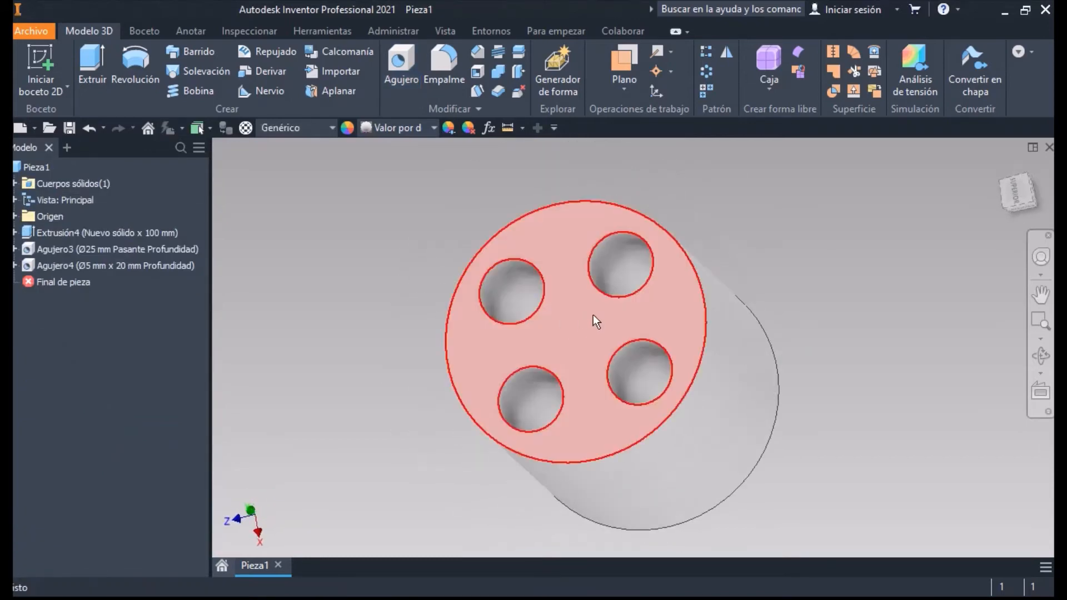
{"action": "left_click", "coordinate": [602, 351]}
{"action": "key", "text": "s"}
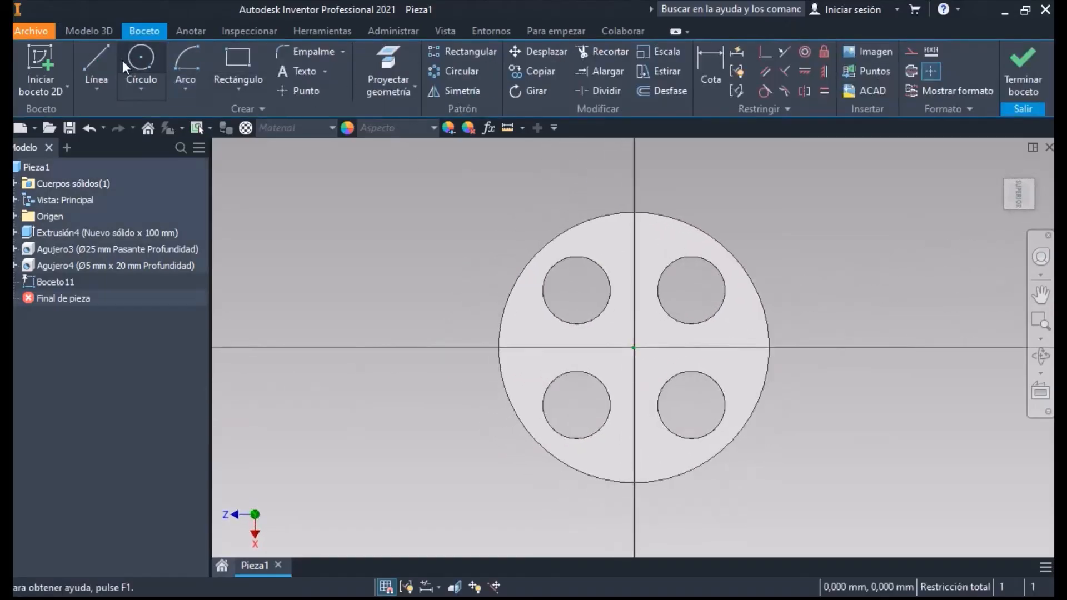
{"action": "left_click", "coordinate": [141, 61]}
{"action": "left_click", "coordinate": [636, 351]}
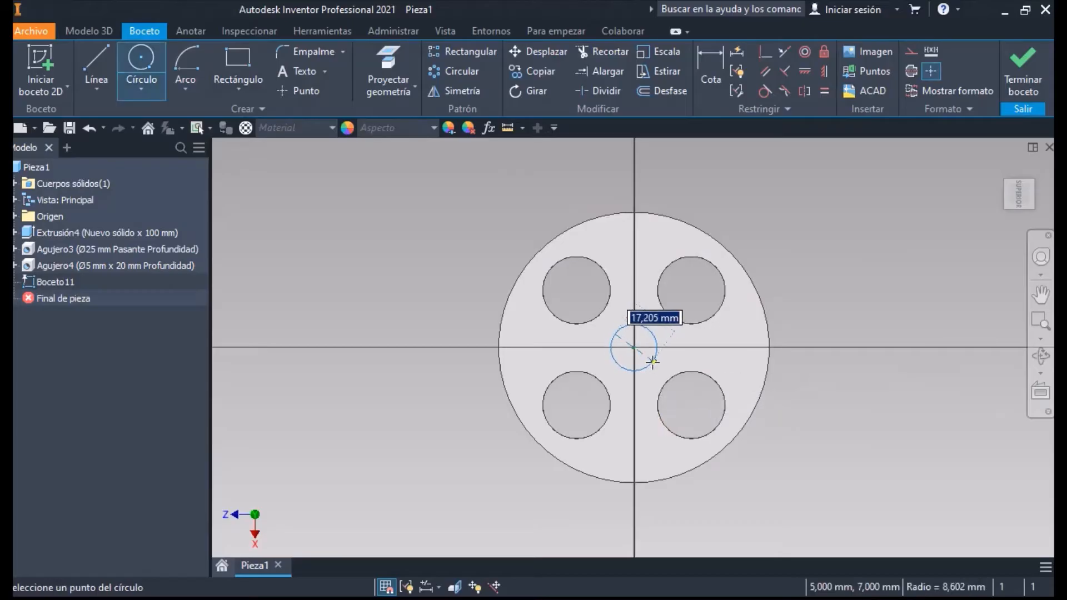
{"action": "type", "text": "25"}
{"action": "key", "text": "Return"}
Extrude the 25 mm circle 20 mm outward from the top face as a boss joined to the cylinder
{"action": "key", "text": "e"}
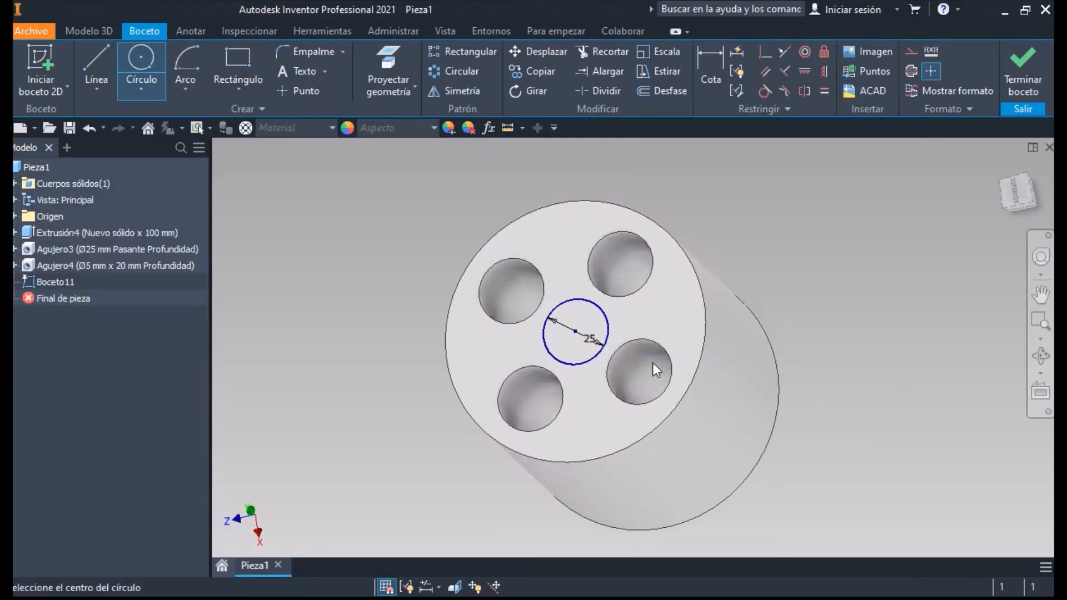
{"action": "left_click", "coordinate": [122, 303]}
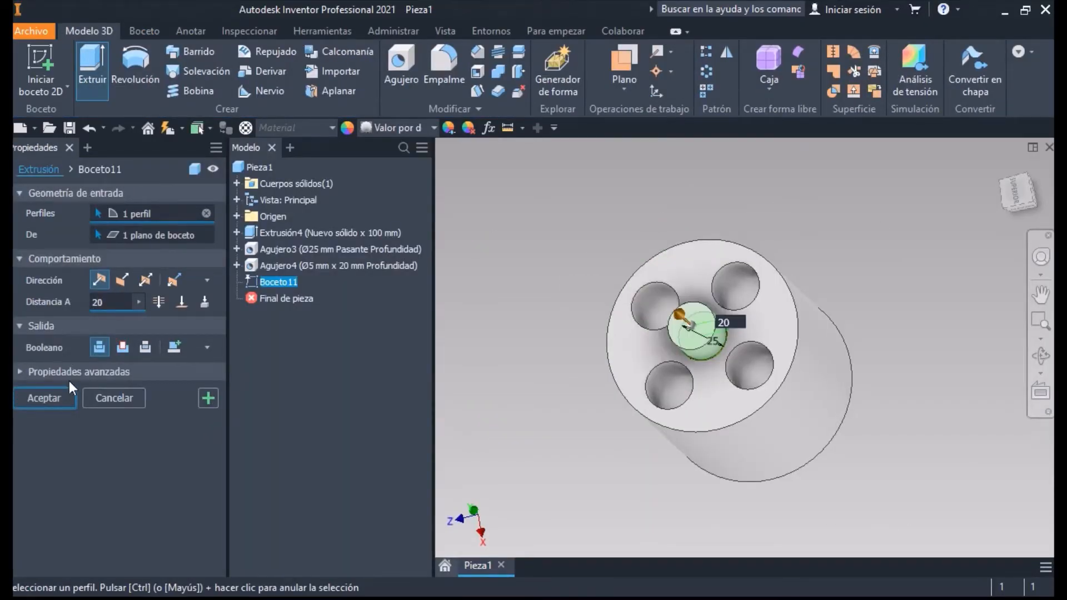
{"action": "left_click", "coordinate": [64, 402]}
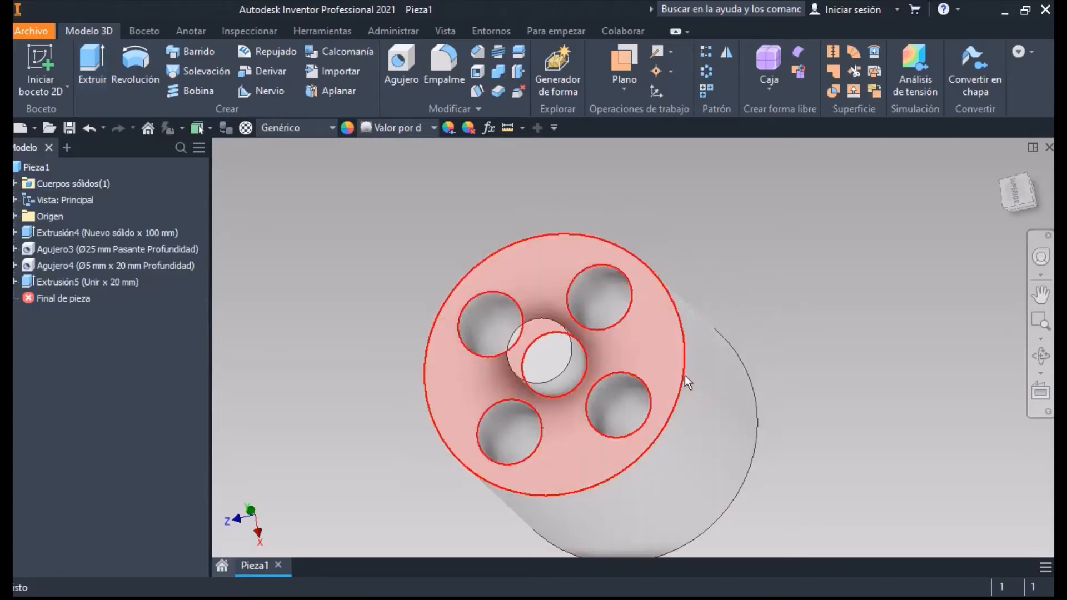
Chamfer the boss's top edge and the cylinder's bottom outer edge by 3 mm
{"action": "middle_click_drag", "start_coordinate": [685, 375], "coordinate": [740, 289], "text": "shift"}
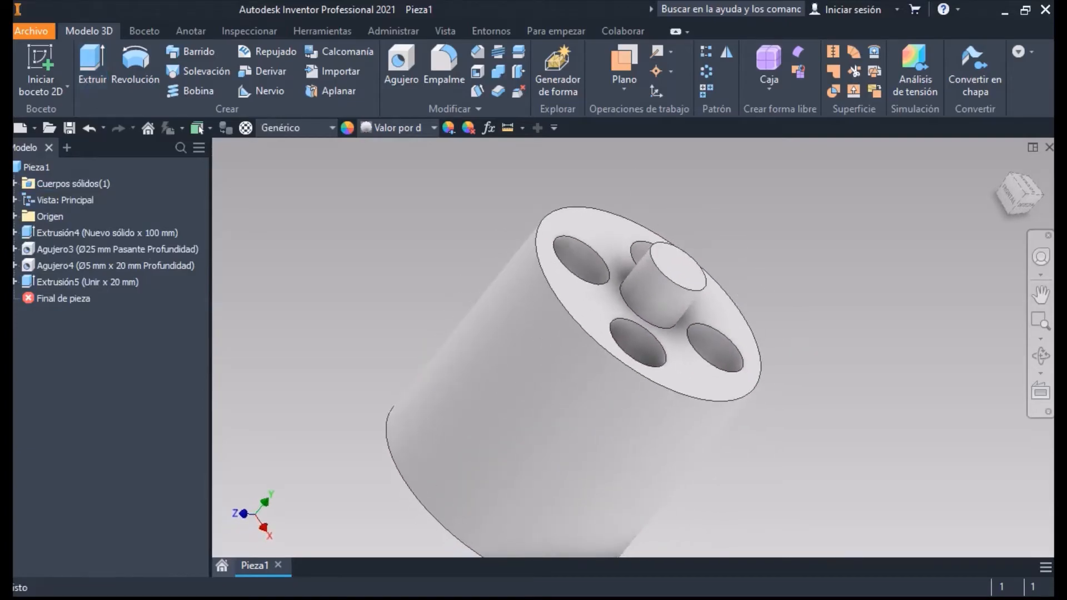
{"action": "left_click", "coordinate": [477, 52]}
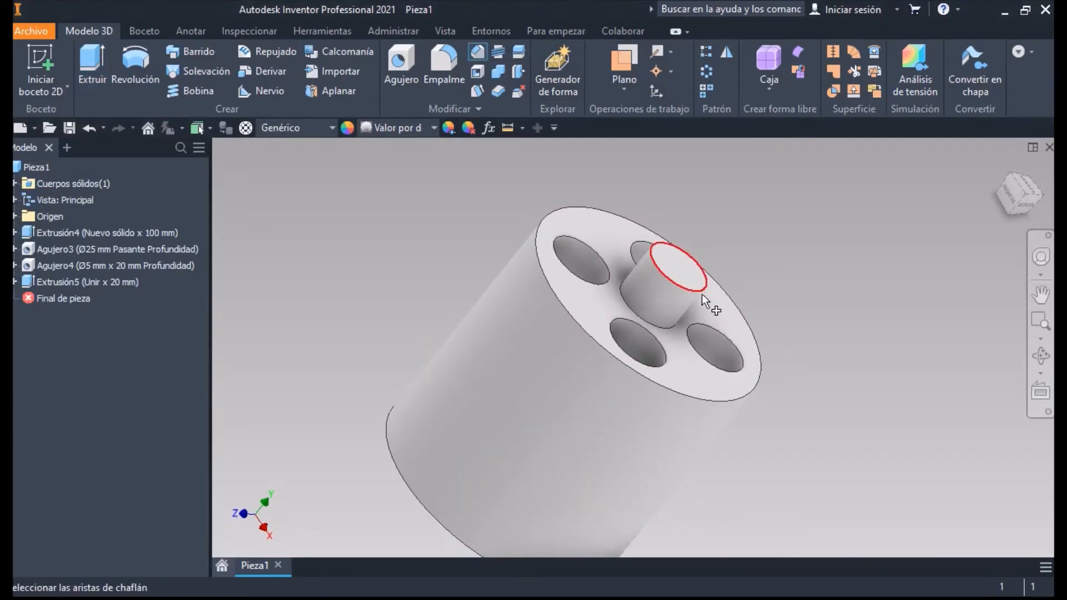
{"action": "left_click", "coordinate": [699, 287]}
{"action": "middle_click_drag", "start_coordinate": [660, 432], "coordinate": [686, 356]}
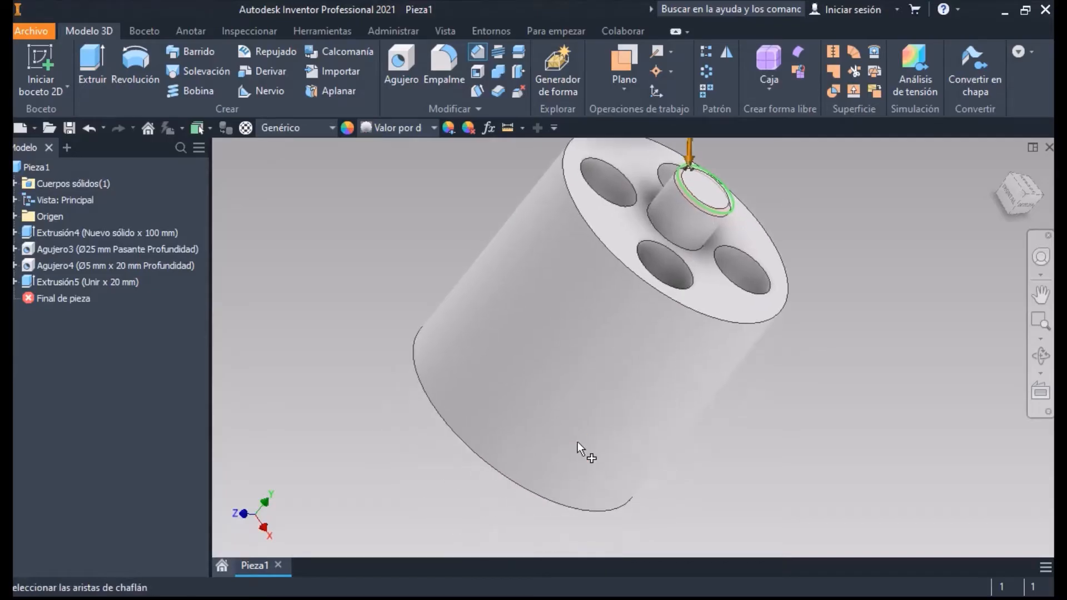
{"action": "left_click", "coordinate": [532, 486]}
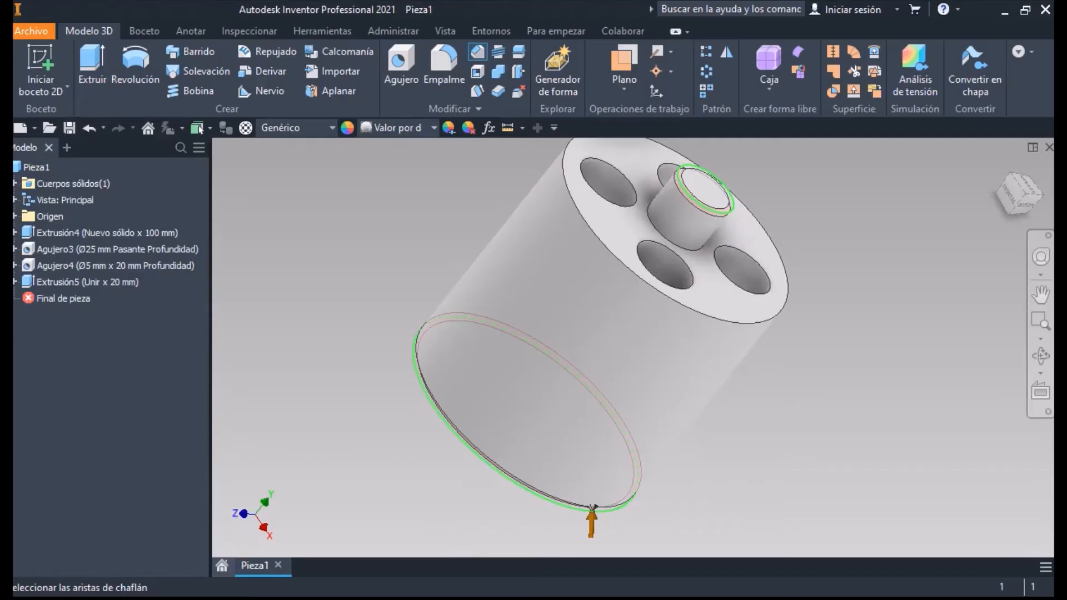
{"action": "left_click_drag", "start_coordinate": [0, 139], "coordinate": [331, 141]}
{"action": "type", "text": "3"}
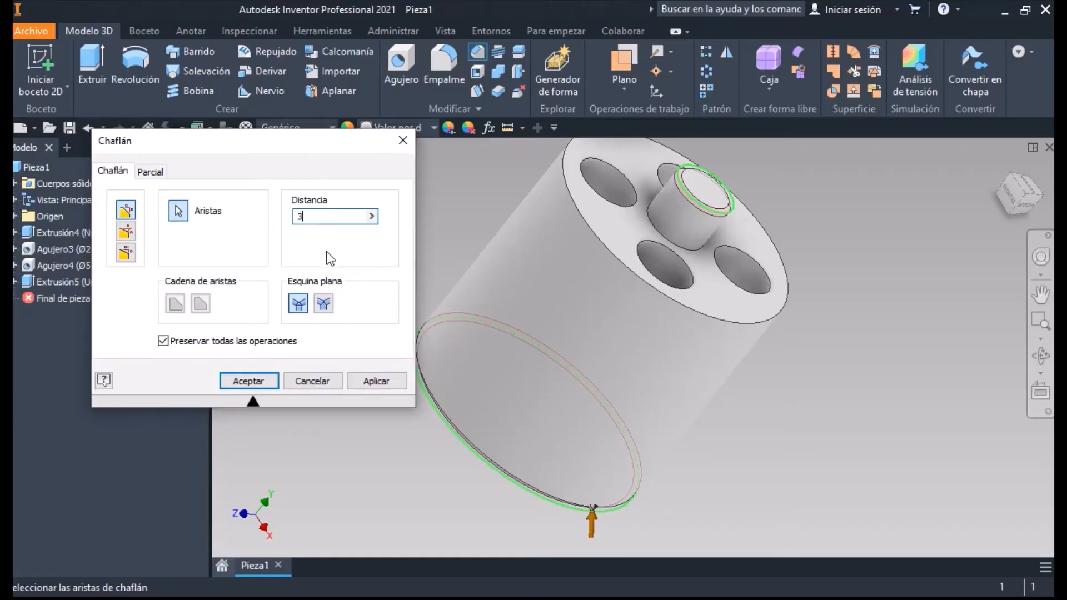
{"action": "left_click", "coordinate": [243, 382]}
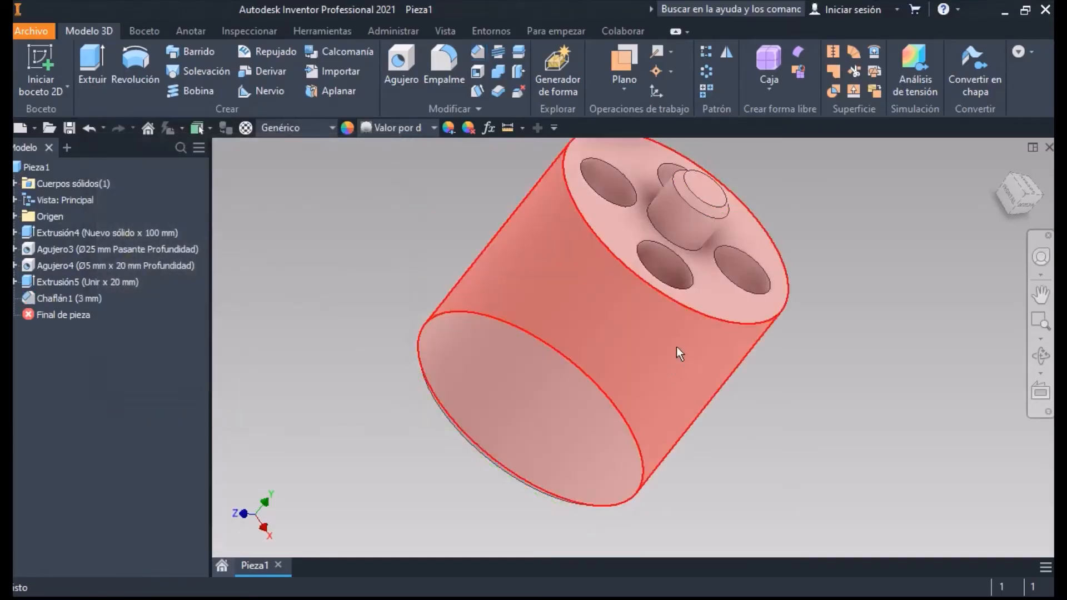
{"action": "middle_click_drag", "start_coordinate": [665, 346], "coordinate": [602, 433]}
{"action": "middle_click_drag", "start_coordinate": [567, 388], "coordinate": [536, 424], "text": "shift"}
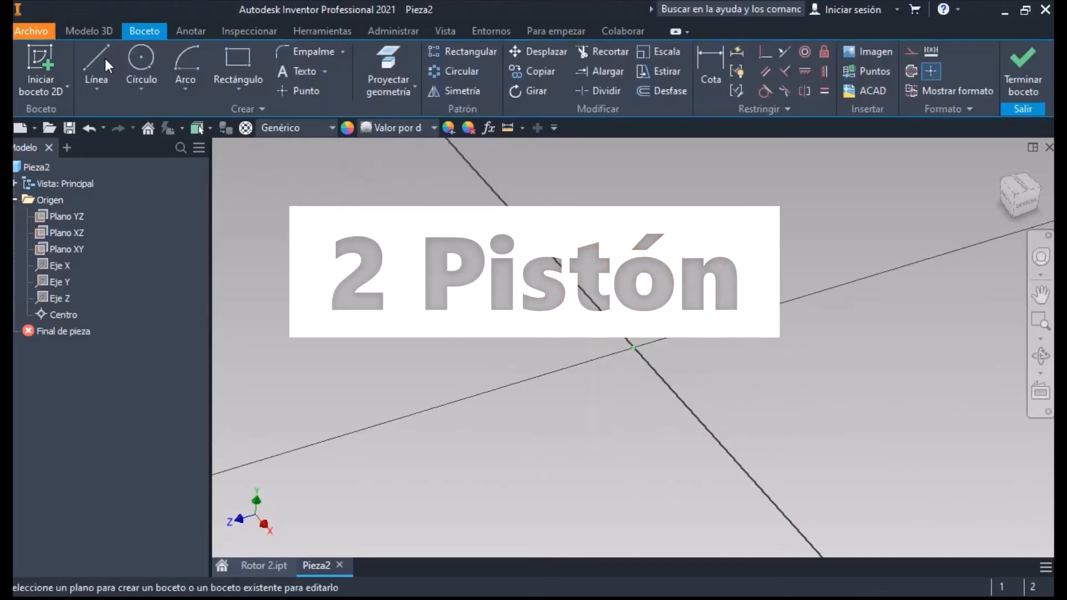
In the piston part's horizontal-plane sketch, draw a 25 mm diameter circle centred on the origin
{"action": "left_click", "coordinate": [140, 60]}
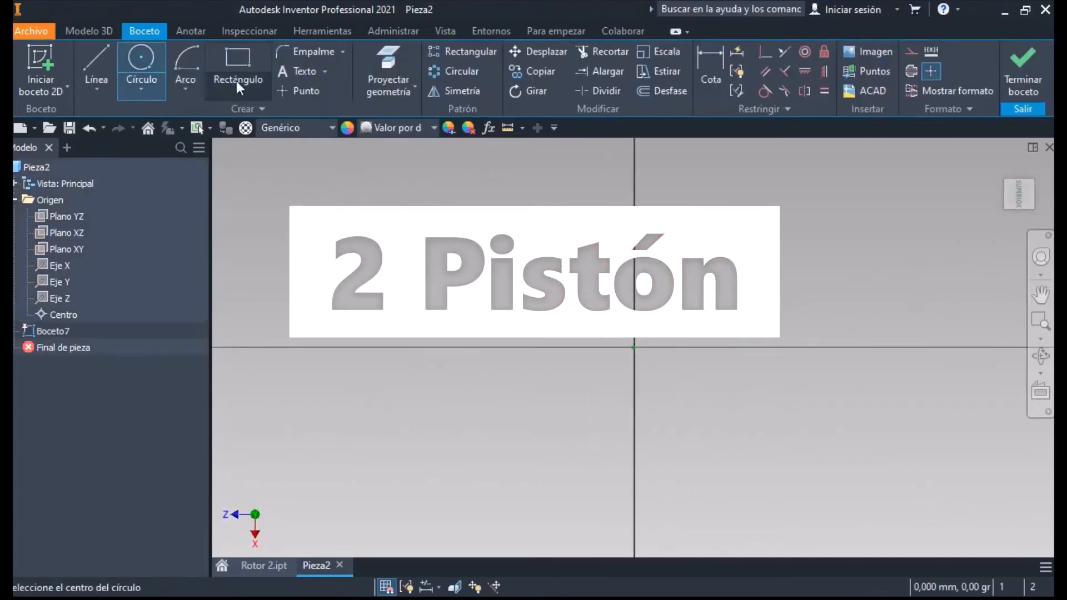
{"action": "left_click", "coordinate": [634, 348]}
{"action": "type", "text": "25"}
{"action": "key", "text": "Return"}
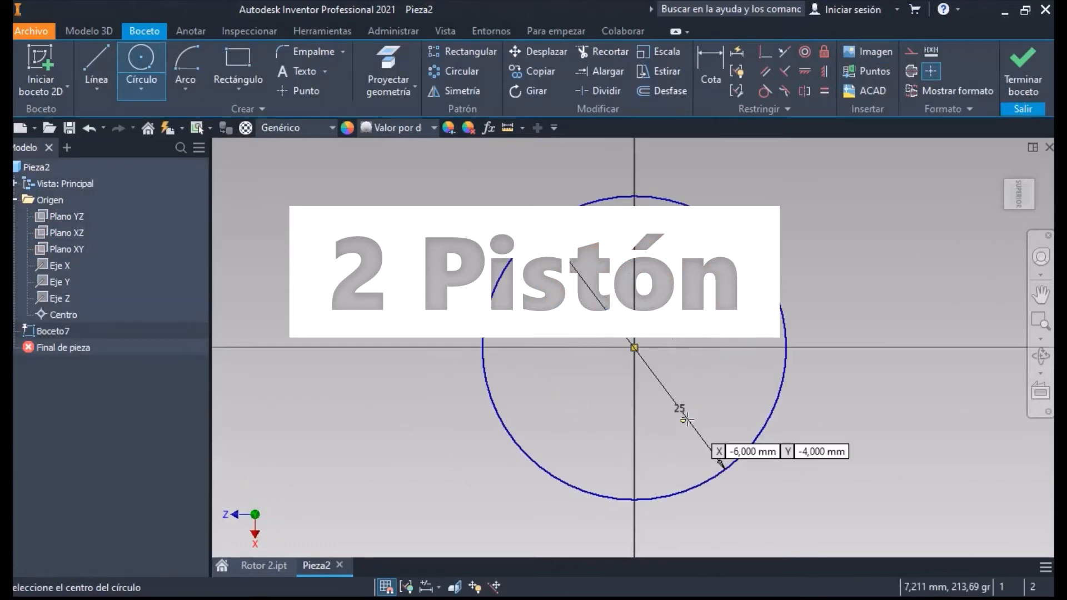
Extrude the 25 mm circle 100 mm downward as a new solid using the flipped direction
{"action": "key", "text": "e"}
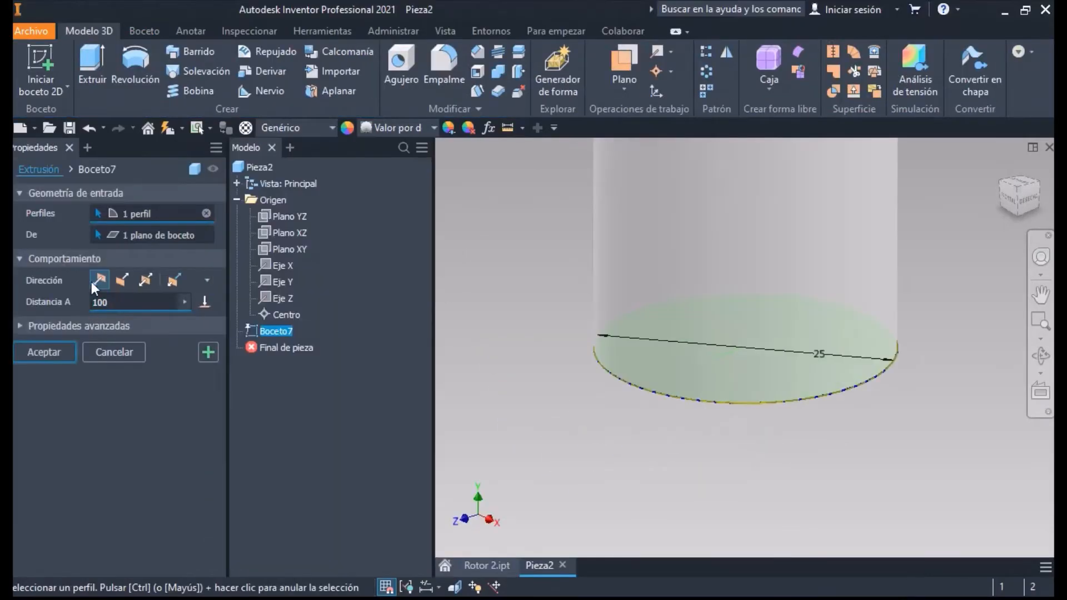
{"action": "left_click", "coordinate": [123, 280]}
{"action": "key", "text": "Return"}
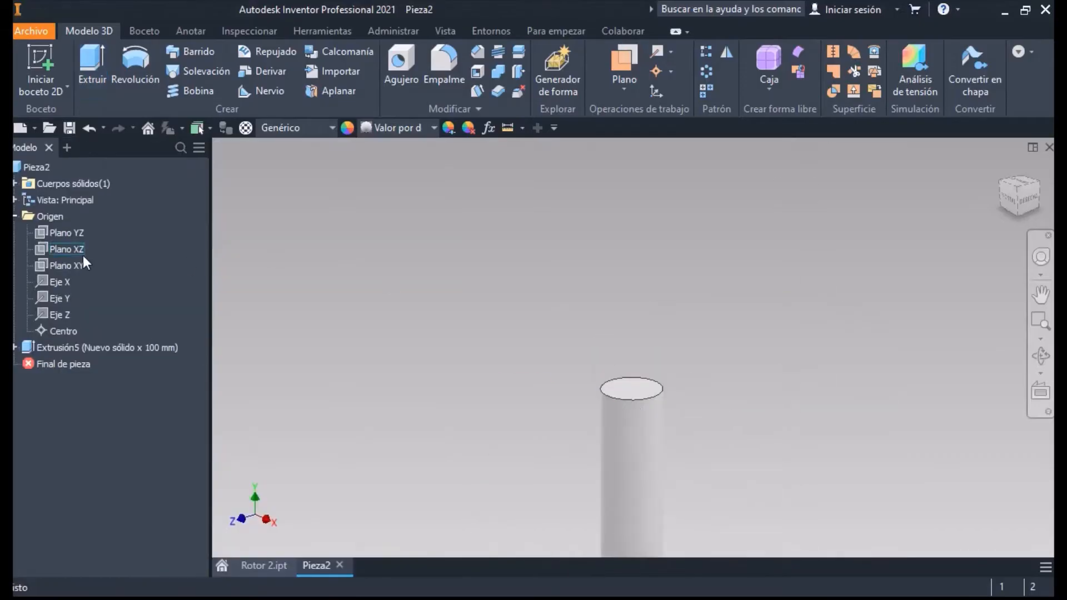
Start a sketch on the XY plane and draw concentric 20 mm and 8 mm diameter circles above the cylinder on its vertical axis
{"action": "left_click", "coordinate": [65, 266]}
{"action": "key", "text": "s"}
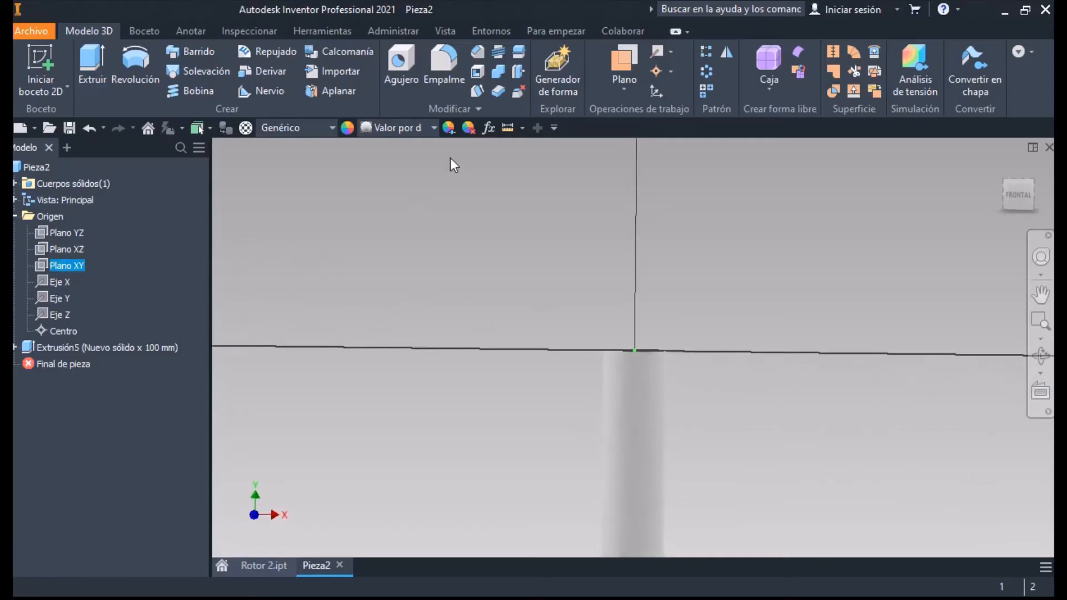
{"action": "left_click", "coordinate": [156, 51]}
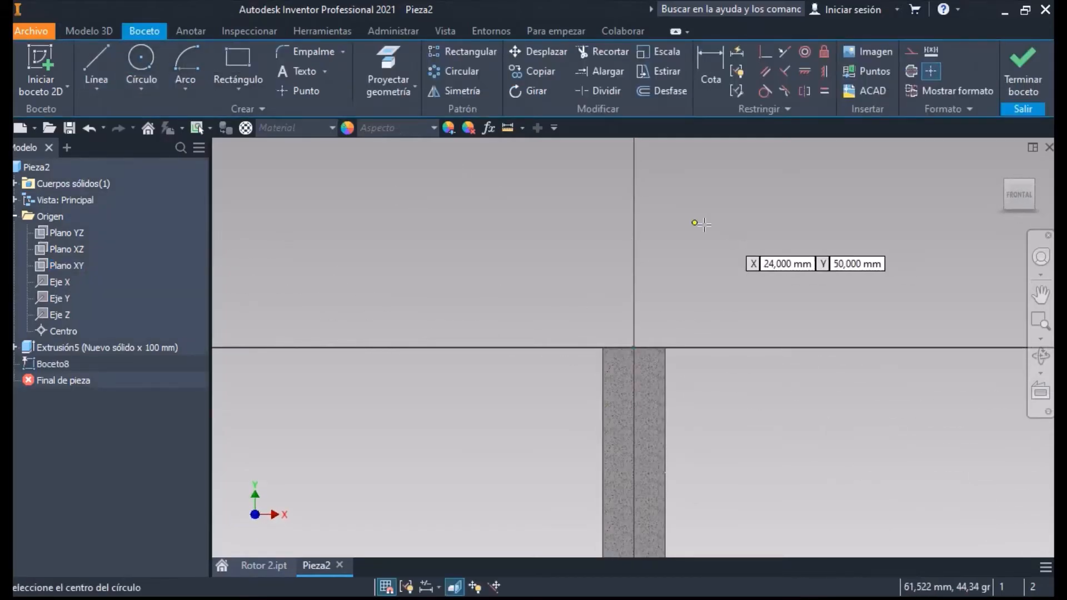
{"action": "left_click", "coordinate": [634, 203]}
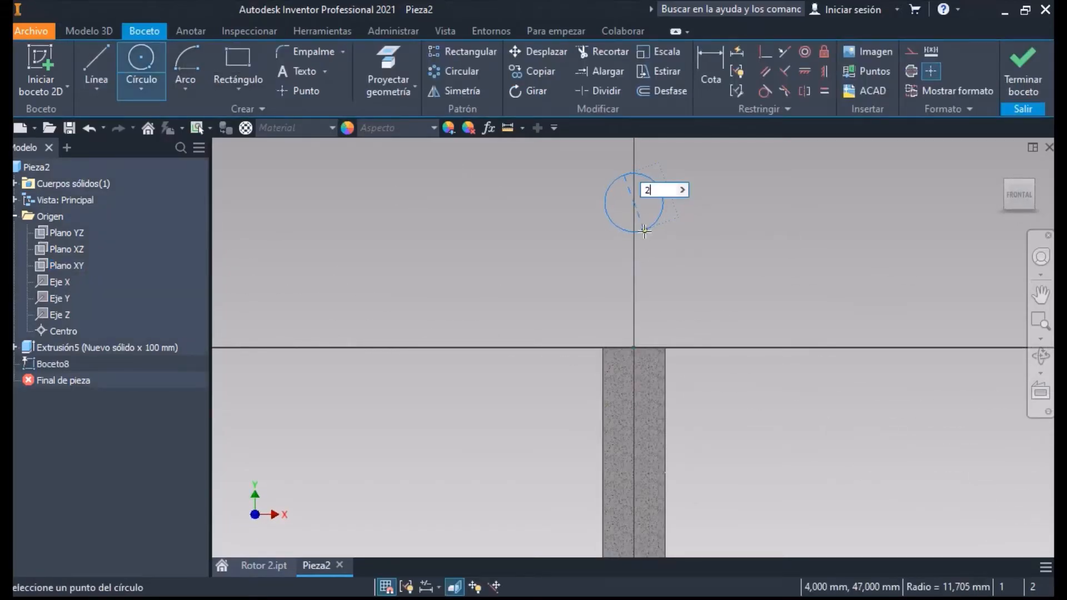
{"action": "left_click", "coordinate": [643, 231]}
{"action": "left_click", "coordinate": [634, 203]}
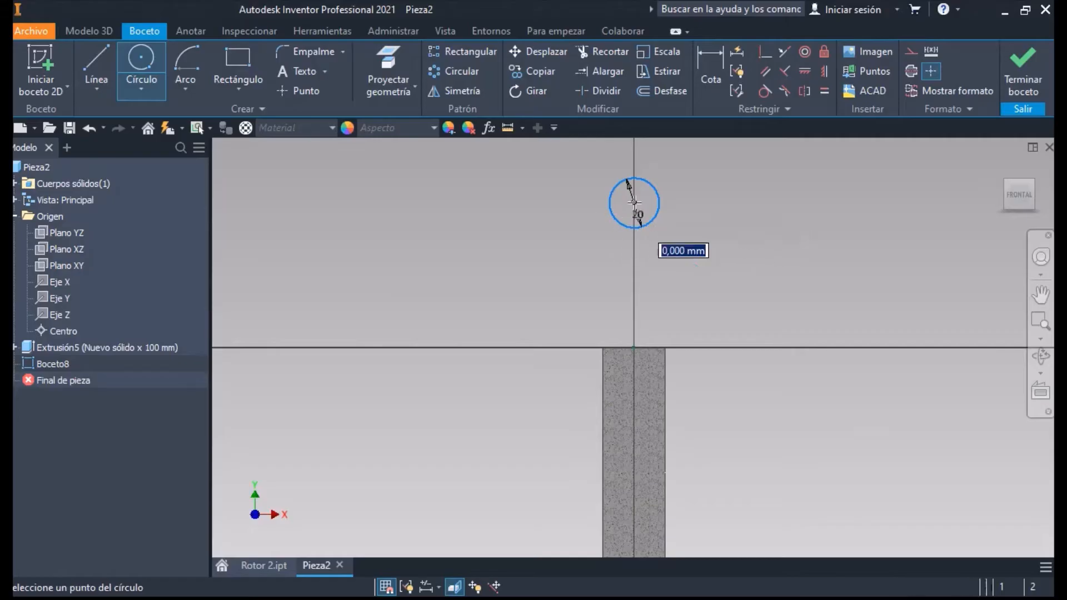
{"action": "type", "text": "8"}
{"action": "key", "text": "Return"}
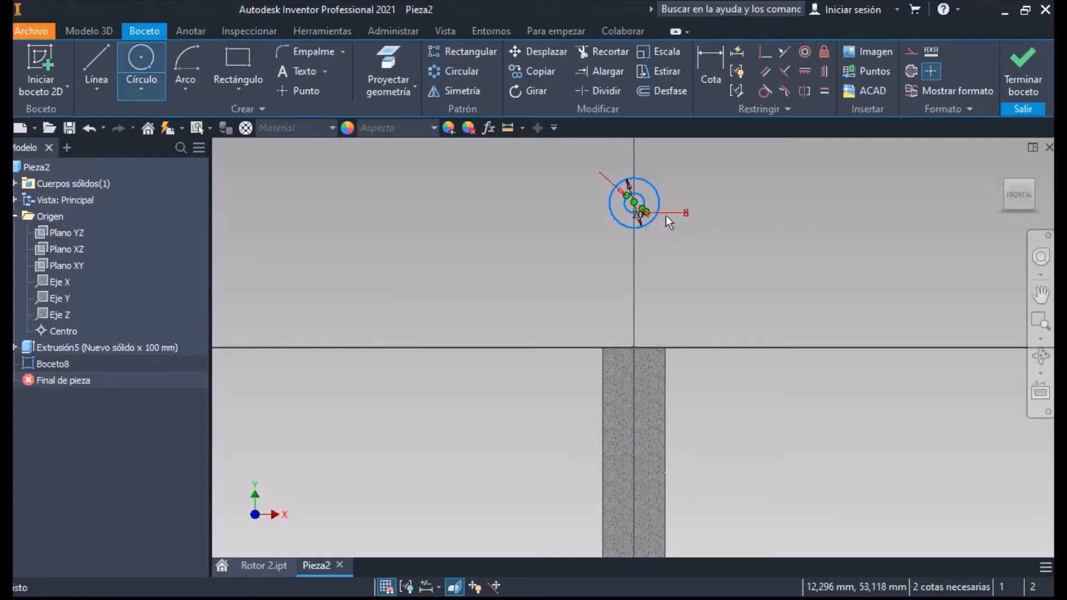
Draw vertical lines from both sides of the 20 mm circle down to the cylinder and trim away the circle's lower half
{"action": "key", "text": "l"}
{"action": "left_click", "coordinate": [609, 203]}
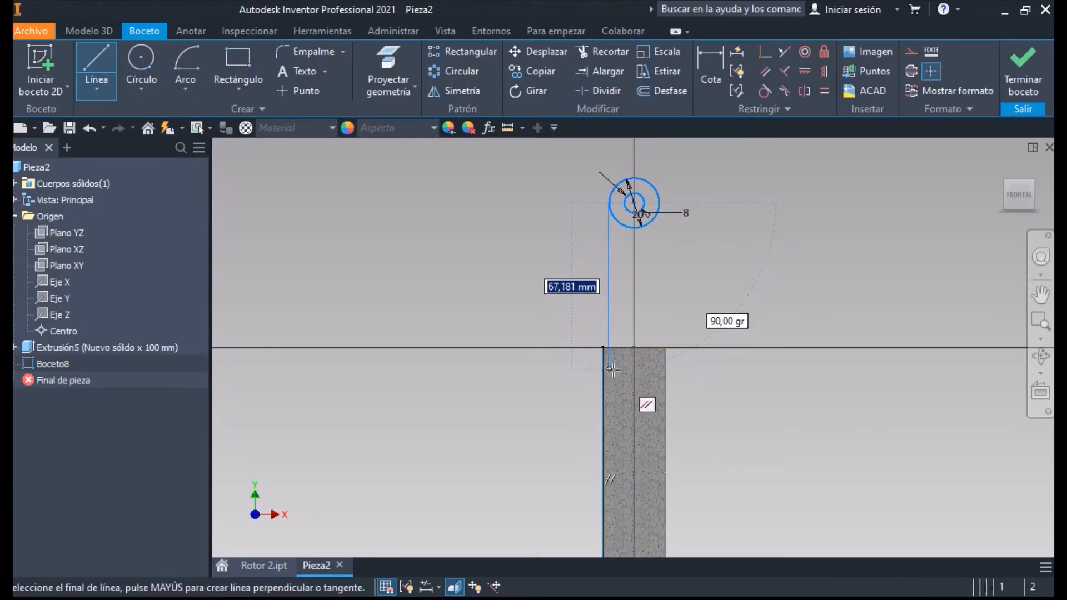
{"action": "key", "text": "Escape"}
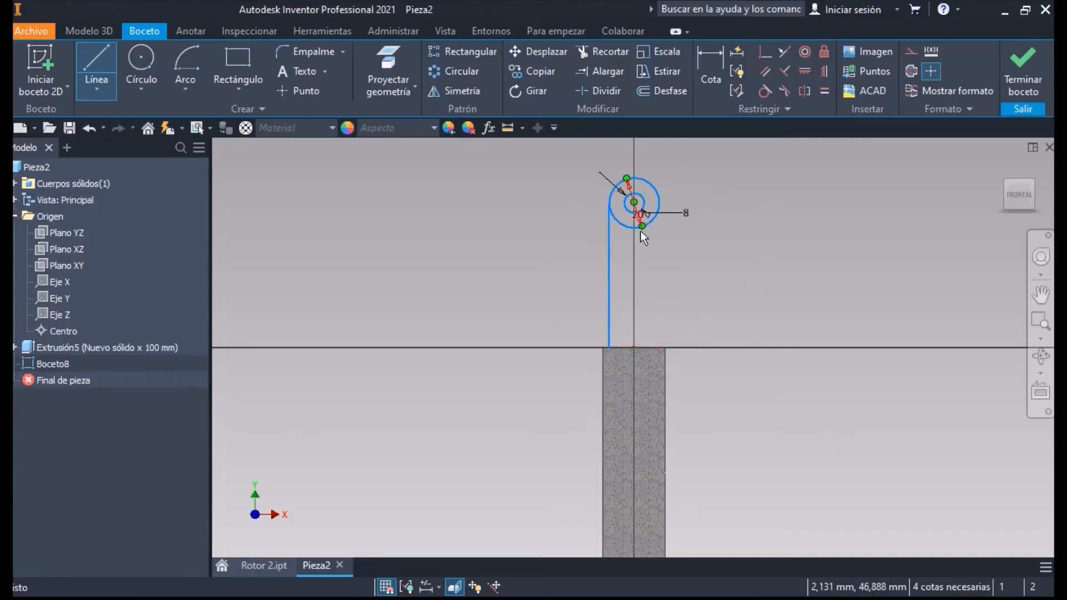
{"action": "key", "text": "l"}
{"action": "left_click", "coordinate": [660, 203]}
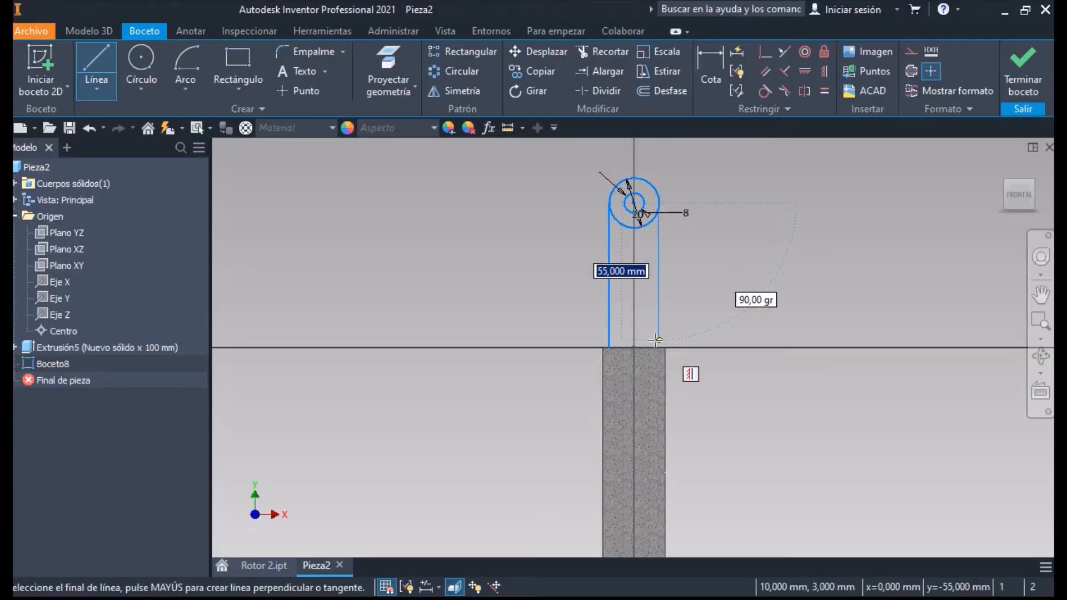
{"action": "left_click", "coordinate": [658, 348]}
{"action": "key", "text": "x"}
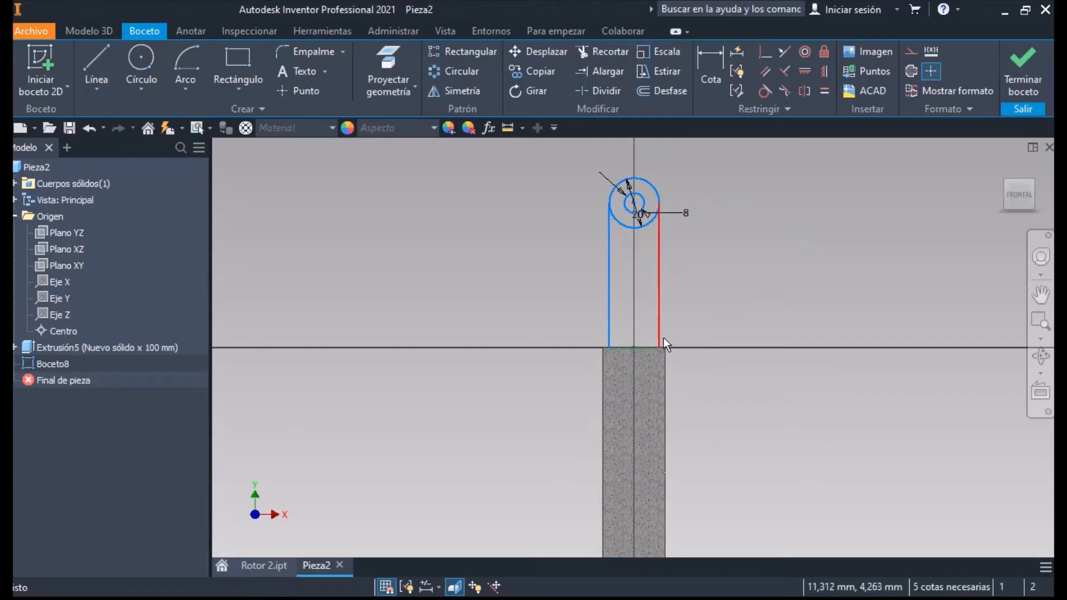
{"action": "left_click", "coordinate": [642, 224]}
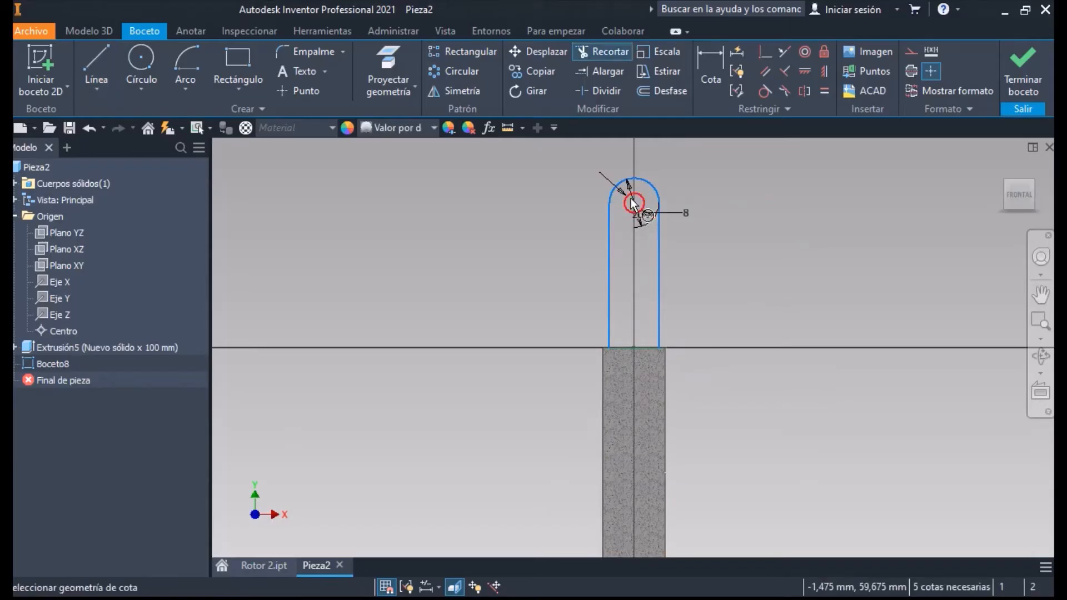
Dimension the distance from the circles' centre to the cylinder's top edge as 60 mm
{"action": "key", "text": "d"}
{"action": "left_click", "coordinate": [658, 340]}
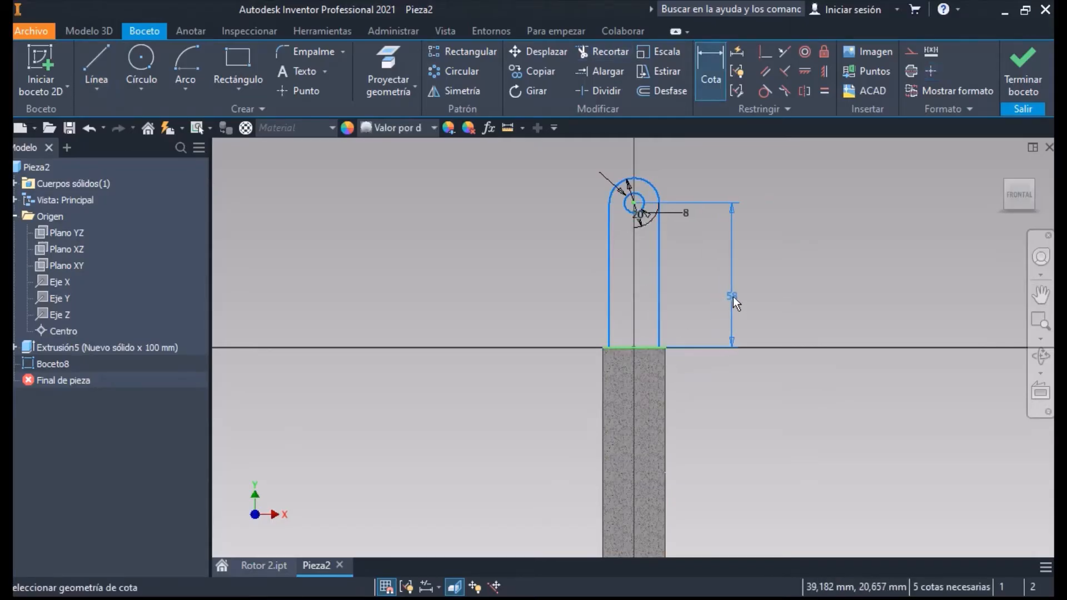
{"action": "left_click", "coordinate": [732, 295]}
{"action": "type", "text": "60"}
{"action": "key", "text": "Return"}
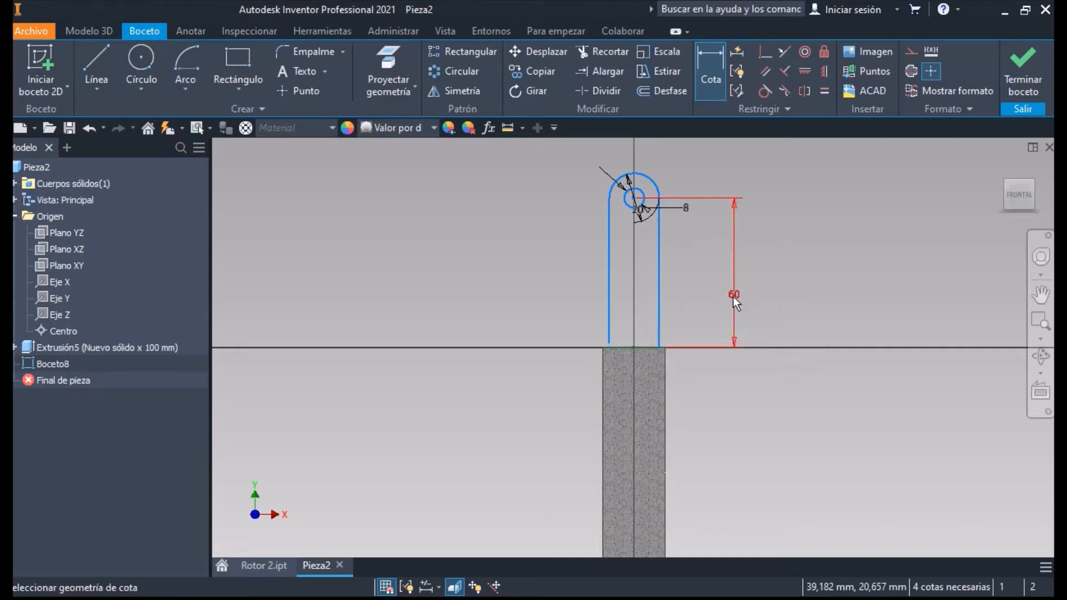
{"action": "key", "text": "Escape"}
Make the left vertical line's lower endpoint coincident with the cylinder's top edge to close the tab profile
{"action": "scroll", "coordinate": [662, 344], "scroll_direction": "down", "scroll_amount": 5}
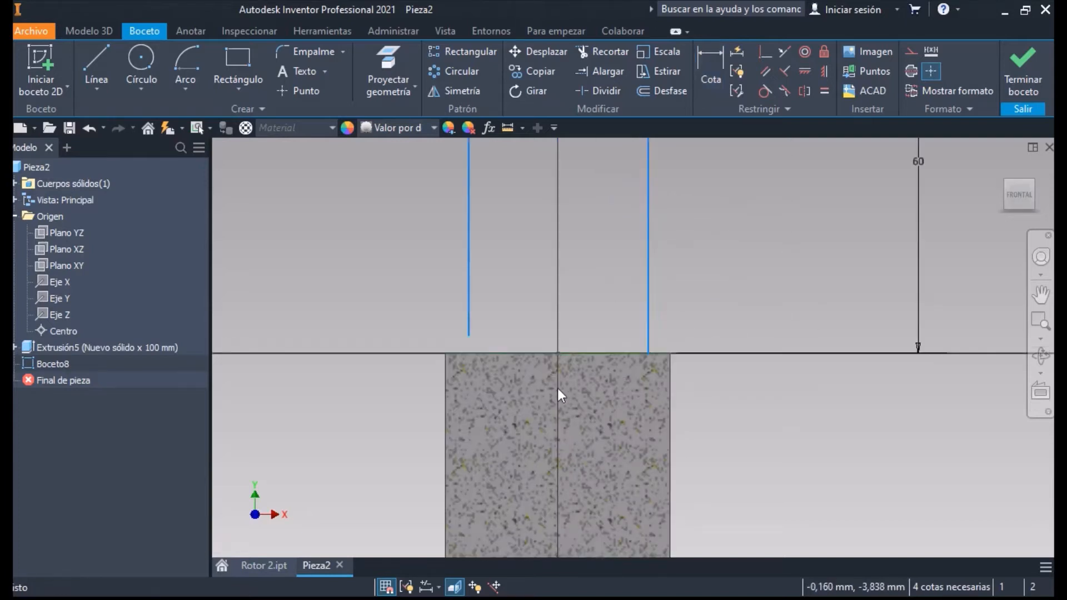
{"action": "left_click", "coordinate": [468, 337]}
{"action": "left_click", "coordinate": [572, 353]}
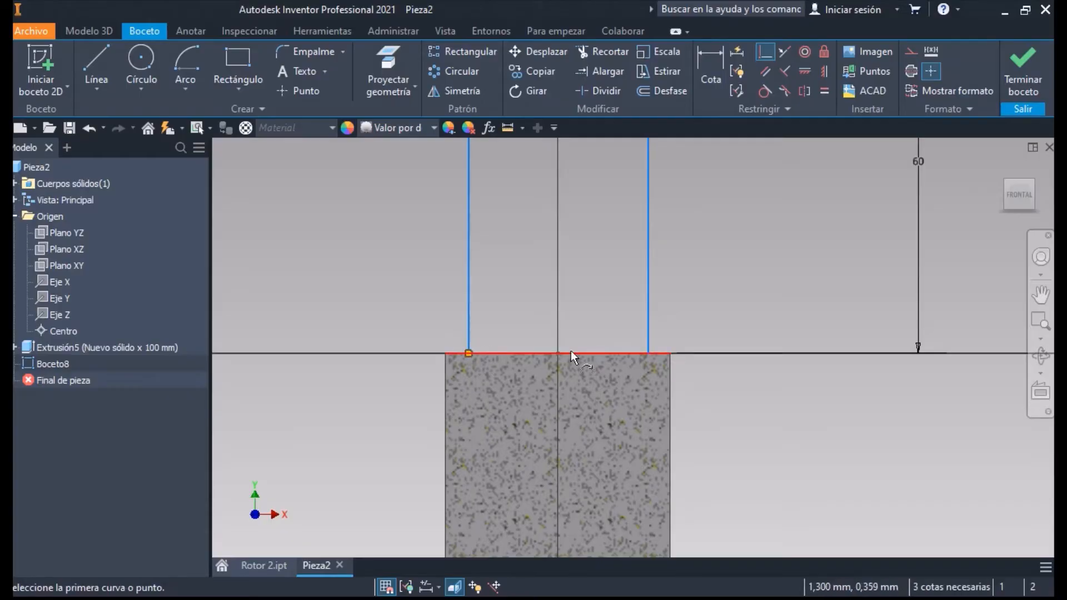
{"action": "left_click", "coordinate": [655, 355]}
{"action": "scroll", "coordinate": [655, 354], "scroll_direction": "up", "scroll_amount": 4}
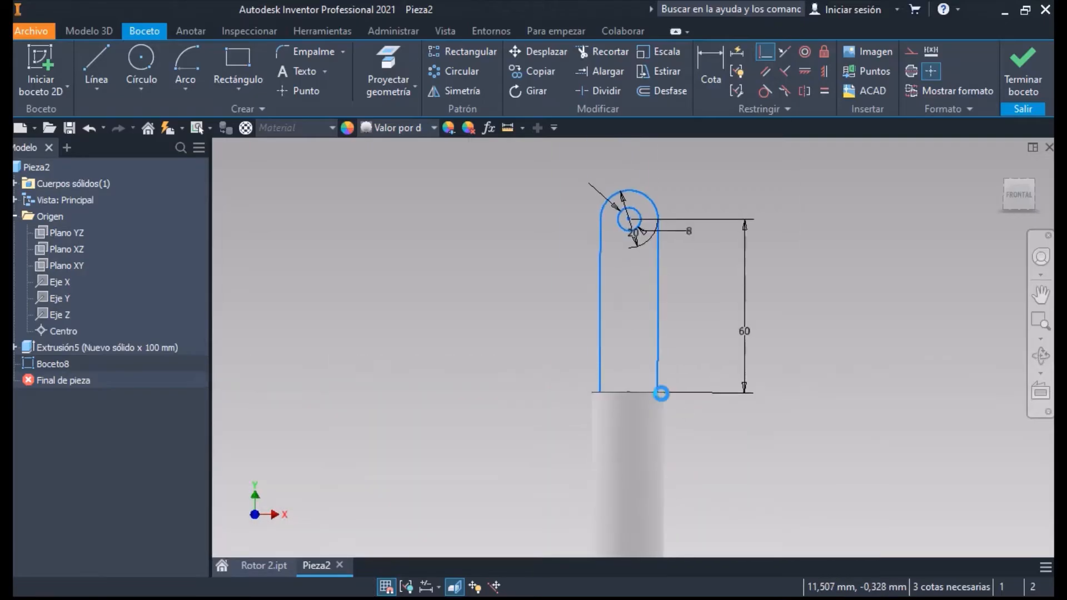
Extrude the rounded tab profile with its 8 mm hole 3 mm, joined to the cylinder
{"action": "key", "text": "e"}
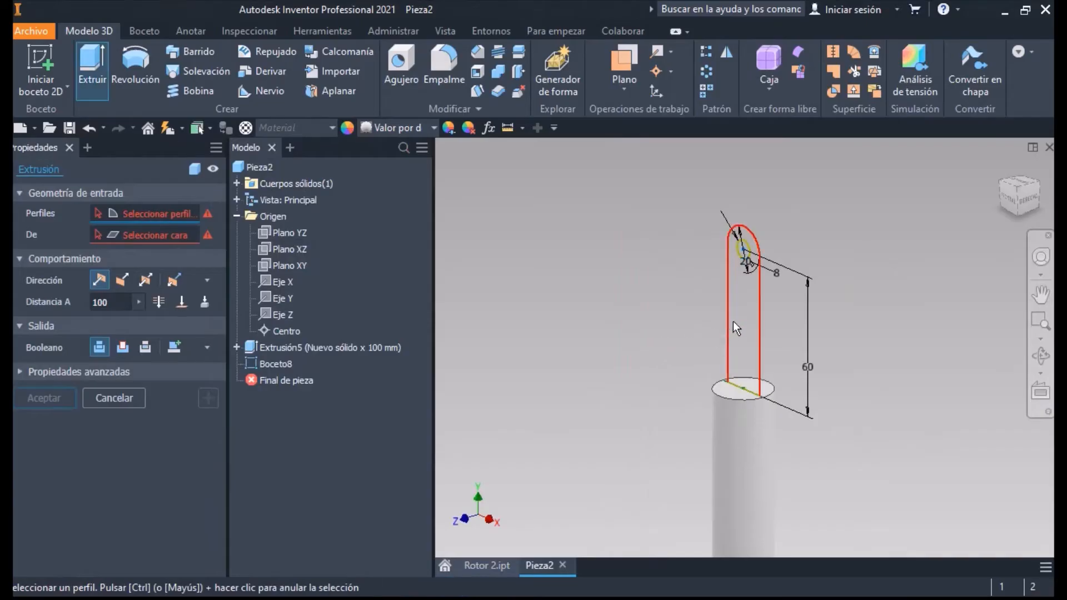
{"action": "left_click", "coordinate": [735, 325]}
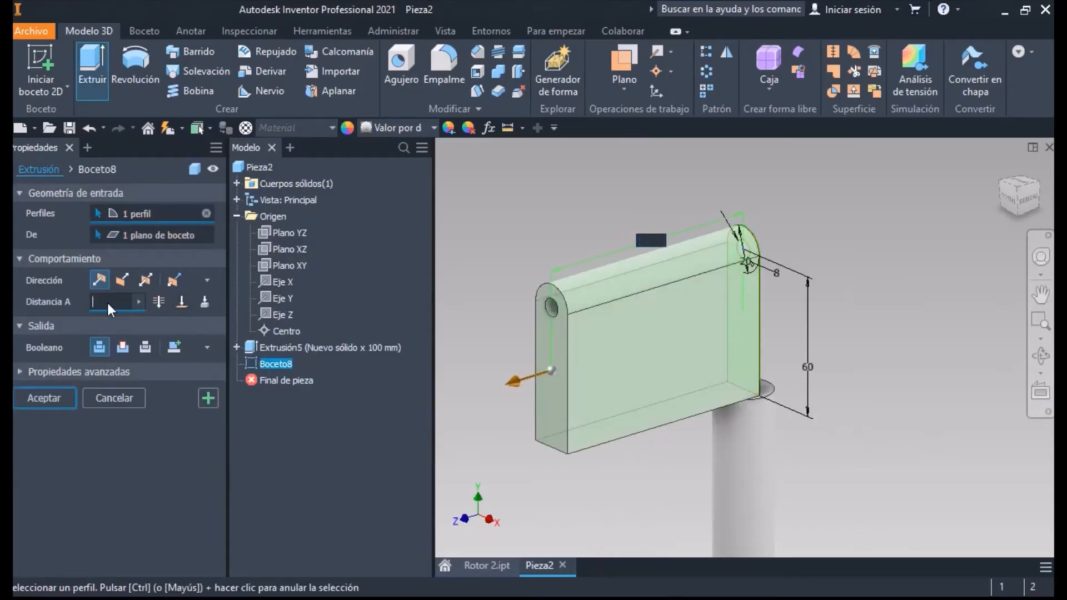
{"action": "left_click", "coordinate": [51, 390]}
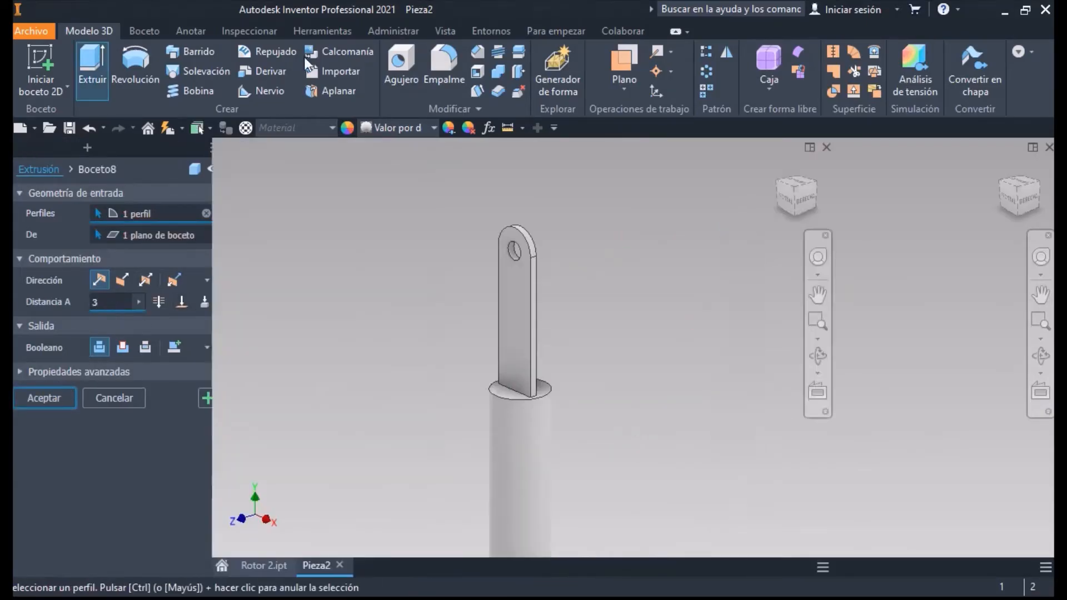
Chamfer the outline edges of the tab's front face by 1.5 mm
{"action": "left_click", "coordinate": [479, 54]}
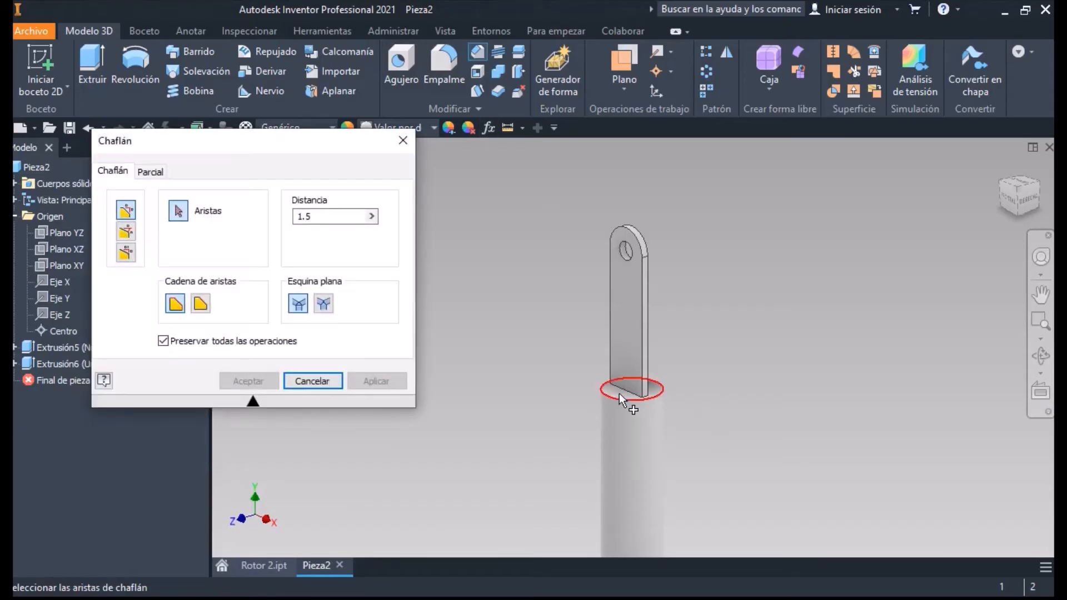
{"action": "left_click", "coordinate": [622, 385]}
{"action": "left_click", "coordinate": [646, 348]}
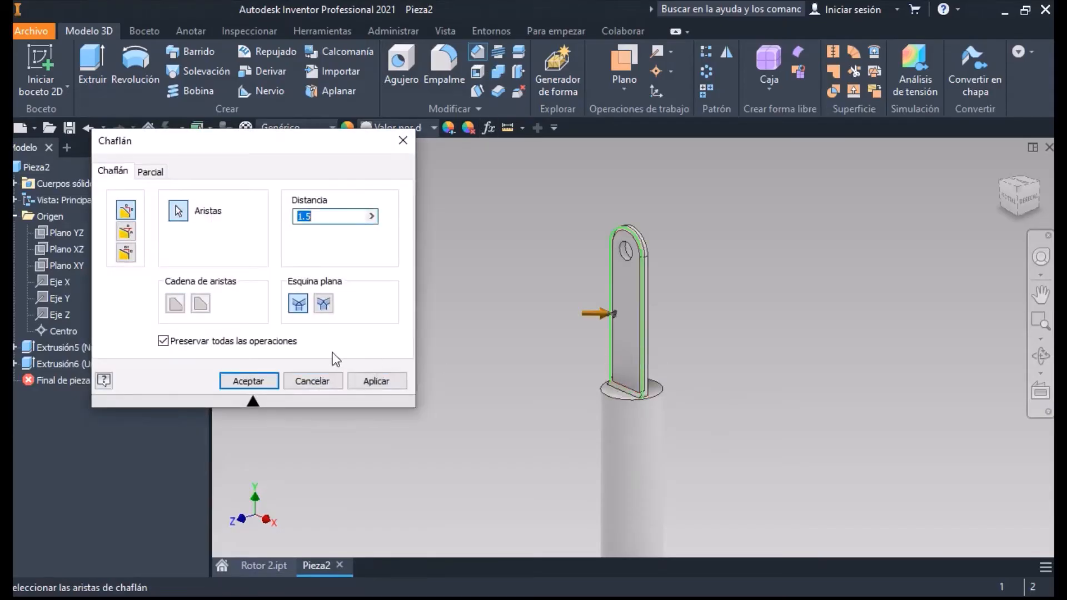
{"action": "left_click", "coordinate": [258, 380]}
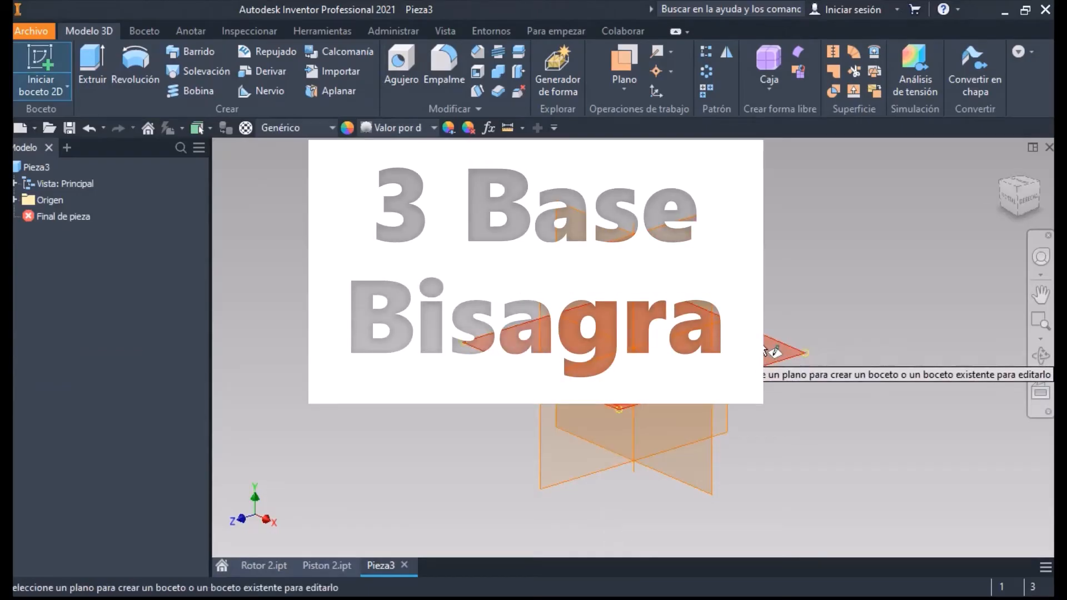
In the hinge base part, start a sketch on the horizontal origin plane and draw a 110 mm diameter circle centred on the origin
{"action": "left_click", "coordinate": [766, 349]}
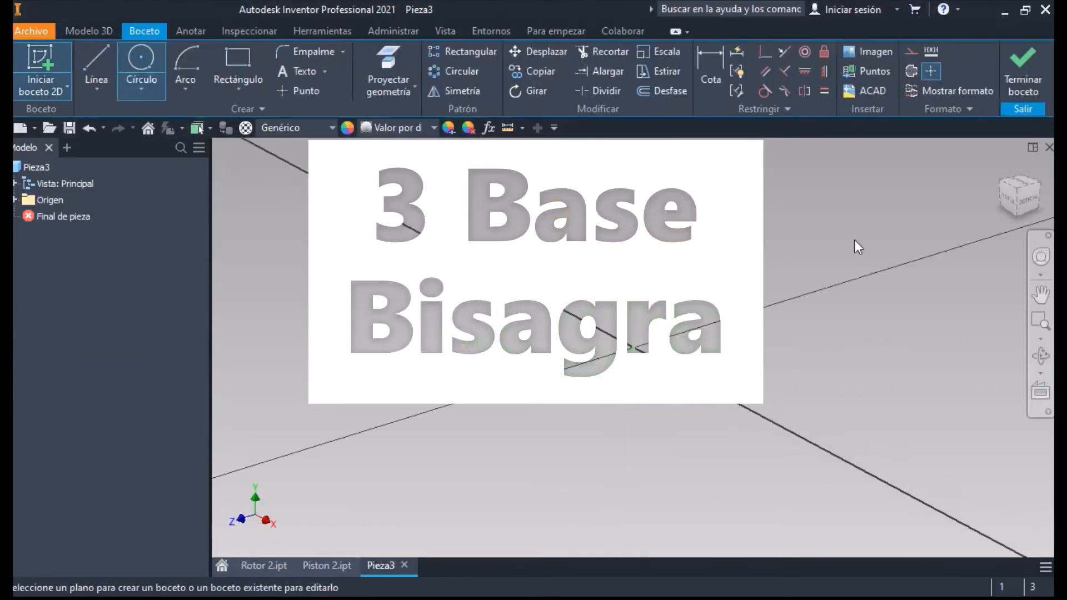
{"action": "left_click", "coordinate": [153, 54]}
{"action": "left_click", "coordinate": [633, 347]}
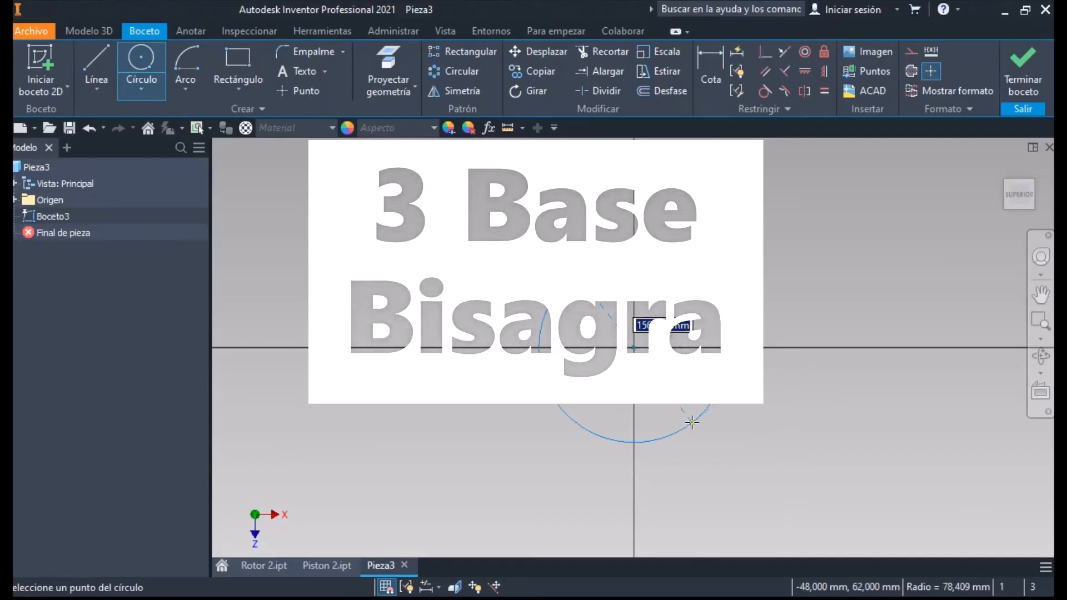
{"action": "type", "text": "55*2"}
{"action": "key", "text": "Return"}
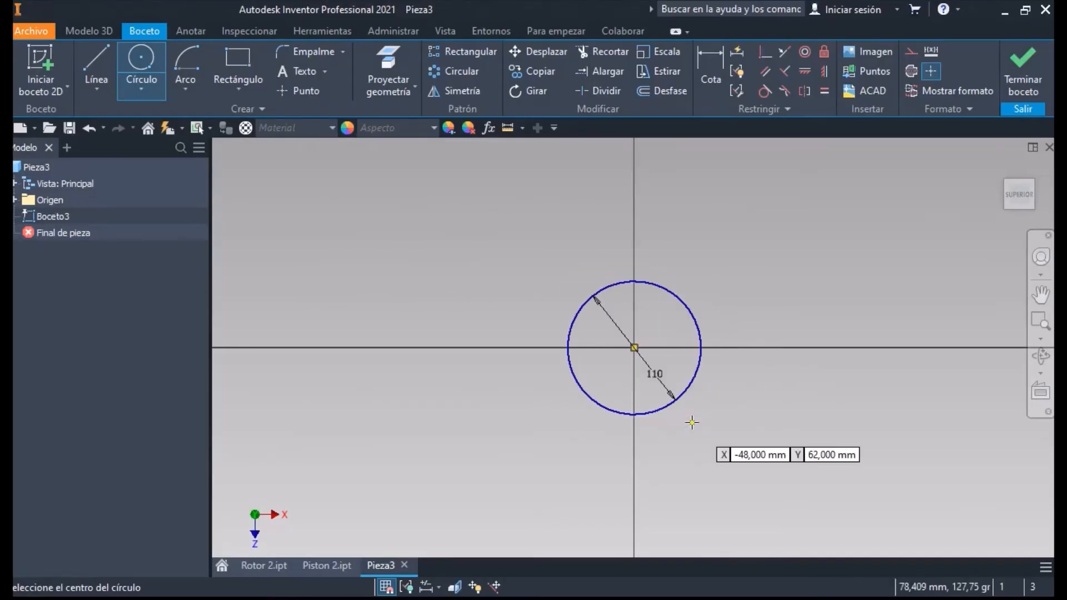
Draw a 25 mm and a 69 mm diameter circle, both centred on the origin inside the 110 mm circle
{"action": "left_click", "coordinate": [634, 348]}
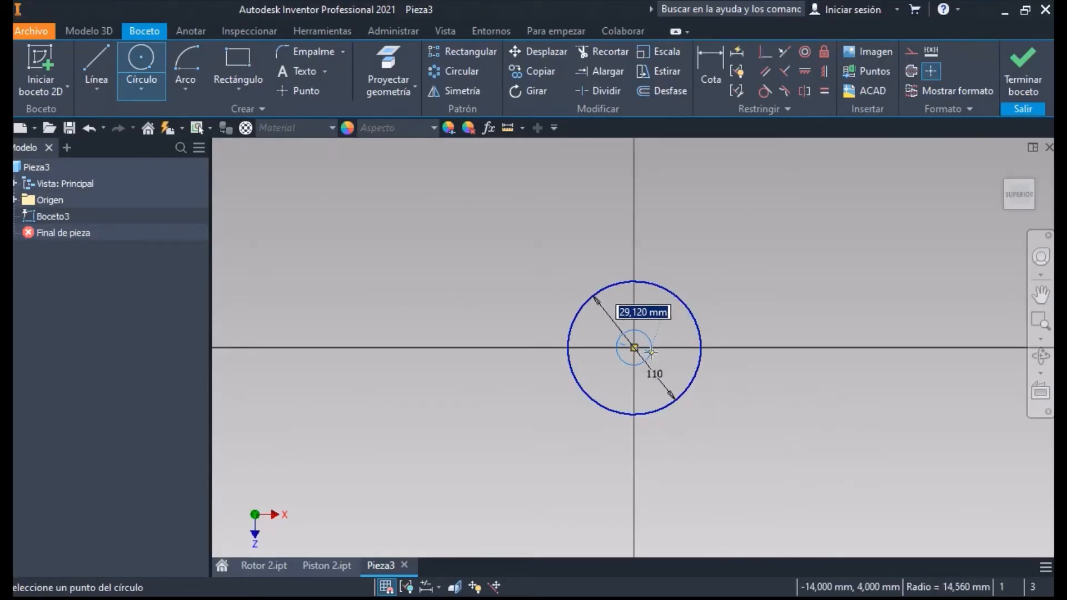
{"action": "type", "text": "25"}
{"action": "key", "text": "Return"}
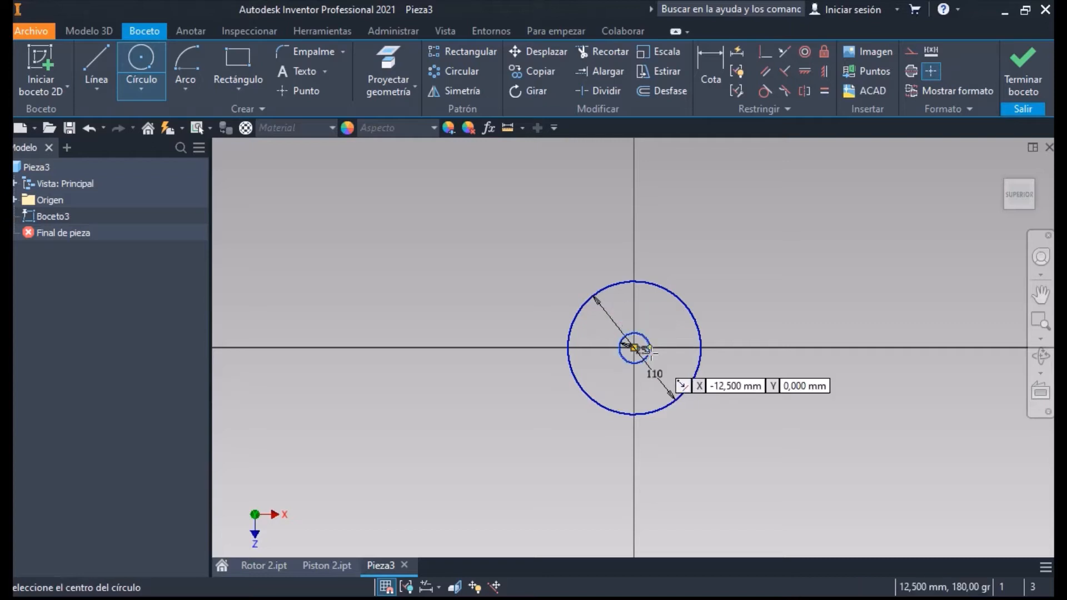
{"action": "left_click", "coordinate": [633, 348]}
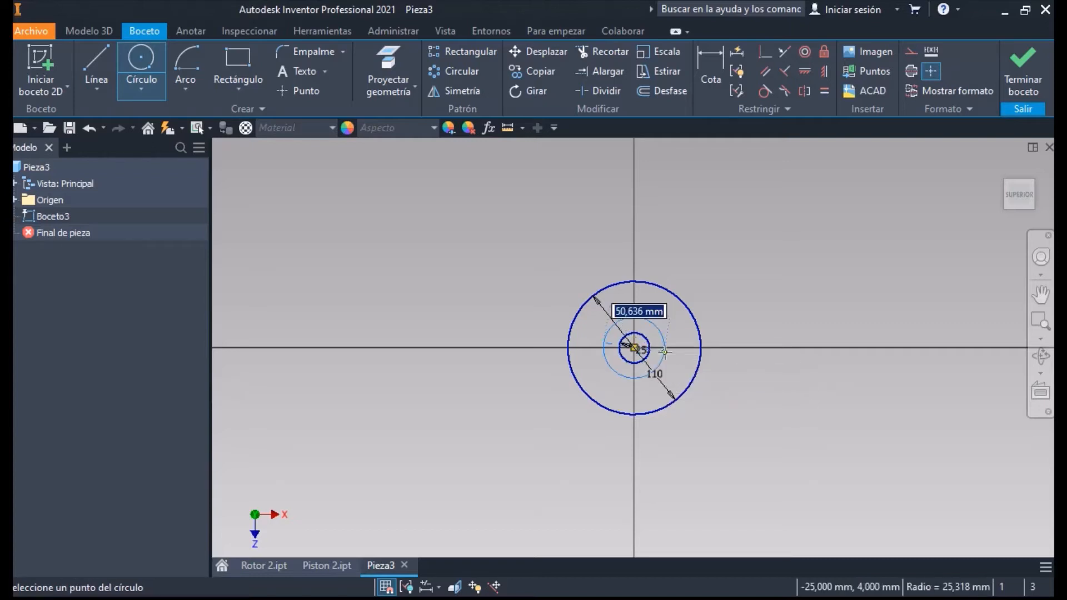
{"action": "type", "text": "69"}
{"action": "key", "text": "Return"}
{"action": "key", "text": "Escape"}
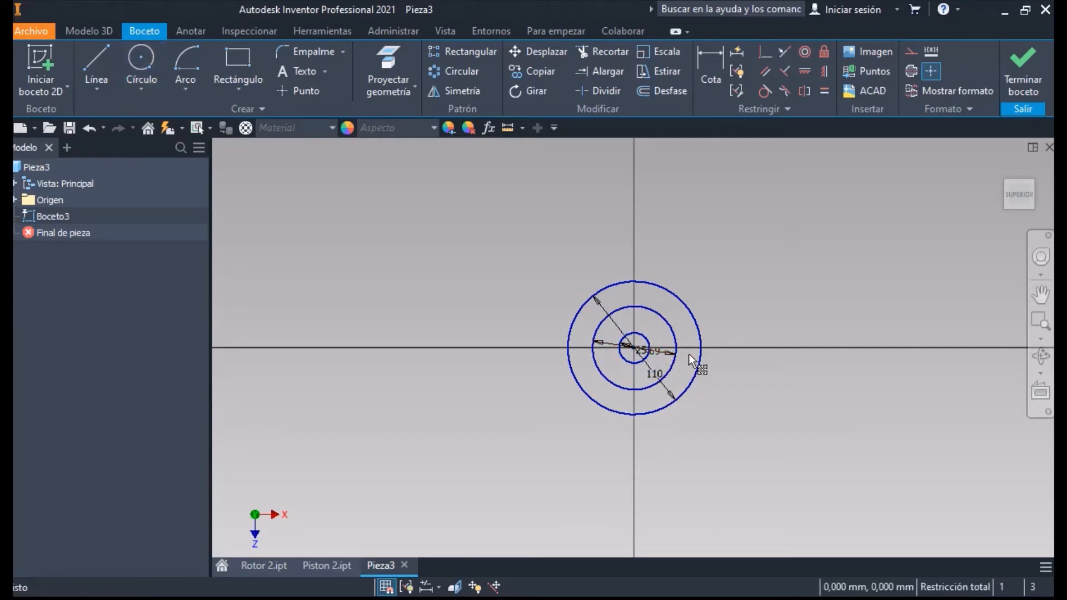
Set the middle circle's diameter to 60 mm
{"action": "scroll", "coordinate": [689, 353], "scroll_direction": "up", "scroll_amount": 8}
{"action": "scroll", "coordinate": [392, 284], "scroll_direction": "down", "scroll_amount": 2}
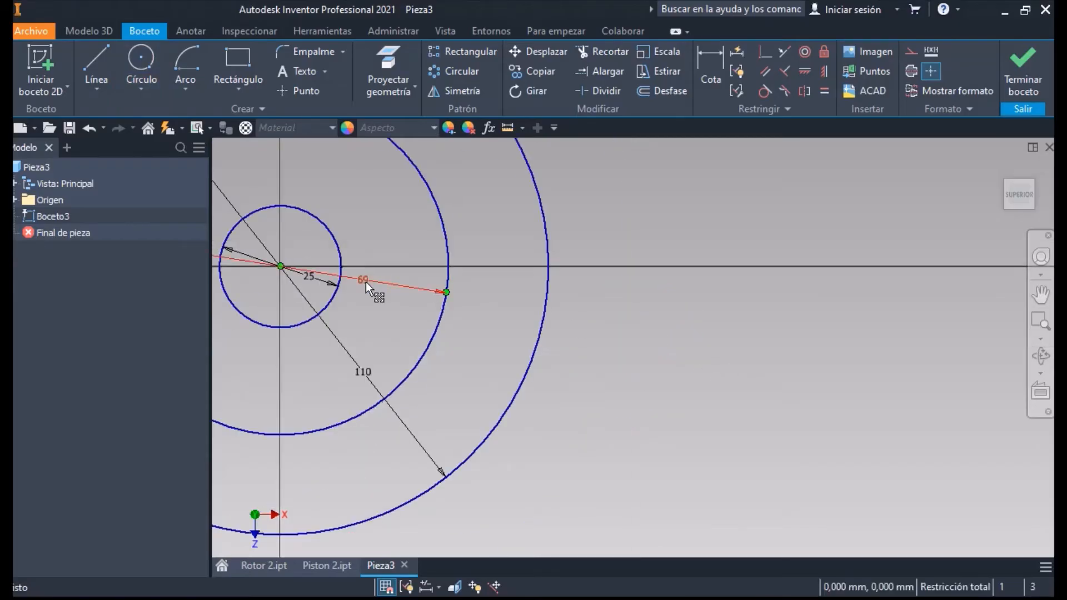
{"action": "double_click", "coordinate": [366, 282]}
{"action": "type", "text": "60"}
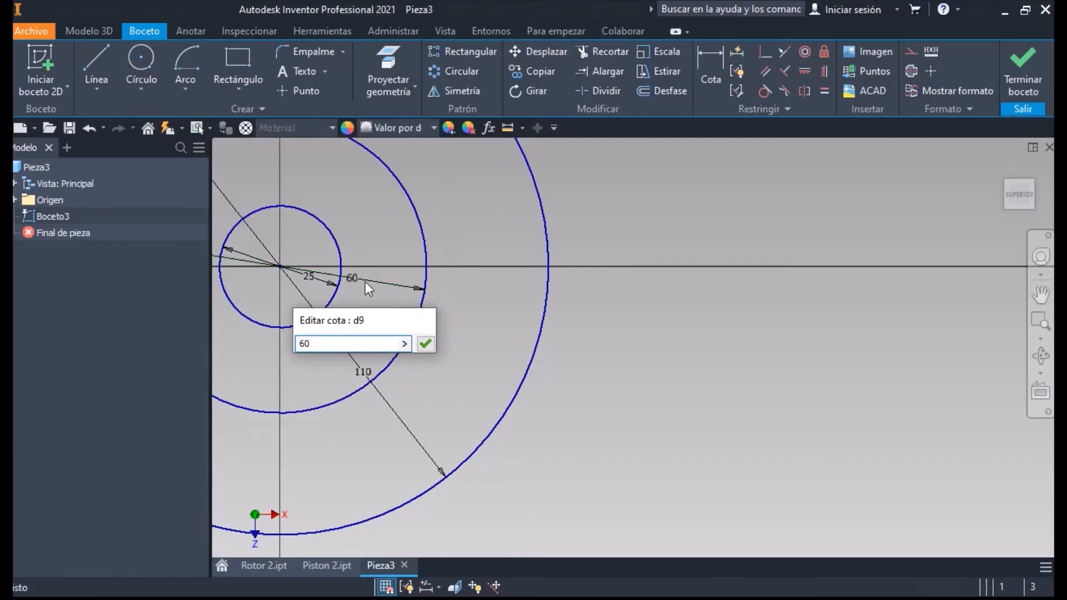
{"action": "key", "text": "Return"}
{"action": "mouse_move", "coordinate": [366, 282]}
{"action": "middle_mouse_down"}
{"action": "mouse_move", "coordinate": [510, 369]}
{"action": "mouse_move", "coordinate": [565, 369]}
{"action": "mouse_move", "coordinate": [577, 401]}
{"action": "middle_mouse_up"}
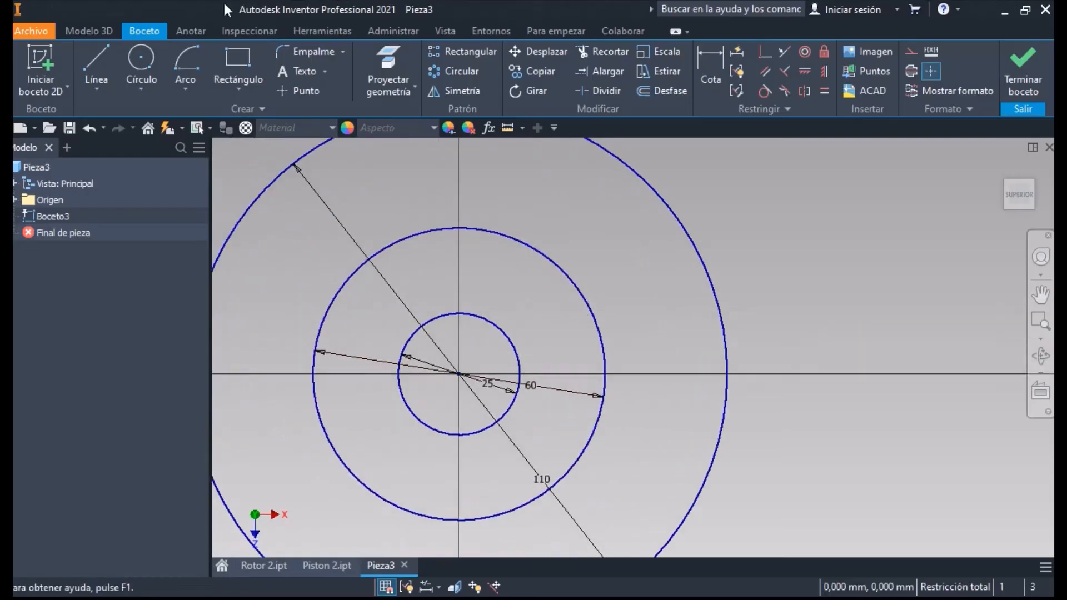
Draw a vertical line up from the origin and a slanted line from the origin up to the left, both past the 60 mm circle
{"action": "key", "text": "l"}
{"action": "left_click", "coordinate": [459, 374]}
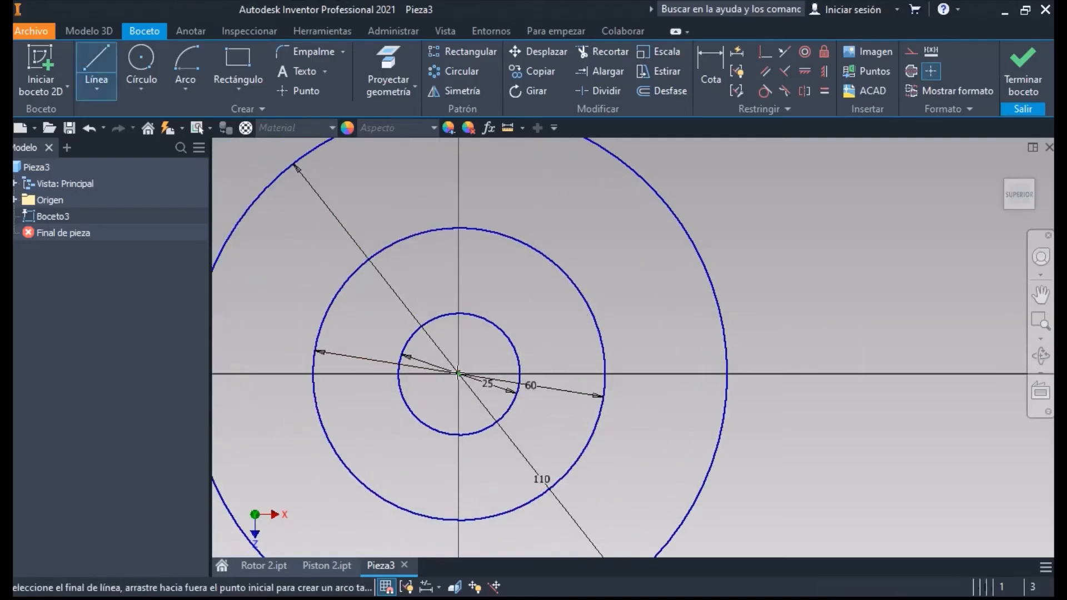
{"action": "left_click", "coordinate": [459, 179]}
{"action": "key", "text": "Escape"}
{"action": "key", "text": "l"}
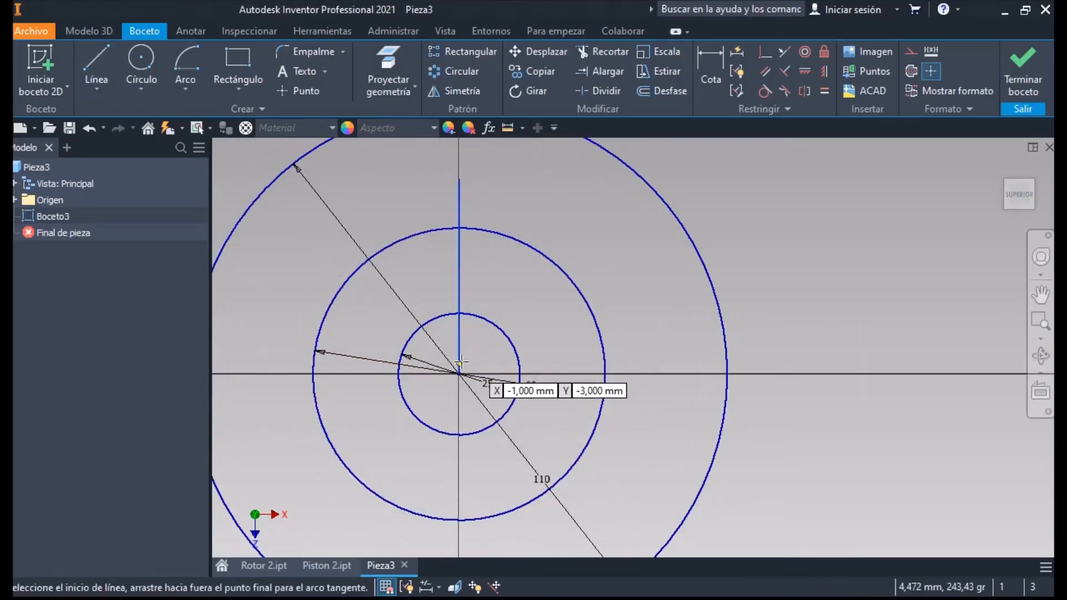
{"action": "left_click", "coordinate": [458, 373]}
{"action": "left_click", "coordinate": [344, 198]}
{"action": "key", "text": "Escape"}
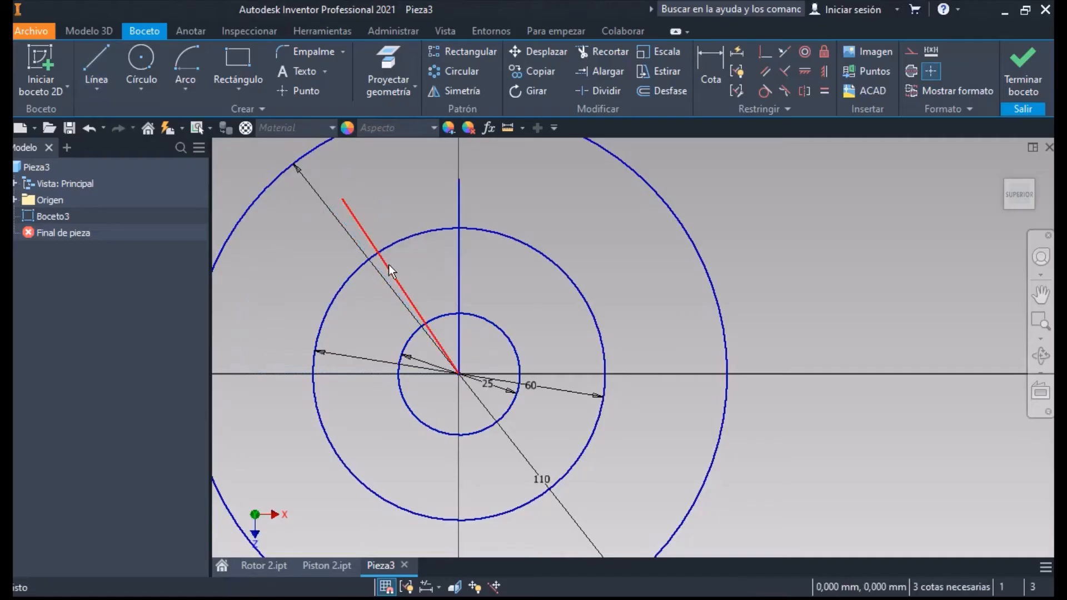
Dimension the angle between the slanted line and the vertical line as 45 degrees
{"action": "left_click", "coordinate": [396, 283]}
{"action": "left_click", "coordinate": [458, 266]}
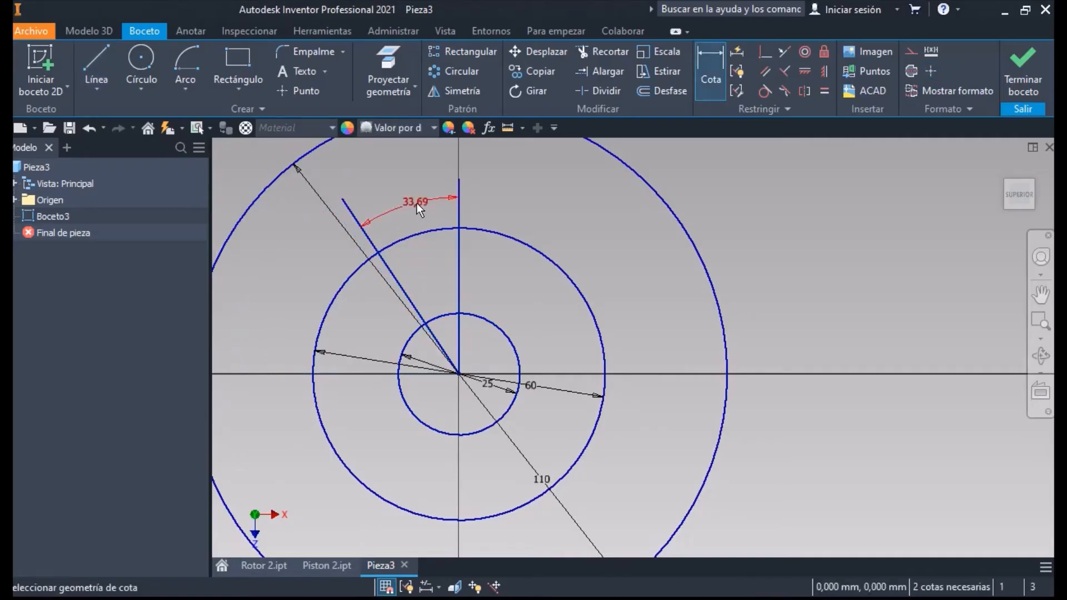
{"action": "left_click", "coordinate": [415, 203]}
{"action": "type", "text": "45"}
{"action": "key", "text": "Return"}
{"action": "key", "text": "Escape"}
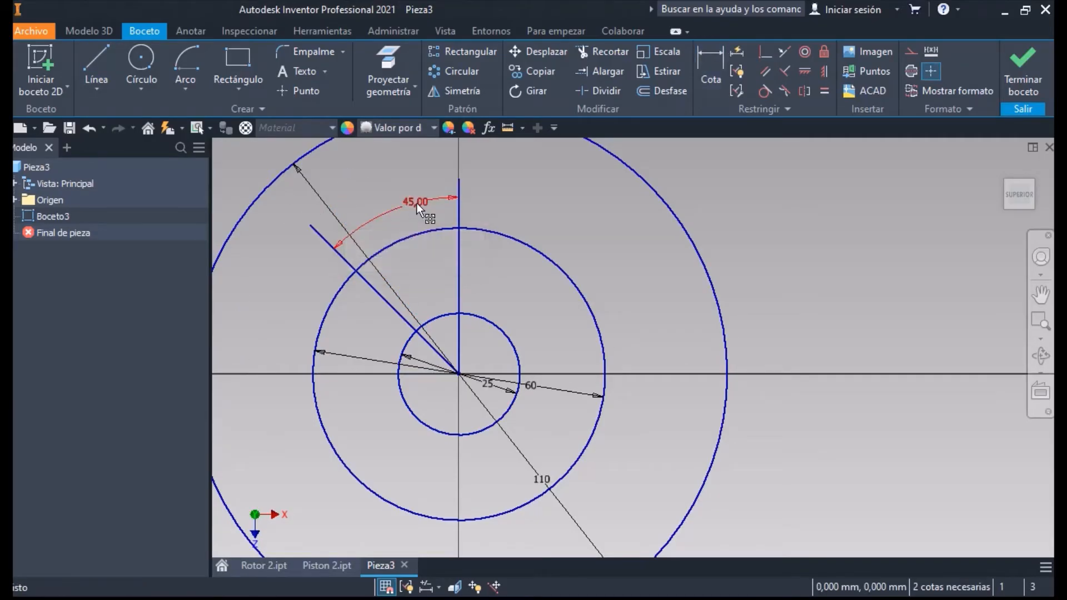
Convert the 60 mm circle, the vertical line and the slanted line to construction geometry
{"action": "left_click", "coordinate": [486, 233]}
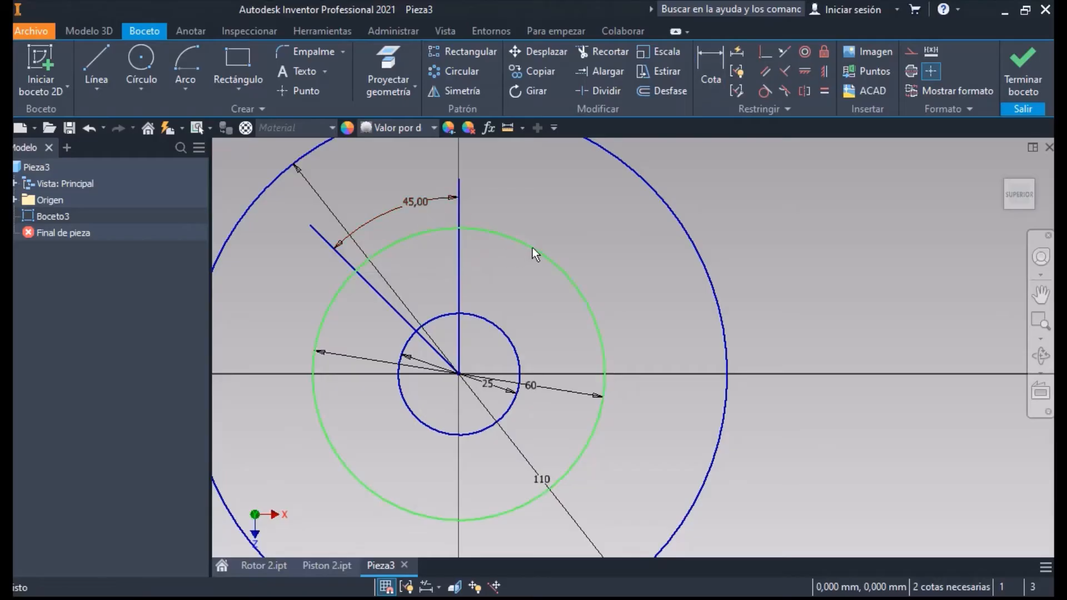
{"action": "left_click", "coordinate": [456, 272], "text": "ctrl"}
{"action": "left_click", "coordinate": [382, 296], "text": "ctrl"}
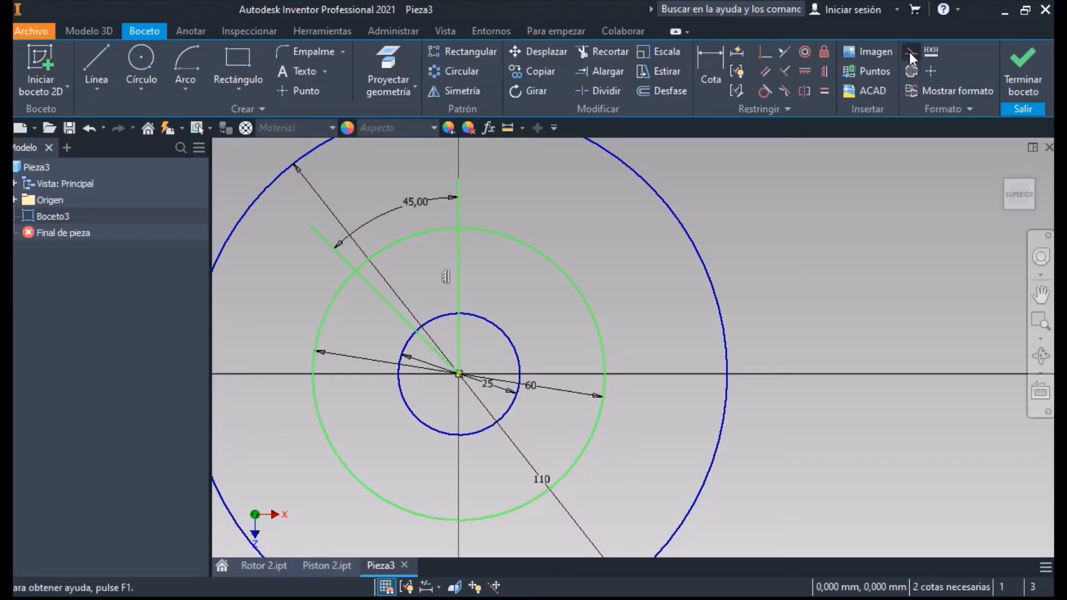
Draw a circle of diameter 12.5*2 mm centred on the intersection of the slanted line and the 60 mm construction circle
{"action": "left_click", "coordinate": [140, 55]}
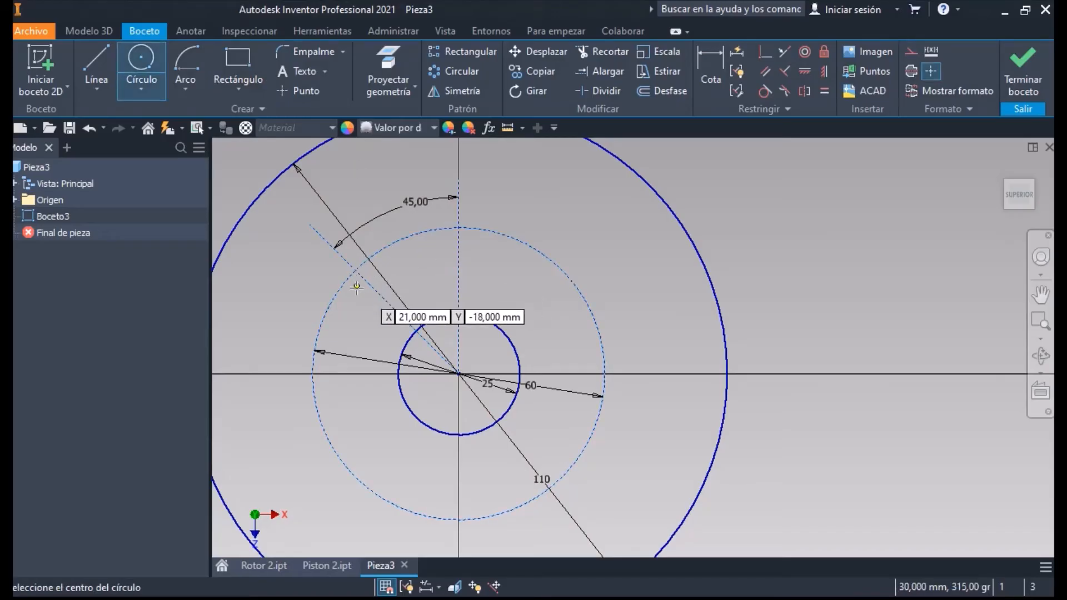
{"action": "right_click", "coordinate": [357, 295]}
{"action": "mouse_move", "coordinate": [367, 370]}
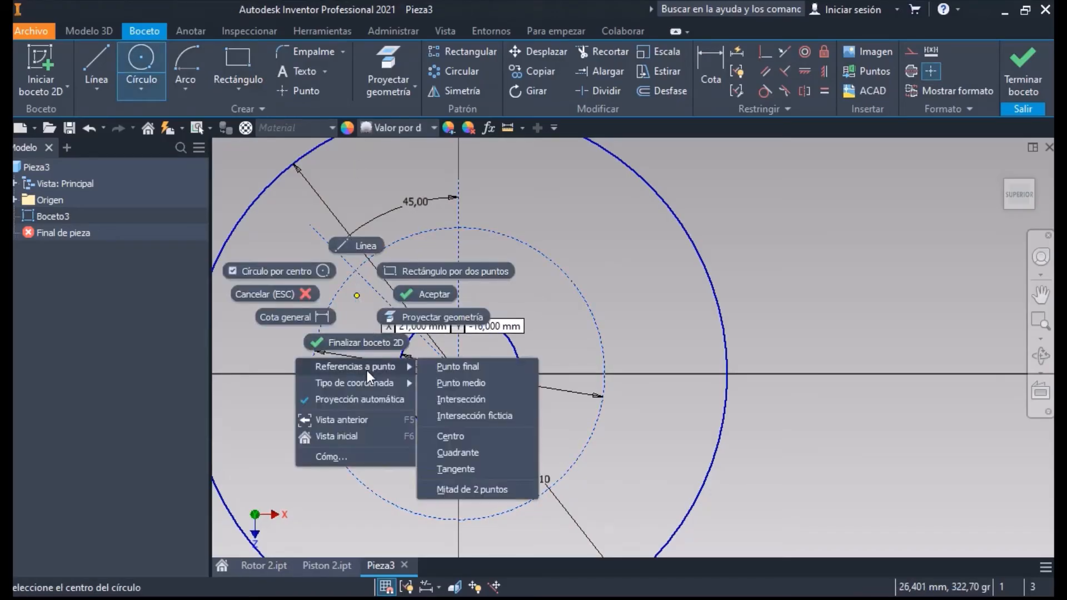
{"action": "left_click", "coordinate": [475, 400]}
{"action": "left_click", "coordinate": [356, 271]}
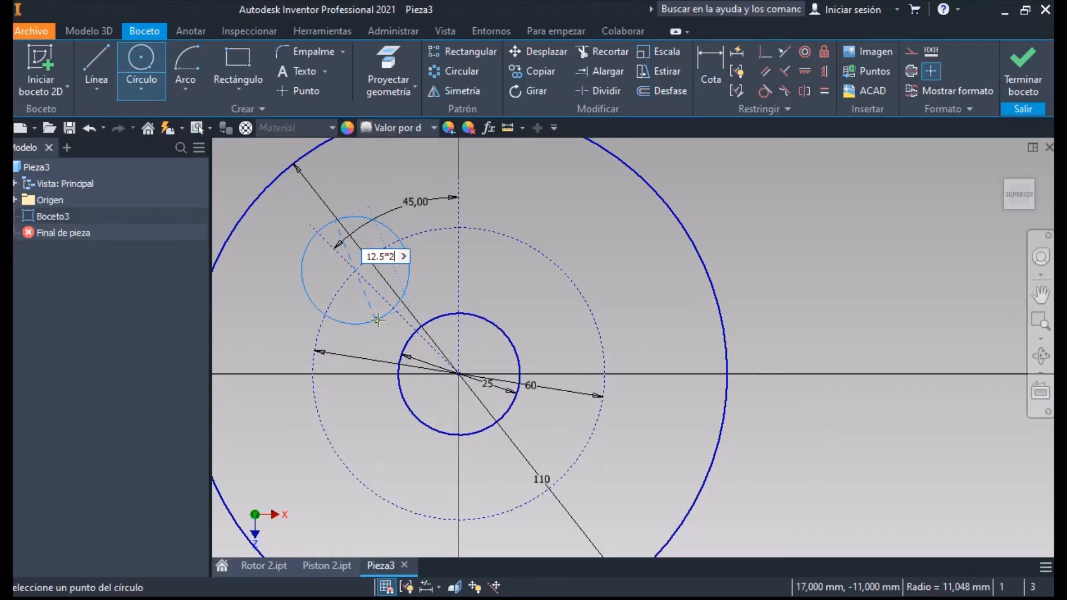
{"action": "key", "text": "Return"}
{"action": "key", "text": "Escape"}
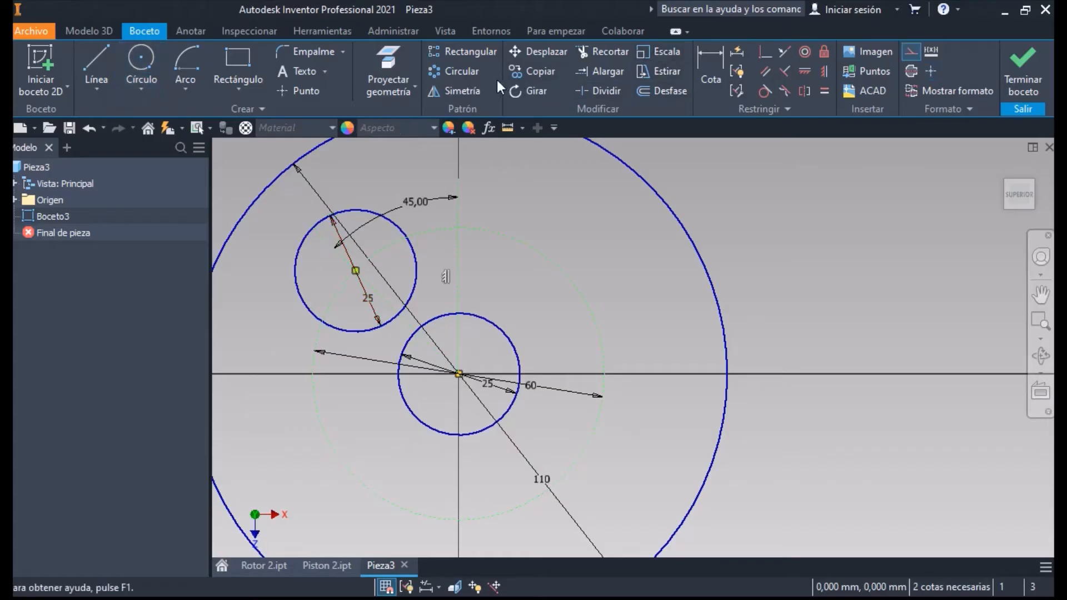
Mirror the 25 mm circle on the construction circle, together with the slanted line, about the vertical construction line
{"action": "left_click", "coordinate": [454, 91]}
{"action": "left_click", "coordinate": [416, 278]}
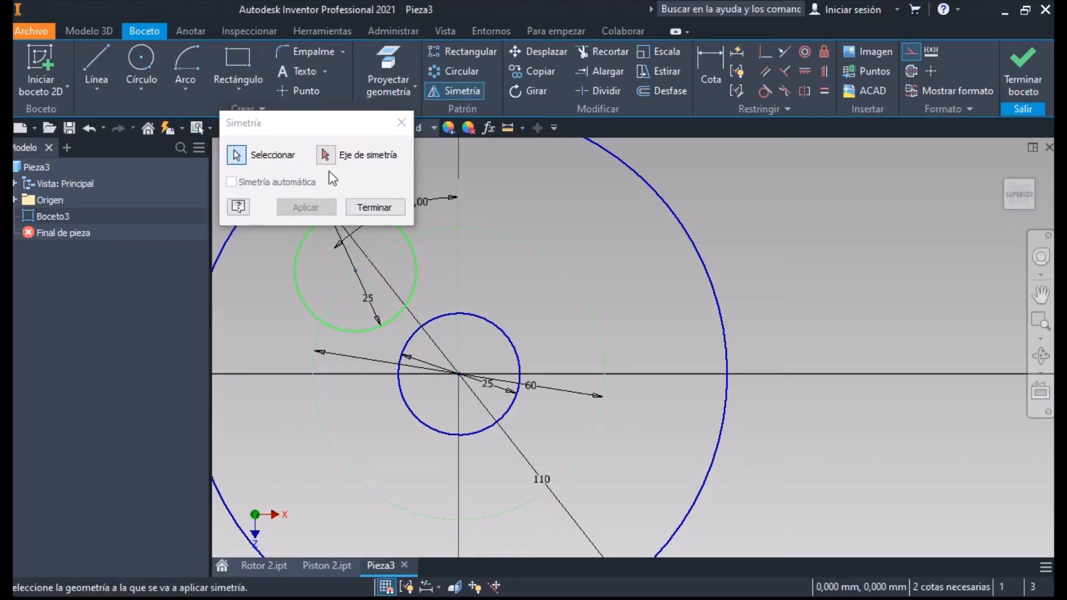
{"action": "left_click", "coordinate": [326, 155]}
{"action": "left_click", "coordinate": [459, 208]}
{"action": "left_click", "coordinate": [326, 210]}
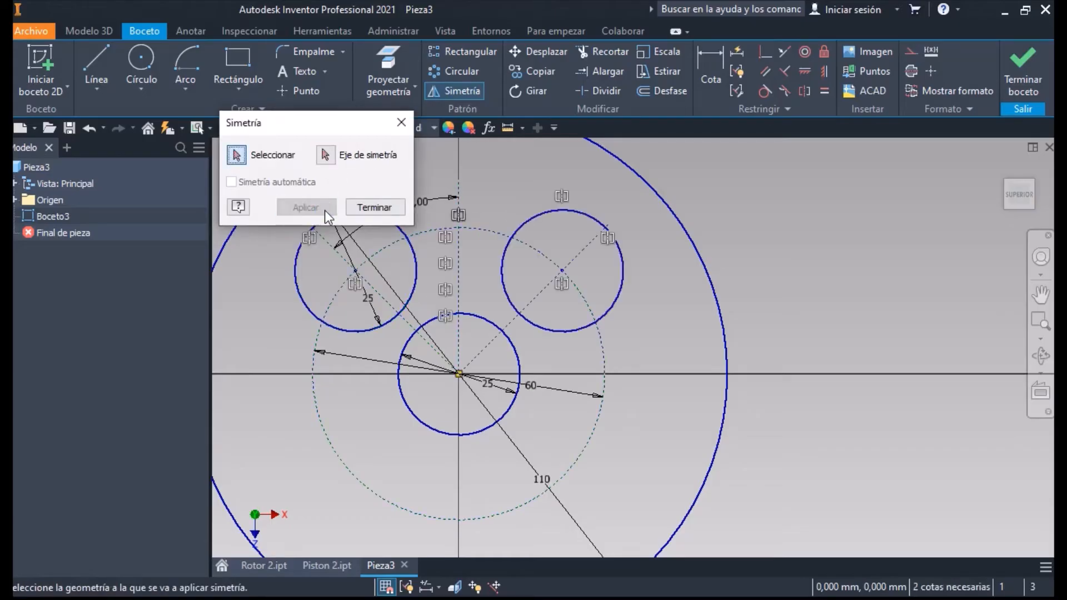
{"action": "left_click", "coordinate": [374, 207]}
Draw two origin-centred circles, one touching the outer side and one the inner side of the two mirrored circles
{"action": "left_click", "coordinate": [146, 62]}
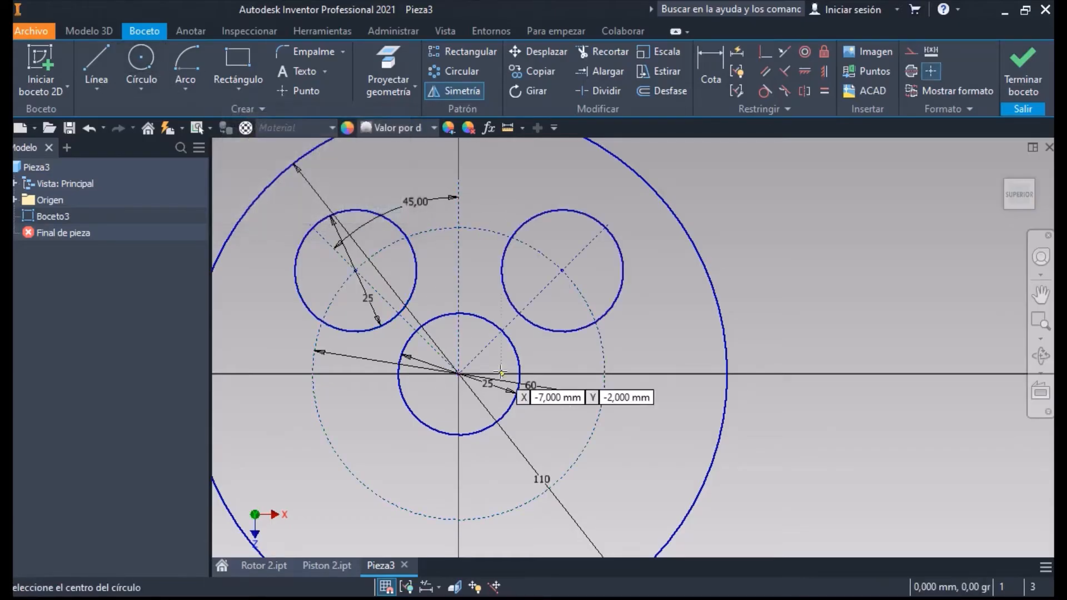
{"action": "left_click", "coordinate": [459, 375]}
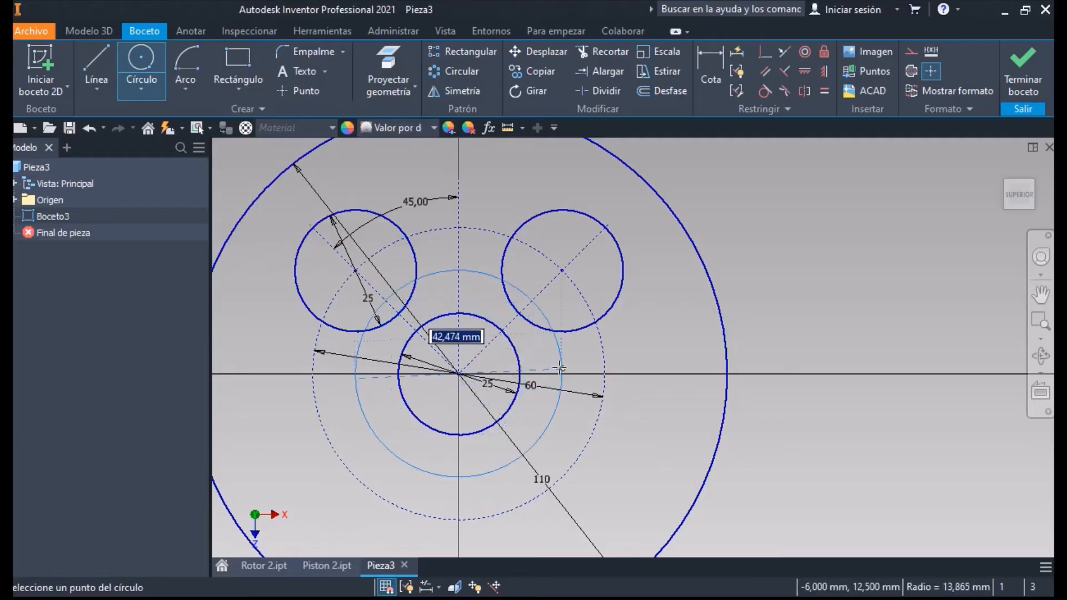
{"action": "left_click", "coordinate": [605, 230]}
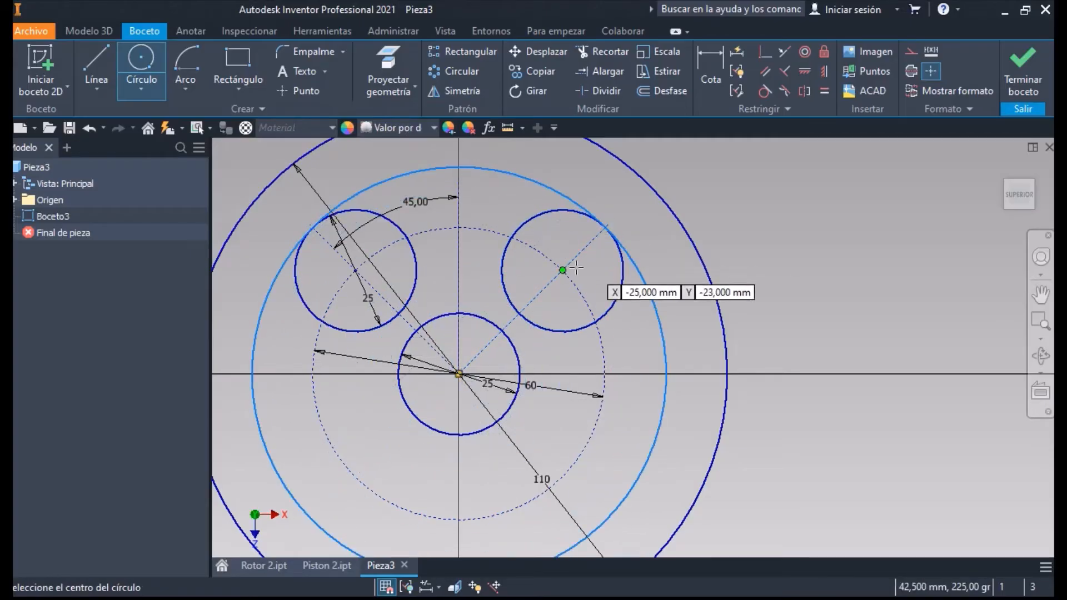
{"action": "left_click", "coordinate": [460, 374]}
{"action": "left_click", "coordinate": [520, 317]}
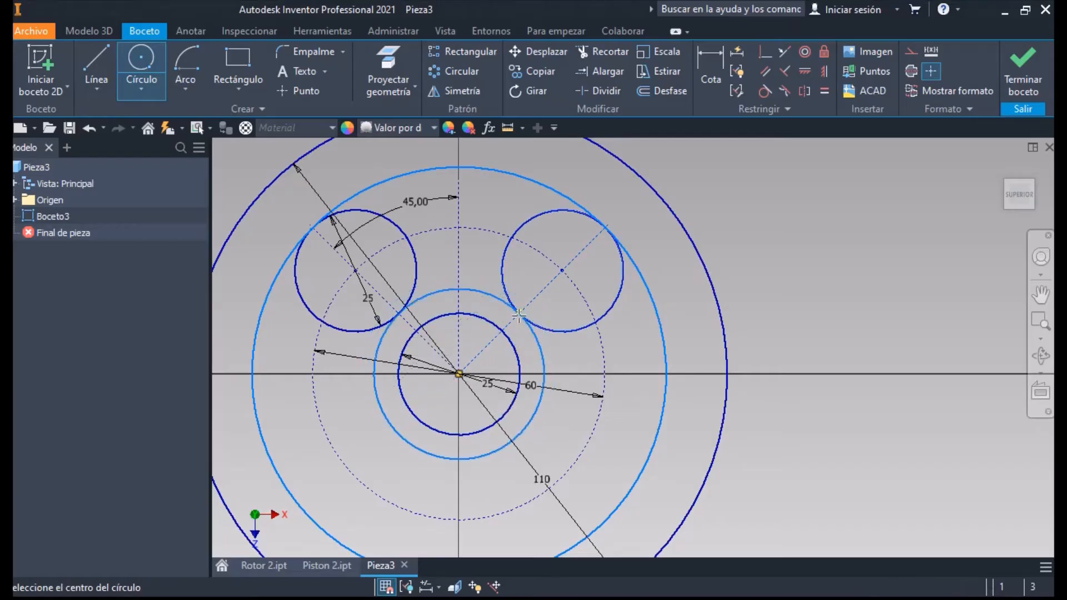
Trim the tangent circles and the inner portions of the two end circles to leave a closed curved slot above the origin
{"action": "key", "text": "x"}
{"action": "left_click", "coordinate": [543, 359]}
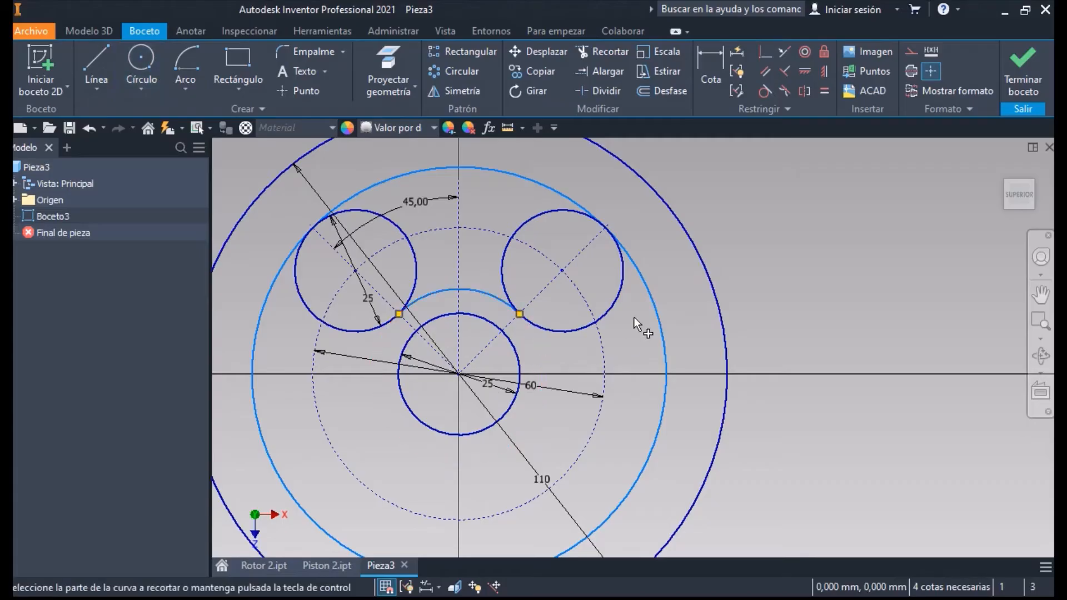
{"action": "left_click", "coordinate": [659, 324]}
{"action": "left_click", "coordinate": [505, 251]}
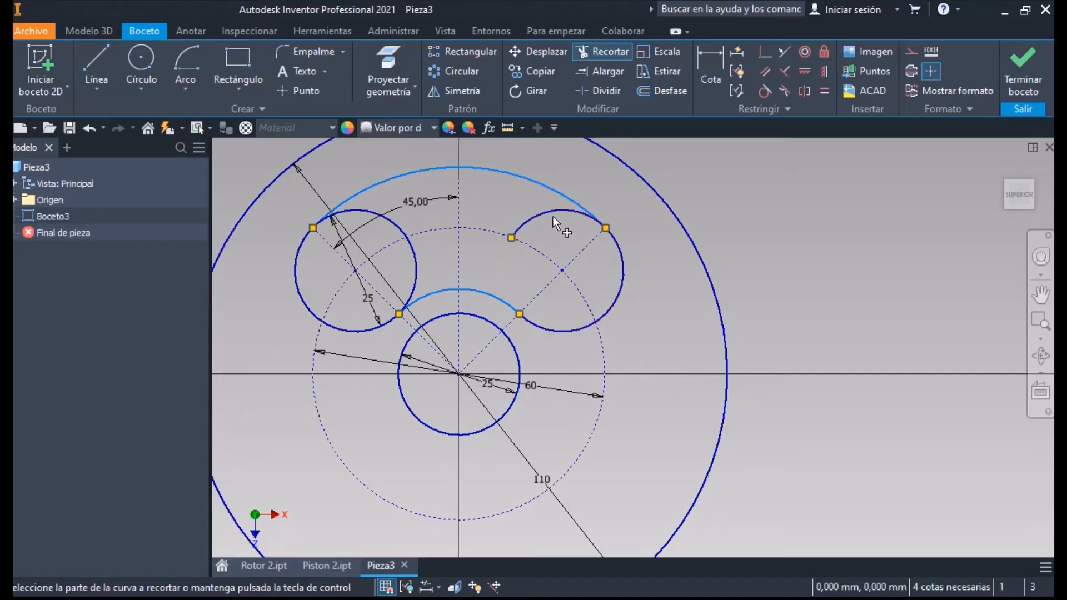
{"action": "left_click", "coordinate": [413, 265]}
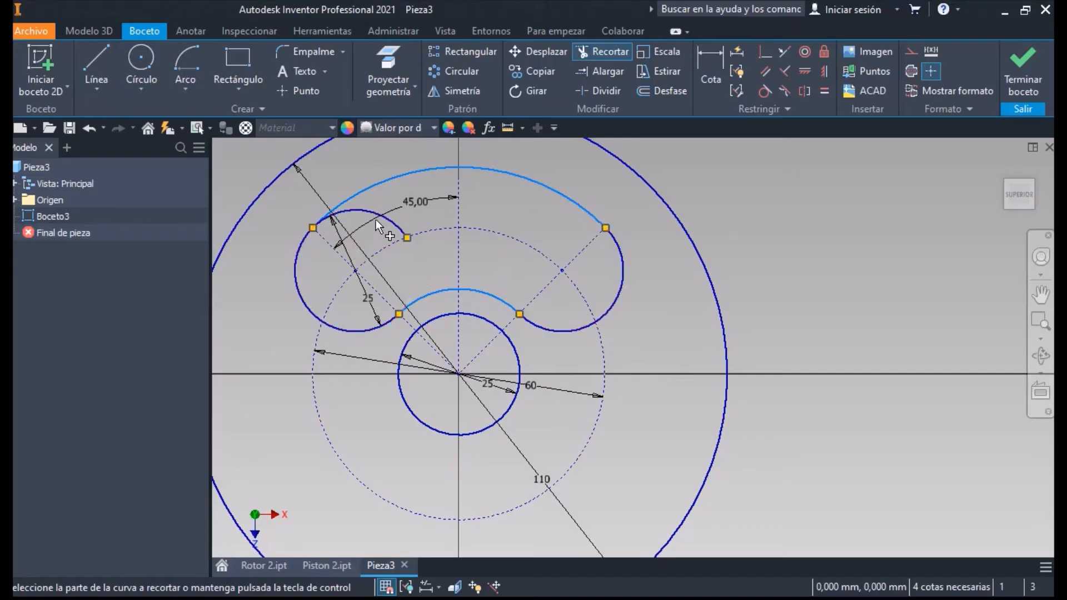
{"action": "key", "text": "l"}
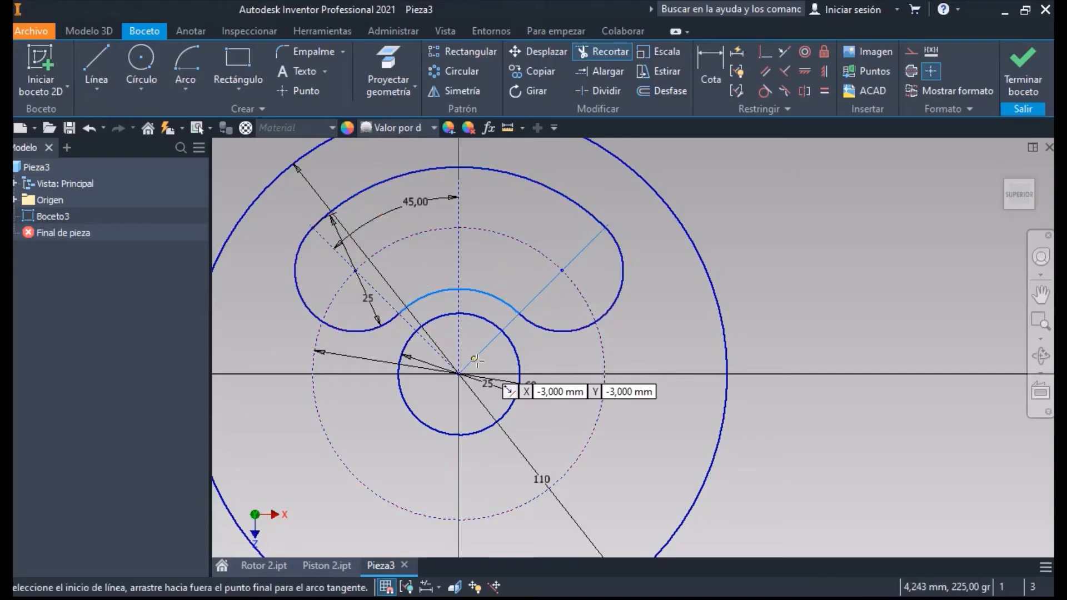
{"action": "left_click", "coordinate": [458, 373]}
{"action": "left_click", "coordinate": [620, 374]}
{"action": "key", "text": "Escape"}
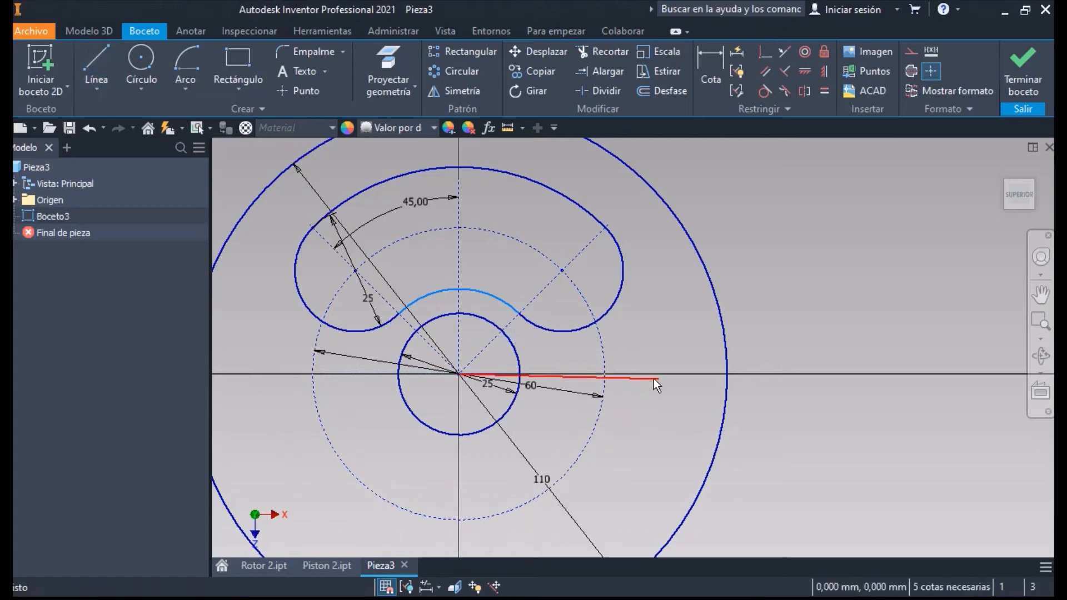
{"action": "key", "text": "ctrl+z"}
Draw a horizontal line from the origin to the right, past the 60 mm circle, and convert it to construction geometry
{"action": "key", "text": "l"}
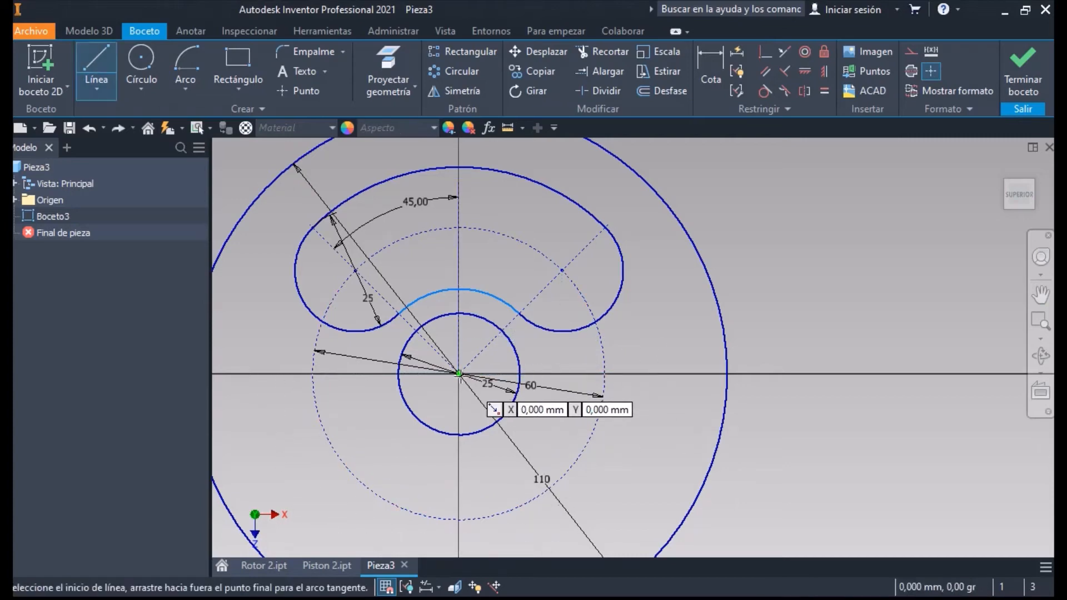
{"action": "left_click", "coordinate": [458, 373]}
{"action": "left_click", "coordinate": [665, 374]}
{"action": "right_click", "coordinate": [649, 374]}
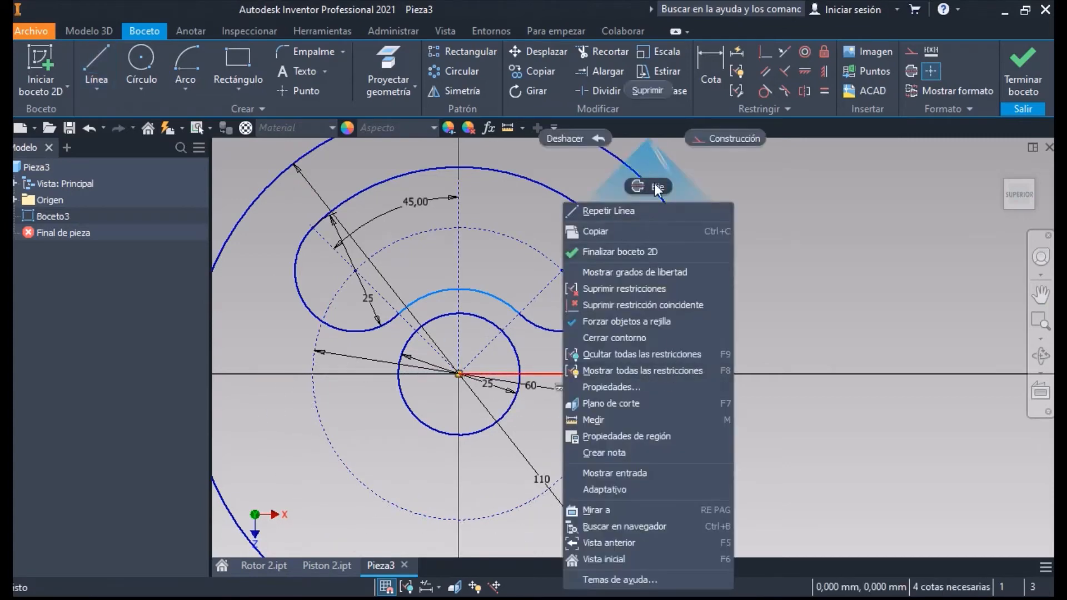
{"action": "left_click", "coordinate": [722, 146]}
Mirror the four arcs of the curved slot about the horizontal construction line
{"action": "left_click", "coordinate": [458, 93]}
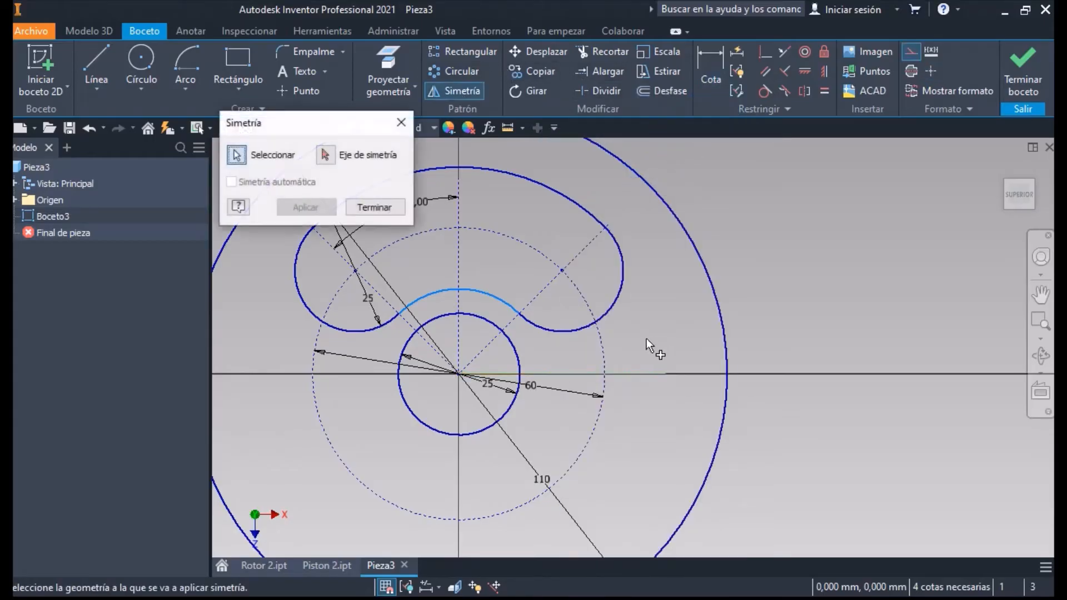
{"action": "left_click", "coordinate": [609, 309]}
{"action": "left_click", "coordinate": [475, 288]}
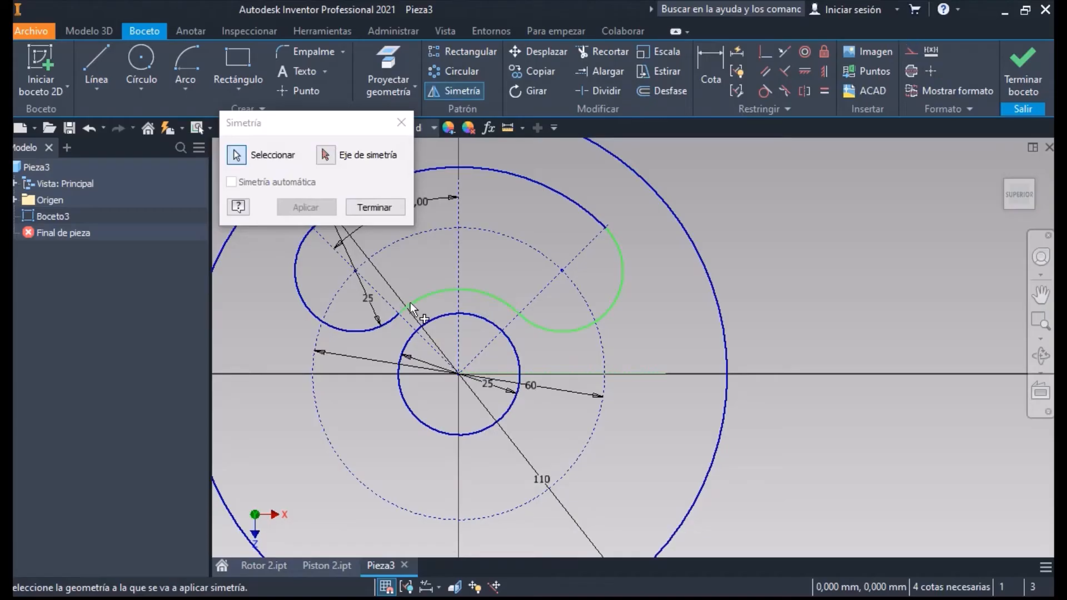
{"action": "left_click", "coordinate": [386, 322]}
{"action": "left_click", "coordinate": [568, 201]}
{"action": "left_click", "coordinate": [357, 160]}
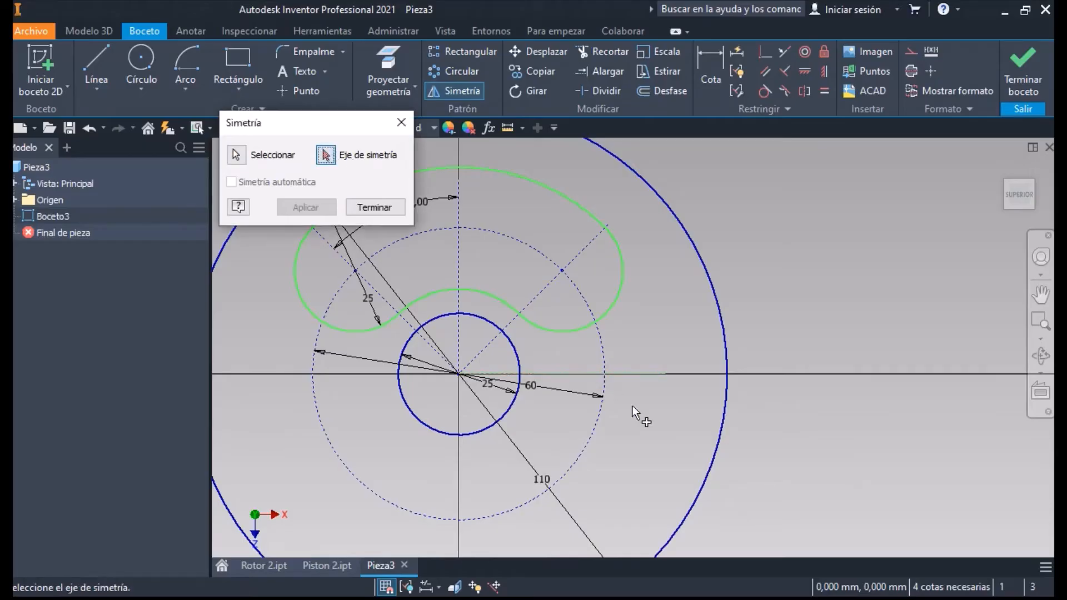
{"action": "left_click", "coordinate": [631, 374]}
{"action": "left_click", "coordinate": [305, 207]}
{"action": "left_click", "coordinate": [375, 207]}
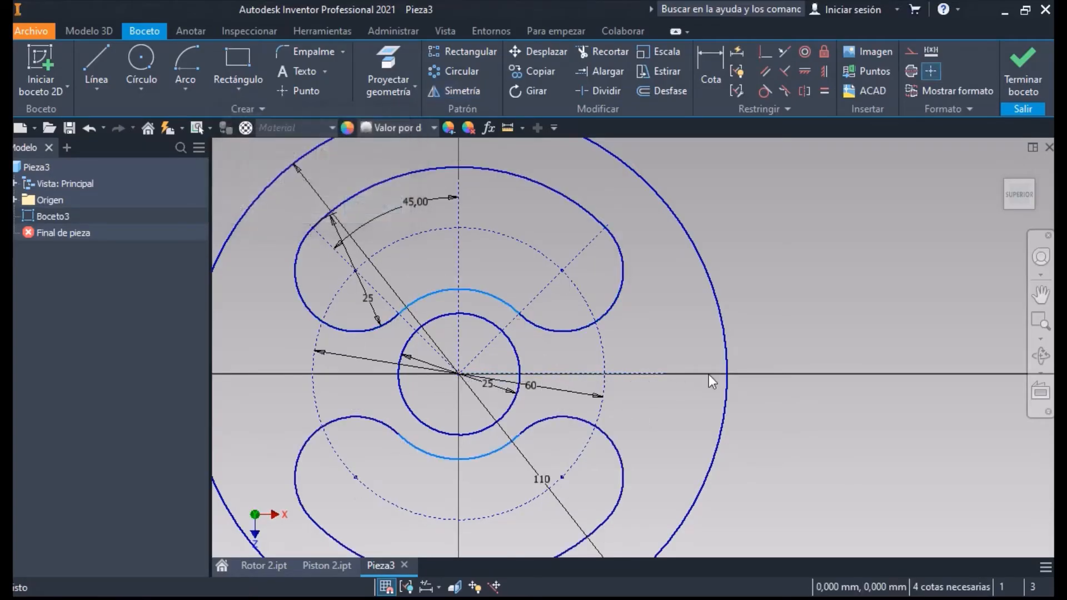
Draw three lines from the 110 mm circle's left quadrant, 90 mm down, 110 mm across and up to its right quadrant, and trim the circle's lower half
{"action": "scroll", "coordinate": [710, 372], "scroll_direction": "down", "scroll_amount": 3}
{"action": "middle_click_drag", "start_coordinate": [710, 360], "coordinate": [744, 260]}
{"action": "key", "text": "l"}
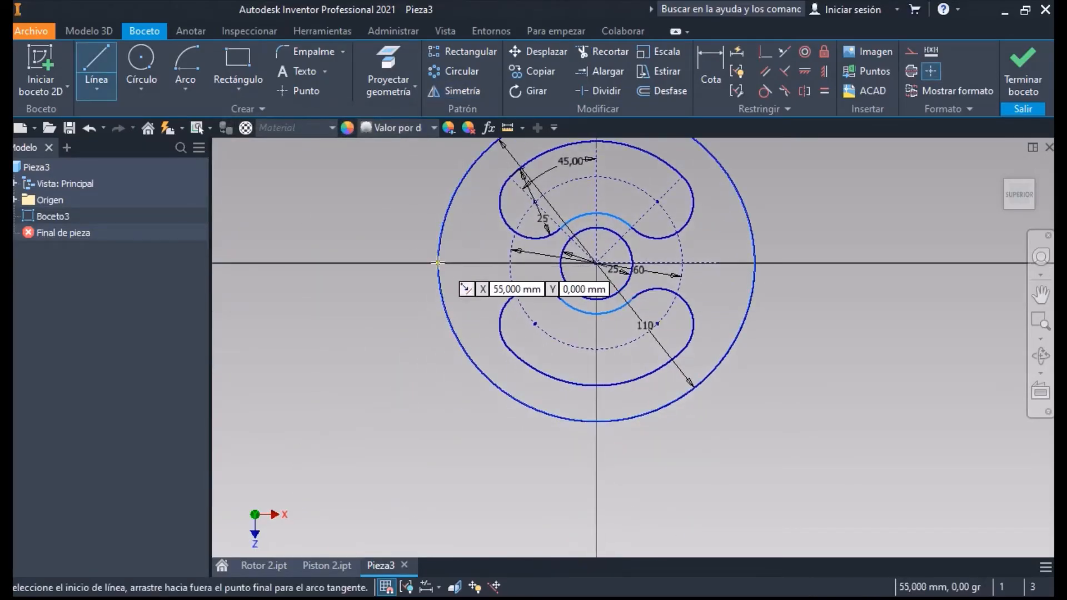
{"action": "left_click", "coordinate": [438, 263]}
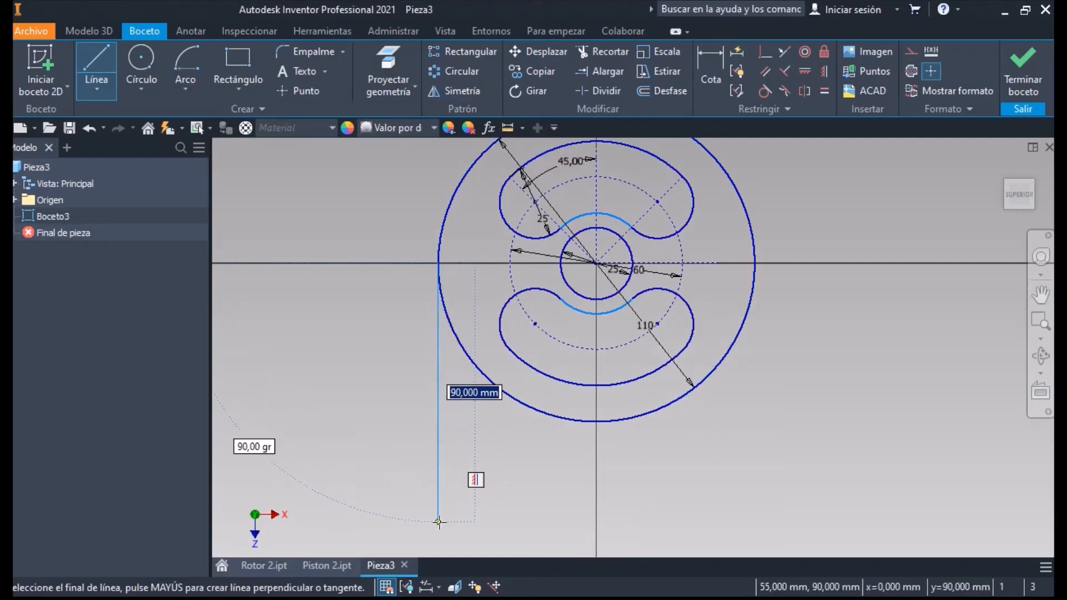
{"action": "left_click", "coordinate": [438, 522]}
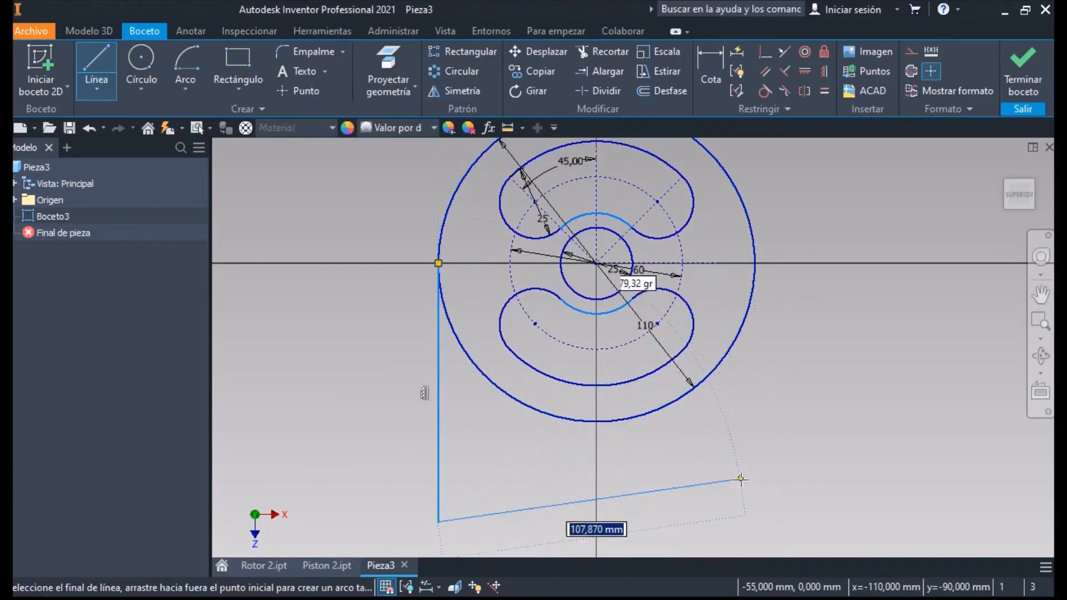
{"action": "left_click", "coordinate": [755, 521]}
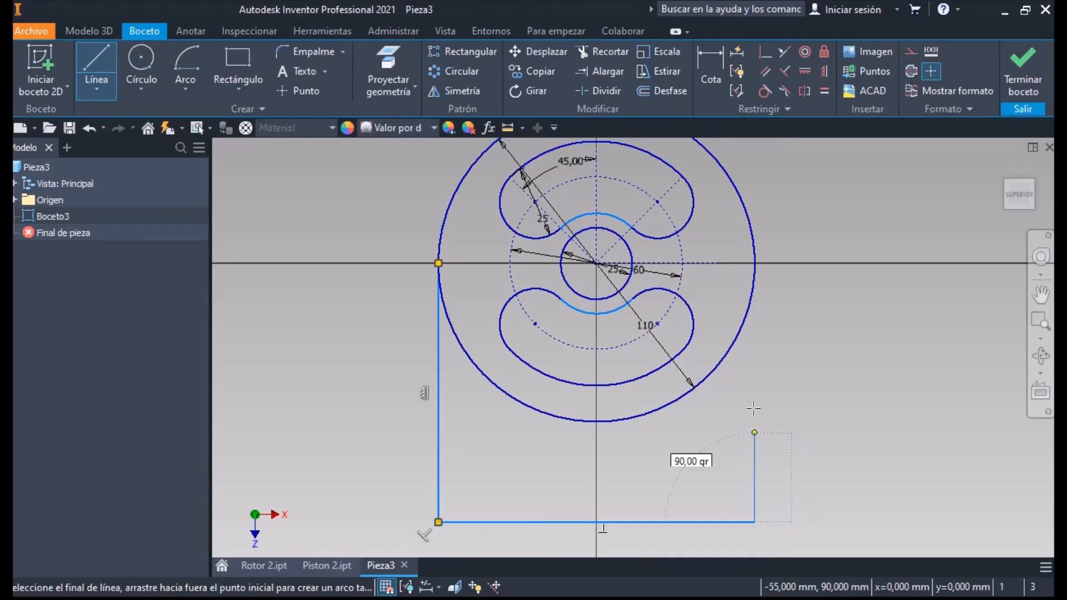
{"action": "double_click", "coordinate": [755, 251]}
{"action": "key", "text": "x"}
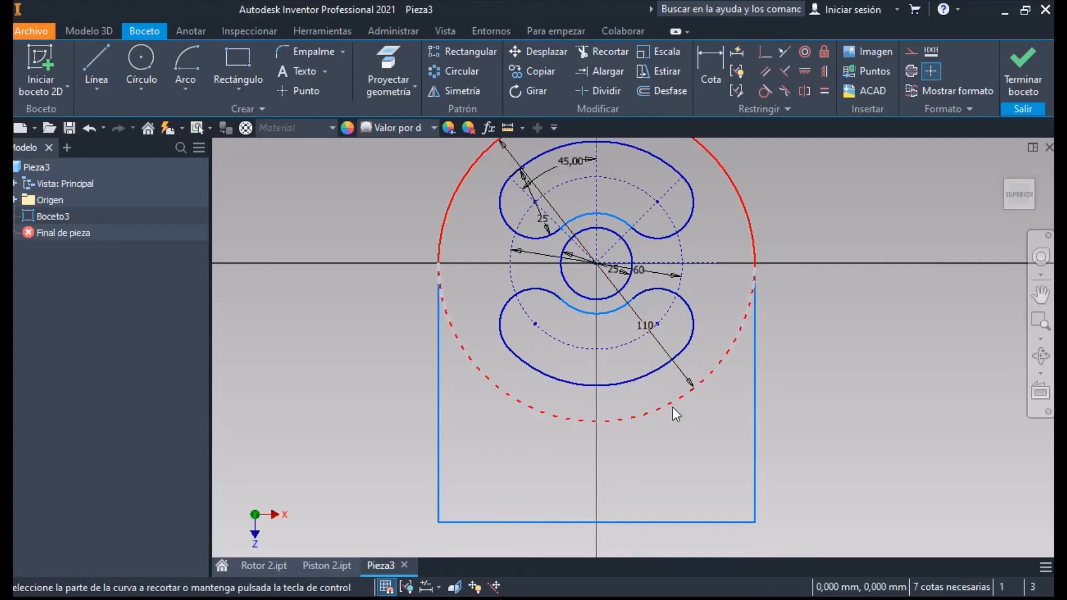
{"action": "left_click", "coordinate": [672, 406]}
Dimension the distance from the base outline's lower horizontal line to the origin as 45+20
{"action": "key", "text": "d"}
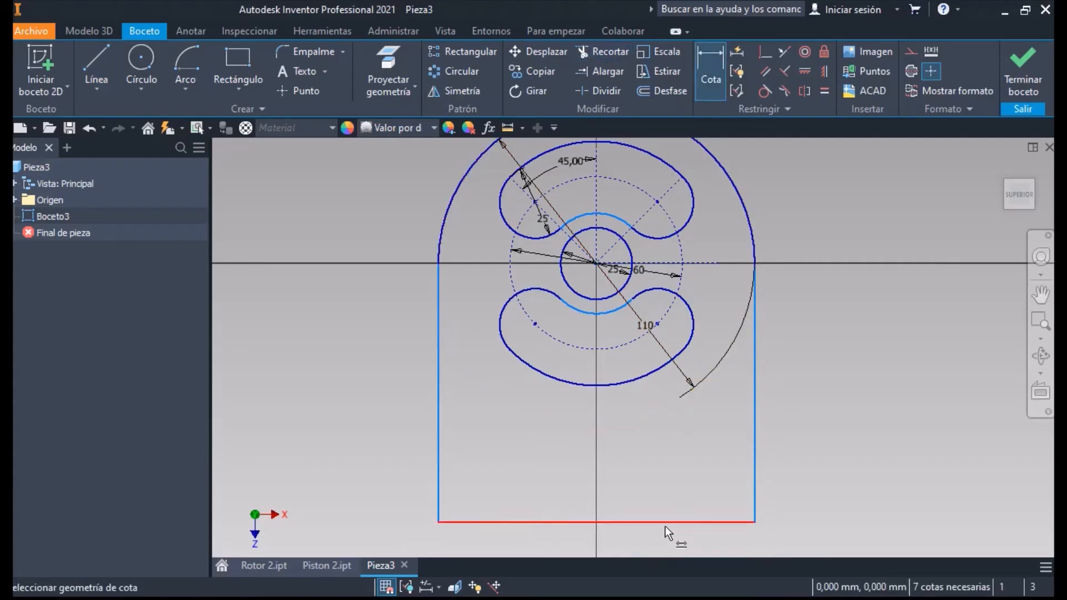
{"action": "left_click", "coordinate": [677, 523]}
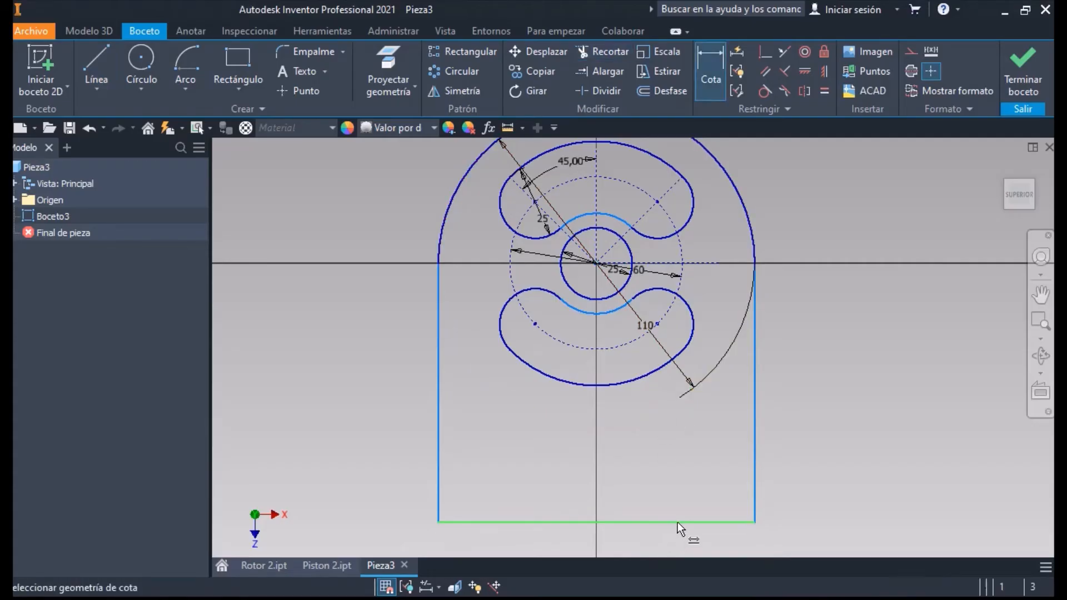
{"action": "left_click", "coordinate": [602, 266]}
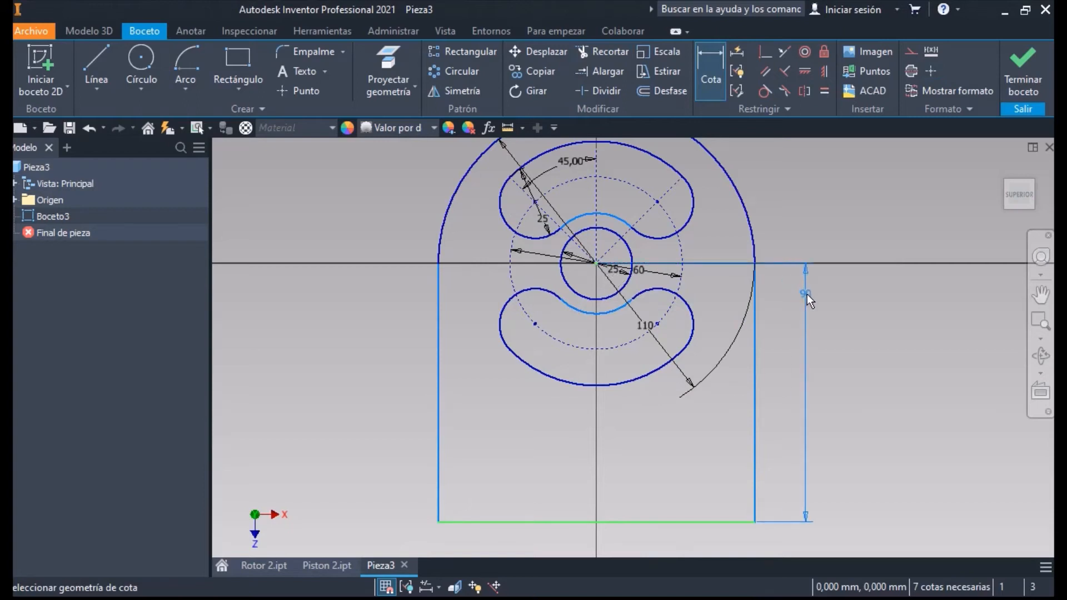
{"action": "left_click", "coordinate": [808, 296]}
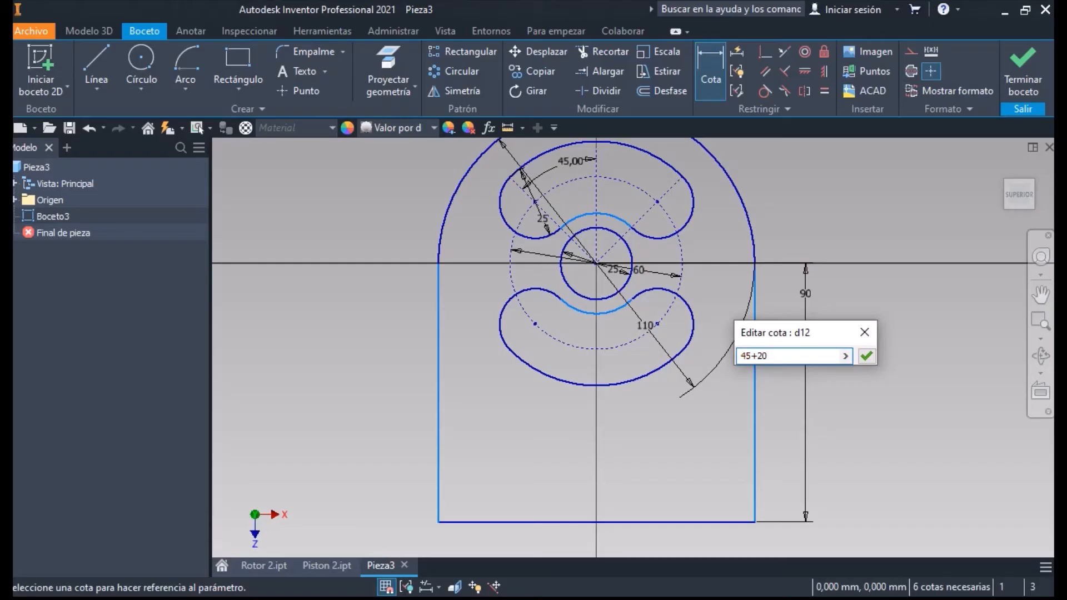
{"action": "type", "text": "45+20"}
{"action": "key", "text": "Return"}
Finish the sketch and extrude the base profile 20 mm, leaving the central hole and both curved slots open
{"action": "scroll", "coordinate": [733, 346], "scroll_direction": "down", "scroll_amount": 3}
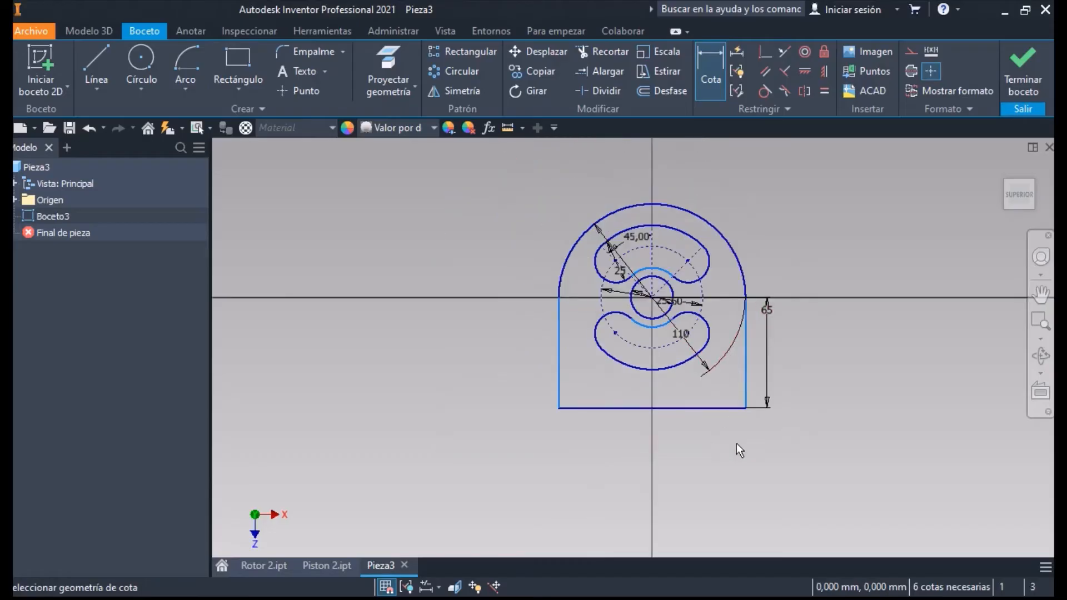
{"action": "key", "text": "s"}
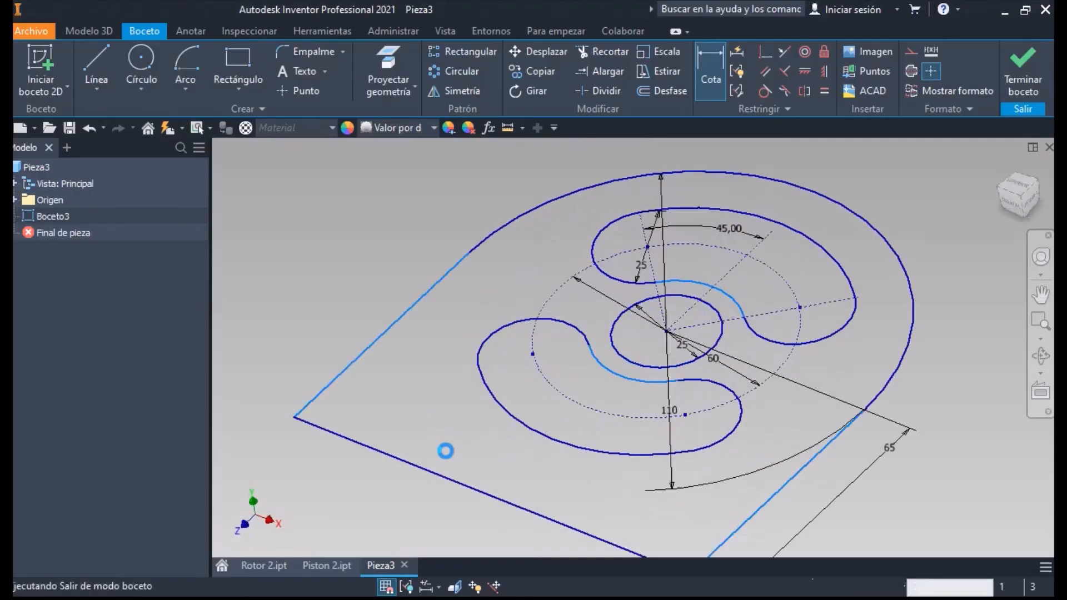
{"action": "key", "text": "e"}
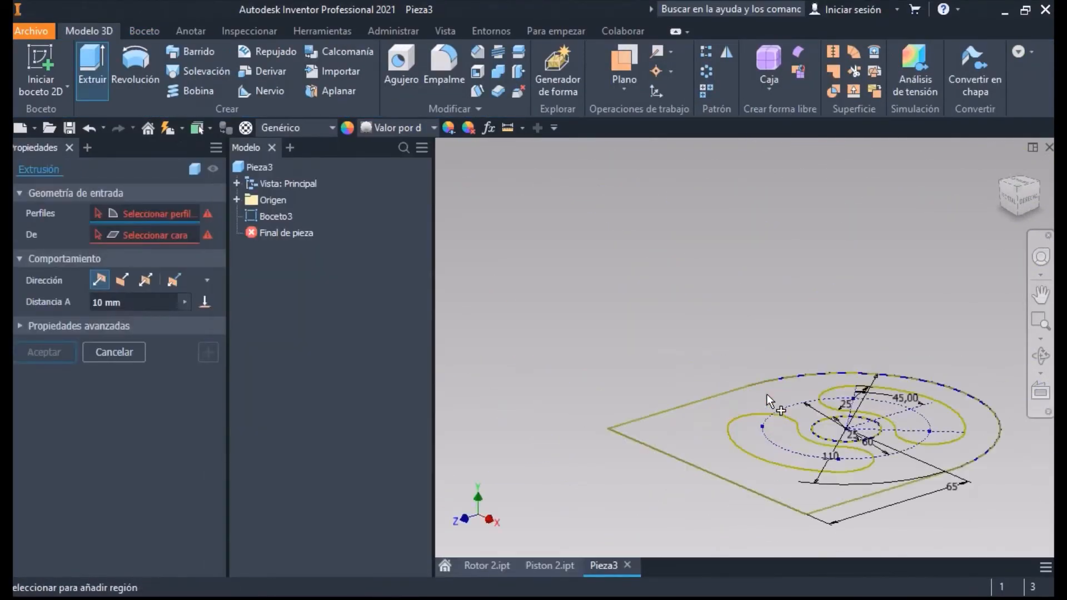
{"action": "left_click", "coordinate": [691, 425]}
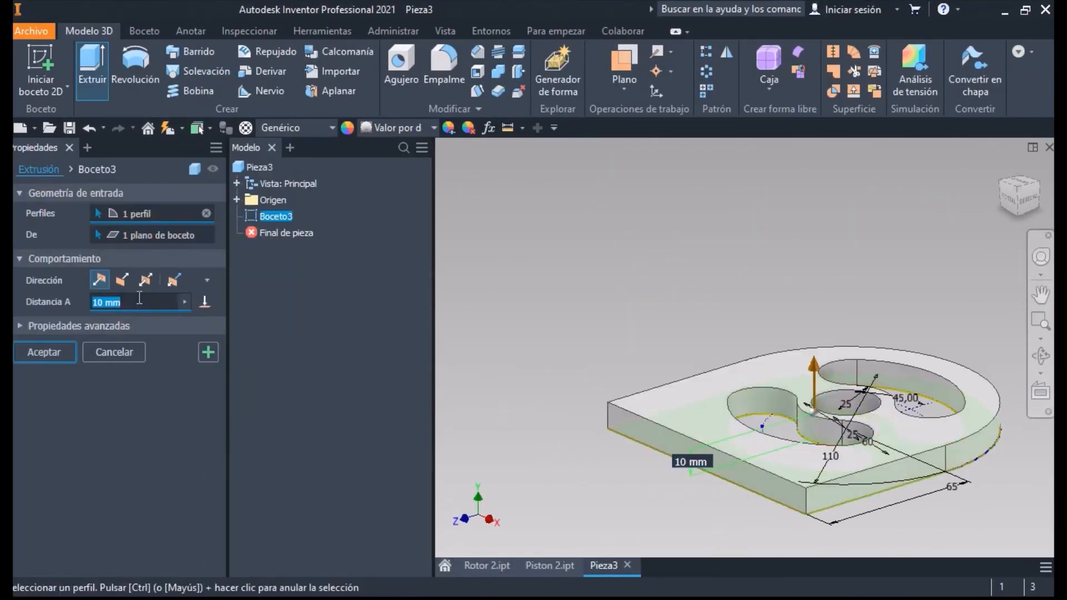
{"action": "left_click", "coordinate": [52, 346]}
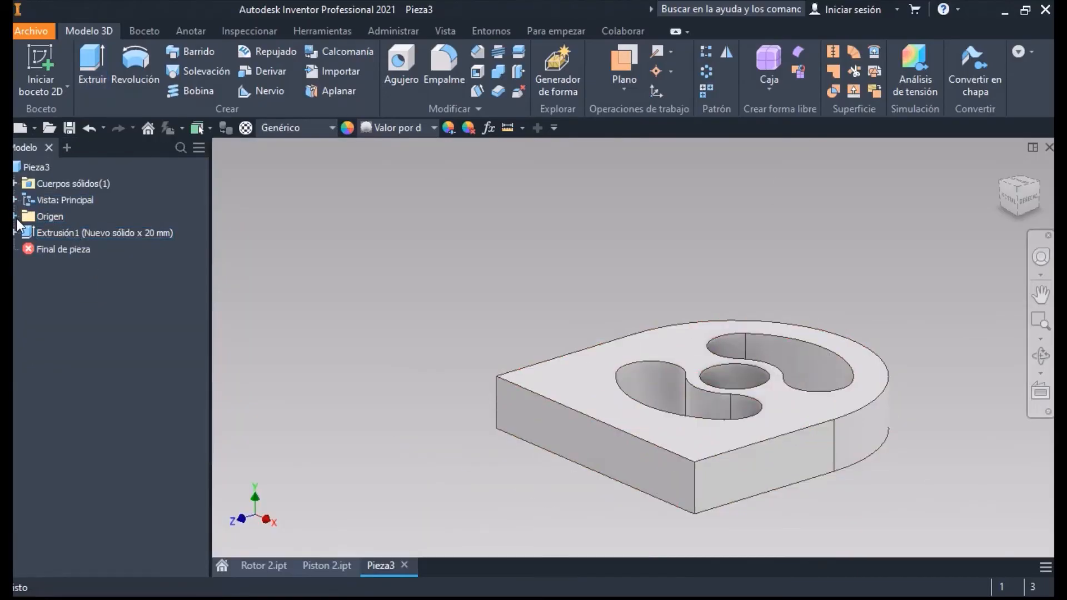
Create a work plane offset -55 mm from the flat side face of the base
{"action": "left_click", "coordinate": [15, 217]}
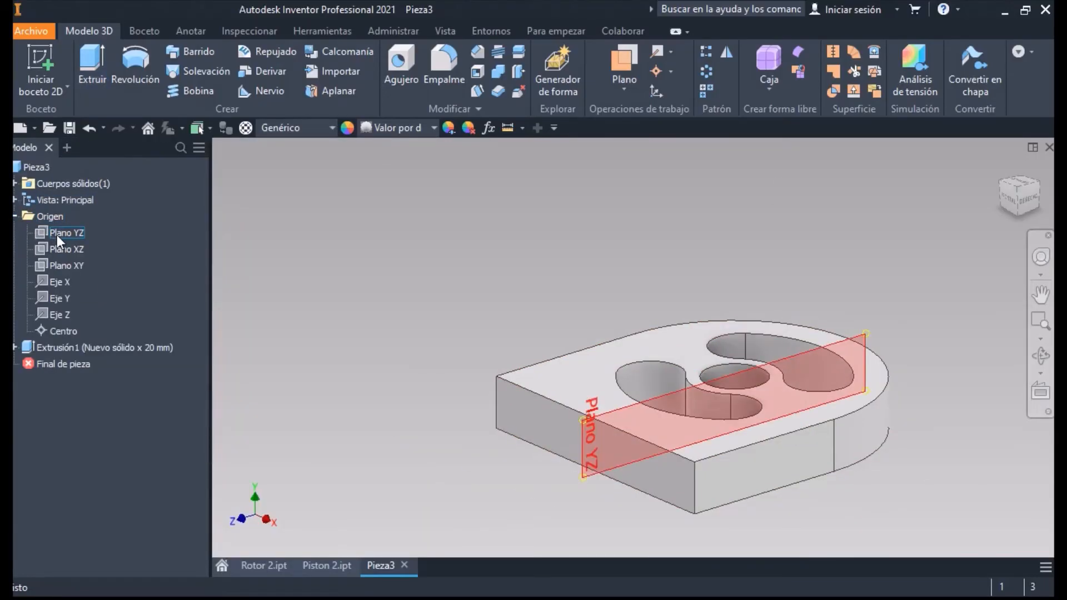
{"action": "left_click", "coordinate": [624, 94]}
{"action": "left_click", "coordinate": [636, 156]}
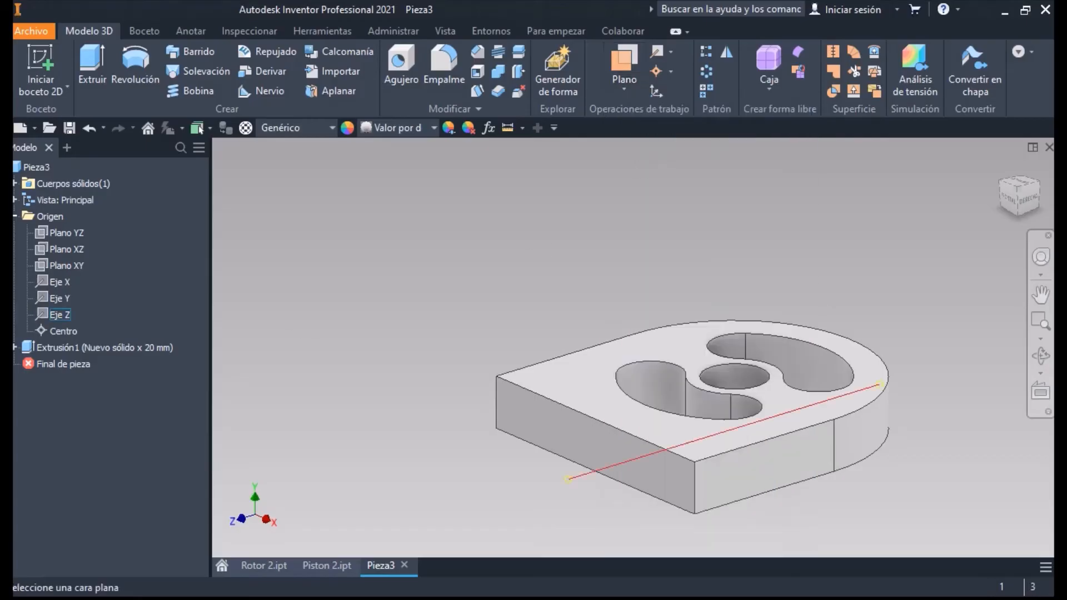
{"action": "middle_click_drag", "start_coordinate": [572, 388], "coordinate": [664, 446], "text": "shift"}
{"action": "left_click", "coordinate": [556, 403]}
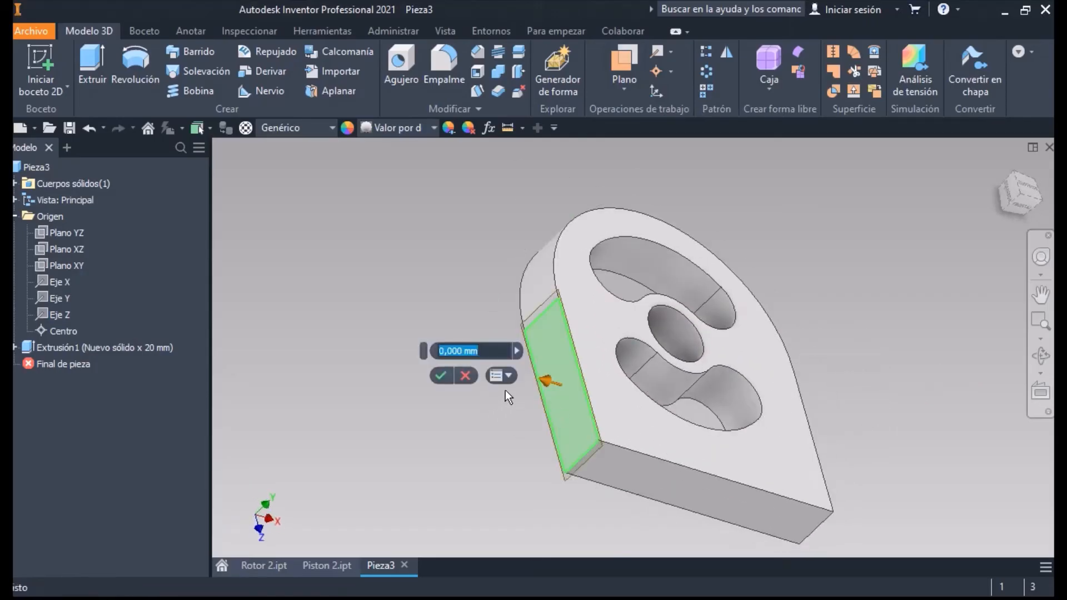
{"action": "type", "text": "-55"}
{"action": "key", "text": "Return"}
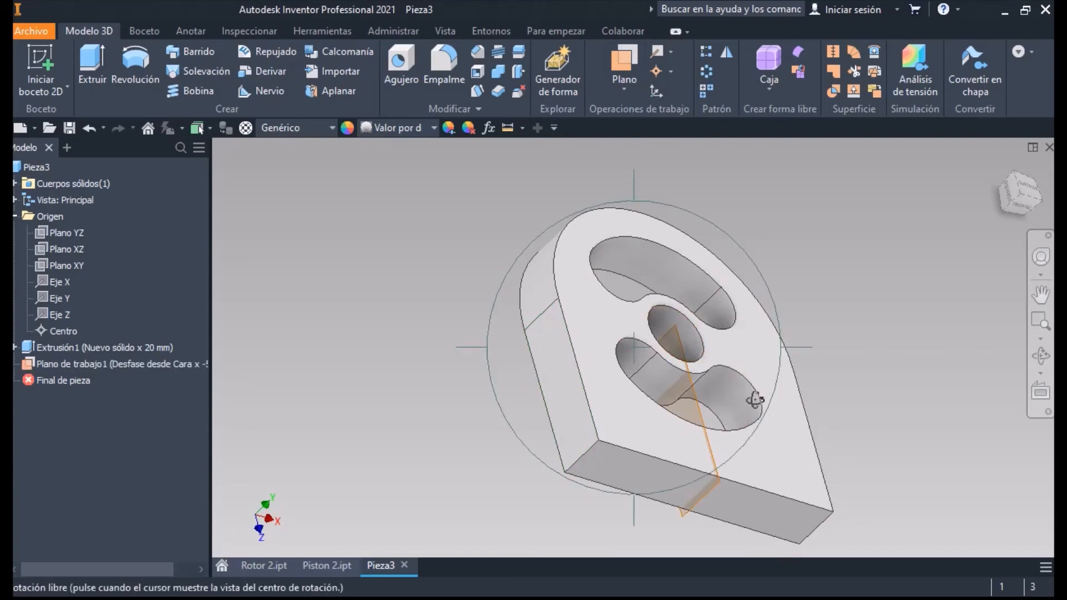
Start a sketch on the new work plane and draw a vertical line upward from the upper corner of the base's straight end
{"action": "middle_click_drag", "start_coordinate": [750, 398], "coordinate": [604, 388], "text": "shift"}
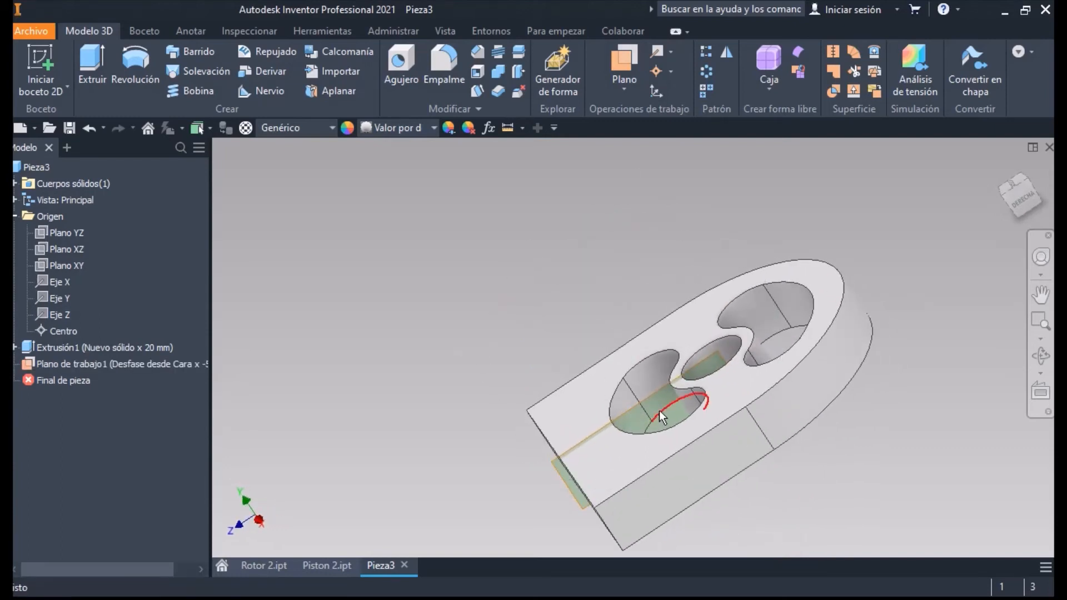
{"action": "left_click", "coordinate": [571, 481]}
{"action": "key", "text": "s"}
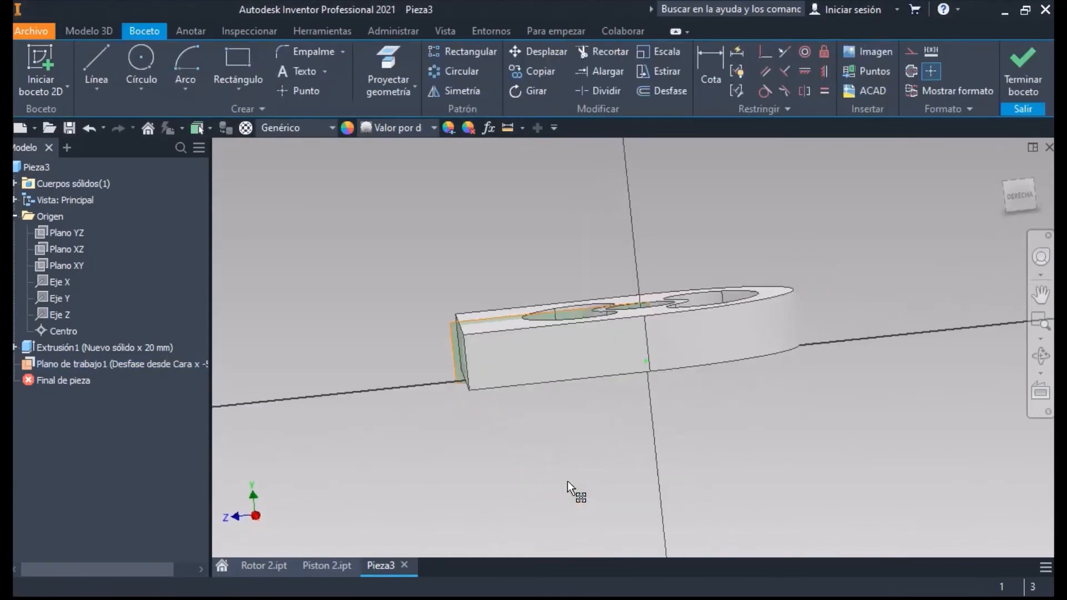
{"action": "left_click", "coordinate": [94, 67]}
{"action": "left_click", "coordinate": [579, 391]}
{"action": "middle_click_drag", "start_coordinate": [583, 211], "coordinate": [584, 322]}
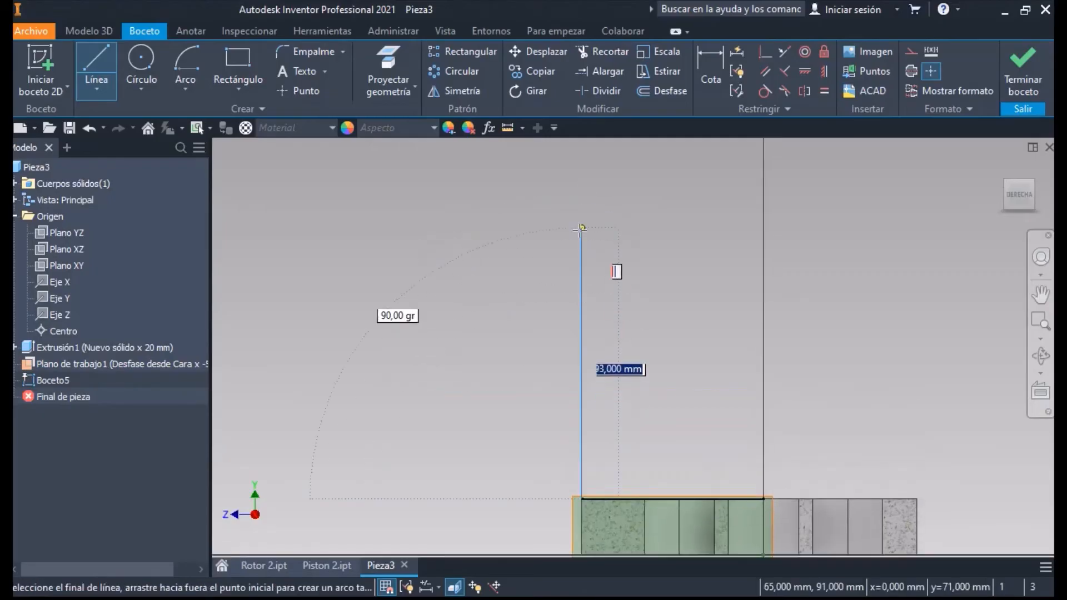
{"action": "double_click", "coordinate": [582, 168]}
Offset the vertical line 10 mm inward, toward the origin
{"action": "left_click", "coordinate": [661, 91]}
{"action": "left_click", "coordinate": [581, 263]}
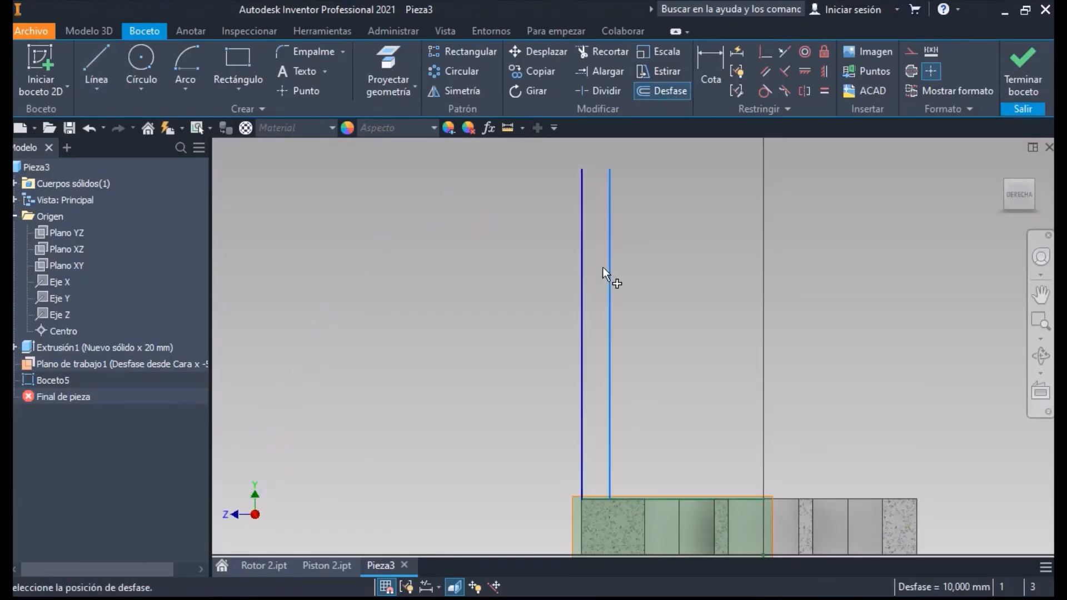
{"action": "type", "text": "10"}
{"action": "key", "text": "Return"}
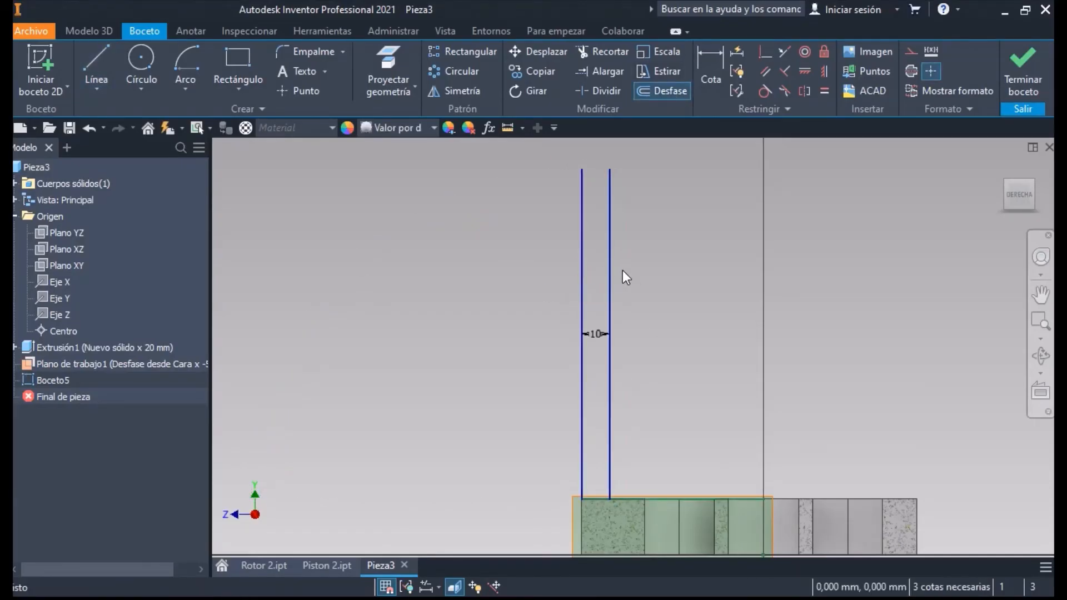
{"action": "key", "text": "Escape"}
Draw a 20 mm diameter circle above the upper ends of the two vertical lines
{"action": "middle_click_drag", "start_coordinate": [444, 260], "coordinate": [364, 351]}
{"action": "key", "text": "c"}
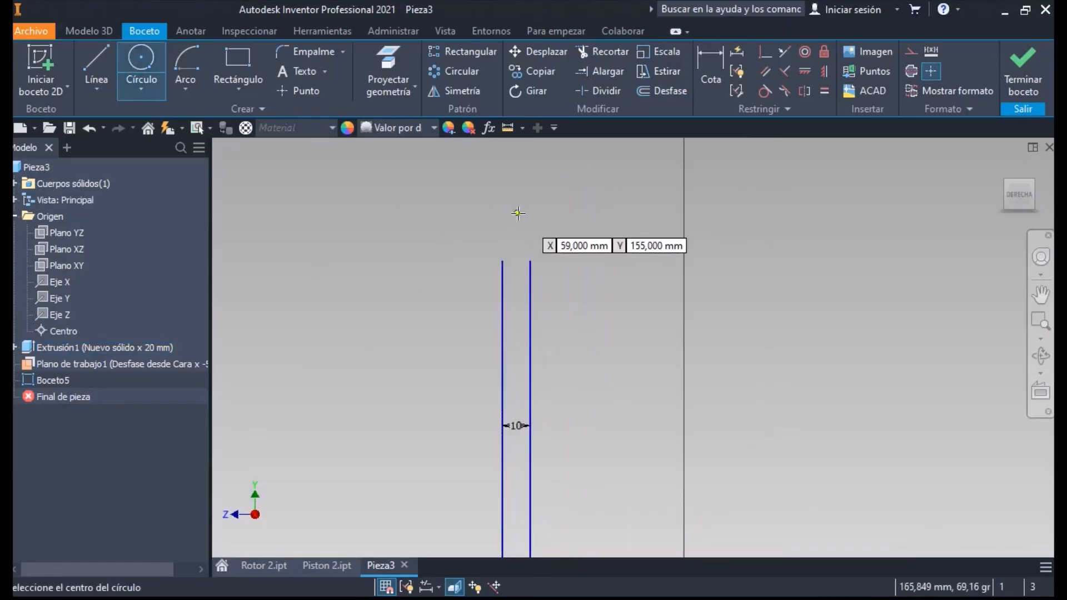
{"action": "left_click", "coordinate": [519, 182]}
{"action": "type", "text": "2"}
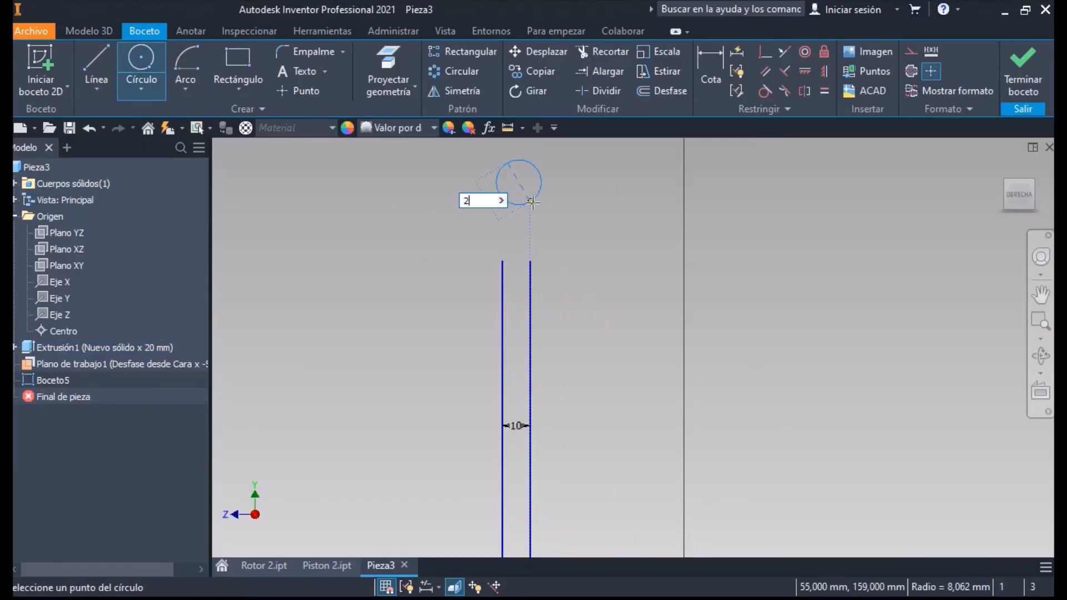
{"action": "type", "text": "0"}
{"action": "key", "text": "Return"}
{"action": "key", "text": "Escape"}
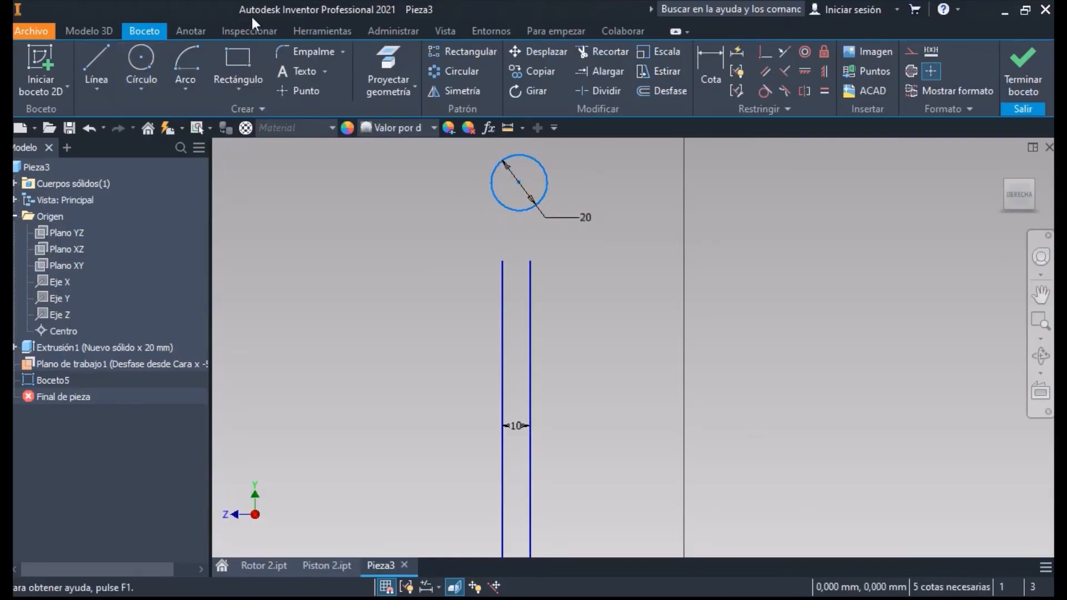
Draw a 10 mm diameter circle concentric with the 20 mm circle
{"action": "left_click", "coordinate": [161, 68]}
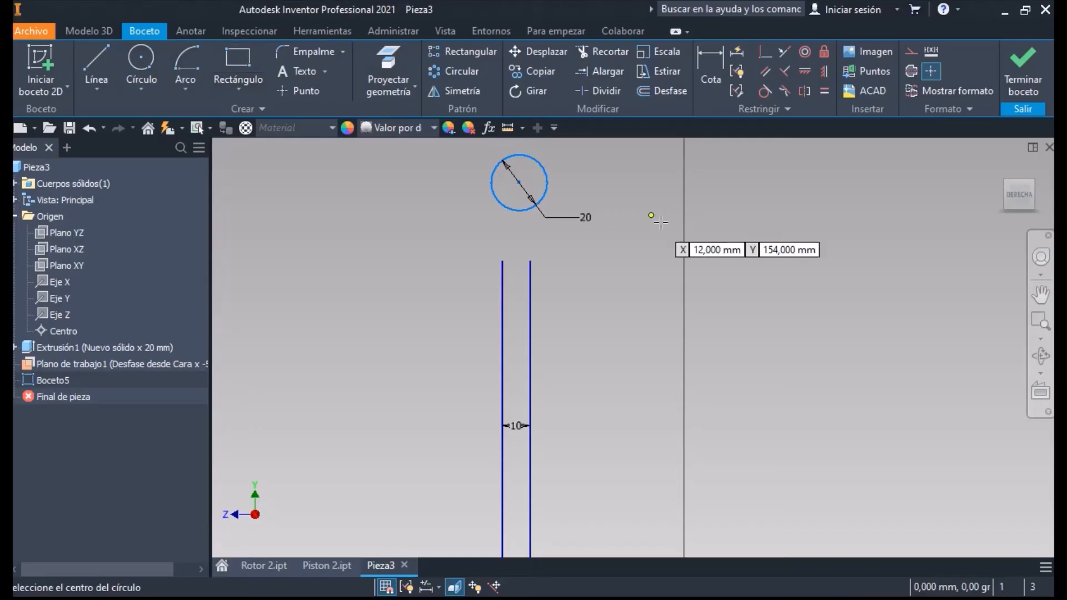
{"action": "left_click", "coordinate": [519, 182]}
{"action": "type", "text": "10"}
{"action": "key", "text": "Return"}
{"action": "key", "text": "Escape"}
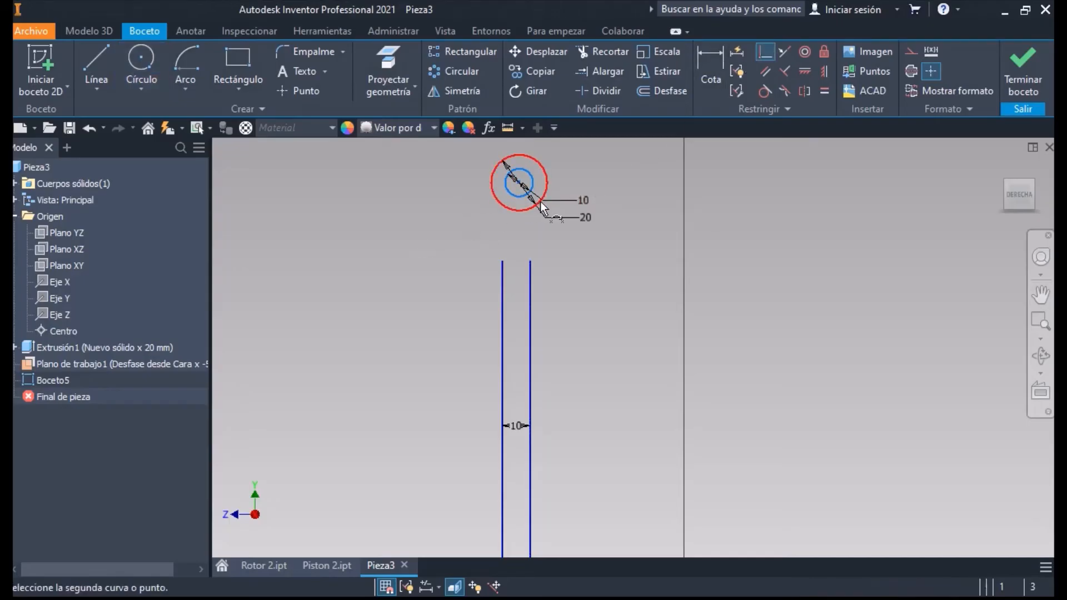
Constrain the upper endpoints of both vertical lines coincident with the 20 mm circle
{"action": "left_click", "coordinate": [540, 201]}
{"action": "left_click", "coordinate": [529, 262]}
{"action": "left_click", "coordinate": [503, 247]}
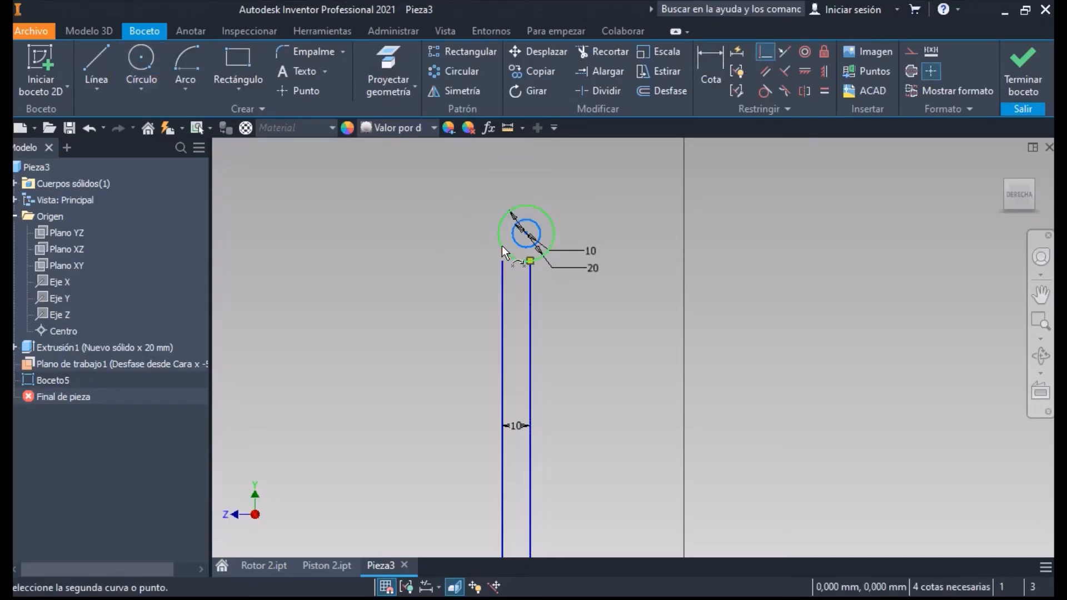
{"action": "left_click", "coordinate": [502, 259]}
{"action": "key", "text": "Escape"}
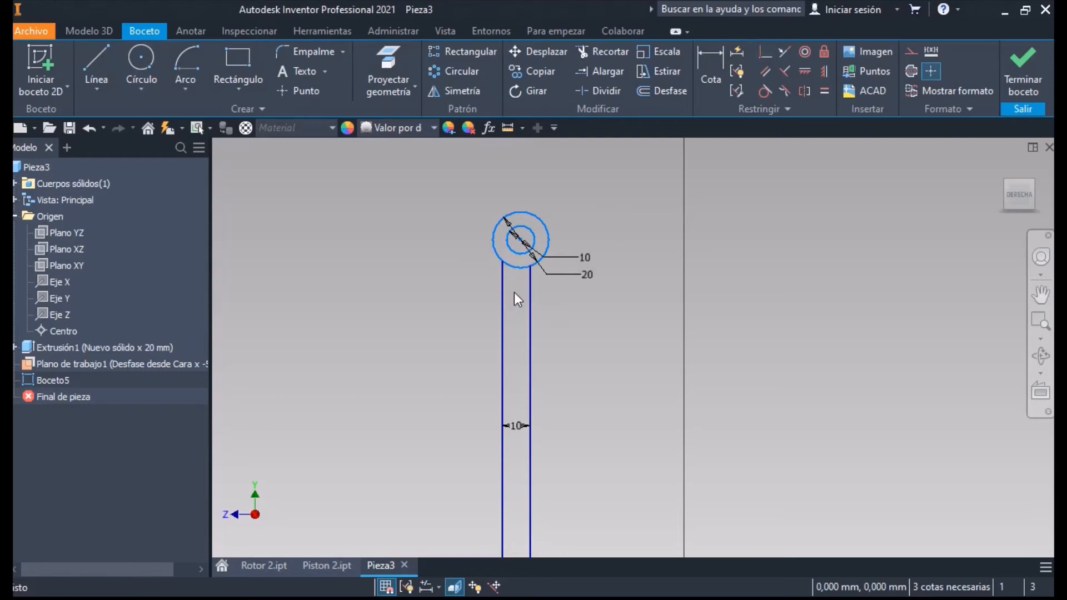
Apply an equal constraint to the two vertical lines so the circles are centred over them
{"action": "scroll", "coordinate": [526, 285], "scroll_direction": "up", "scroll_amount": 3}
{"action": "left_click", "coordinate": [825, 91]}
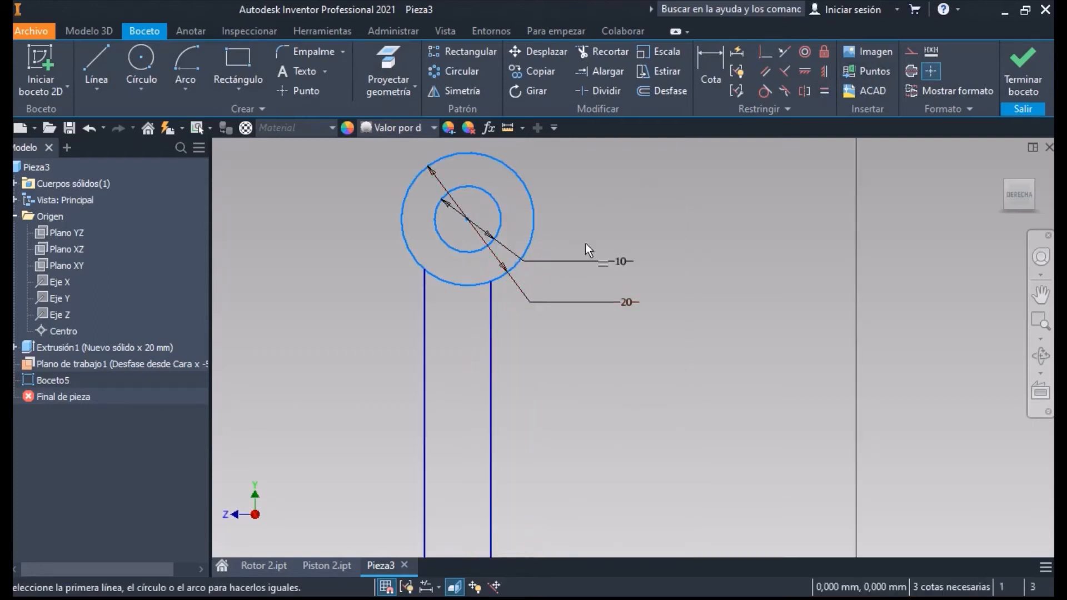
{"action": "left_click", "coordinate": [489, 306]}
{"action": "left_click", "coordinate": [425, 303]}
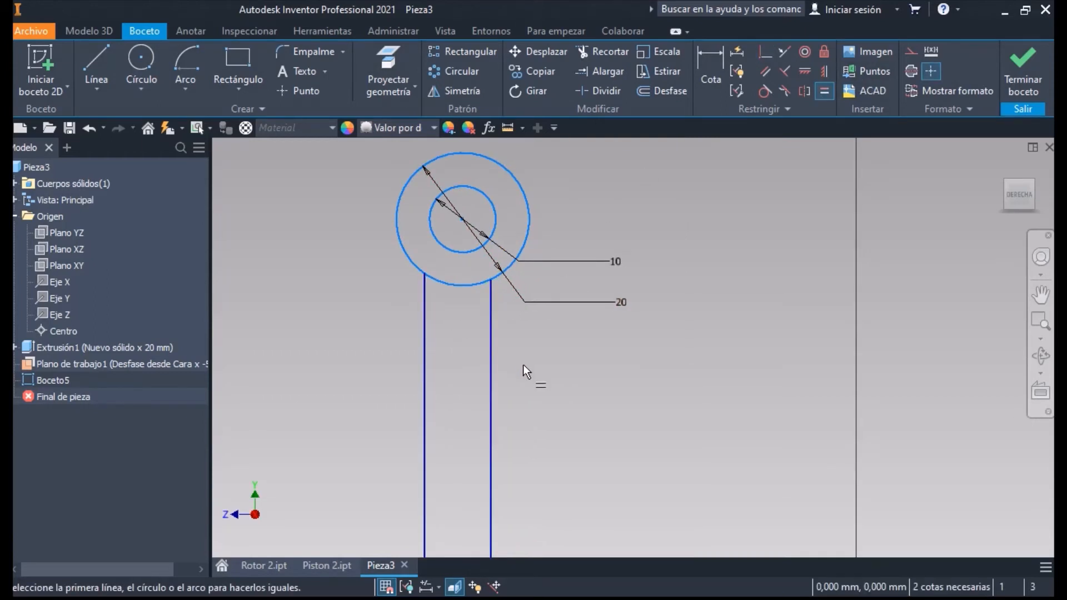
Dimension the height of the concentric circles' centre above the base's bottom edge as 270 mm
{"action": "scroll", "coordinate": [522, 365], "scroll_direction": "down", "scroll_amount": 5}
{"action": "scroll", "coordinate": [514, 364], "scroll_direction": "up", "scroll_amount": 3}
{"action": "key", "text": "d"}
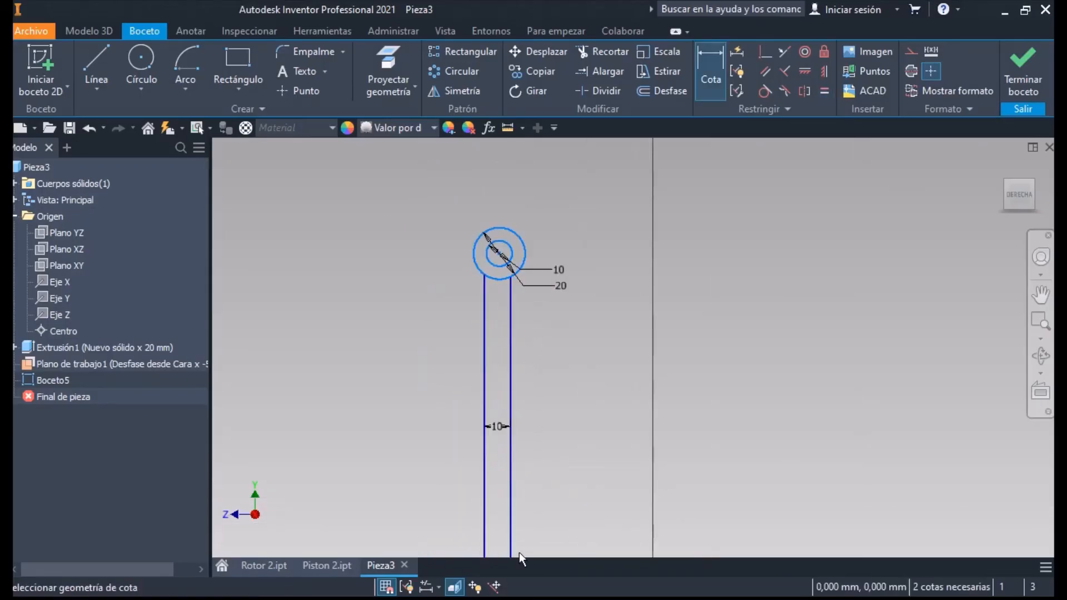
{"action": "scroll", "coordinate": [571, 325], "scroll_direction": "down", "scroll_amount": 3}
{"action": "middle_click_drag", "start_coordinate": [571, 325], "coordinate": [615, 196]}
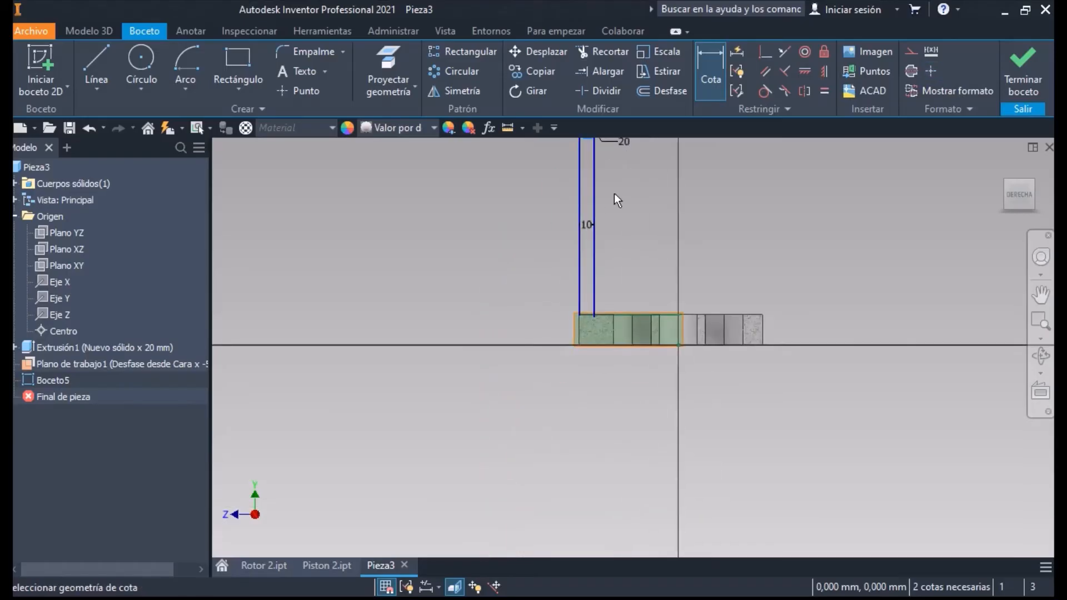
{"action": "left_click", "coordinate": [595, 342]}
{"action": "left_click", "coordinate": [487, 276]}
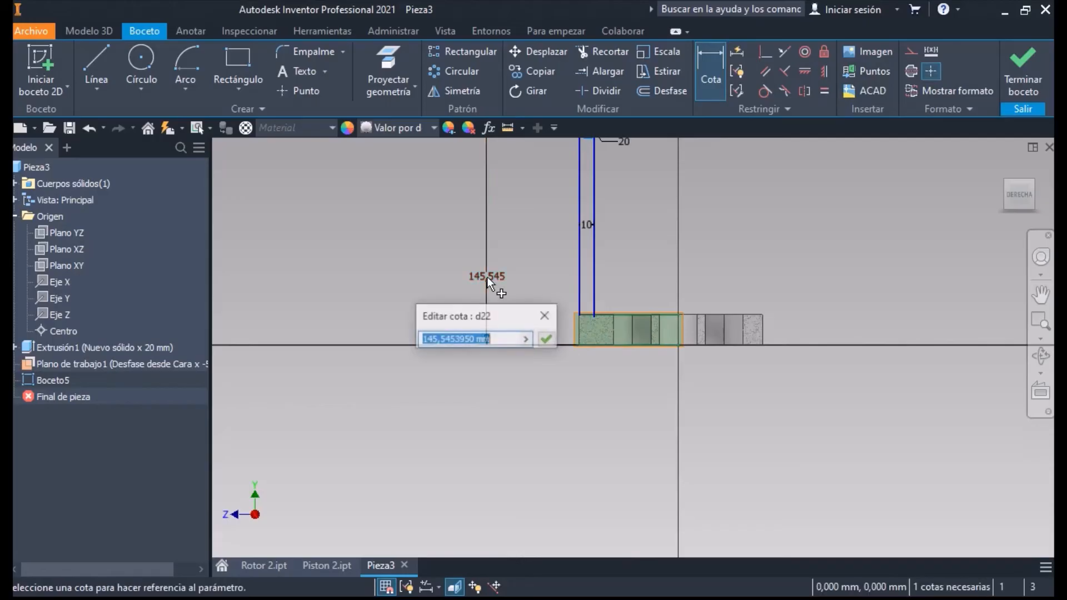
{"action": "type", "text": "270"}
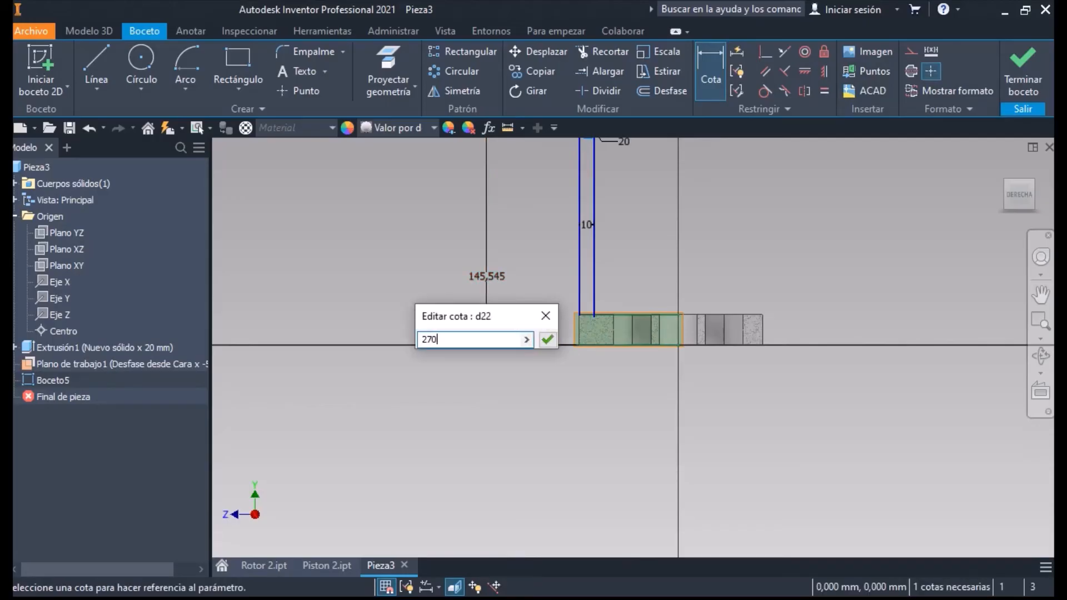
{"action": "key", "text": "Return"}
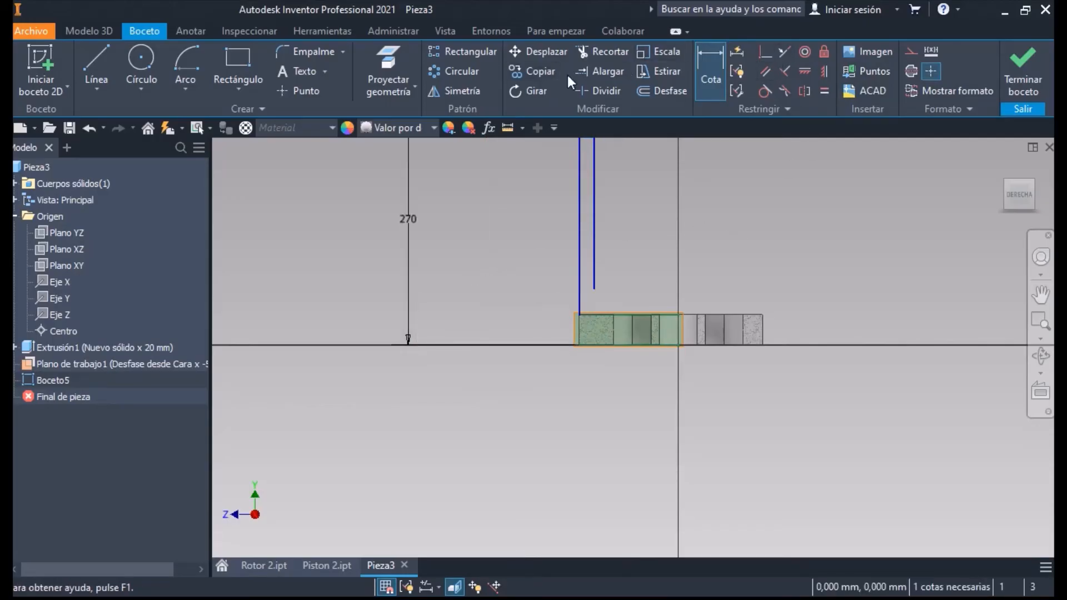
Extend the short vertical line down to the base and trim the outer circle's arc and the line portions overlapping inside the eye
{"action": "left_click", "coordinate": [601, 71]}
{"action": "mouse_move", "coordinate": [597, 273]}
{"action": "middle_mouse_down"}
{"action": "mouse_move", "coordinate": [617, 280]}
{"action": "mouse_move", "coordinate": [597, 384]}
{"action": "mouse_move", "coordinate": [600, 531]}
{"action": "mouse_move", "coordinate": [577, 484]}
{"action": "mouse_move", "coordinate": [584, 394]}
{"action": "middle_mouse_up"}
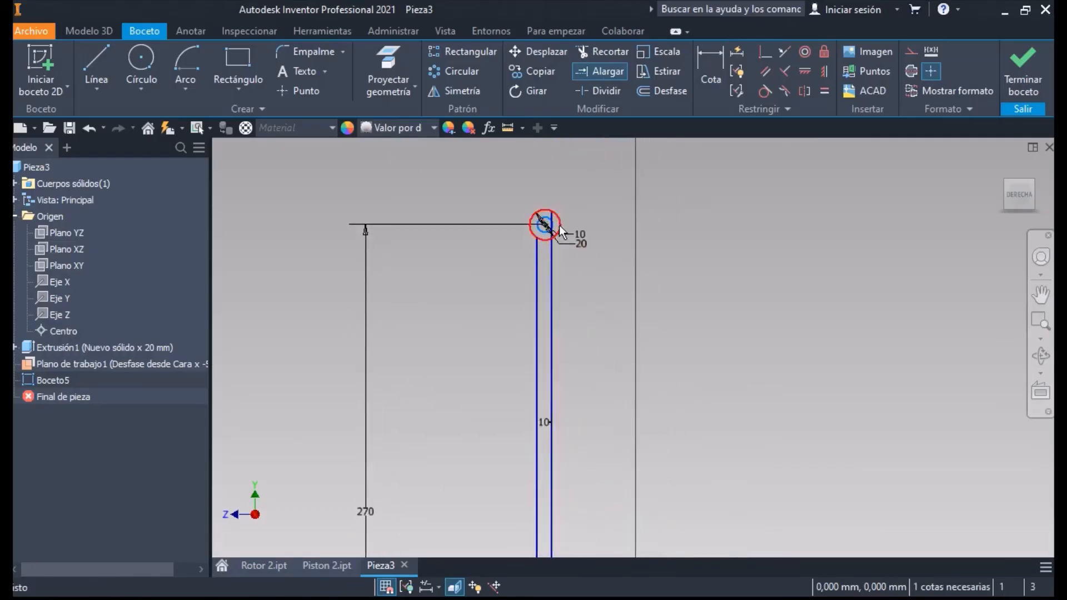
{"action": "scroll", "coordinate": [560, 225], "scroll_direction": "up", "scroll_amount": 5}
{"action": "key", "text": "x"}
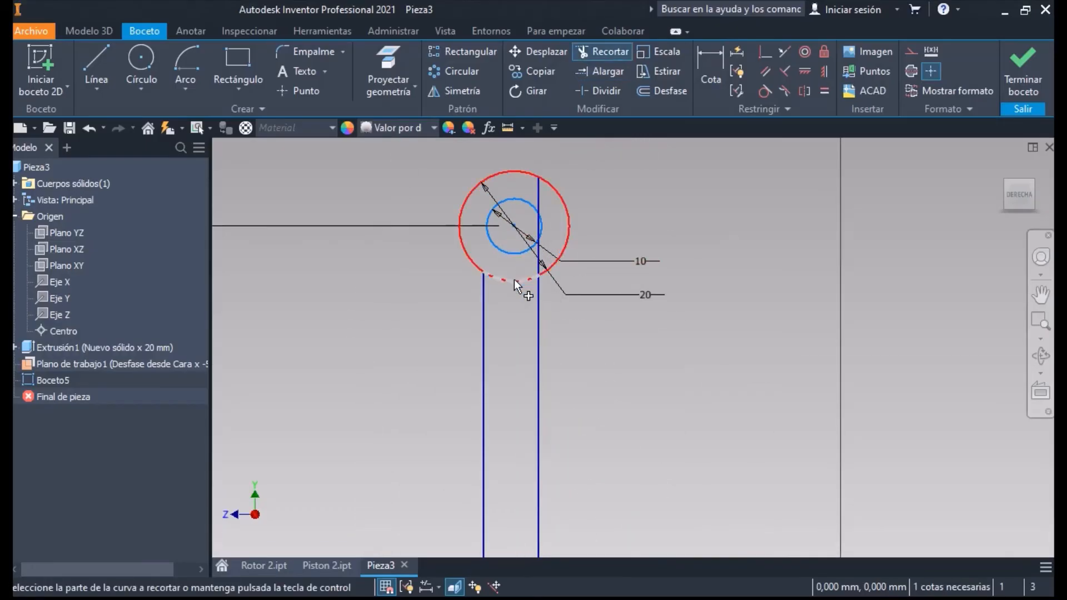
{"action": "left_click", "coordinate": [515, 279]}
{"action": "left_click", "coordinate": [538, 192]}
{"action": "scroll", "coordinate": [539, 226], "scroll_direction": "up", "scroll_amount": 3}
{"action": "left_click", "coordinate": [538, 227]}
{"action": "scroll", "coordinate": [534, 241], "scroll_direction": "down", "scroll_amount": 4}
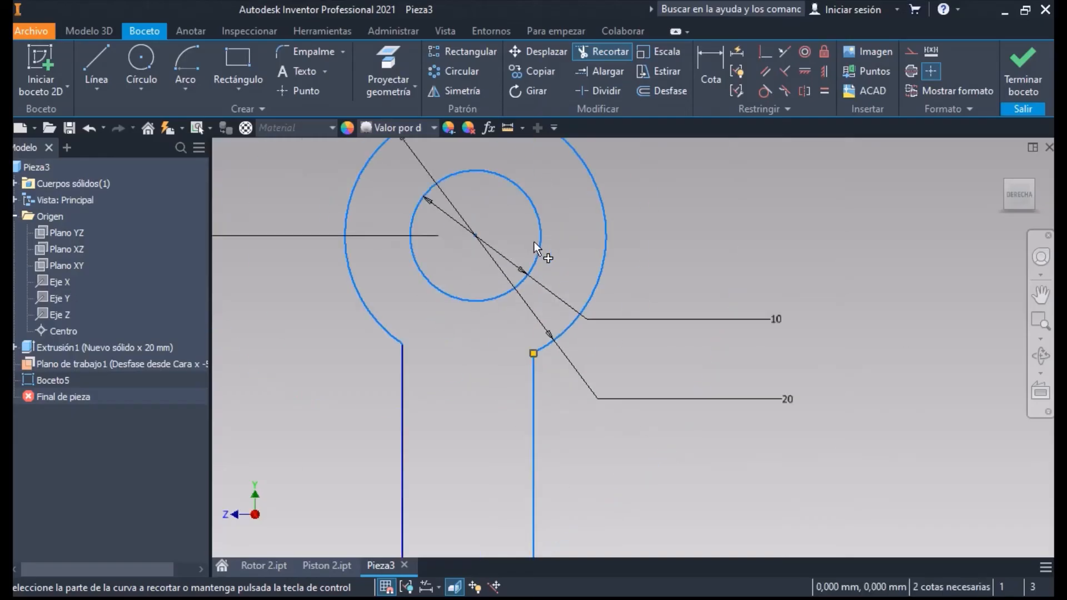
{"action": "middle_click_drag", "start_coordinate": [538, 274], "coordinate": [556, 228]}
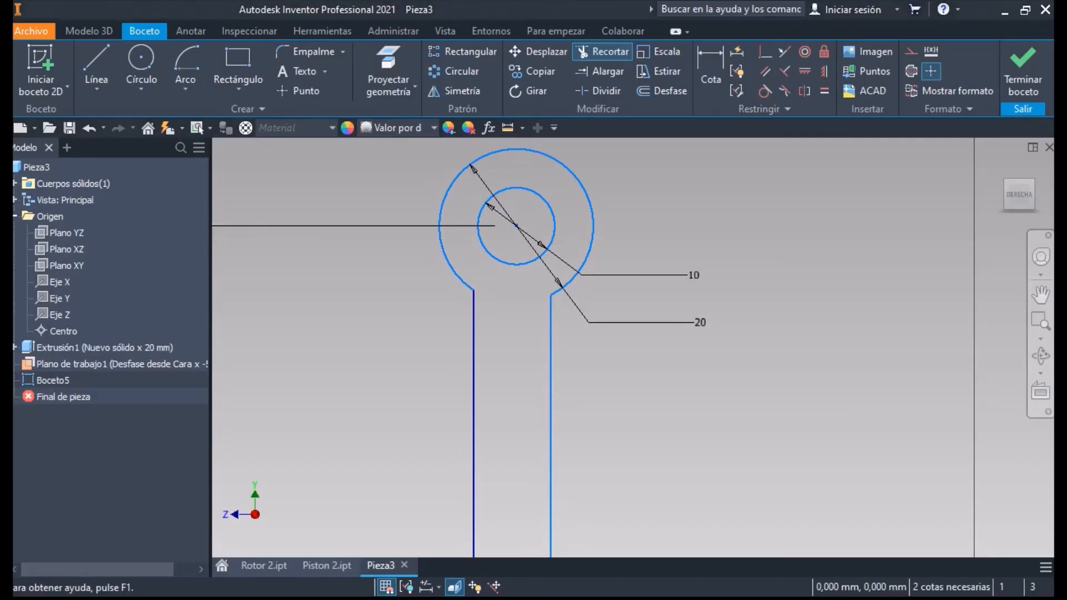
{"action": "key", "text": "Escape"}
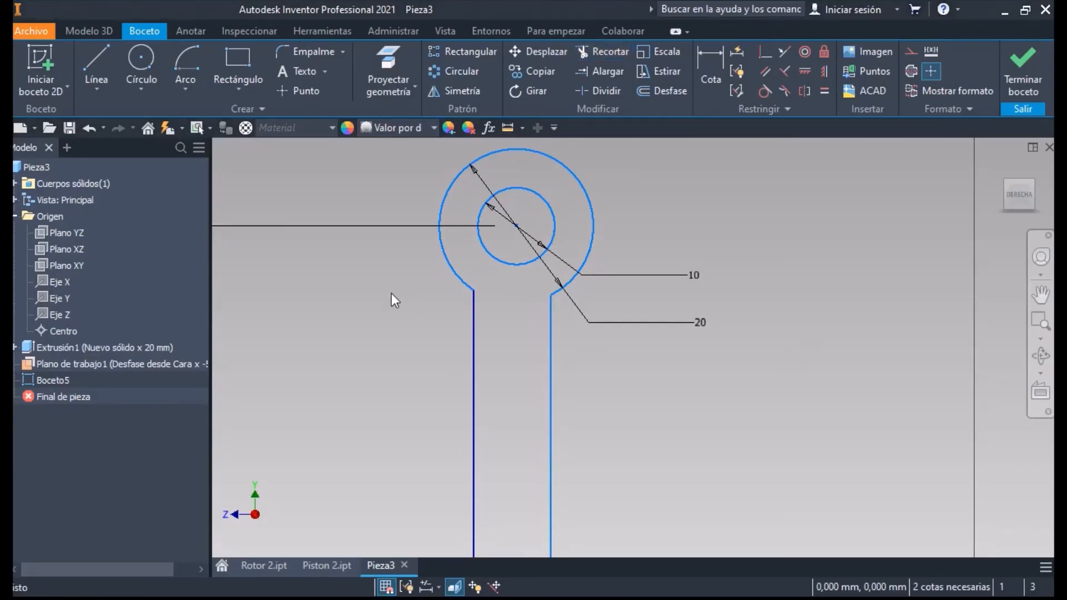
Finish the sketch and extrude the arm-and-eye profile 20 mm in the flipped direction, joined to the base
{"action": "key", "text": "s"}
{"action": "scroll", "coordinate": [624, 362], "scroll_direction": "down", "scroll_amount": 3}
{"action": "middle_click_drag", "start_coordinate": [598, 364], "coordinate": [645, 500]}
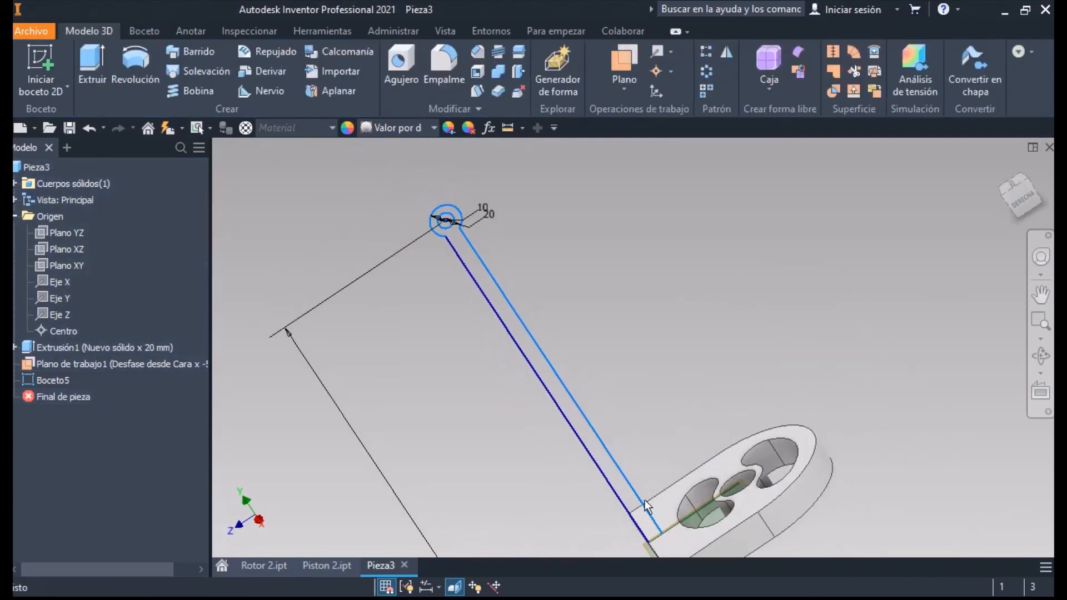
{"action": "key", "text": "e"}
{"action": "key", "text": "F4"}
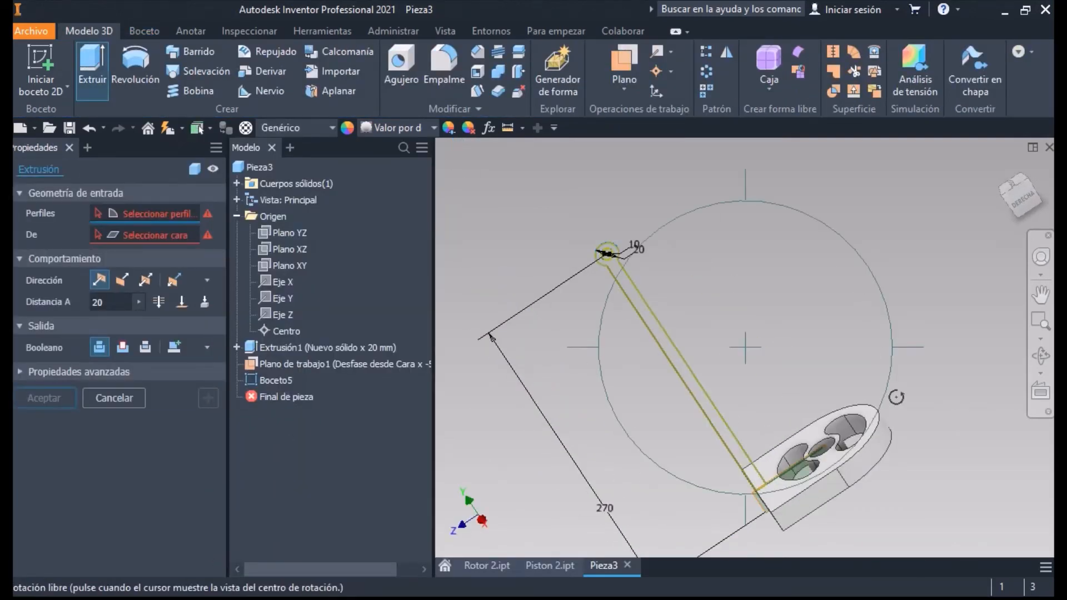
{"action": "left_click_drag", "start_coordinate": [745, 365], "coordinate": [724, 329]}
{"action": "scroll", "coordinate": [721, 317], "scroll_direction": "up", "scroll_amount": 5}
{"action": "left_click", "coordinate": [720, 315]}
{"action": "scroll", "coordinate": [721, 332], "scroll_direction": "down", "scroll_amount": 5}
{"action": "key", "text": "F4"}
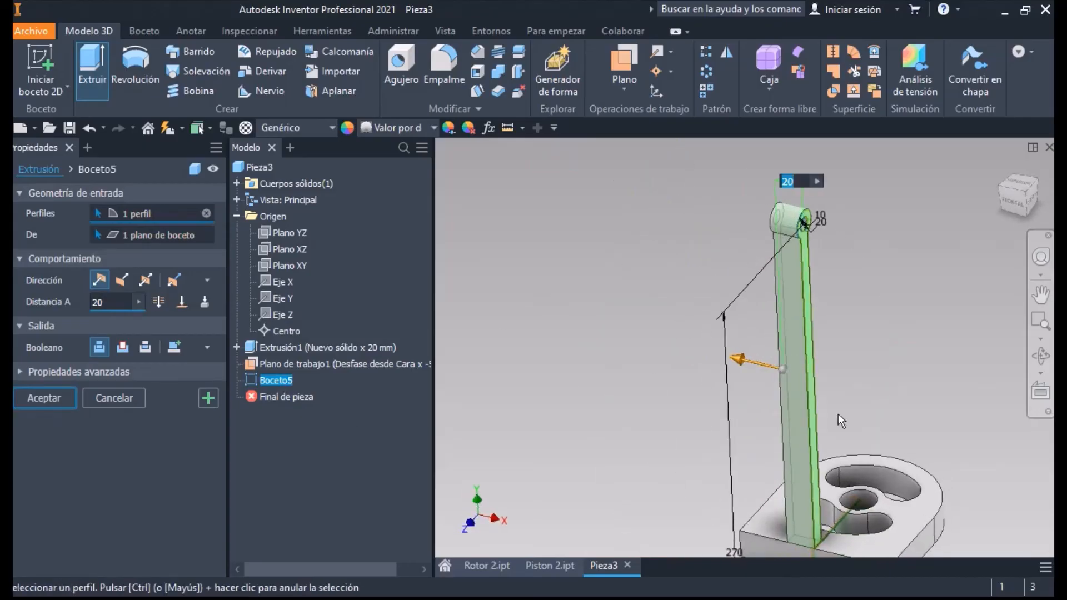
{"action": "middle_click_drag", "start_coordinate": [837, 416], "coordinate": [653, 342], "text": "shift"}
{"action": "left_click", "coordinate": [123, 280]}
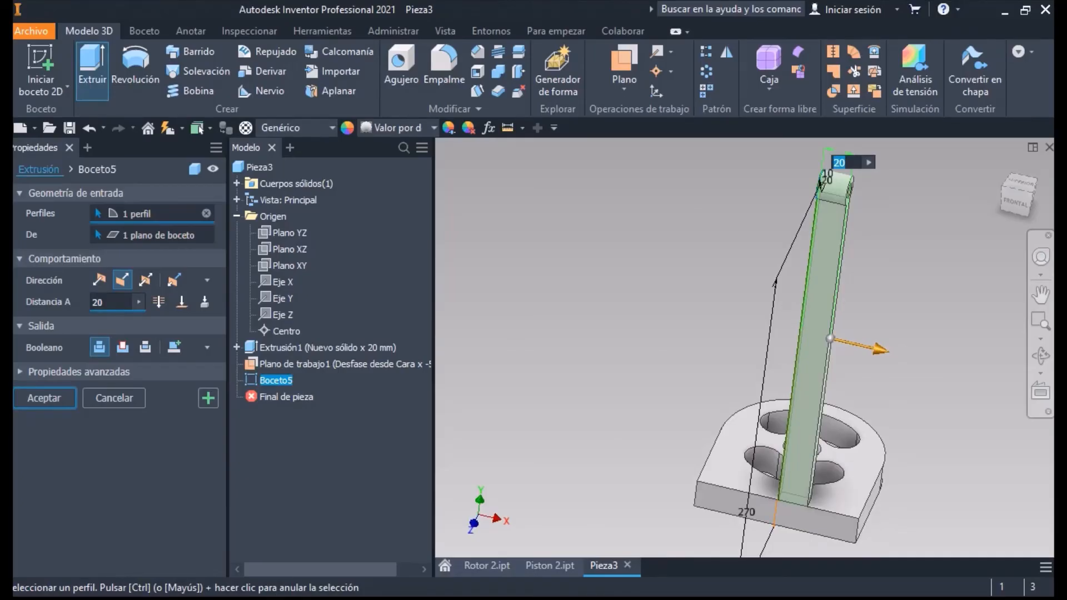
{"action": "left_click", "coordinate": [44, 398]}
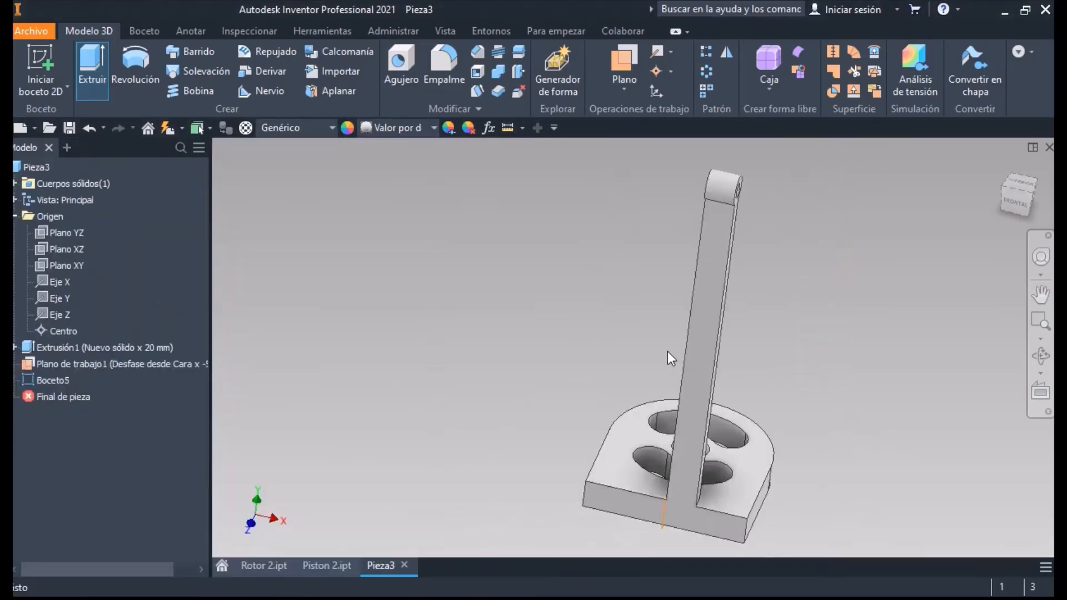
Hide the offset work plane used for the upright arm's sketch
{"action": "key", "text": "F4"}
{"action": "left_click_drag", "start_coordinate": [705, 357], "coordinate": [556, 343]}
{"action": "key", "text": "Escape"}
{"action": "left_click", "coordinate": [710, 466]}
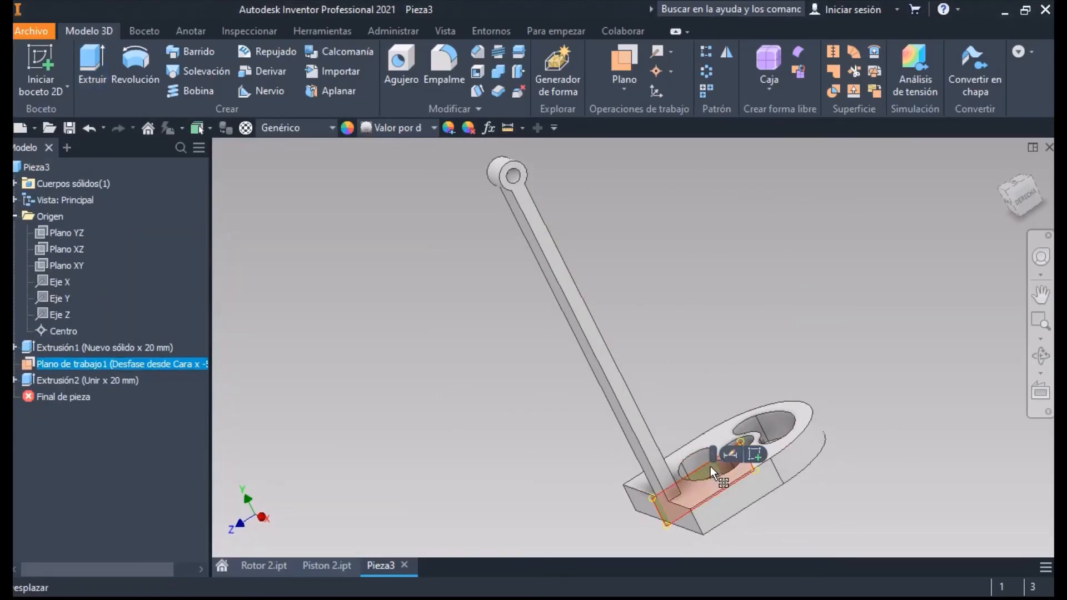
{"action": "right_click", "coordinate": [710, 460]}
{"action": "left_click", "coordinate": [762, 488]}
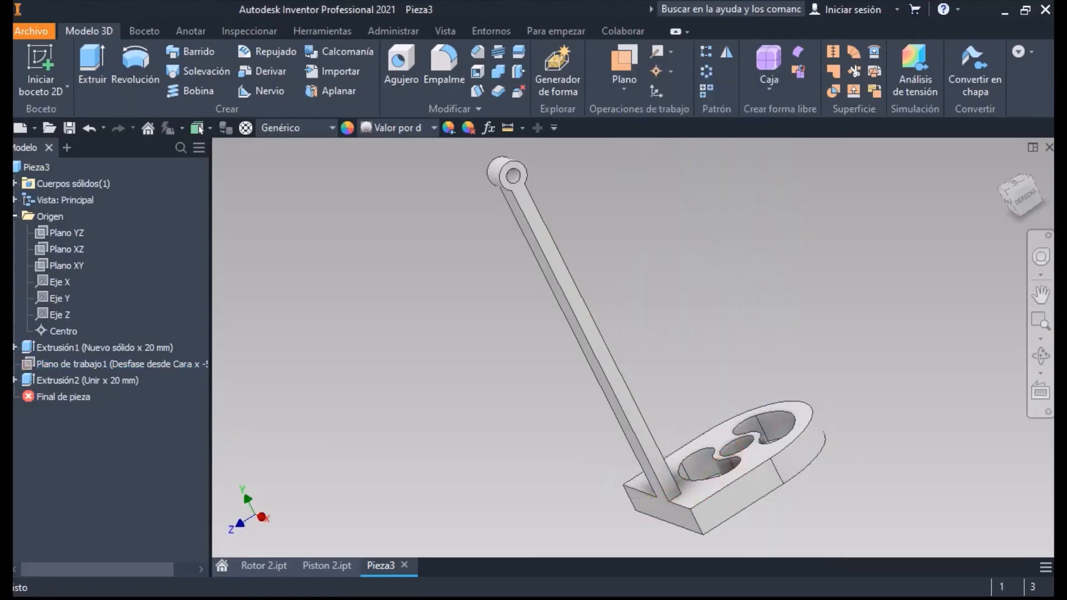
Fillet the two edges where the eye meets the upright arm with a 20 mm radius
{"action": "left_click", "coordinate": [443, 62]}
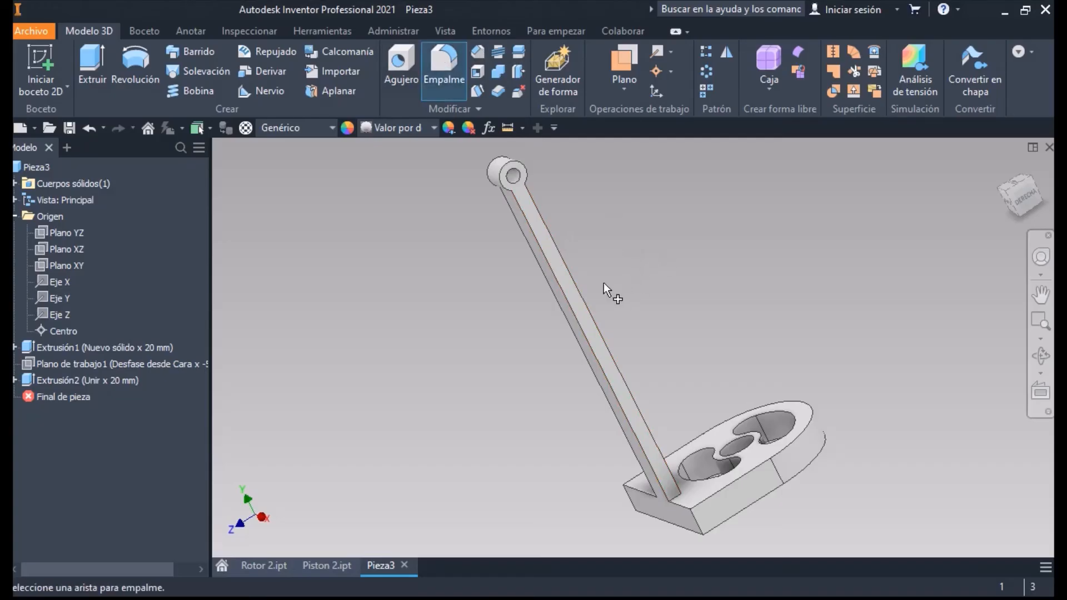
{"action": "middle_click_drag", "start_coordinate": [604, 282], "coordinate": [723, 258], "text": "shift"}
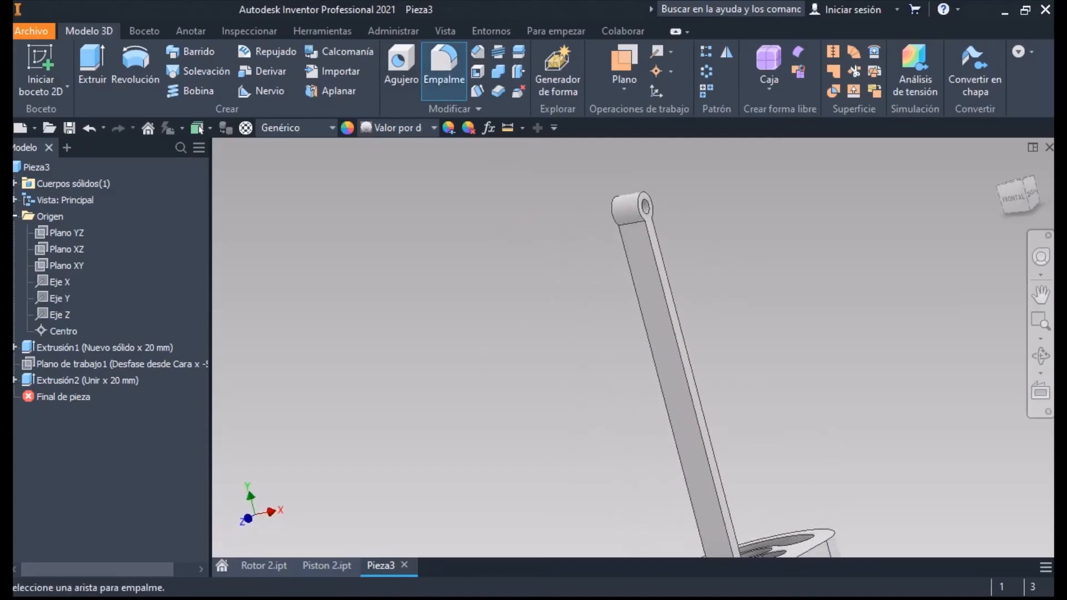
{"action": "left_click_drag", "start_coordinate": [368, 120], "coordinate": [322, 107]}
{"action": "middle_click_drag", "start_coordinate": [681, 219], "coordinate": [399, 458]}
{"action": "scroll", "coordinate": [661, 406], "scroll_direction": "down", "scroll_amount": 3}
{"action": "left_click", "coordinate": [634, 396]}
{"action": "left_click", "coordinate": [398, 456]}
{"action": "left_click", "coordinate": [286, 178]}
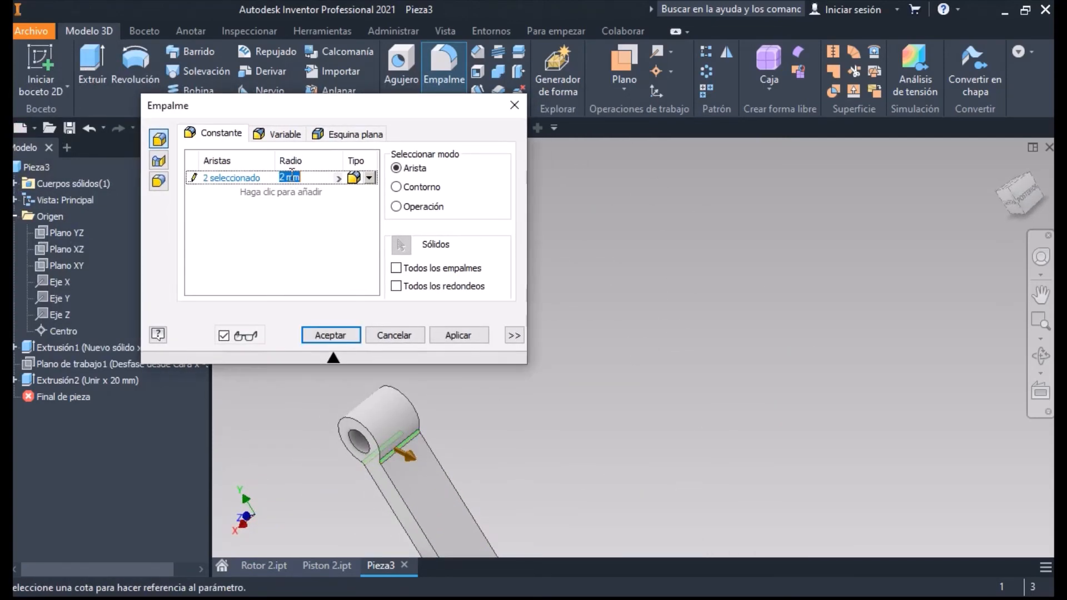
{"action": "type", "text": "20"}
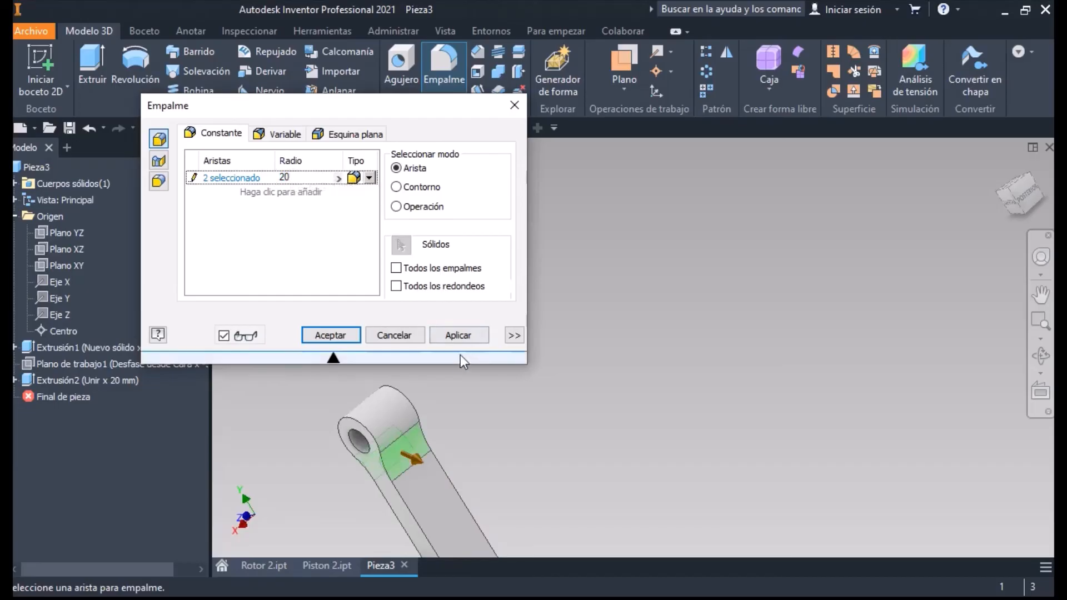
{"action": "left_click", "coordinate": [458, 336]}
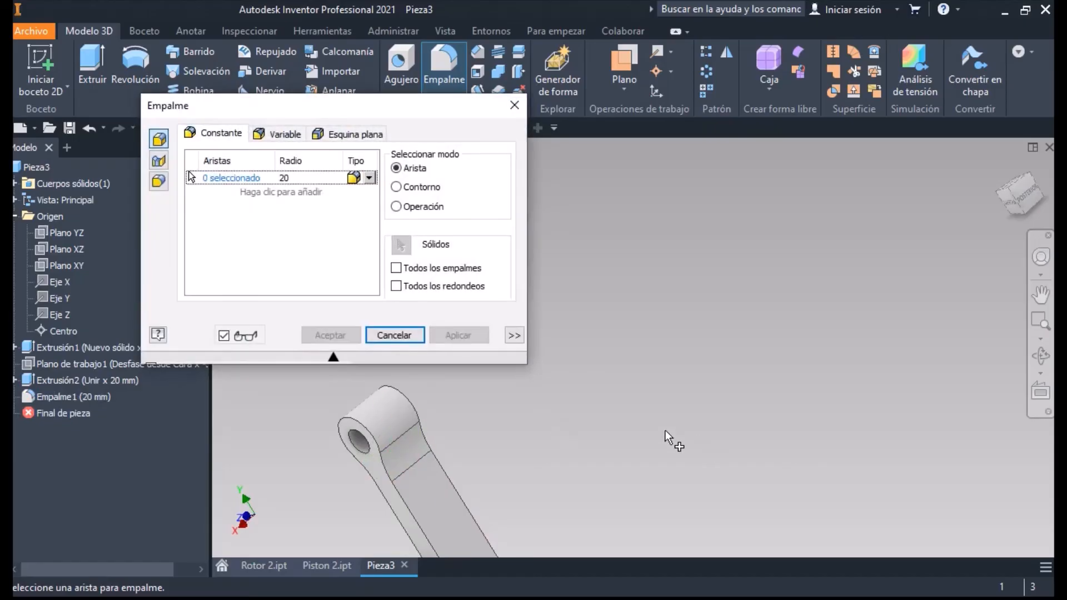
{"action": "middle_click_drag", "start_coordinate": [665, 430], "coordinate": [668, 307], "text": "shift"}
{"action": "left_click", "coordinate": [386, 336]}
Edit the 20 mm fillet to also include the two edges where the upright arm meets the base
{"action": "double_click", "coordinate": [68, 398]}
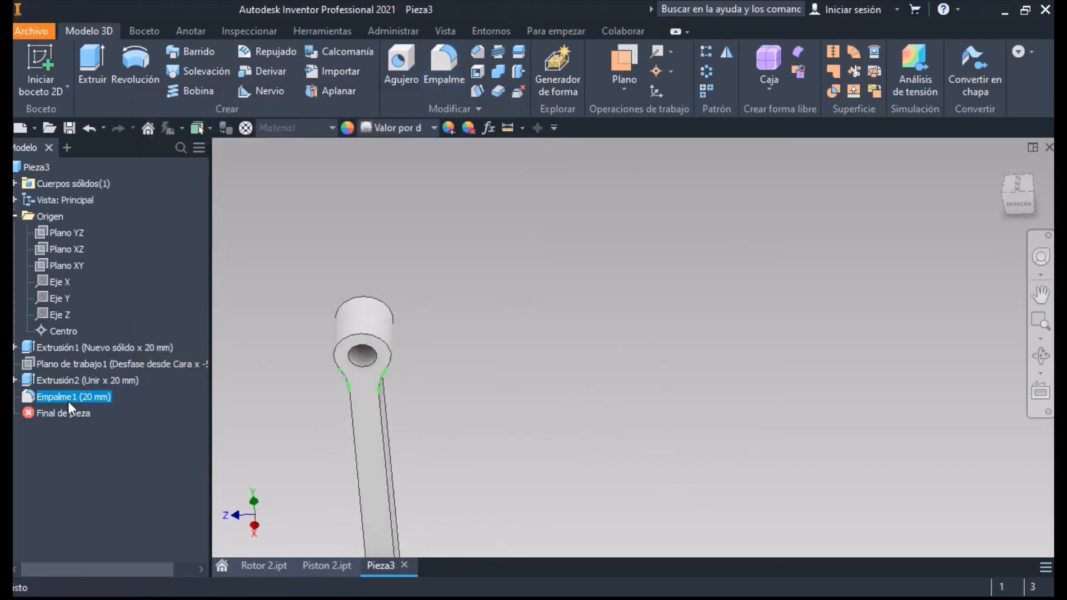
{"action": "middle_click_drag", "start_coordinate": [569, 437], "coordinate": [602, 255]}
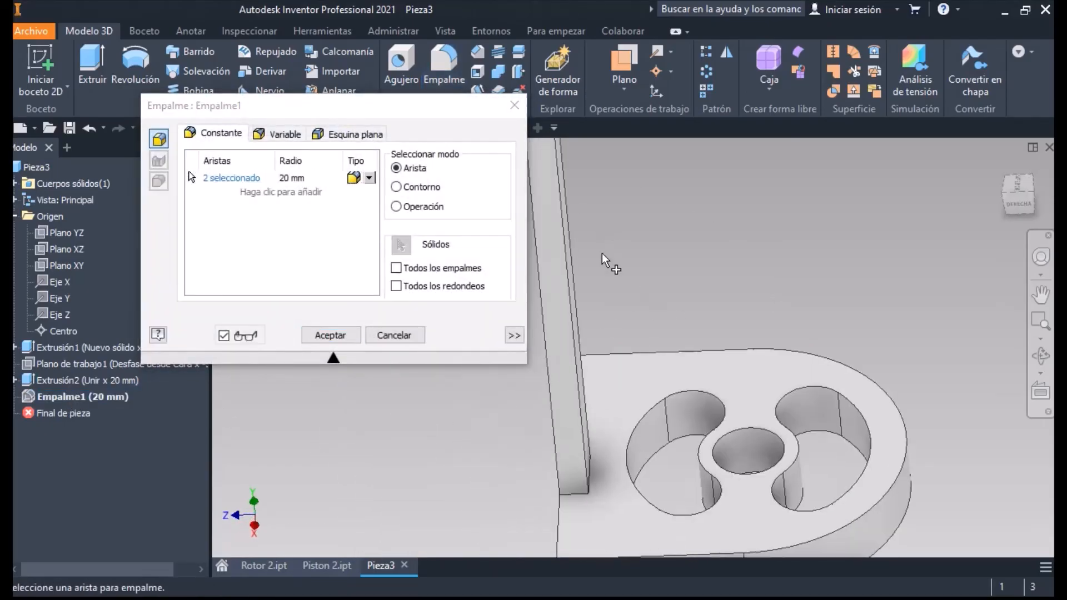
{"action": "left_click", "coordinate": [580, 495]}
{"action": "middle_click_drag", "start_coordinate": [608, 462], "coordinate": [677, 469], "text": "shift"}
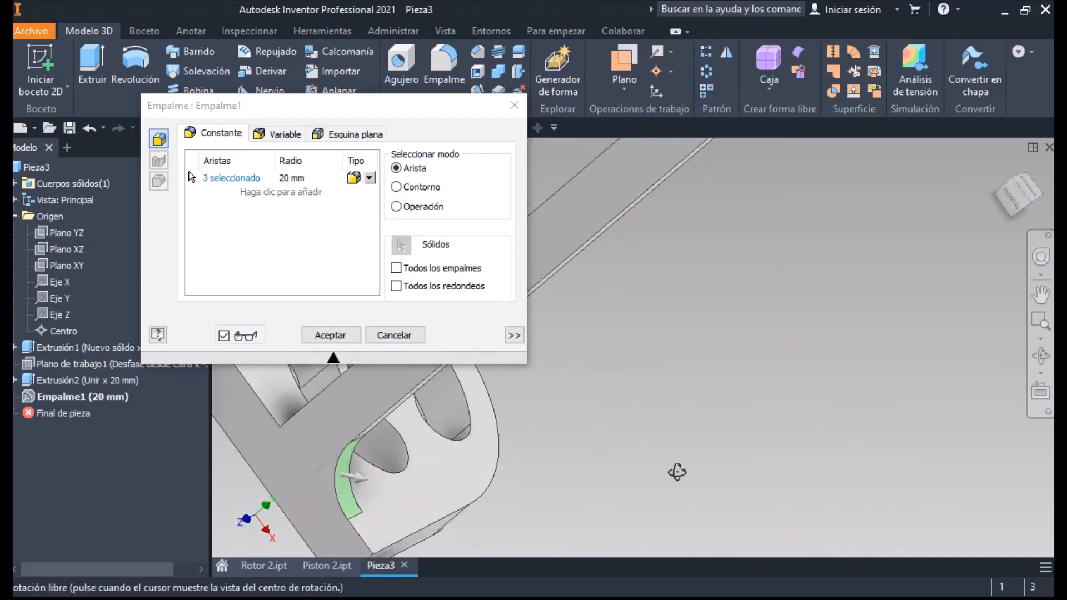
{"action": "key", "text": "F4"}
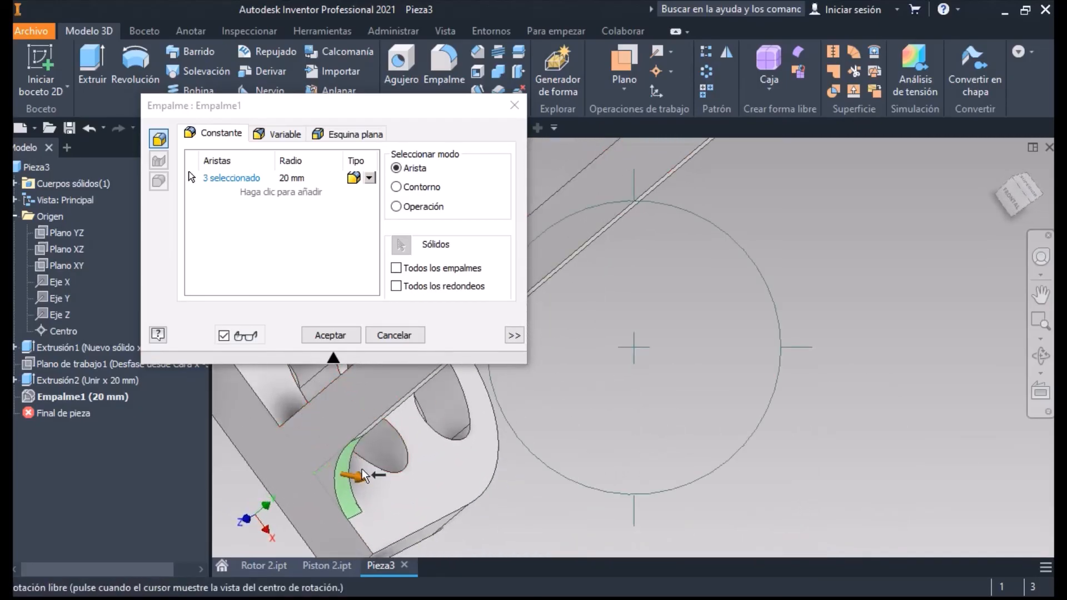
{"action": "left_click_drag", "start_coordinate": [511, 396], "coordinate": [561, 393]}
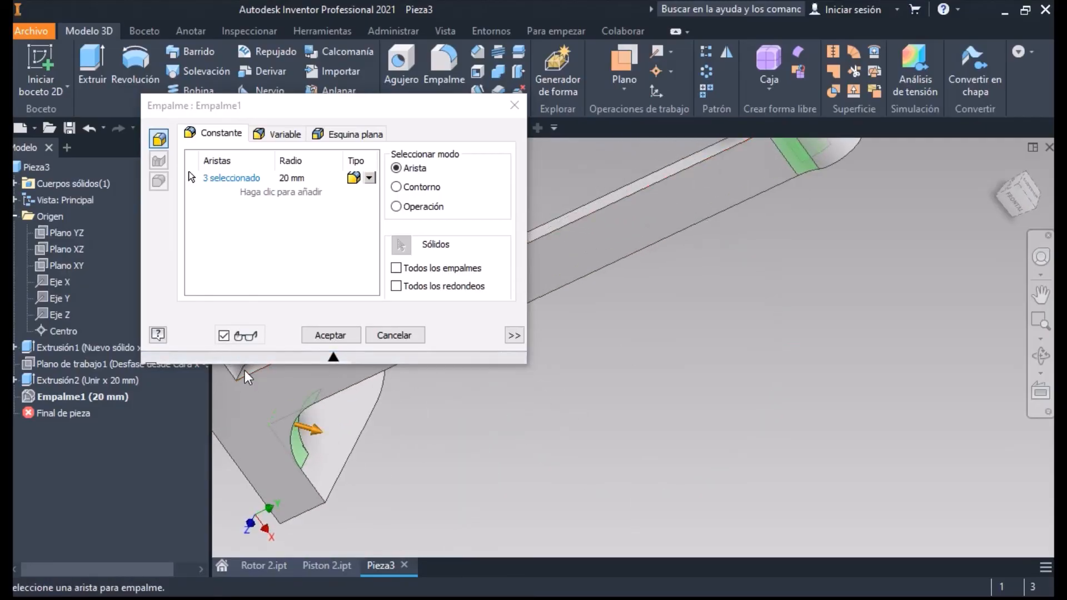
{"action": "middle_click_drag", "start_coordinate": [241, 369], "coordinate": [307, 453]}
{"action": "left_click", "coordinate": [305, 451]}
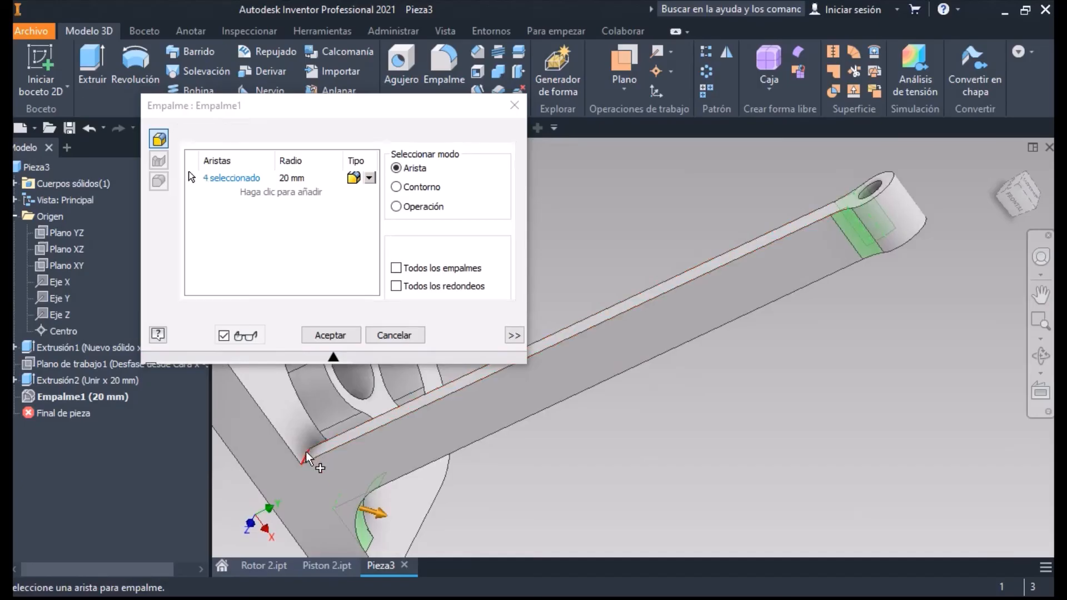
{"action": "scroll", "coordinate": [366, 460], "scroll_direction": "down", "scroll_amount": 5}
{"action": "key", "text": "F4"}
{"action": "left_click_drag", "start_coordinate": [482, 450], "coordinate": [489, 278]}
{"action": "left_click", "coordinate": [330, 336]}
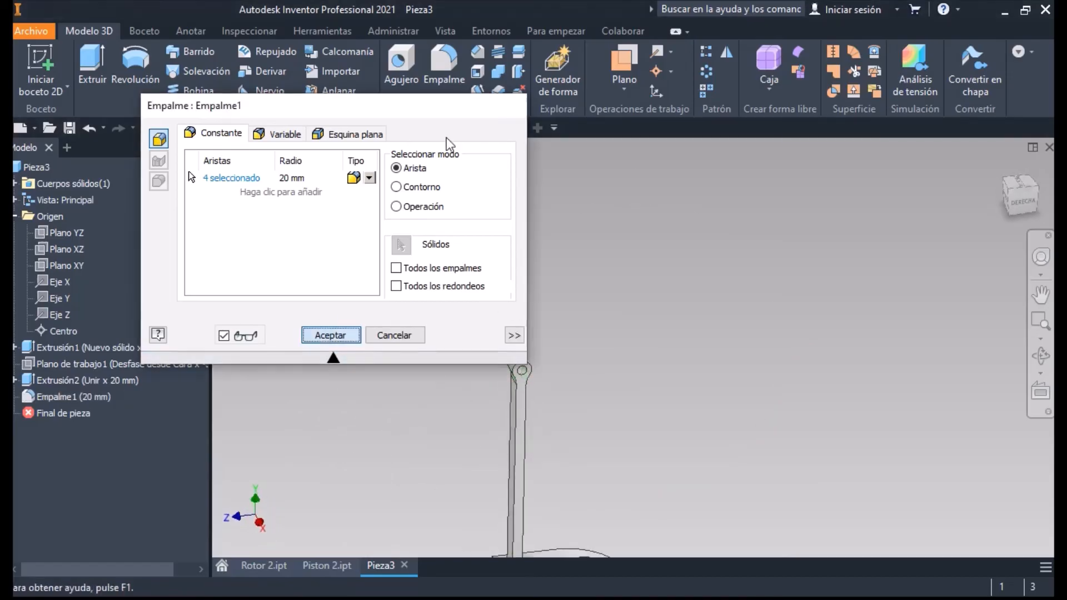
Chamfer the outer edge chain around the upright arm's +X side face with a 2 mm distance
{"action": "left_click", "coordinate": [477, 53]}
{"action": "scroll", "coordinate": [598, 274], "scroll_direction": "down", "scroll_amount": 3}
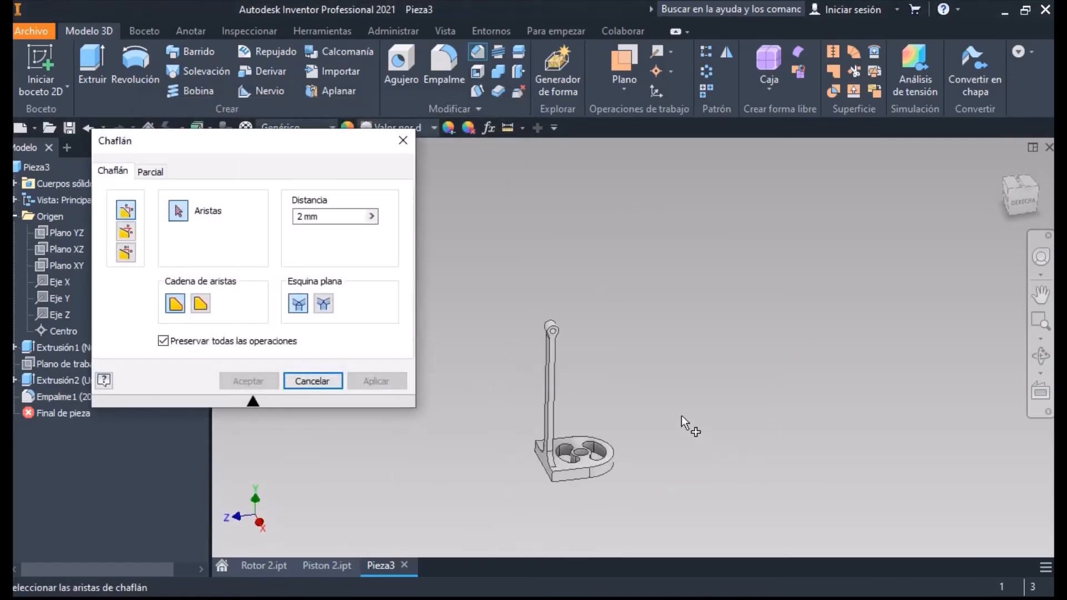
{"action": "scroll", "coordinate": [569, 360], "scroll_direction": "up", "scroll_amount": 3}
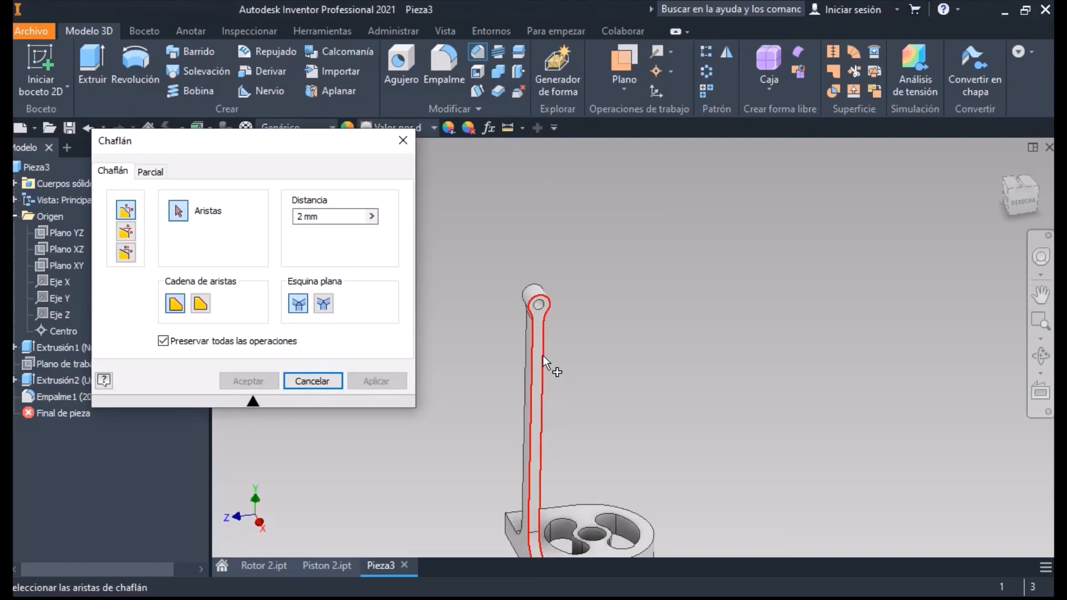
{"action": "left_click", "coordinate": [542, 356]}
{"action": "middle_click_drag", "start_coordinate": [786, 393], "coordinate": [776, 344]}
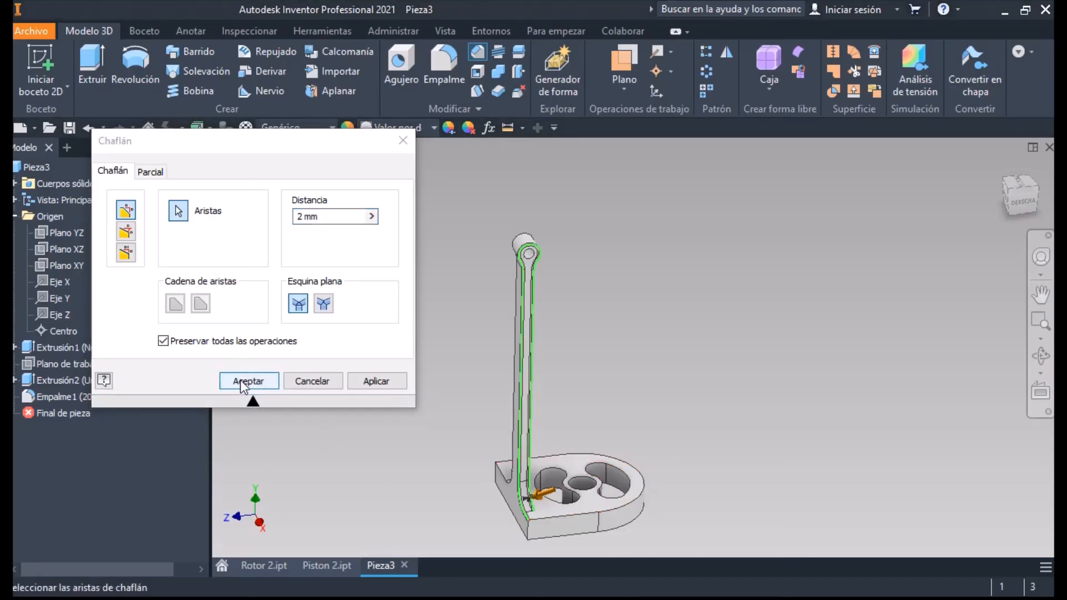
{"action": "left_click", "coordinate": [244, 380]}
Start a sketch on the base's top face, turn the view upright, and place a point beside the upright arm near the adjacent slot
{"action": "middle_click_drag", "start_coordinate": [552, 465], "coordinate": [542, 422], "text": "shift"}
{"action": "left_click", "coordinate": [508, 399]}
{"action": "key", "text": "s"}
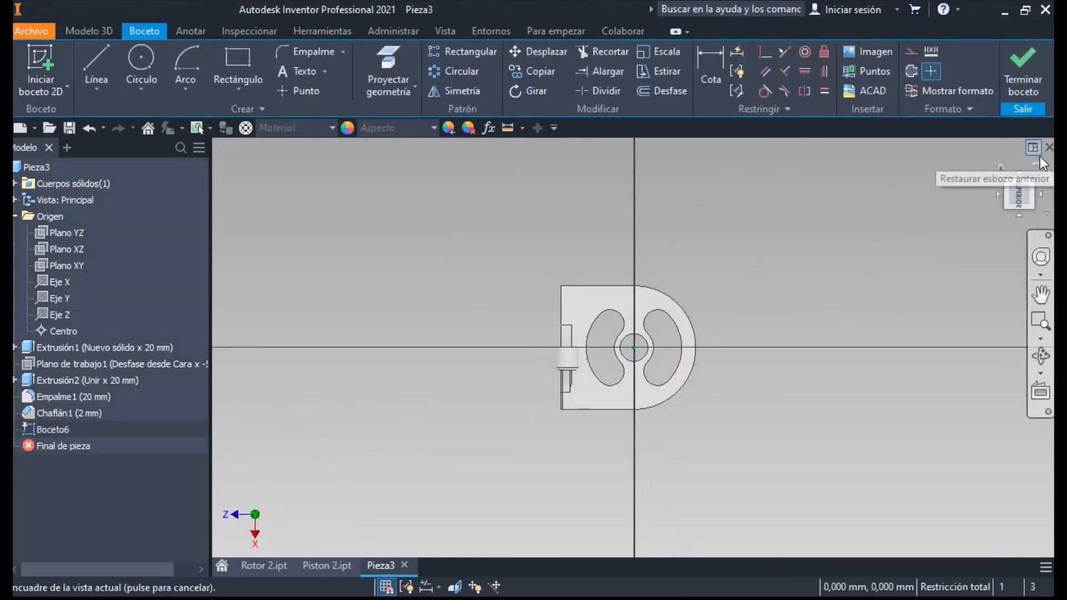
{"action": "left_click", "coordinate": [1040, 164]}
{"action": "left_click", "coordinate": [302, 90]}
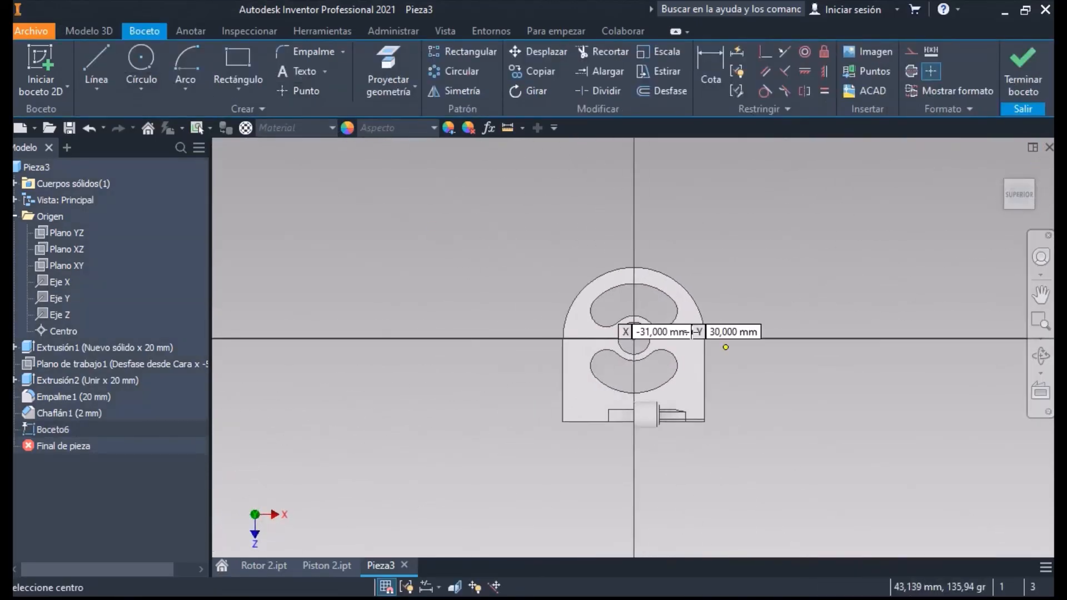
{"action": "scroll", "coordinate": [702, 371], "scroll_direction": "up", "scroll_amount": 3}
{"action": "left_click", "coordinate": [664, 411]}
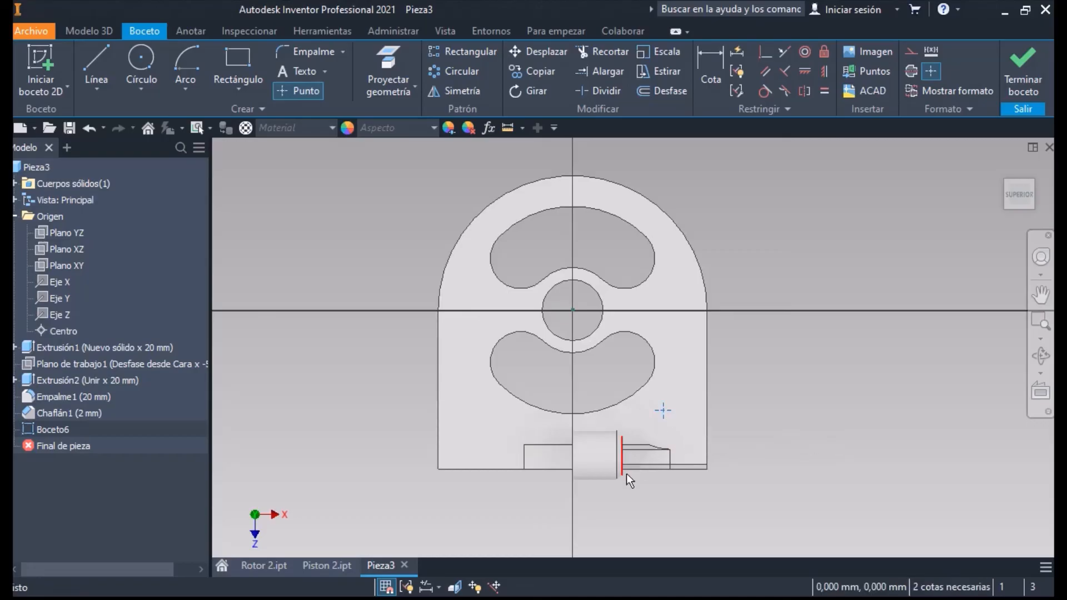
Draw a vertical line from the origin down toward the upright arm and make it a construction line
{"action": "key", "text": "l"}
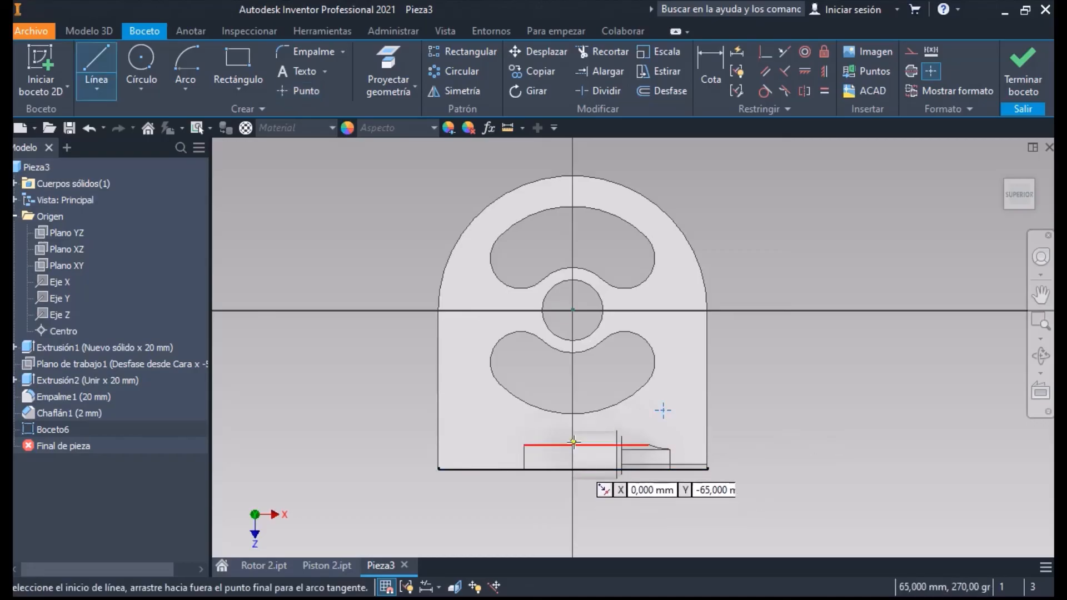
{"action": "left_click", "coordinate": [572, 309]}
{"action": "left_click", "coordinate": [575, 391]}
{"action": "key", "text": "Escape"}
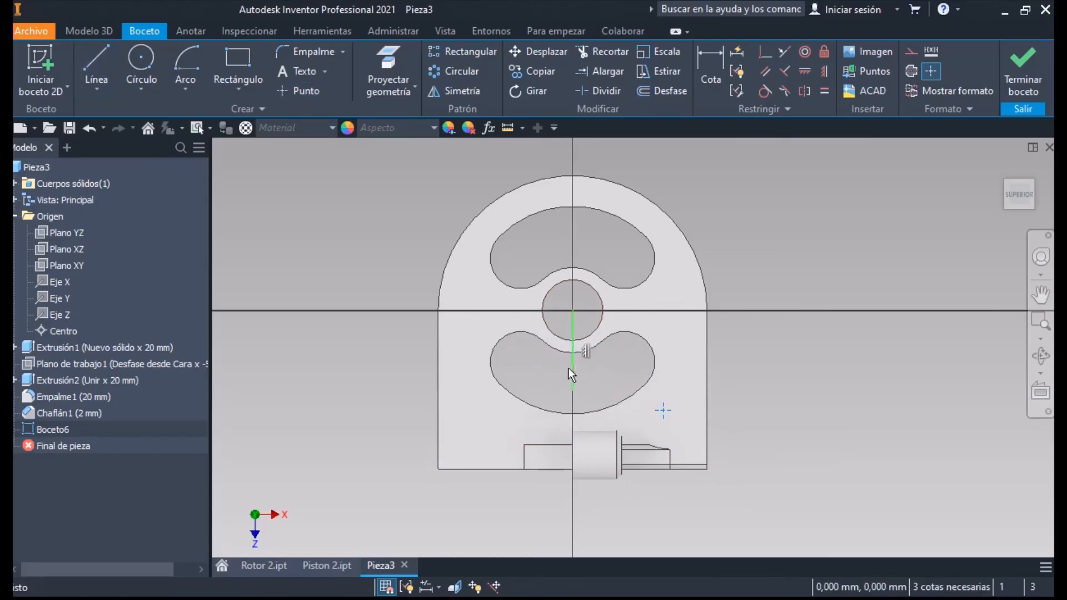
{"action": "right_click", "coordinate": [571, 369]}
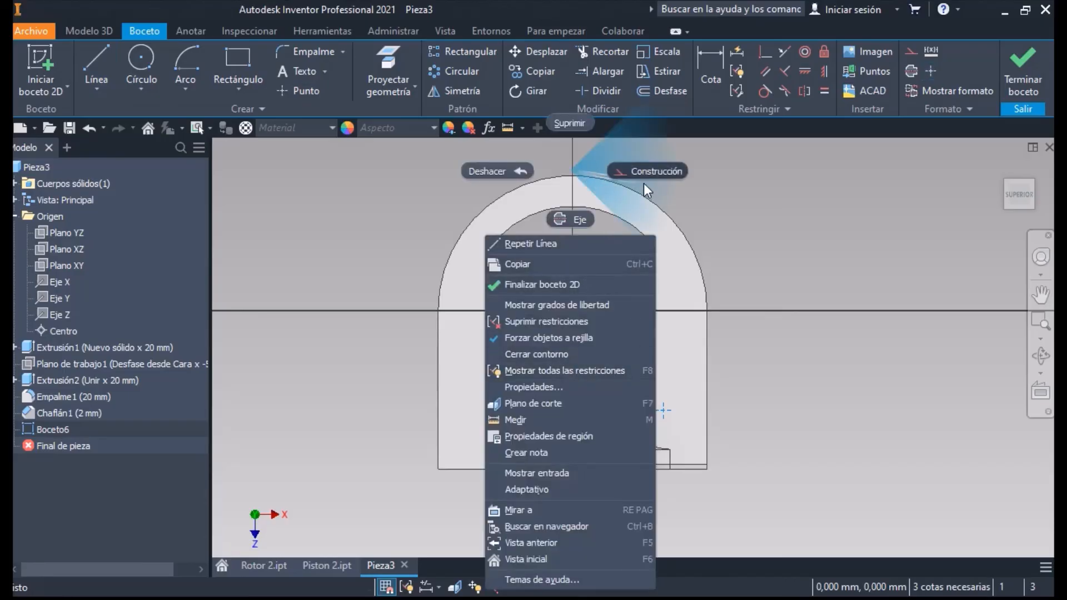
{"action": "left_click", "coordinate": [643, 182]}
Dimension the sketch point 40 mm from the construction line and 20 mm from the base's straight edge
{"action": "key", "text": "d"}
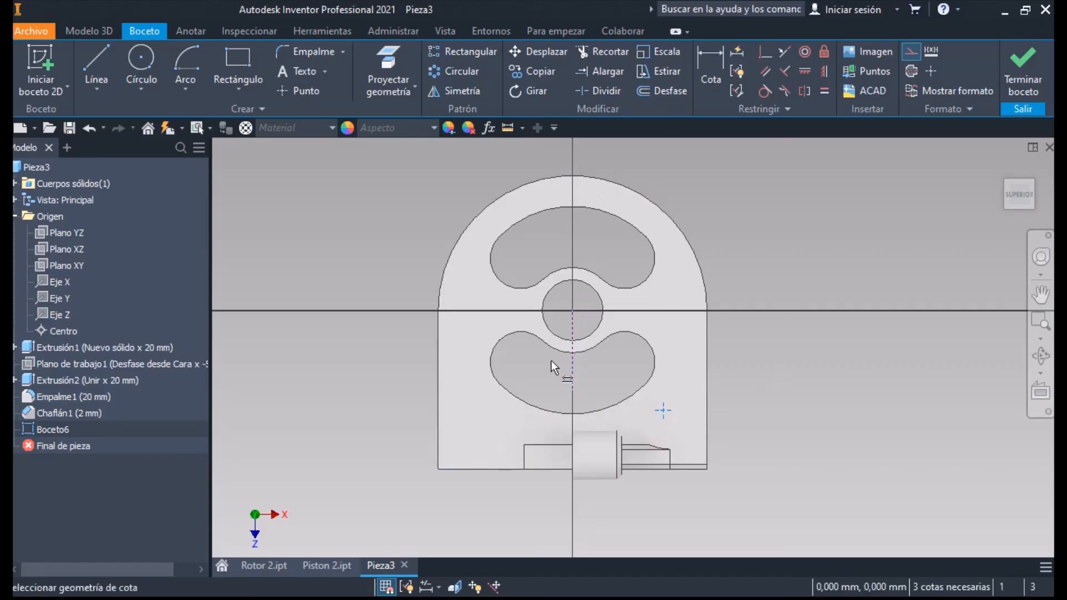
{"action": "left_click", "coordinate": [573, 358]}
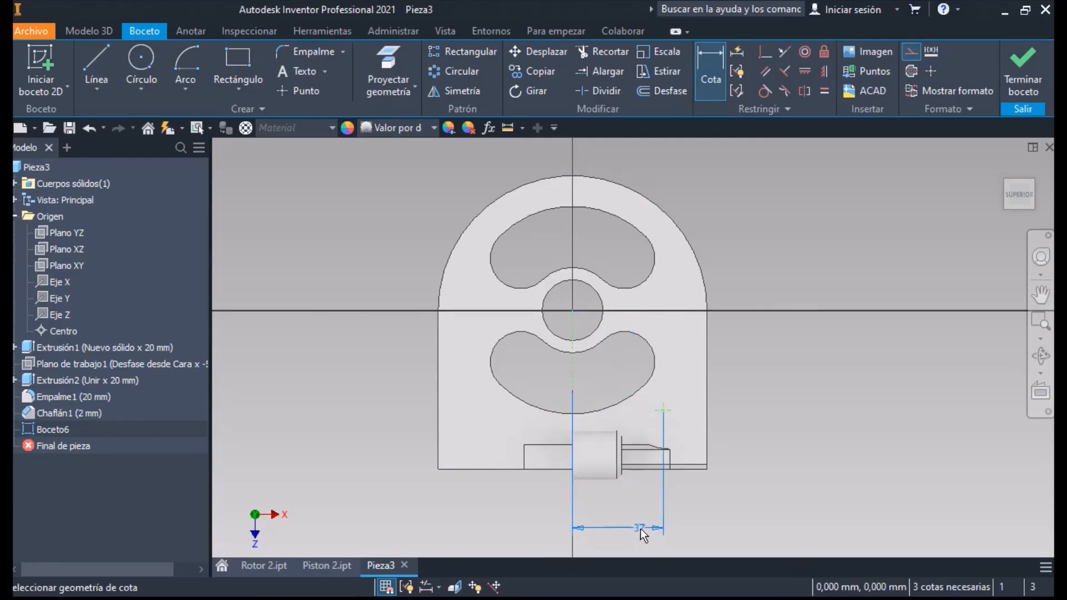
{"action": "left_click", "coordinate": [636, 523]}
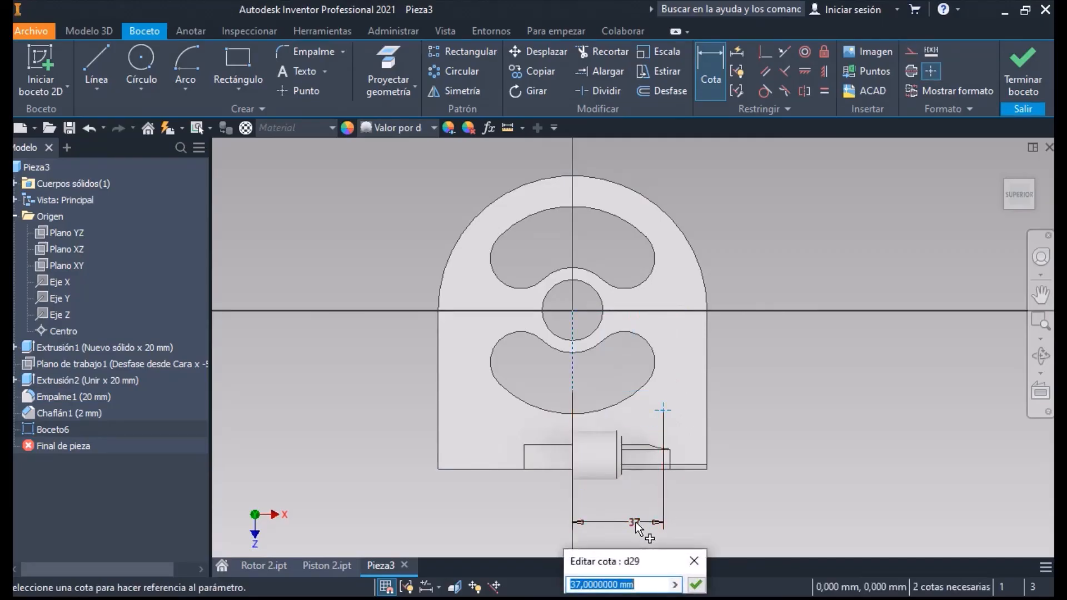
{"action": "type", "text": "40"}
{"action": "key", "text": "Return"}
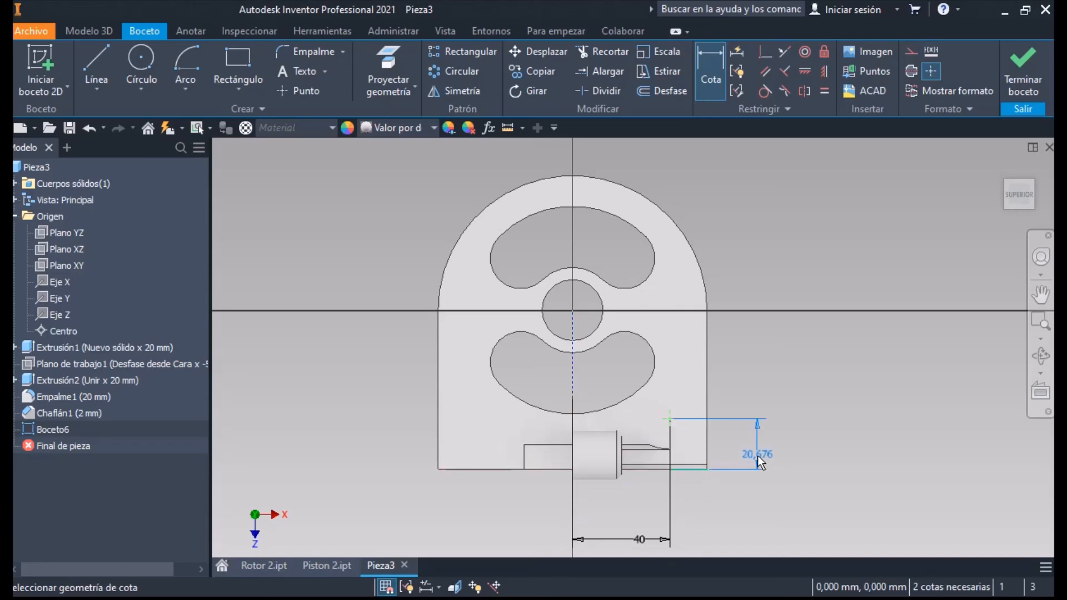
{"action": "left_click", "coordinate": [758, 455]}
{"action": "type", "text": "20"}
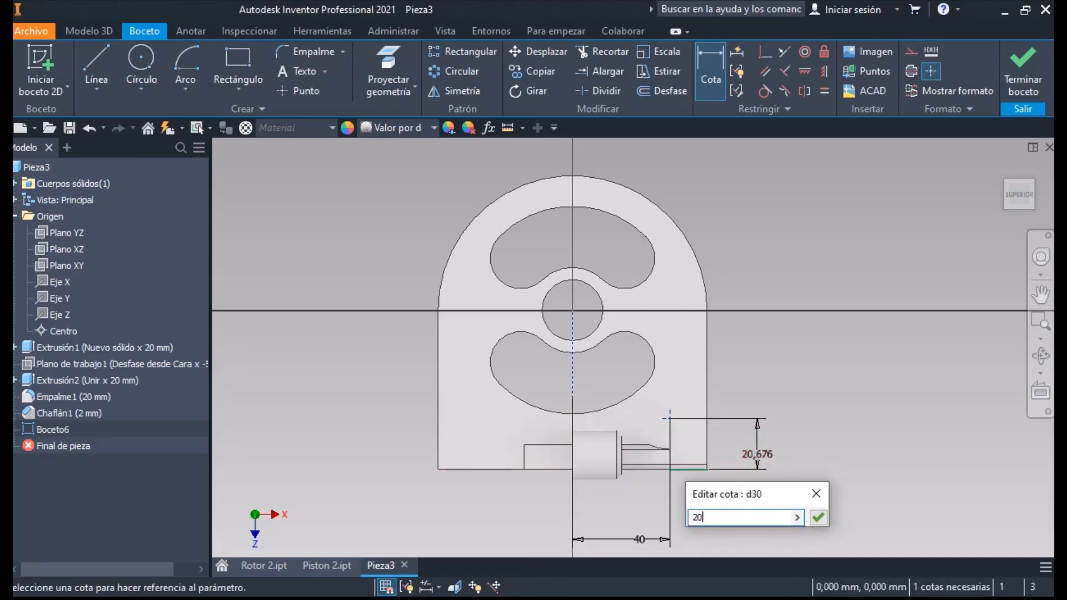
{"action": "key", "text": "Return"}
Mirror the sketch point about the vertical construction line, finish the sketch and return to the home view
{"action": "left_click", "coordinate": [483, 88]}
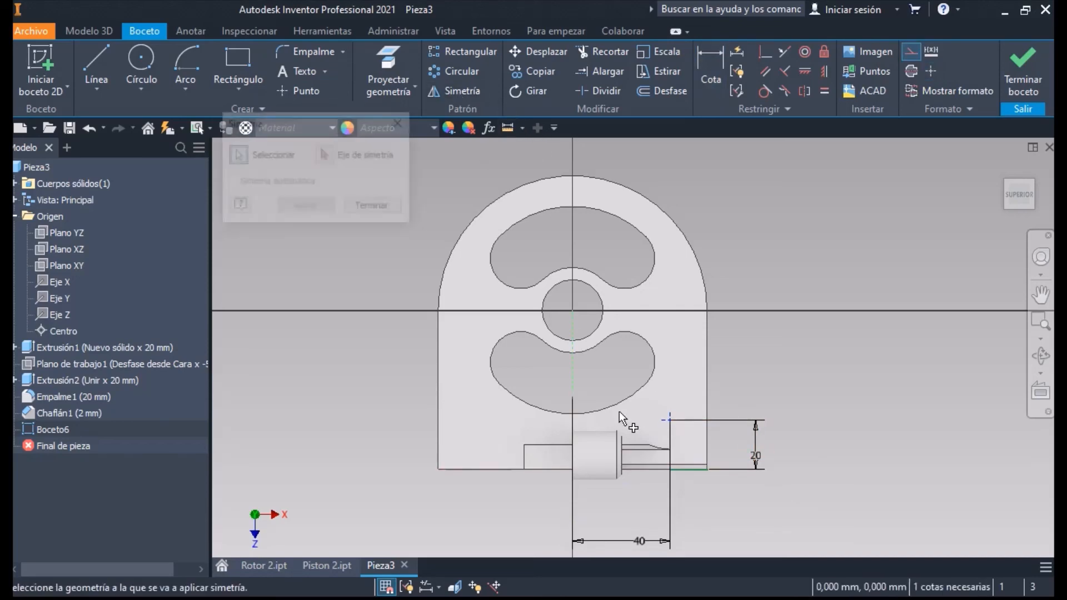
{"action": "left_click", "coordinate": [330, 157]}
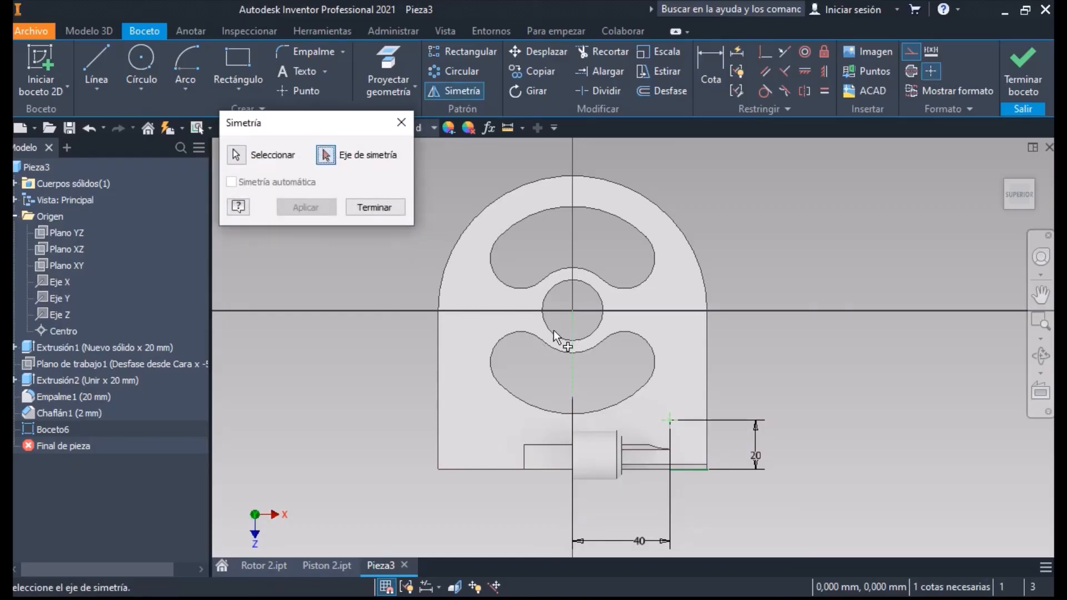
{"action": "left_click", "coordinate": [573, 367]}
{"action": "left_click", "coordinate": [301, 214]}
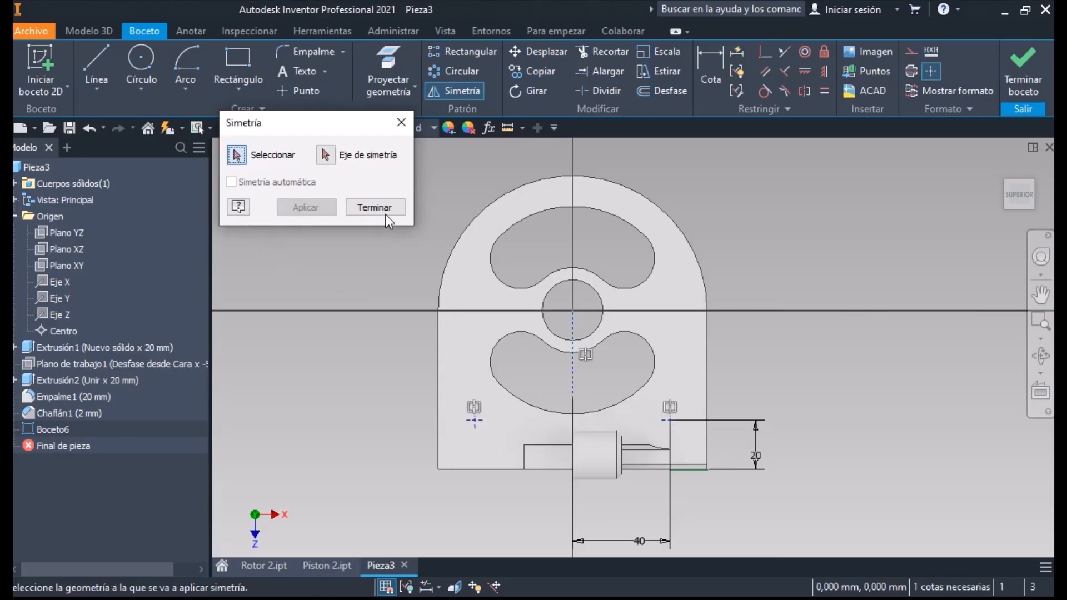
{"action": "left_click", "coordinate": [389, 207]}
{"action": "key", "text": "F6"}
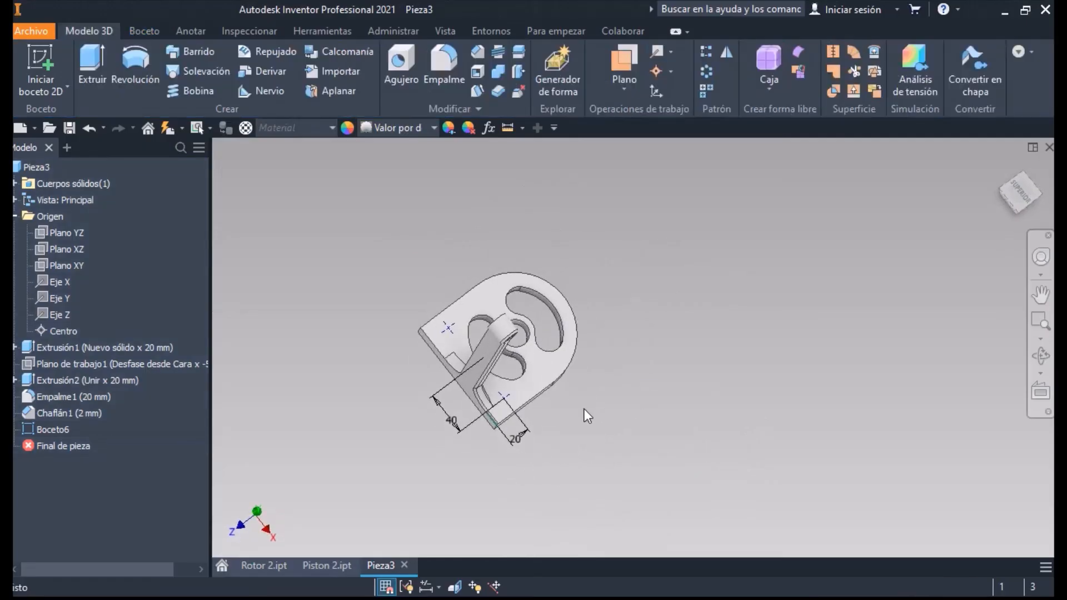
{"action": "key", "text": "h"}
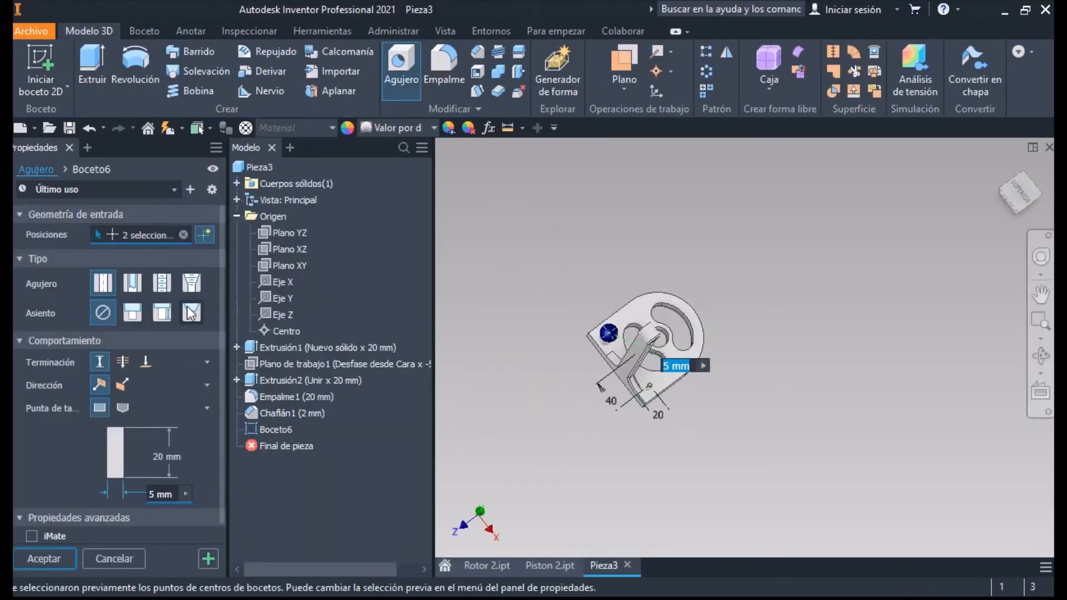
{"action": "left_click", "coordinate": [191, 313]}
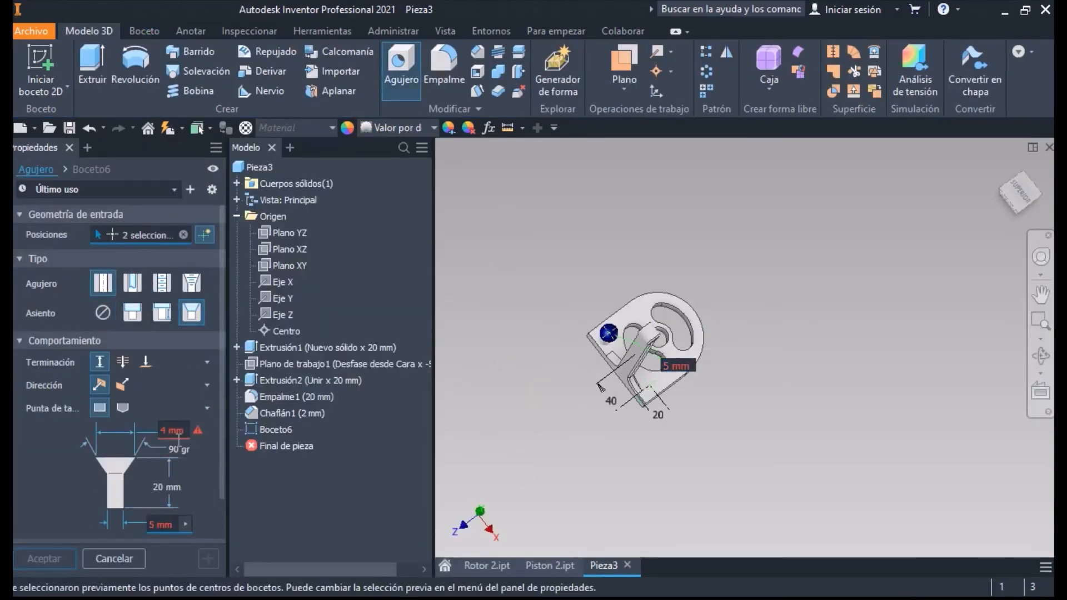
{"action": "left_click", "coordinate": [178, 430]}
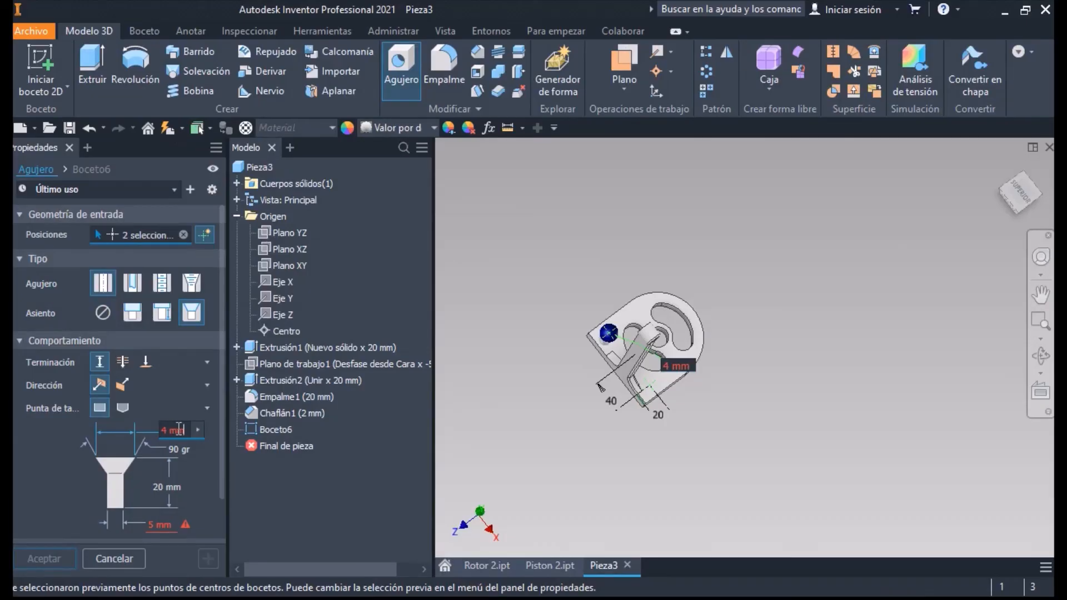
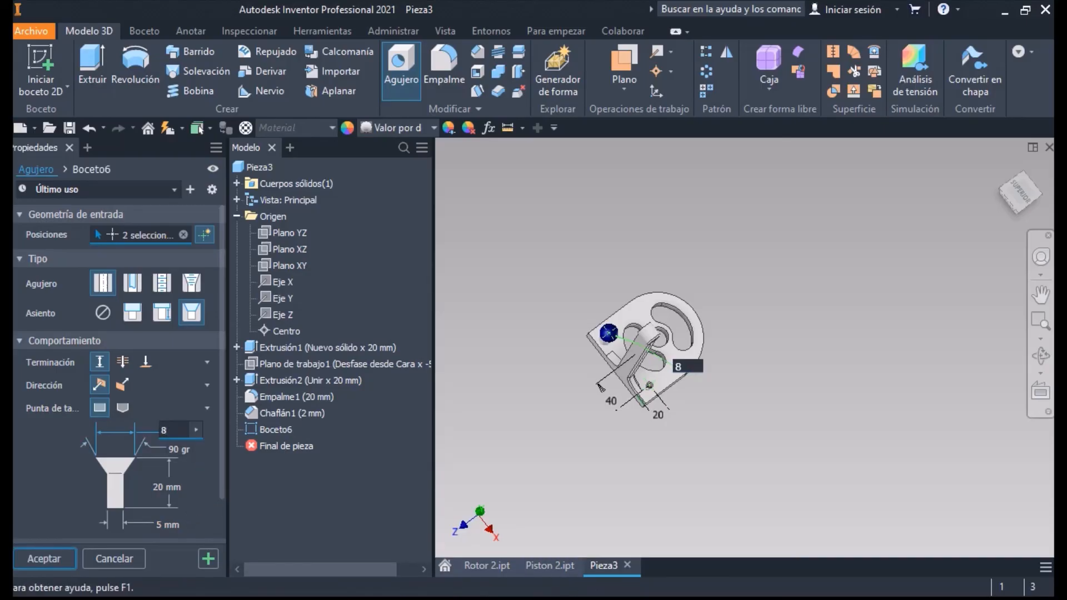
{"action": "key", "text": "Return"}
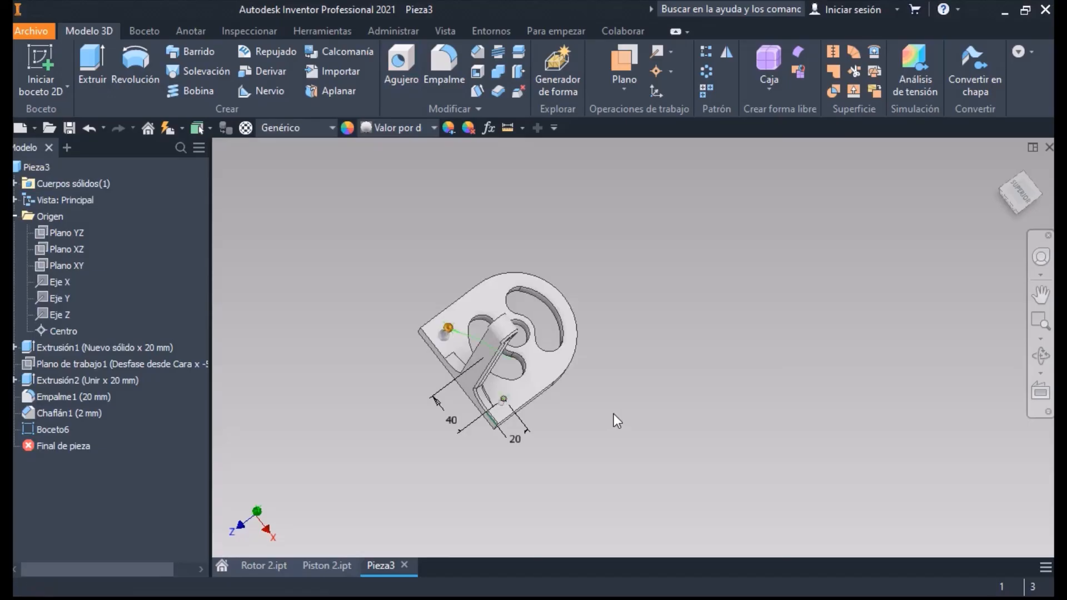
Create simple 8 mm diameter holes through the entire base at the two sketch points
{"action": "key", "text": "h"}
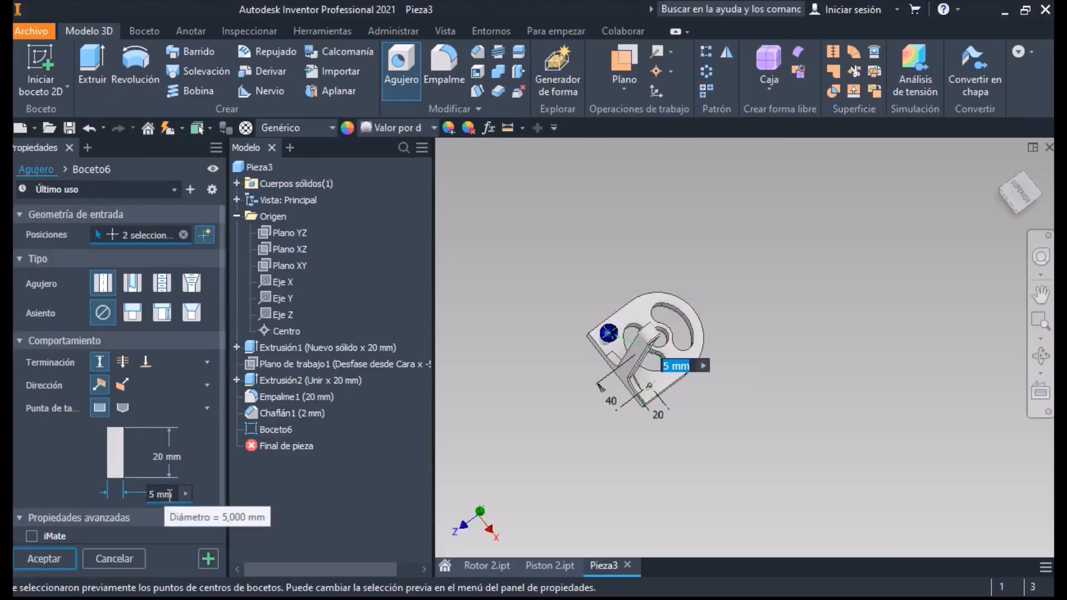
{"action": "left_click", "coordinate": [122, 361]}
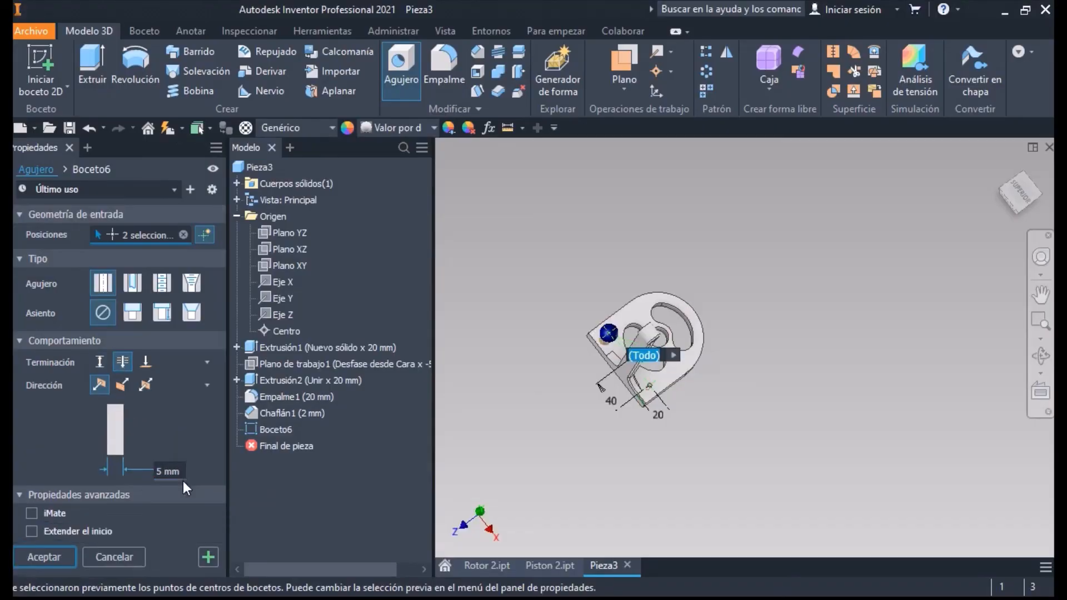
{"action": "left_click", "coordinate": [162, 474]}
{"action": "key", "text": "BackSpace"}
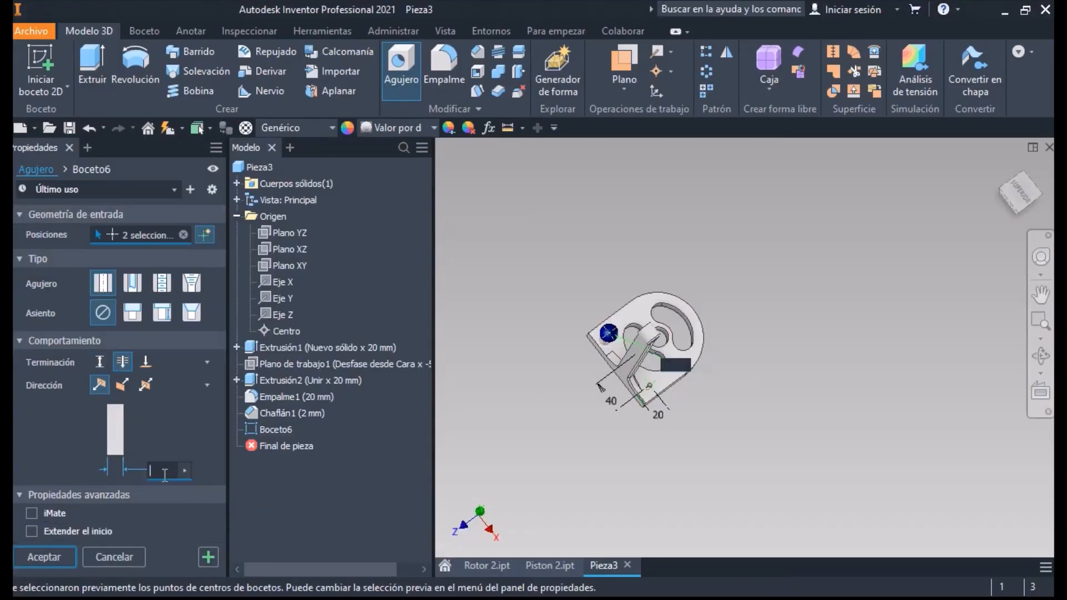
{"action": "left_click", "coordinate": [58, 553]}
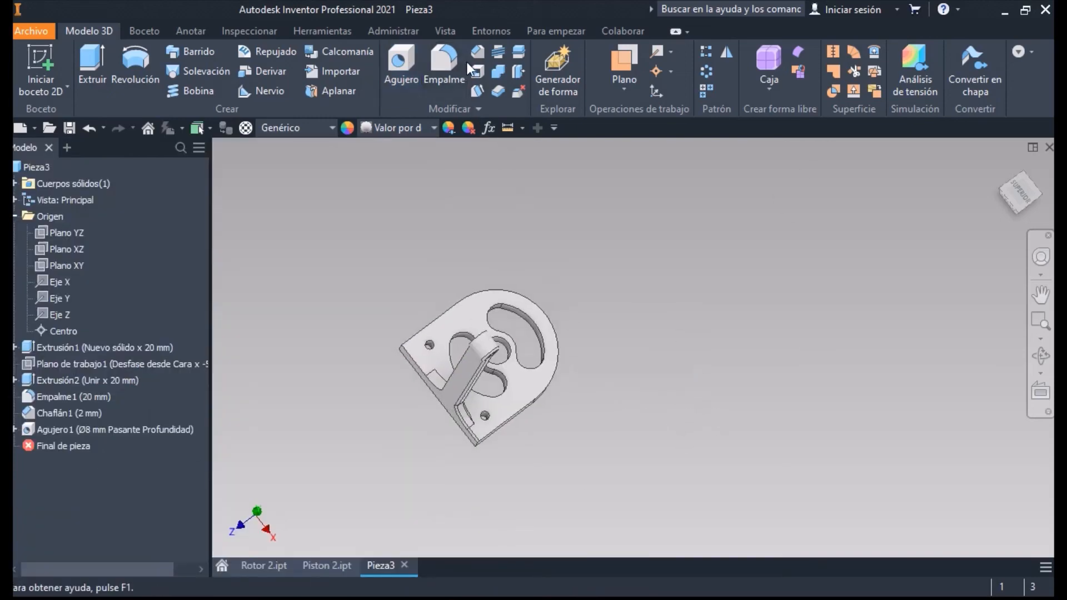
Chamfer the base's top outer edge chain and the top edges of both 8 mm holes with a 3 mm distance
{"action": "left_click", "coordinate": [478, 53]}
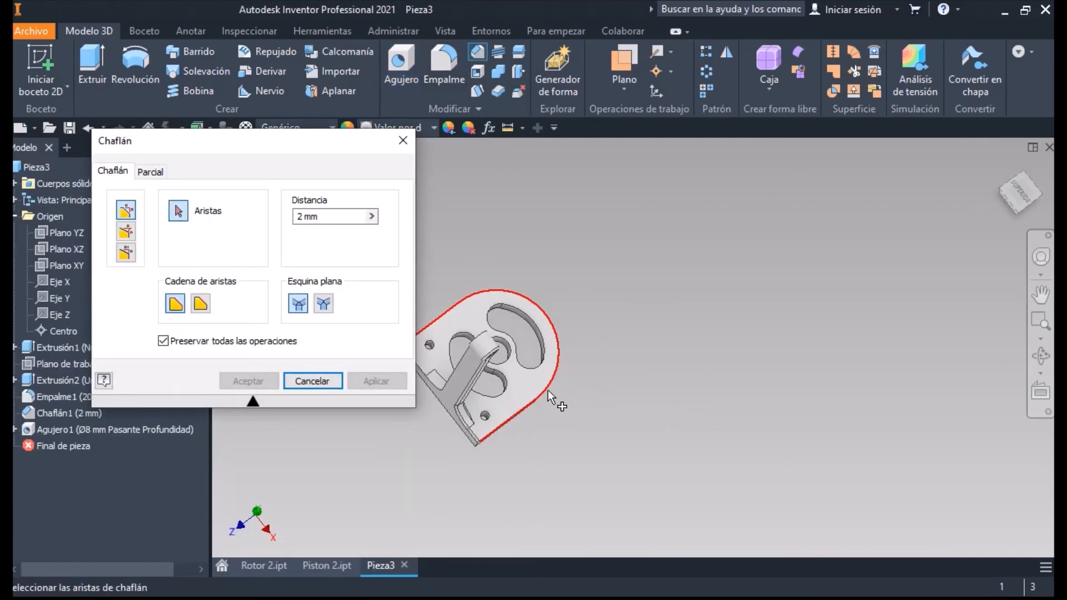
{"action": "left_click", "coordinate": [548, 390]}
{"action": "middle_click_drag", "start_coordinate": [502, 369], "coordinate": [569, 384]}
{"action": "scroll", "coordinate": [571, 429], "scroll_direction": "up", "scroll_amount": 5}
{"action": "left_click", "coordinate": [520, 446]}
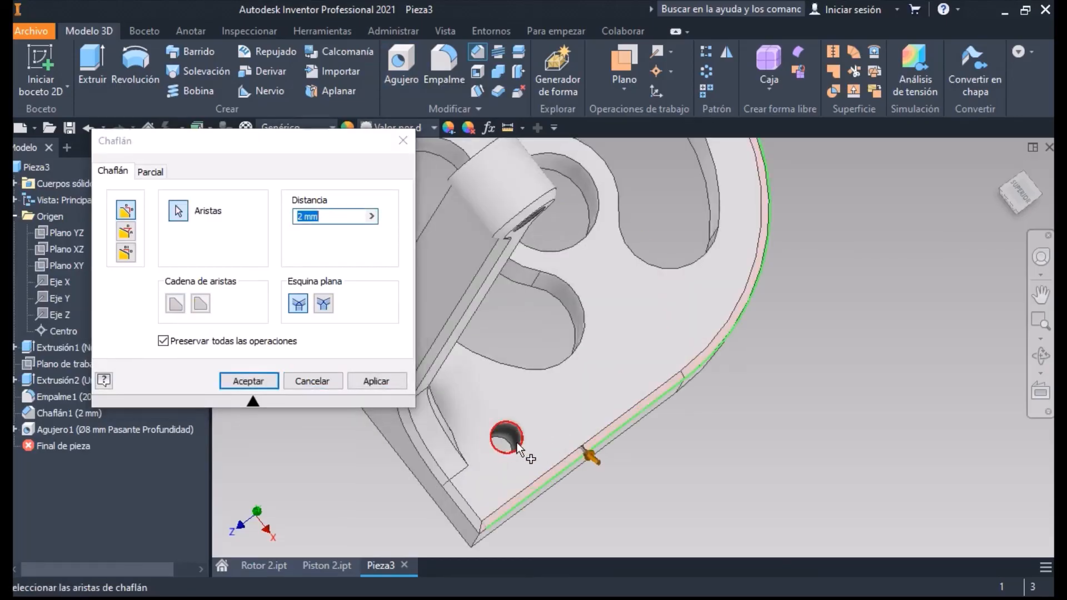
{"action": "middle_click_drag", "start_coordinate": [526, 445], "coordinate": [653, 571]}
{"action": "left_click", "coordinate": [502, 391]}
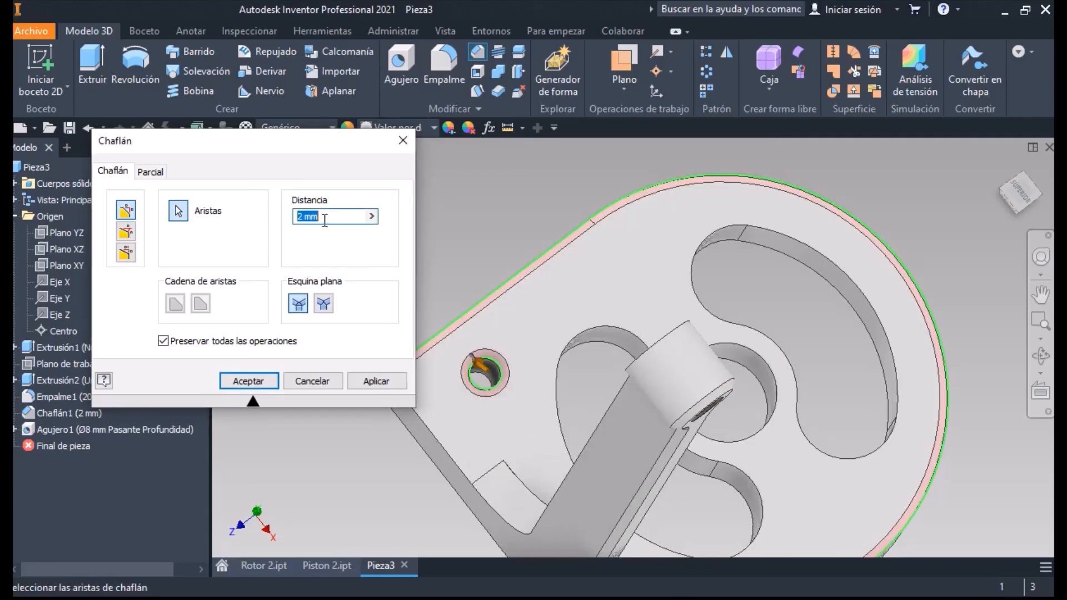
{"action": "left_click", "coordinate": [326, 217]}
{"action": "key", "text": "BackSpace"}
{"action": "key", "text": "BackSpace"}
{"action": "key", "text": "BackSpace"}
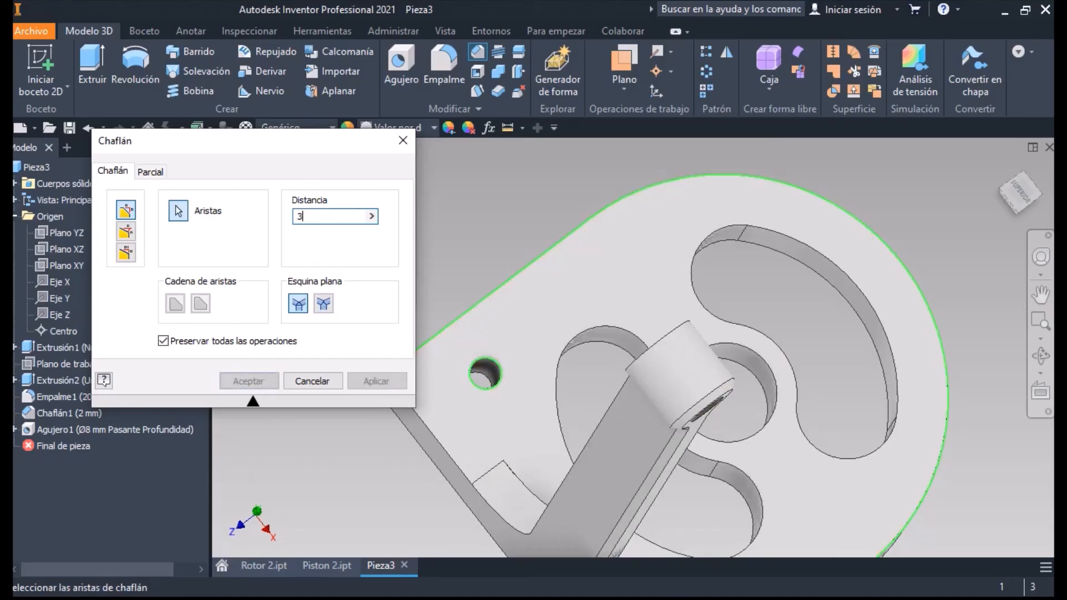
{"action": "type", "text": "3"}
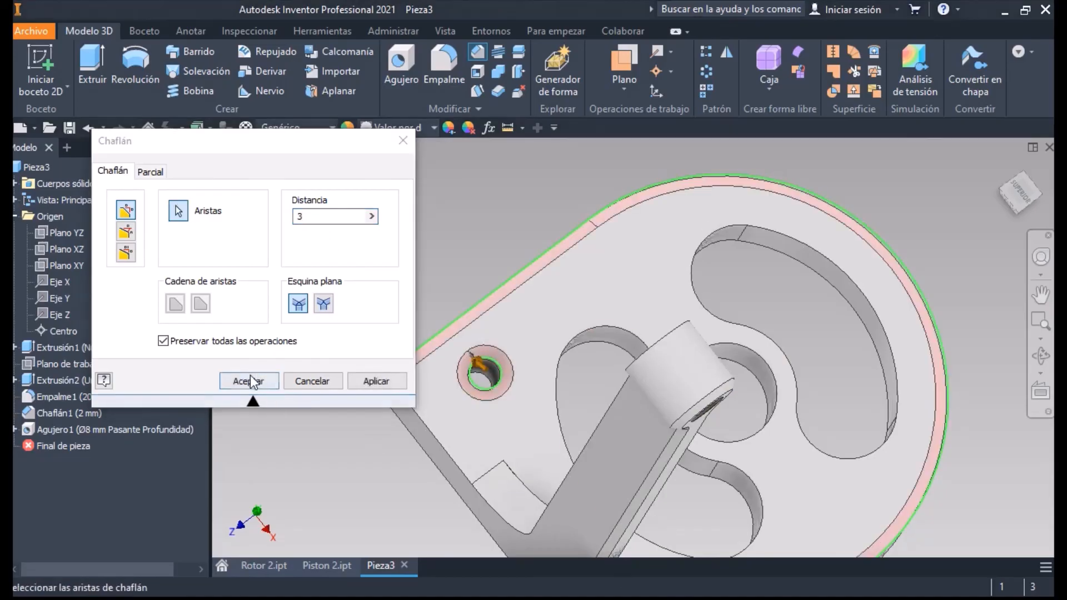
{"action": "left_click", "coordinate": [250, 381]}
{"action": "scroll", "coordinate": [636, 391], "scroll_direction": "down", "scroll_amount": 6}
{"action": "middle_click_drag", "start_coordinate": [671, 413], "coordinate": [606, 376], "text": "shift"}
{"action": "left_click", "coordinate": [999, 178]}
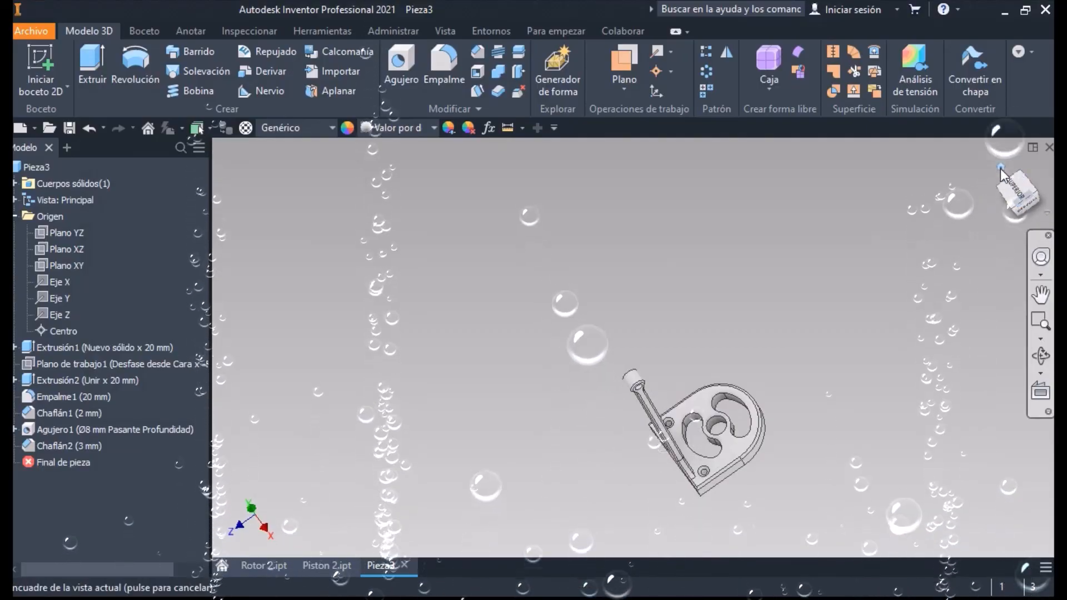